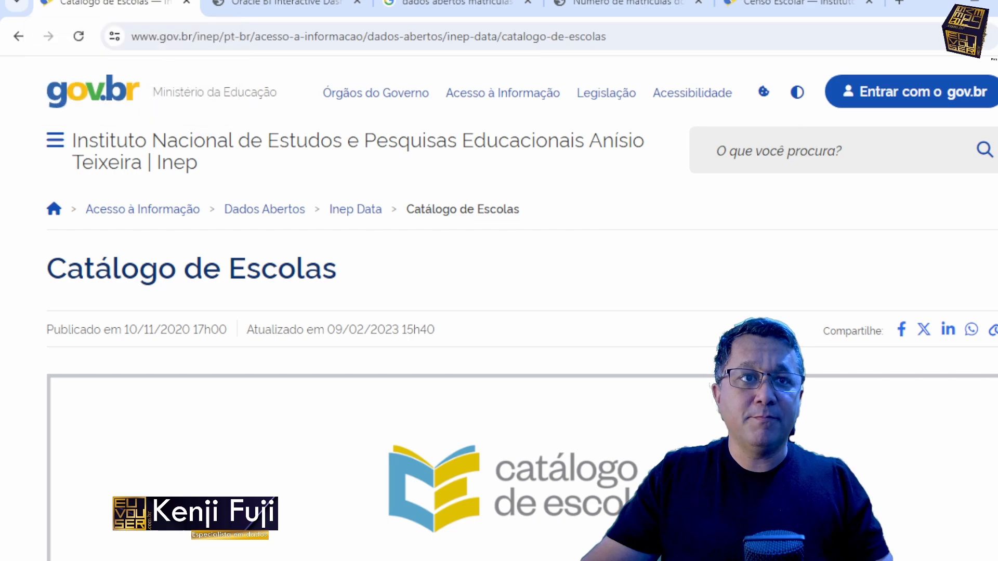
Step: Open the Catálogo de Escolas dashboard from the link near the end of the Inep page
{"action": "scroll", "coordinate": [499, 343], "scroll_direction": "up", "scroll_amount": 6}
{"action": "scroll", "coordinate": [318, 407], "scroll_direction": "down", "scroll_amount": 7}
{"action": "scroll", "coordinate": [171, 205], "scroll_direction": "up", "scroll_amount": 1}
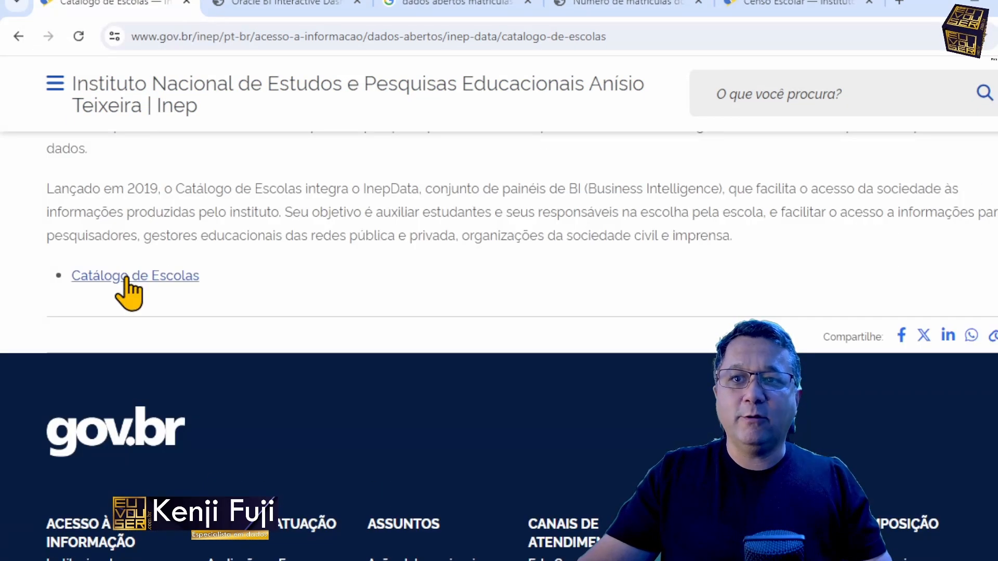
{"action": "left_click", "coordinate": [127, 289]}
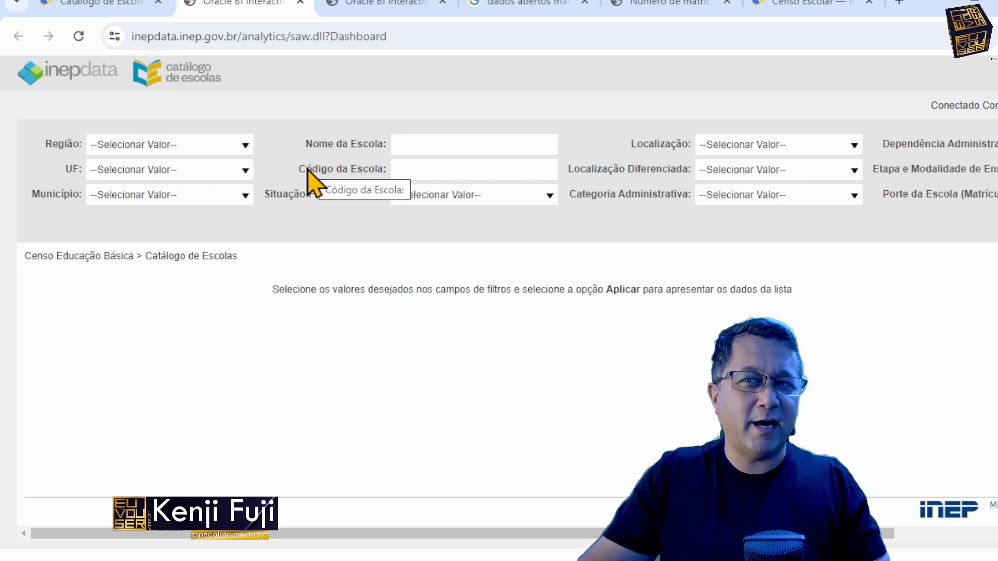
Step: Set the Região, UF, Município and Situação Funcionamento filters to (Todos os Valores de Colunas)
{"action": "left_click", "coordinate": [242, 147]}
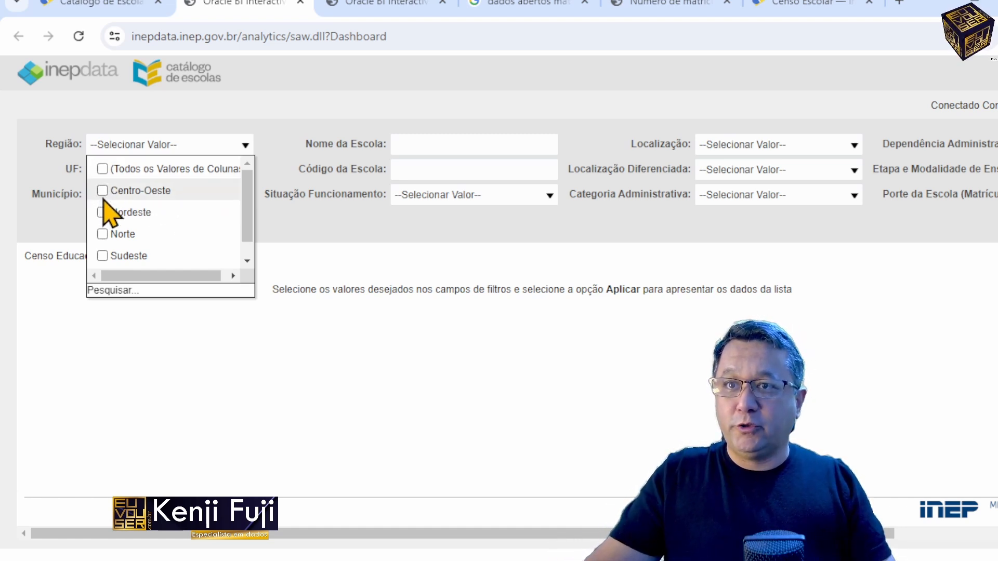
{"action": "left_click", "coordinate": [103, 170]}
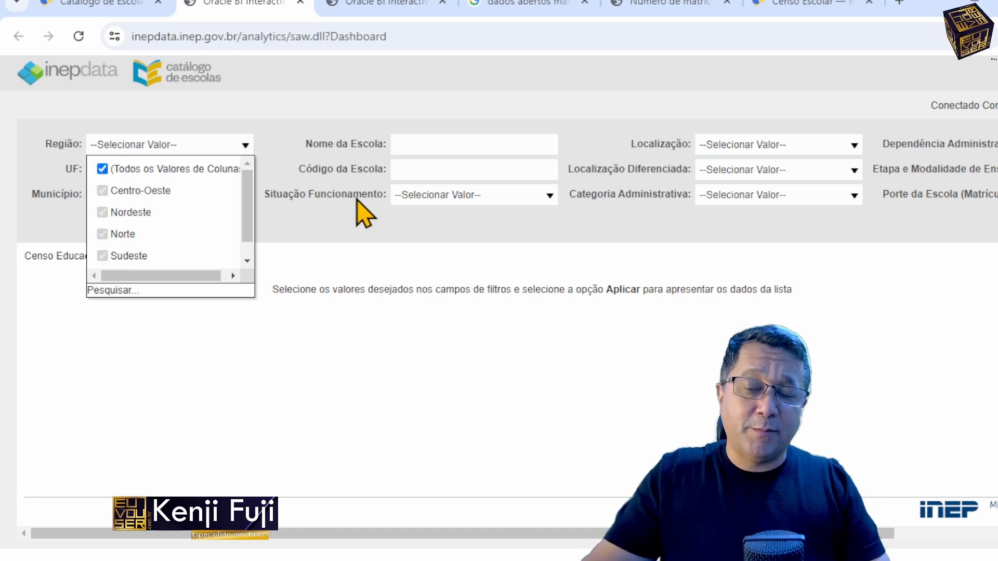
{"action": "left_click", "coordinate": [373, 244]}
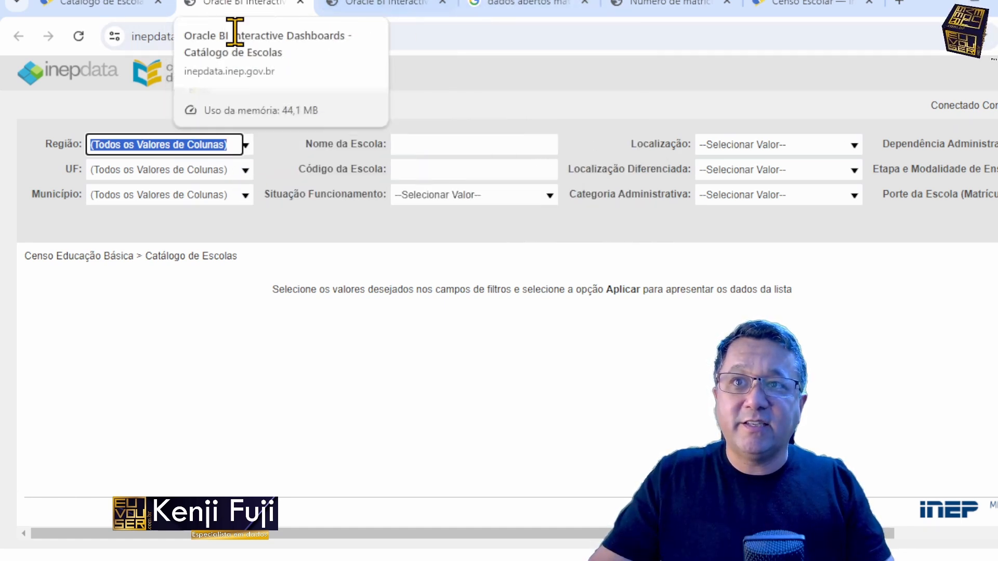
{"action": "left_click", "coordinate": [245, 174]}
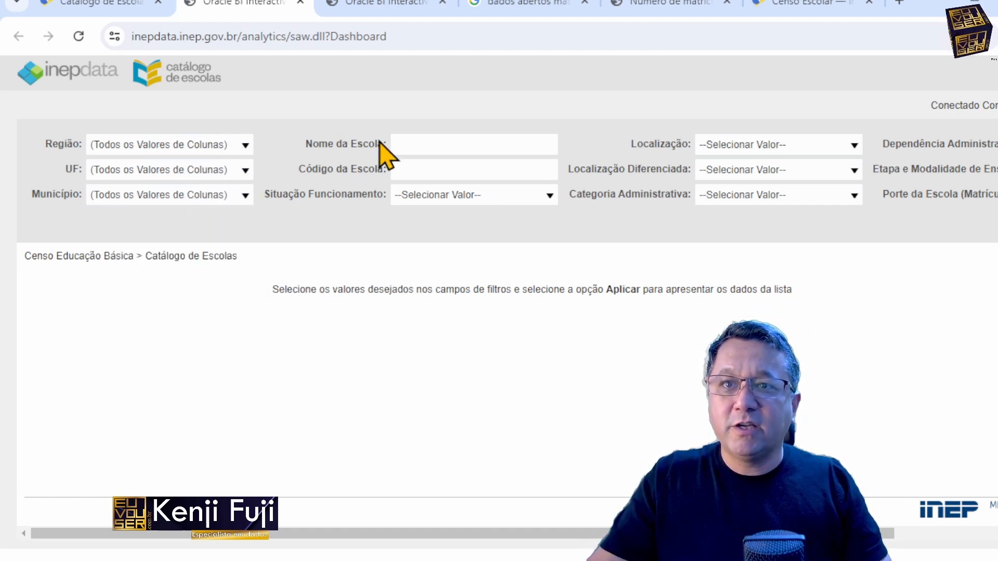
{"action": "left_click", "coordinate": [549, 197]}
{"action": "left_click", "coordinate": [482, 221]}
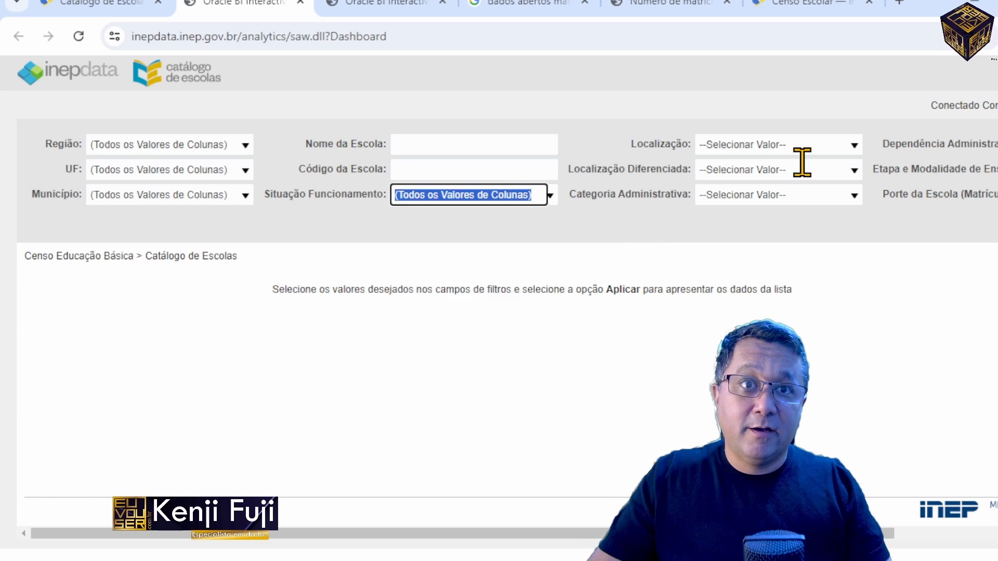
Step: Set the Localização, Localização Diferenciada and Categoria Administrativa filters to (Todos os Valores de Colunas)
{"action": "left_click", "coordinate": [854, 146]}
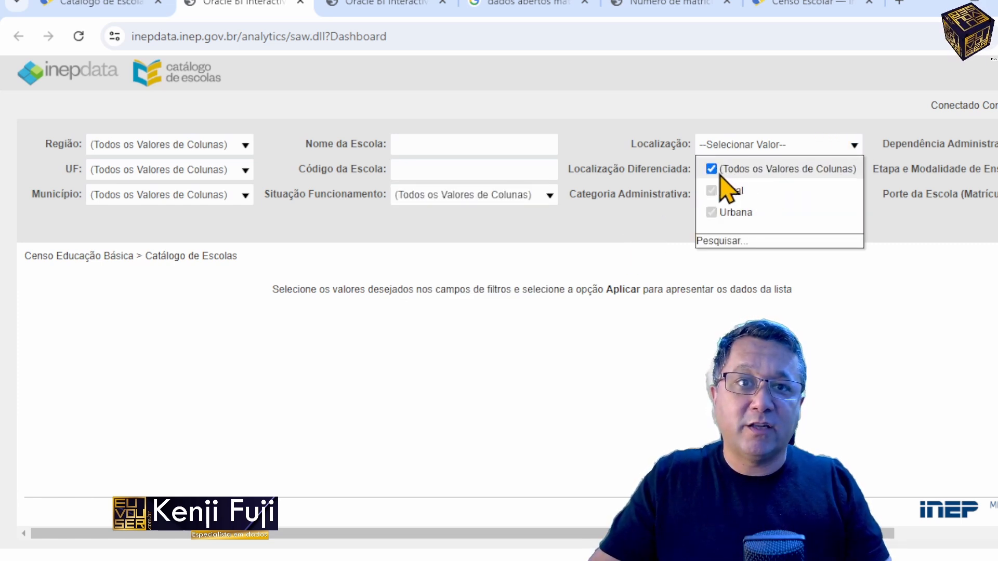
{"action": "left_click", "coordinate": [918, 268]}
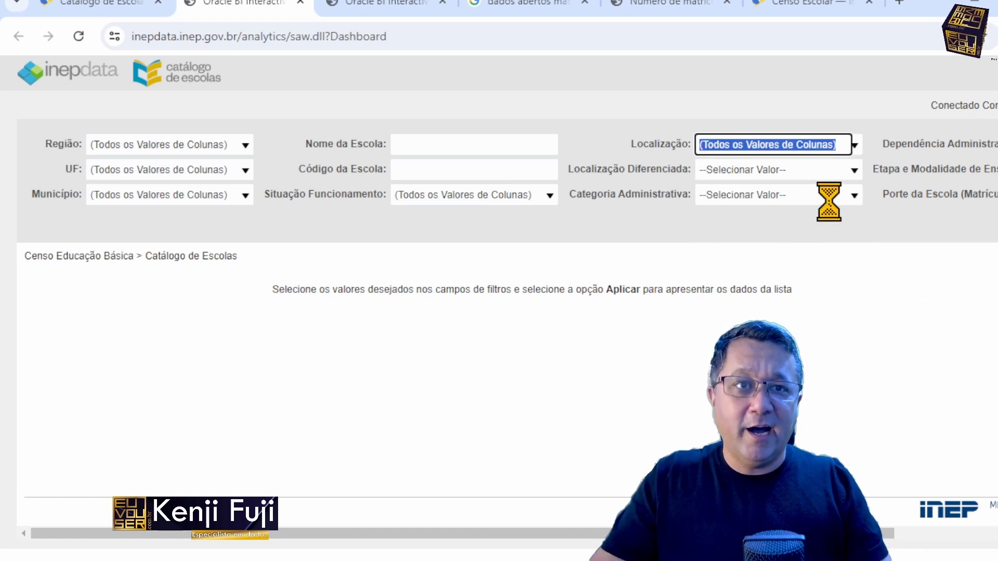
{"action": "left_click", "coordinate": [847, 169]}
{"action": "left_click", "coordinate": [727, 196]}
{"action": "left_click", "coordinate": [849, 197]}
{"action": "left_click", "coordinate": [740, 219]}
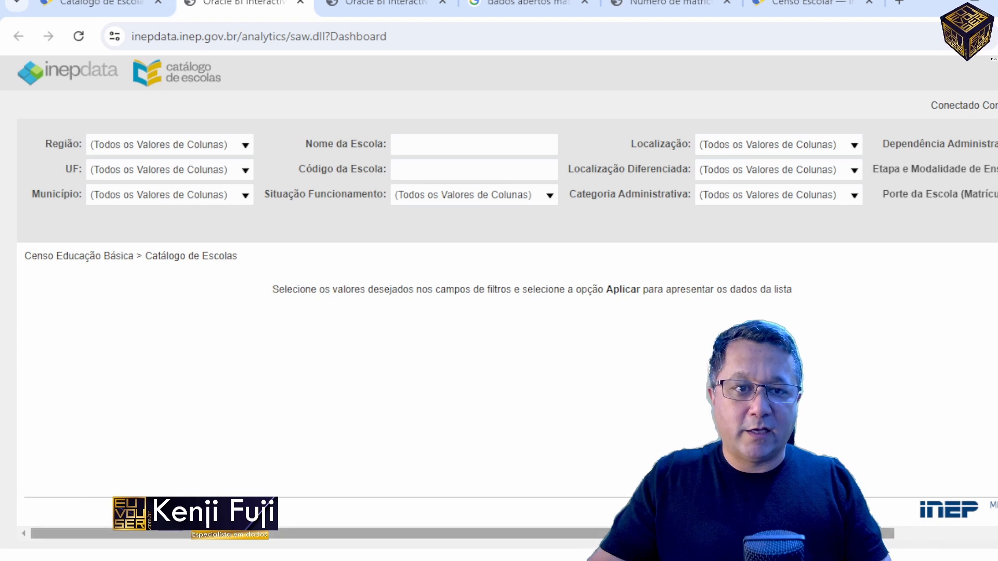
Step: Set the Dependência Administrativa, Etapa e Modalidade de Ensino and Porte da Escola filters to (Todos os Valores de Colunas)
{"action": "left_click_drag", "start_coordinate": [870, 534], "coordinate": [991, 544]}
{"action": "left_click", "coordinate": [993, 145]}
{"action": "left_click", "coordinate": [917, 169]}
{"action": "left_click", "coordinate": [815, 233]}
{"action": "left_click", "coordinate": [833, 191]}
{"action": "left_click", "coordinate": [994, 196]}
{"action": "left_click", "coordinate": [915, 219]}
{"action": "left_click", "coordinate": [771, 281]}
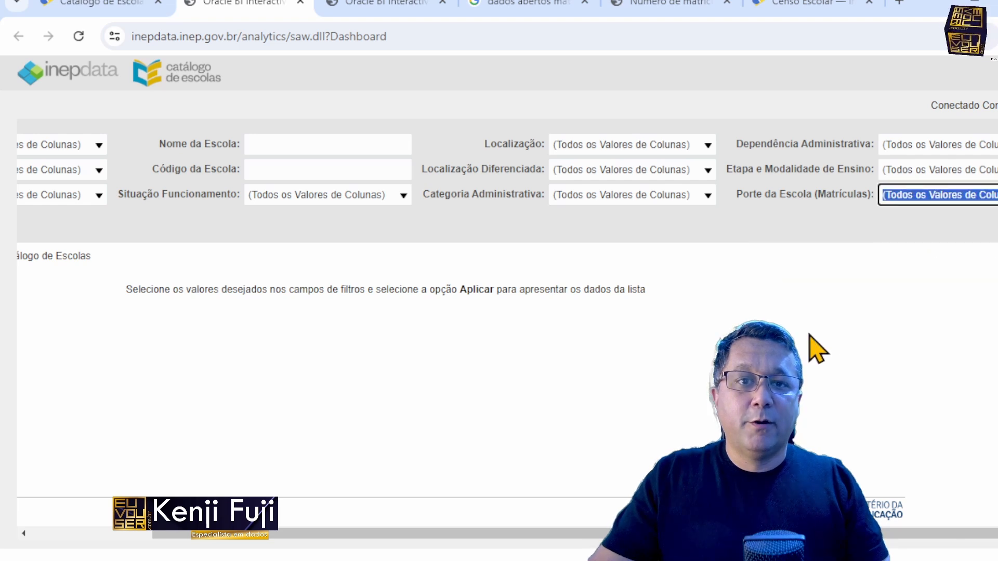
Step: Apply the filters and look through the resulting list of schools
{"action": "left_click_drag", "start_coordinate": [878, 534], "coordinate": [949, 538]}
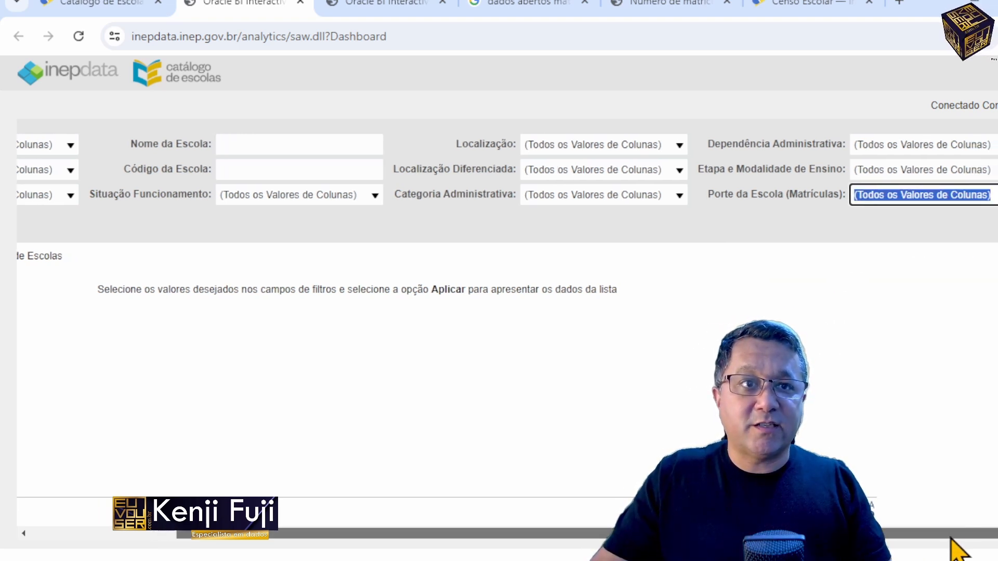
{"action": "left_click", "coordinate": [994, 222]}
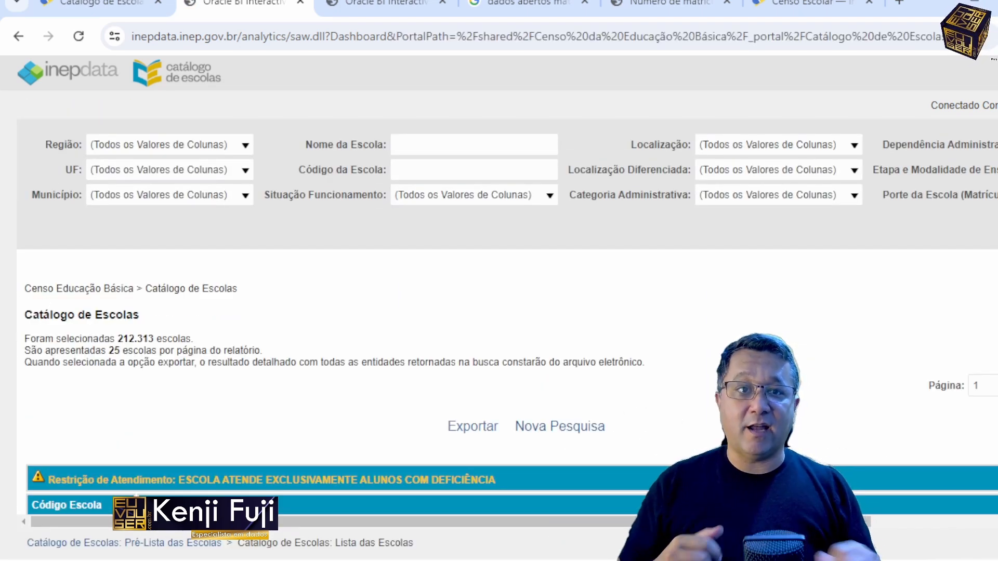
{"action": "scroll", "coordinate": [519, 349], "scroll_direction": "down", "scroll_amount": 6}
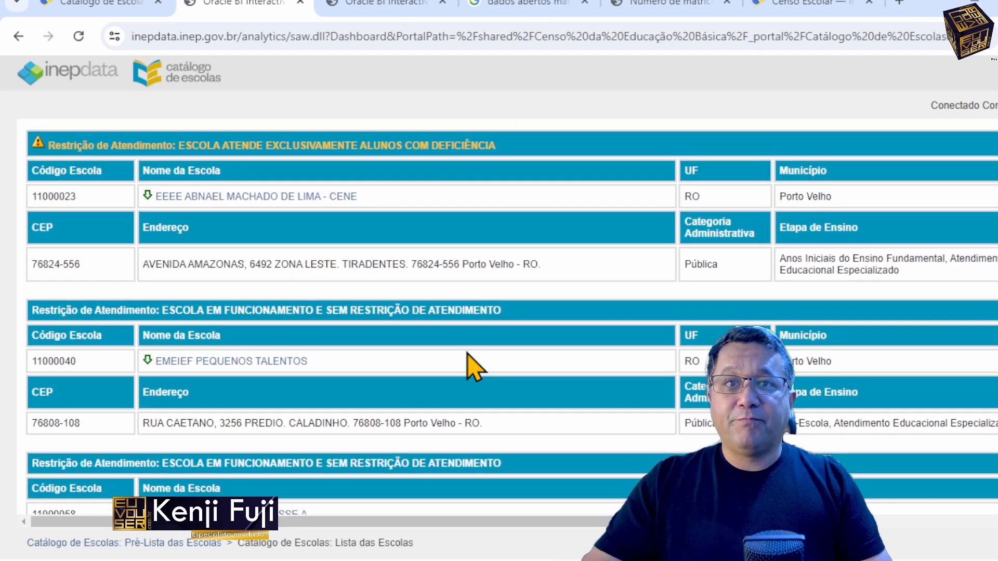
Step: Try to export the full nationwide school list to CSV and check the recent downloads
{"action": "scroll", "coordinate": [466, 354], "scroll_direction": "up", "scroll_amount": 3}
{"action": "left_click", "coordinate": [473, 259]}
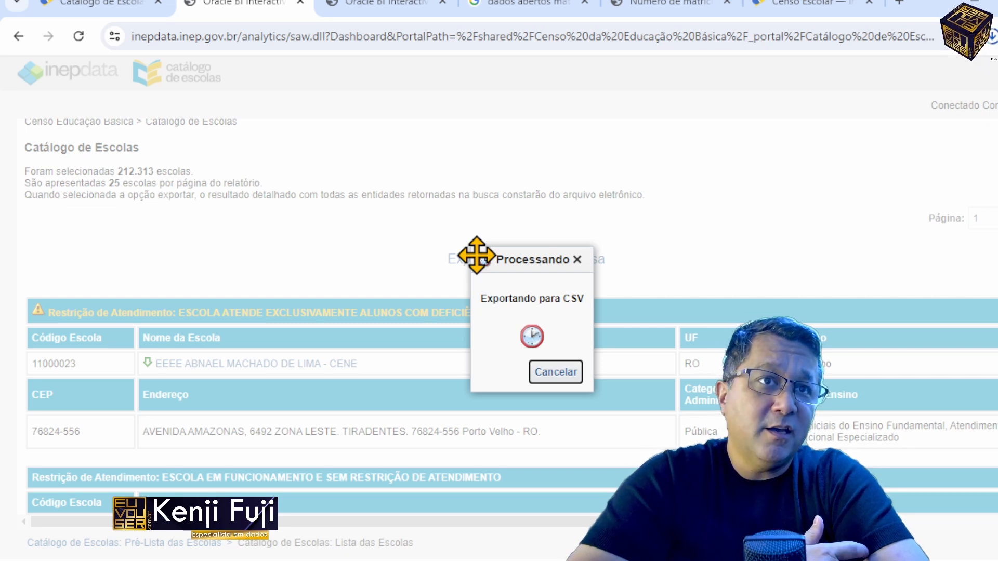
{"action": "left_click", "coordinate": [991, 40]}
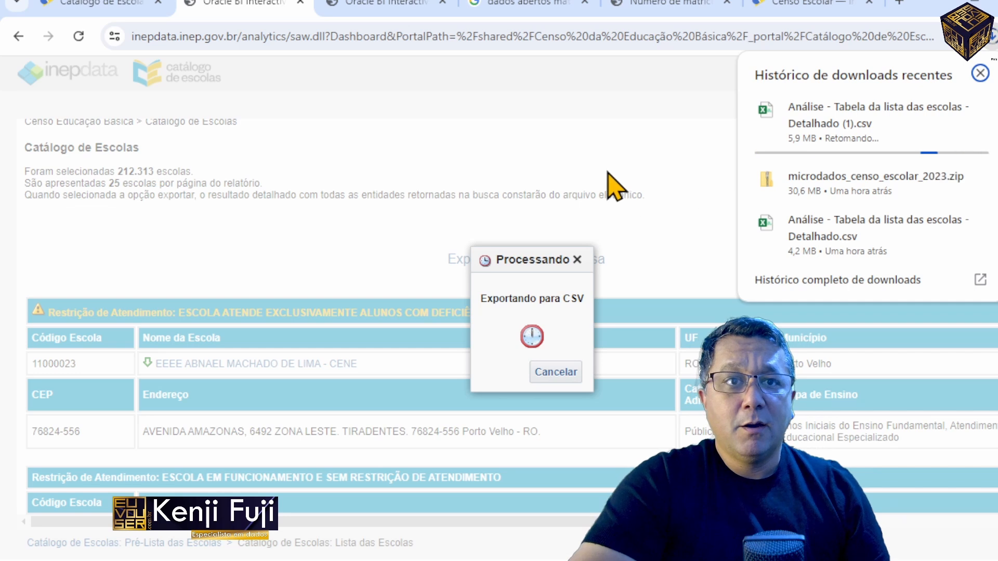
{"action": "left_click", "coordinate": [630, 144]}
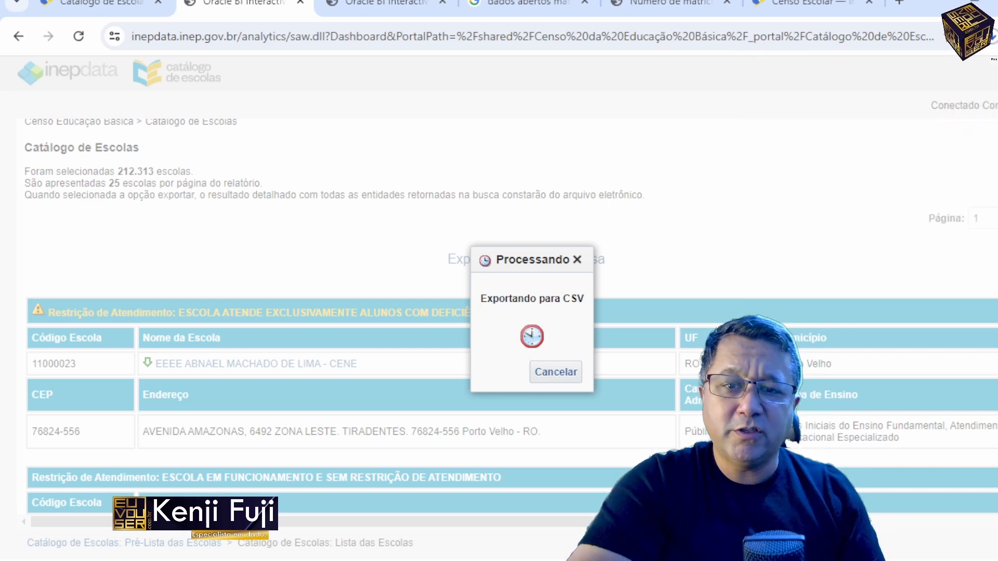
Step: Check the Downloads folder for the exported file and cancel the running CSV export
{"action": "mouse_move", "coordinate": [467, 560]}
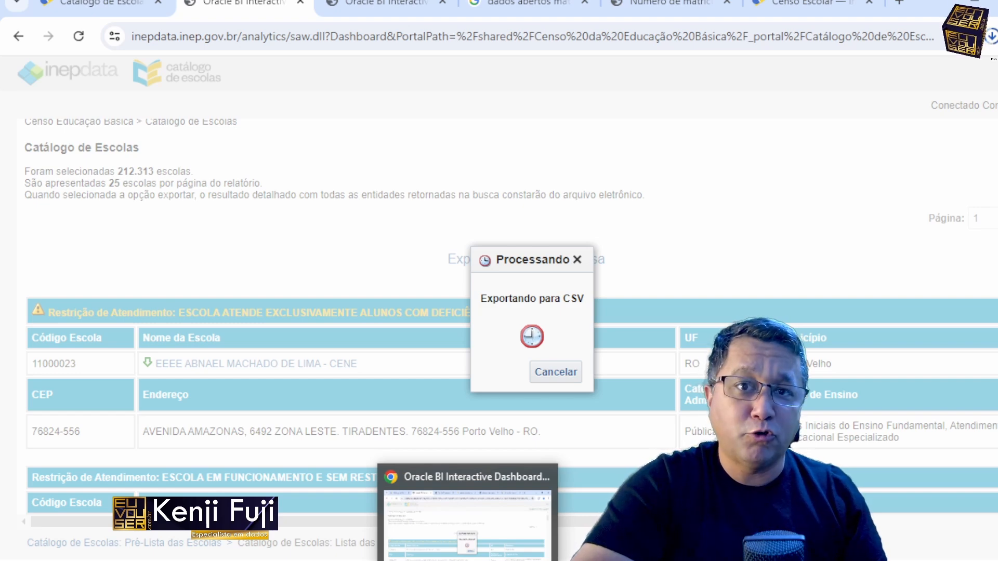
{"action": "left_click", "coordinate": [467, 560]}
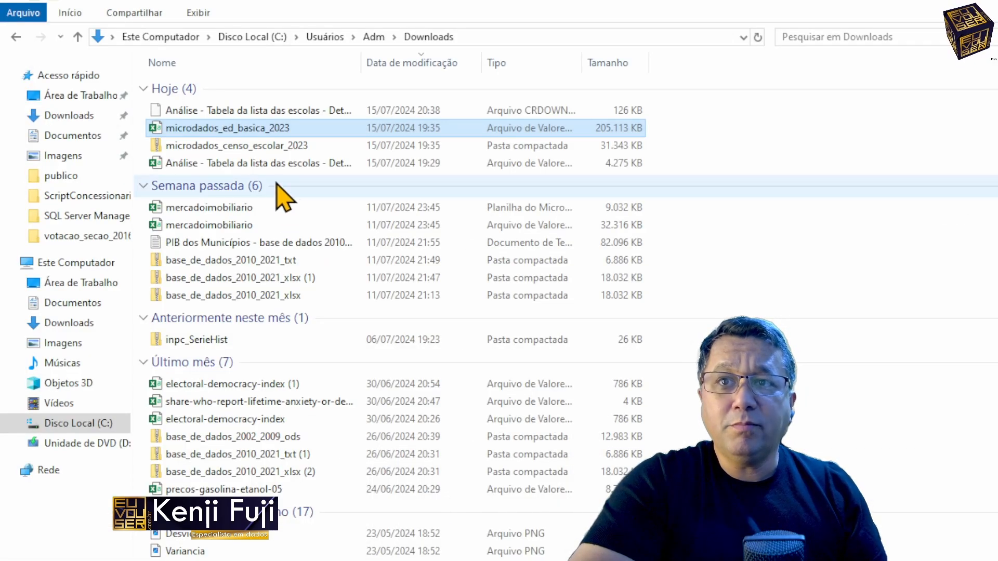
{"action": "left_click", "coordinate": [975, 0]}
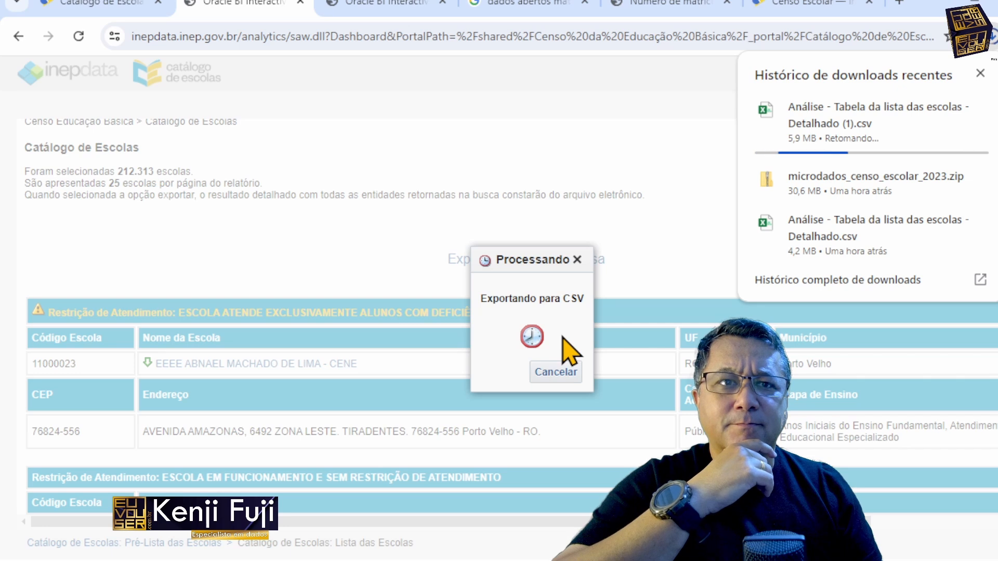
{"action": "left_click", "coordinate": [841, 115]}
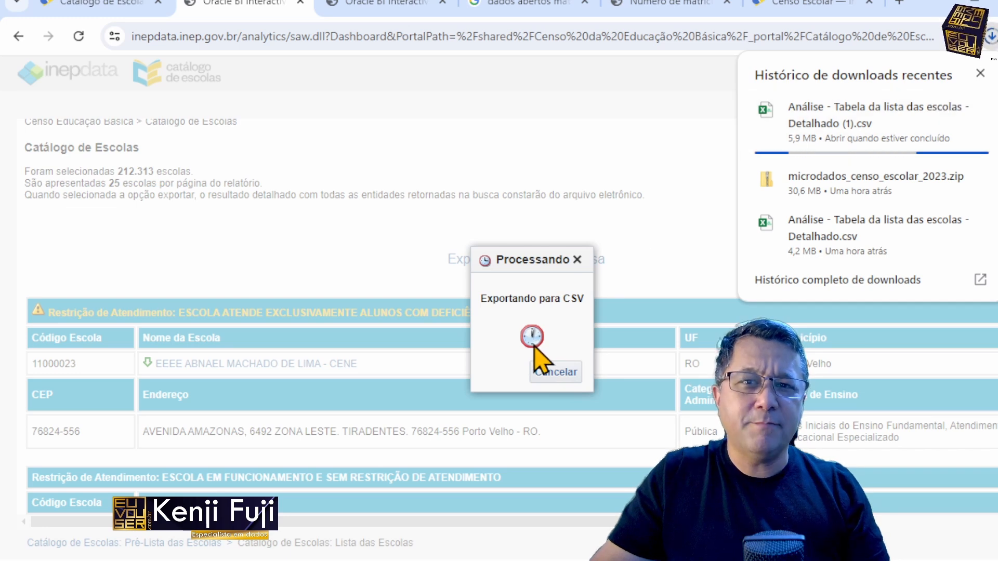
{"action": "left_click", "coordinate": [545, 373]}
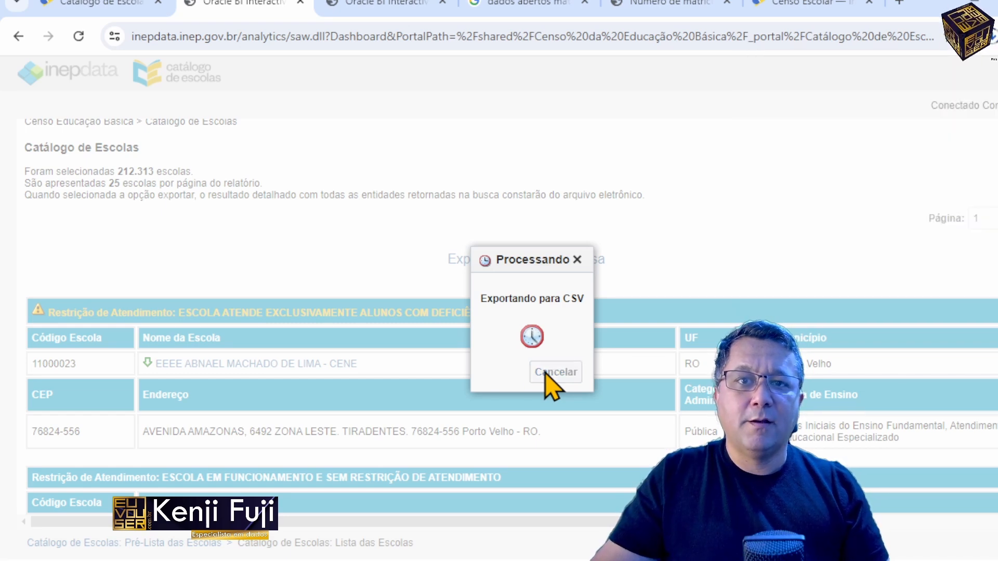
Step: Limit the UF filter to RS only and apply the filters to the school list
{"action": "scroll", "coordinate": [316, 266], "scroll_direction": "up", "scroll_amount": 3}
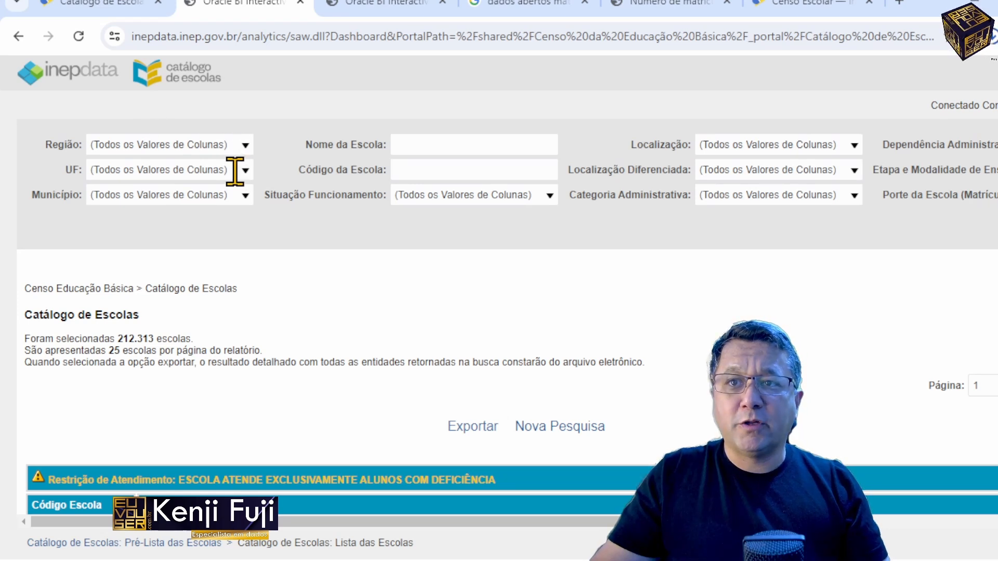
{"action": "left_click", "coordinate": [244, 195]}
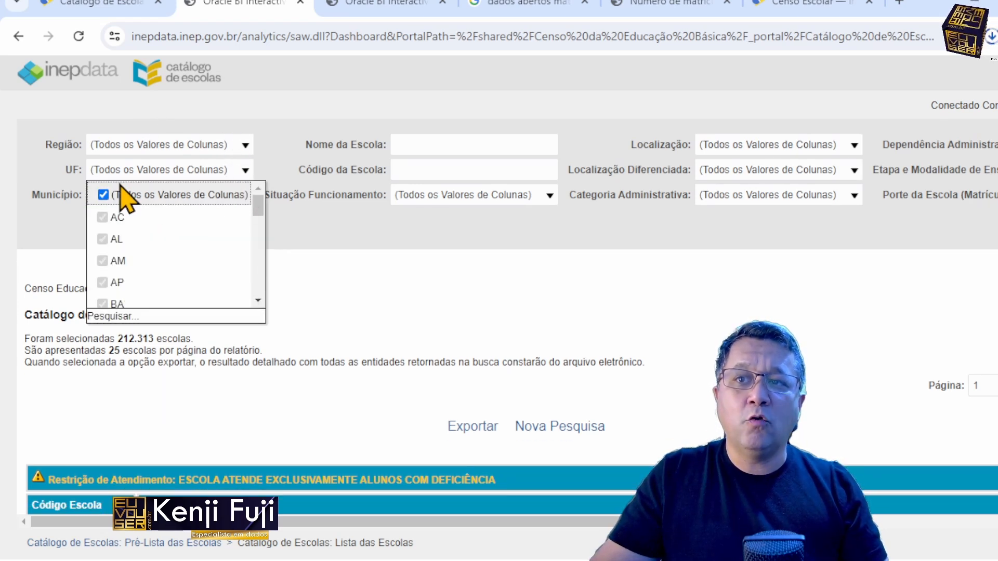
{"action": "left_click", "coordinate": [102, 194]}
{"action": "scroll", "coordinate": [156, 265], "scroll_direction": "down", "scroll_amount": 8}
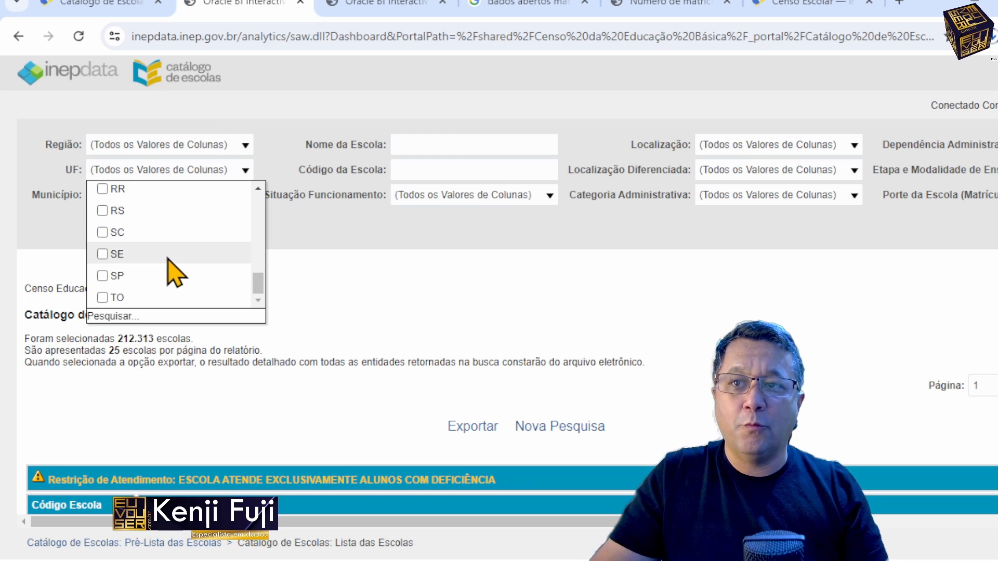
{"action": "scroll", "coordinate": [154, 283], "scroll_direction": "up", "scroll_amount": 2}
{"action": "scroll", "coordinate": [127, 267], "scroll_direction": "down", "scroll_amount": 2}
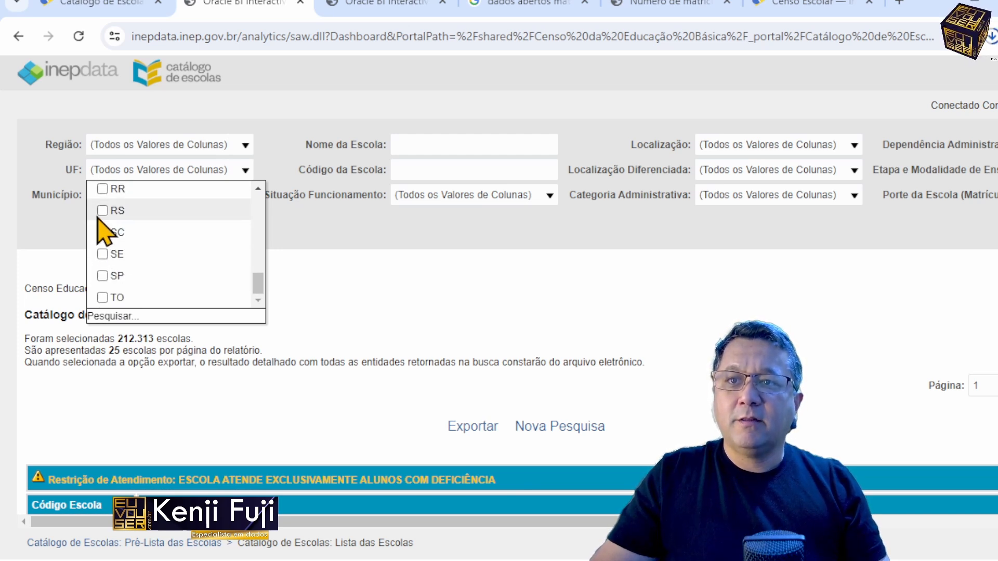
{"action": "left_click", "coordinate": [671, 267]}
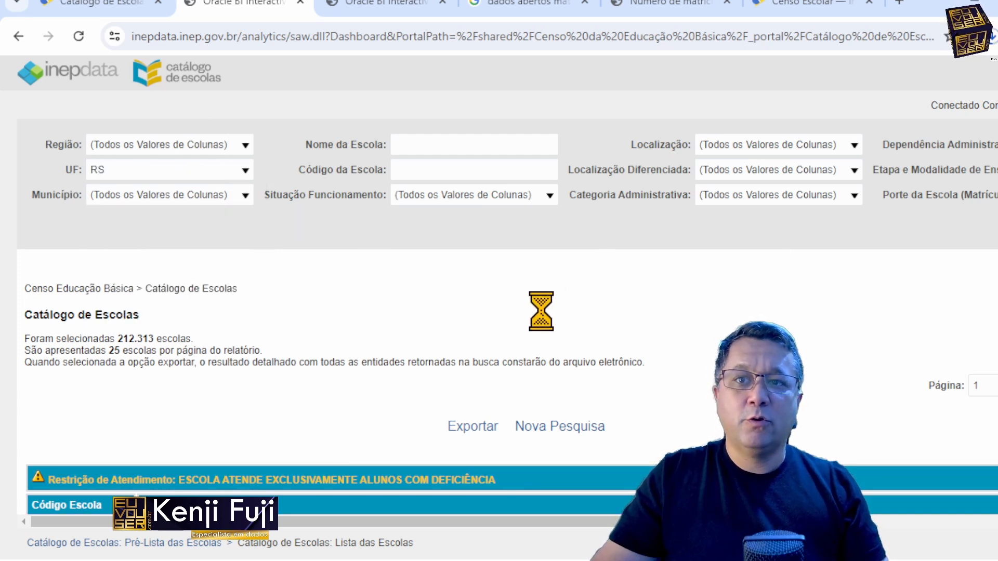
{"action": "scroll", "coordinate": [944, 538], "scroll_direction": "right", "scroll_amount": 3}
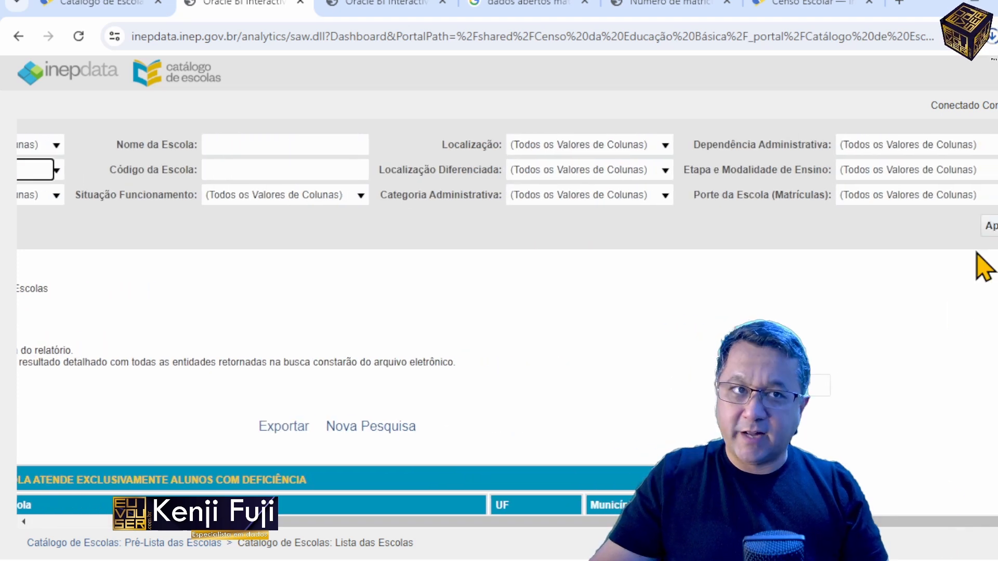
{"action": "left_click", "coordinate": [987, 225]}
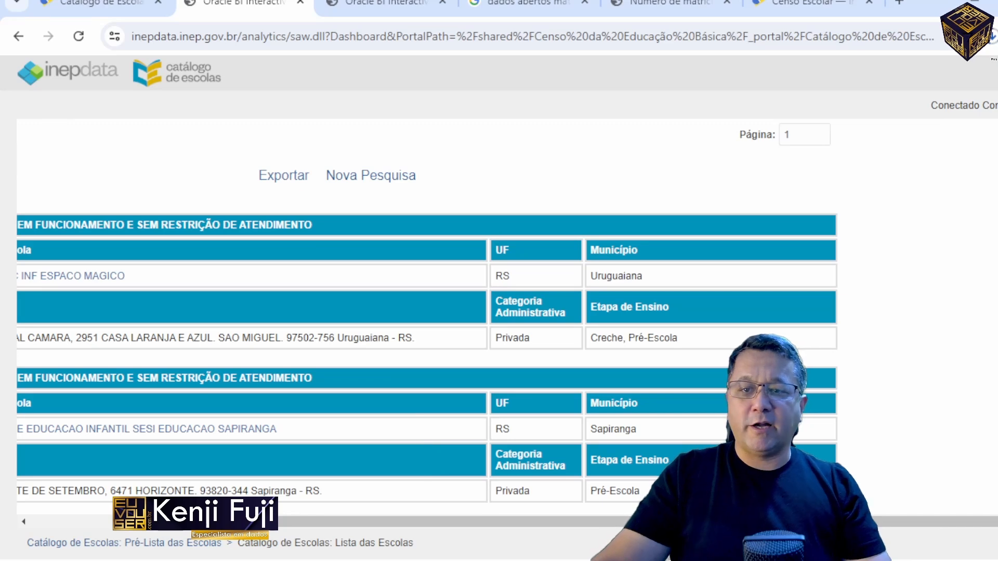
Step: Export the school list filtered for RS to CSV and close the export confirmation
{"action": "scroll", "coordinate": [149, 524], "scroll_direction": "left", "scroll_amount": 3}
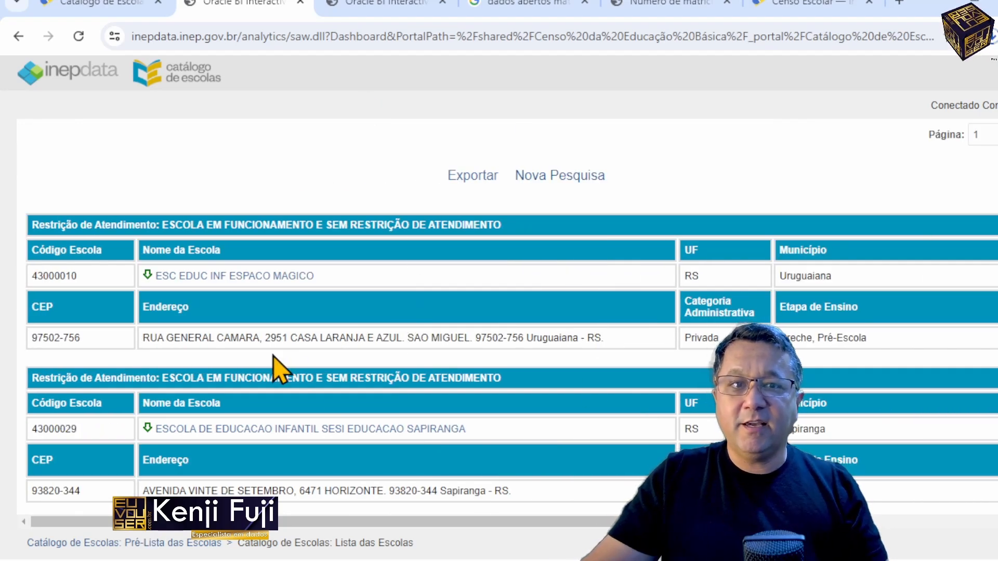
{"action": "scroll", "coordinate": [589, 350], "scroll_direction": "up", "scroll_amount": 5}
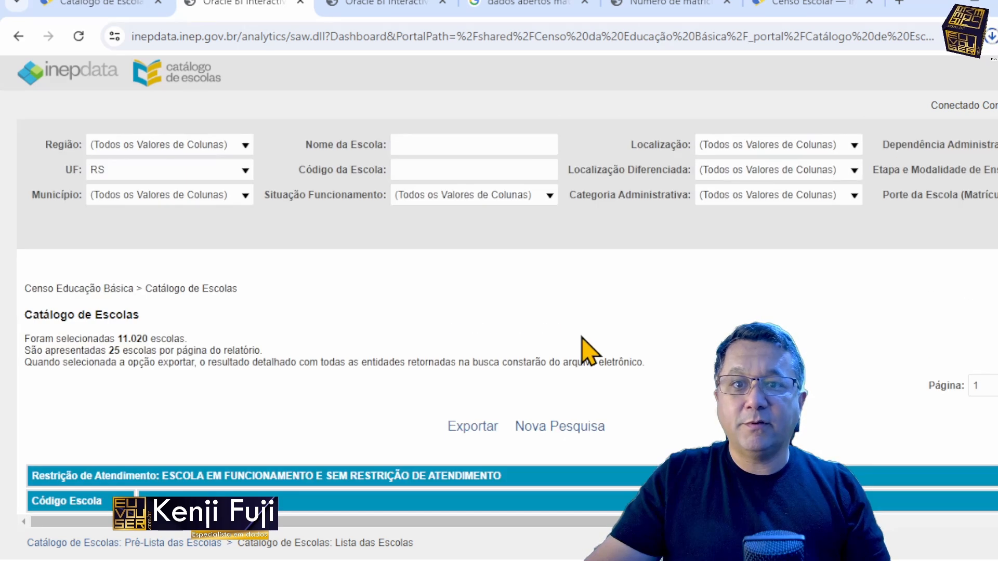
{"action": "scroll", "coordinate": [472, 425], "scroll_direction": "down", "scroll_amount": 3}
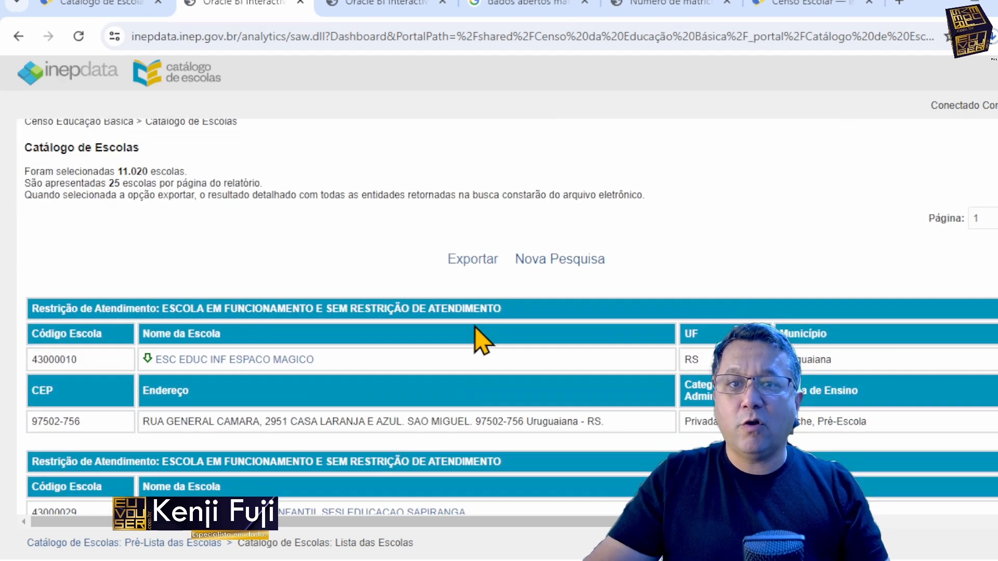
{"action": "left_click", "coordinate": [474, 259]}
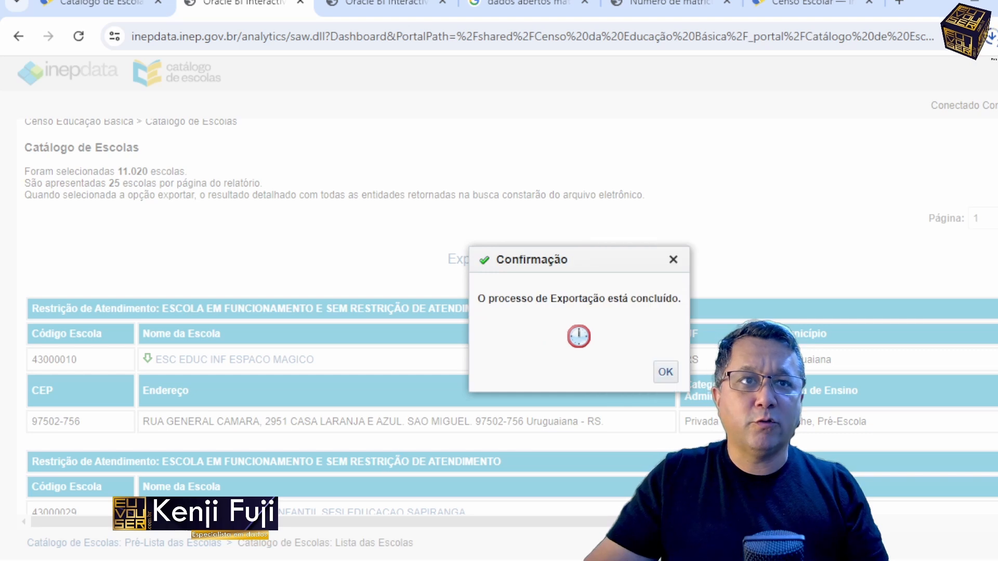
{"action": "left_click", "coordinate": [666, 372]}
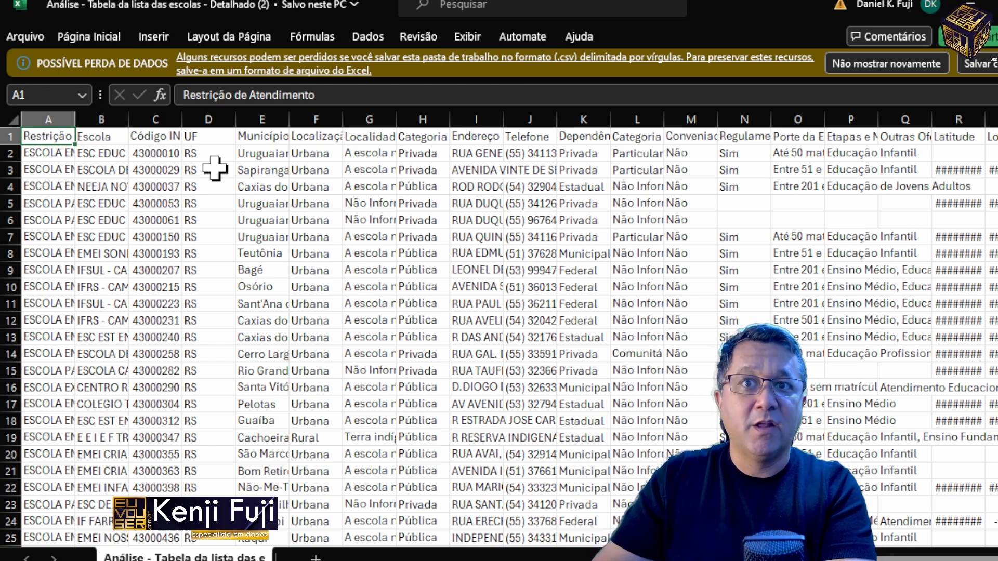
Step: Move along the header row of the exported sheet in Excel to examine its columns through Longitude
{"action": "key", "text": "ctrl+Right"}
{"action": "key", "text": "Right"}
{"action": "key", "text": "Right"}
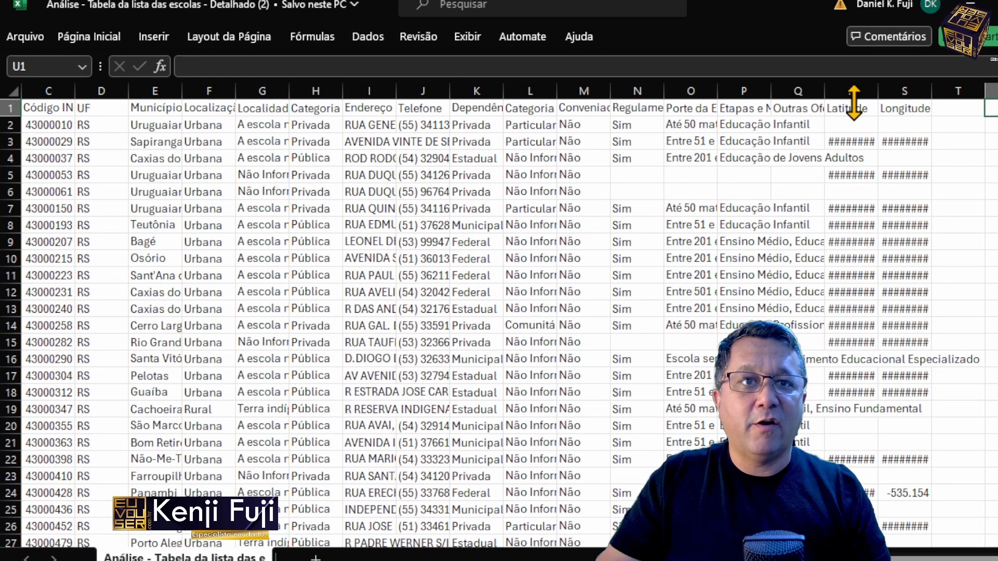
Step: Widen the Latitude and Longitude columns and select both to examine how the coordinates were read
{"action": "left_click", "coordinate": [857, 90]}
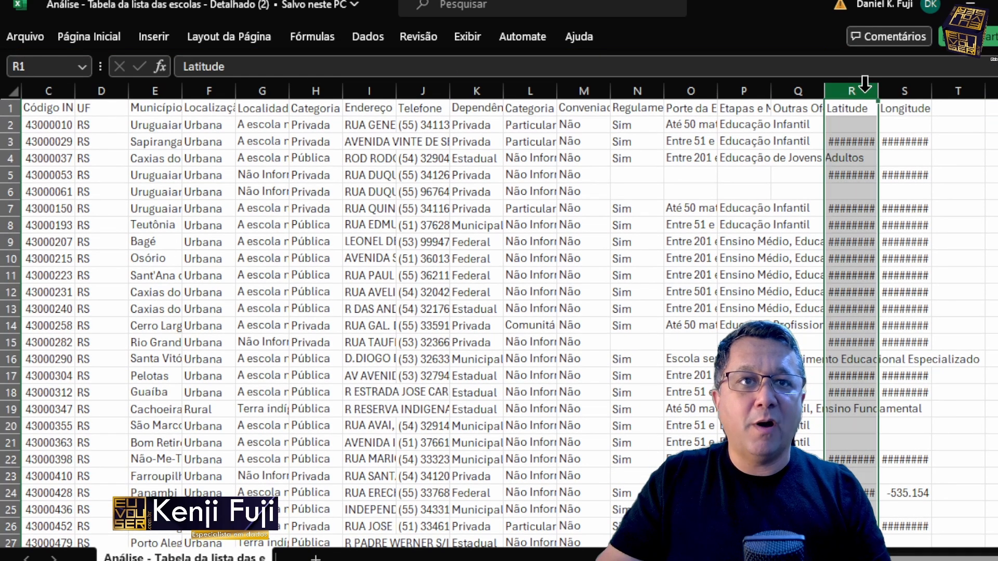
{"action": "left_click_drag", "start_coordinate": [877, 91], "coordinate": [908, 91]}
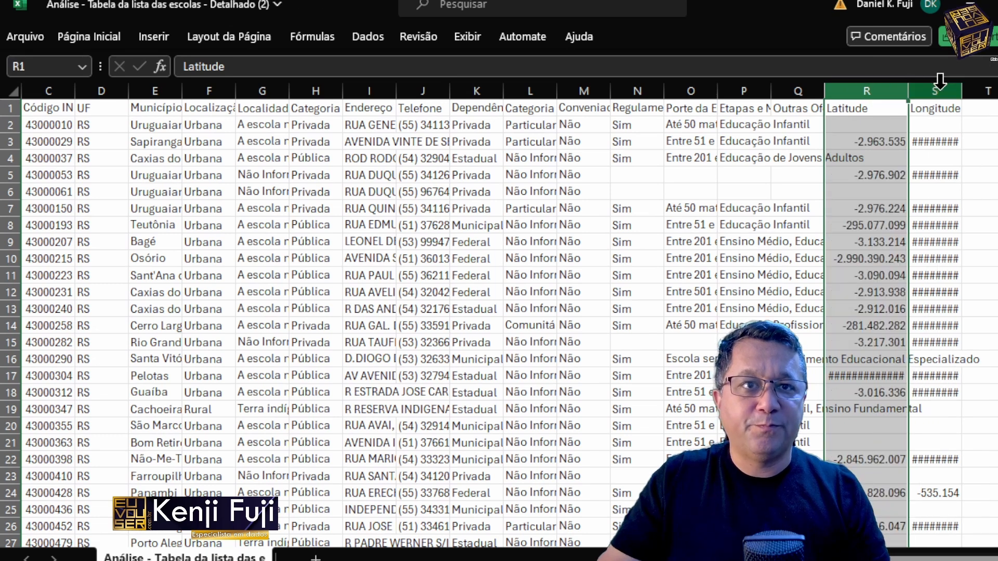
{"action": "left_click", "coordinate": [943, 90]}
{"action": "left_click_drag", "start_coordinate": [962, 91], "coordinate": [992, 91]}
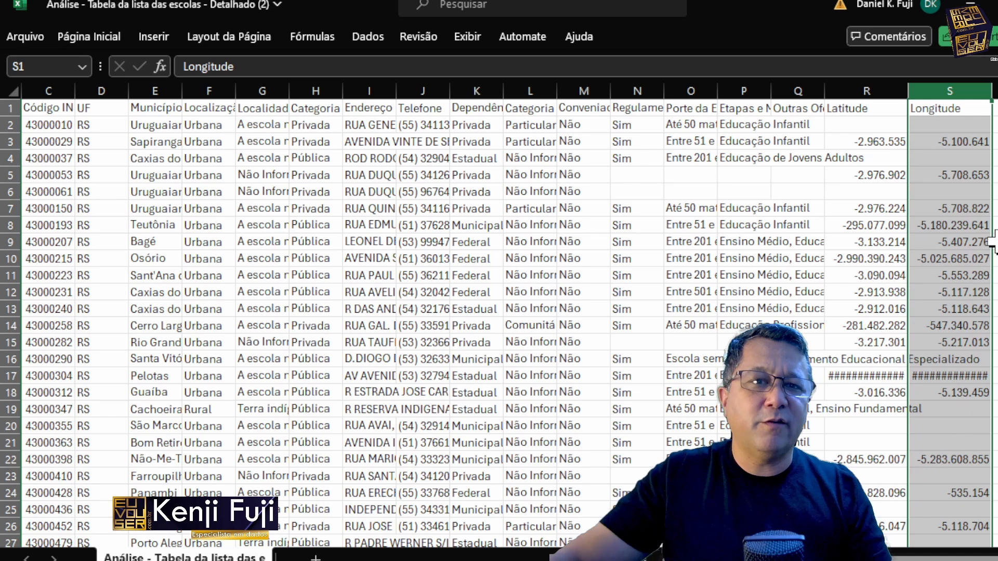
{"action": "double_click", "coordinate": [907, 91]}
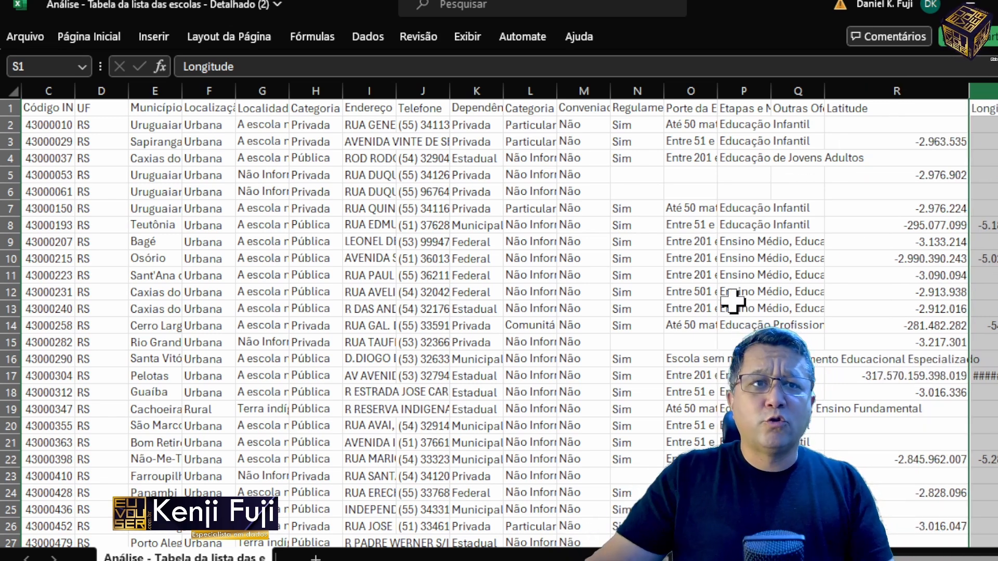
{"action": "key", "text": "Right"}
{"action": "key", "text": "Right"}
{"action": "key", "text": "Right"}
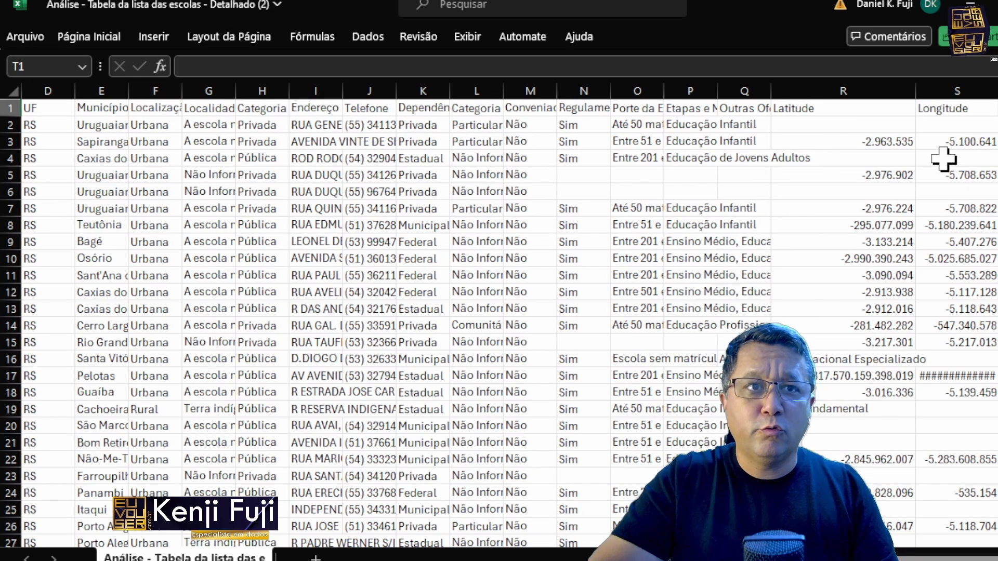
{"action": "left_click_drag", "start_coordinate": [708, 91], "coordinate": [795, 91]}
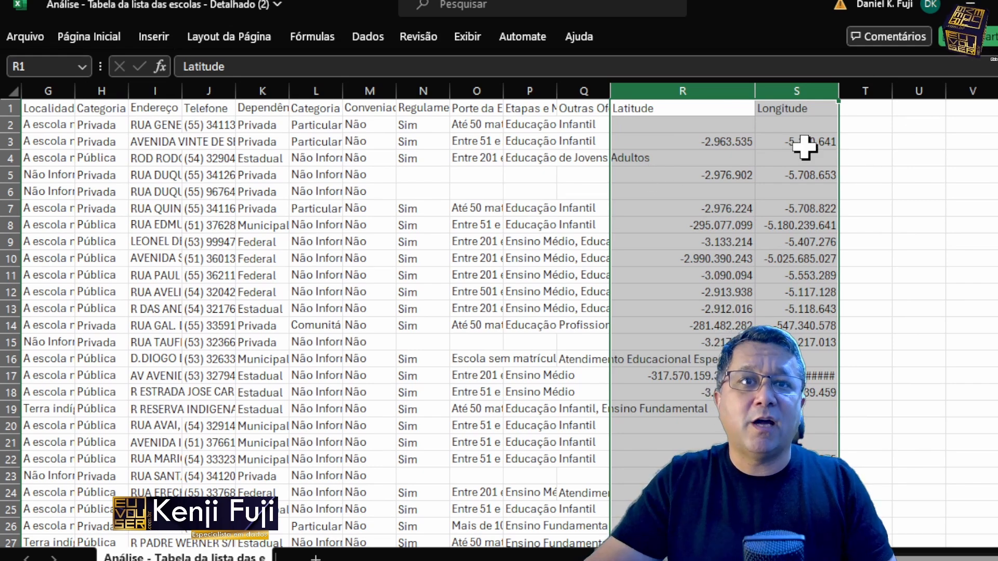
Step: Close the workbook without saving and open the exported school-list CSV from the Downloads folder in Notepad++
{"action": "left_click", "coordinate": [995, 4]}
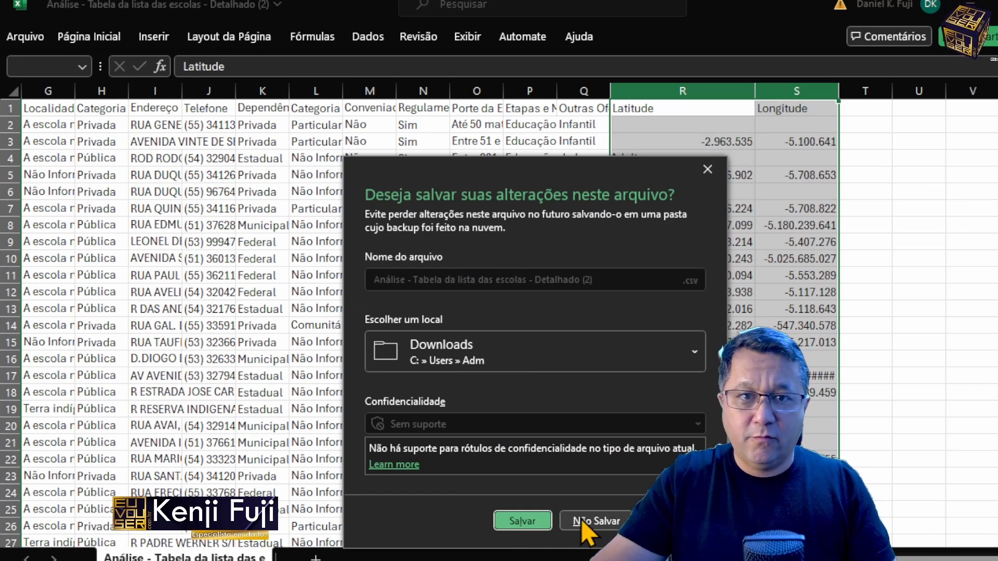
{"action": "left_click", "coordinate": [591, 521]}
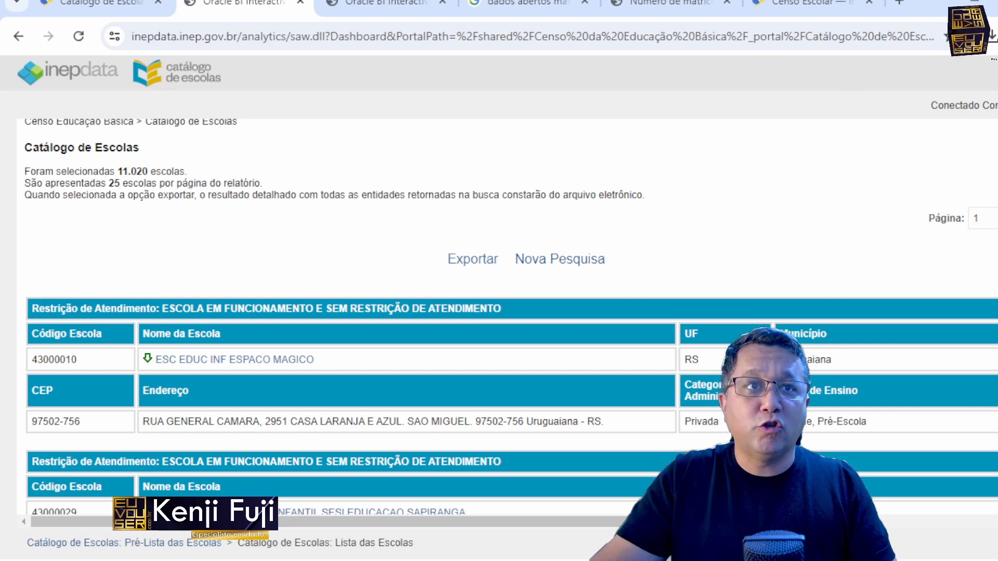
{"action": "left_click", "coordinate": [995, 37]}
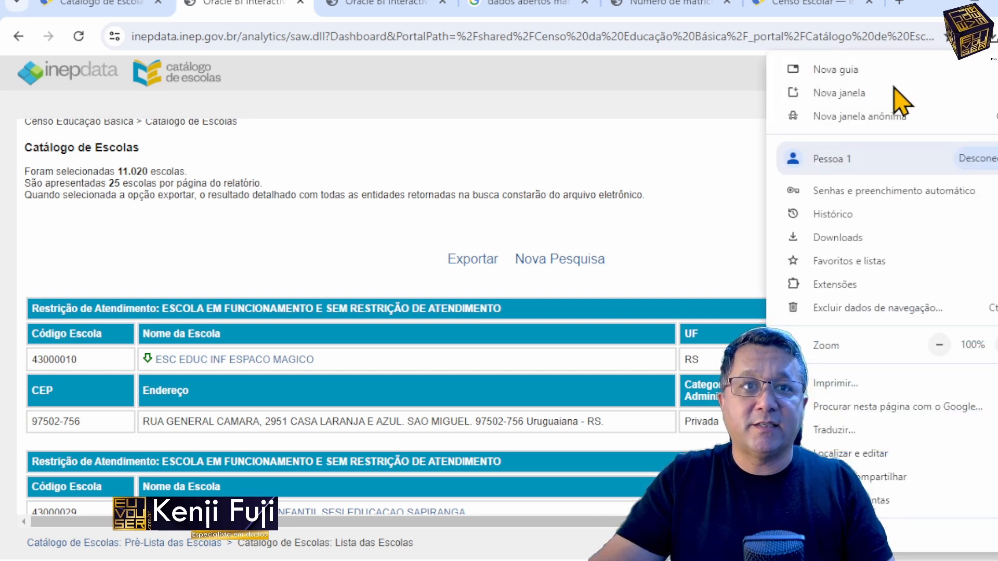
{"action": "left_click", "coordinate": [992, 37]}
{"action": "left_click", "coordinate": [947, 110]}
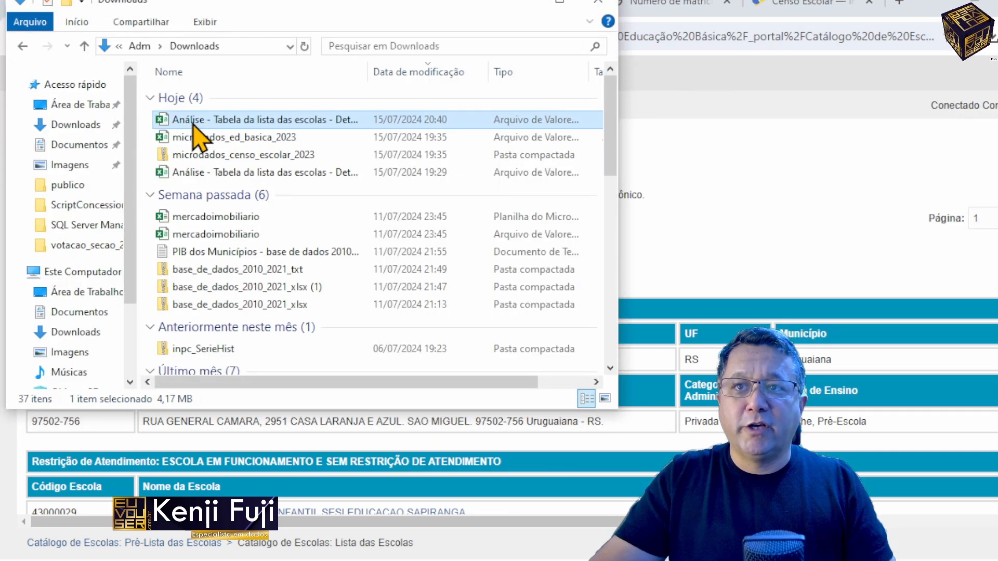
{"action": "right_click", "coordinate": [193, 121]}
{"action": "left_click", "coordinate": [277, 209]}
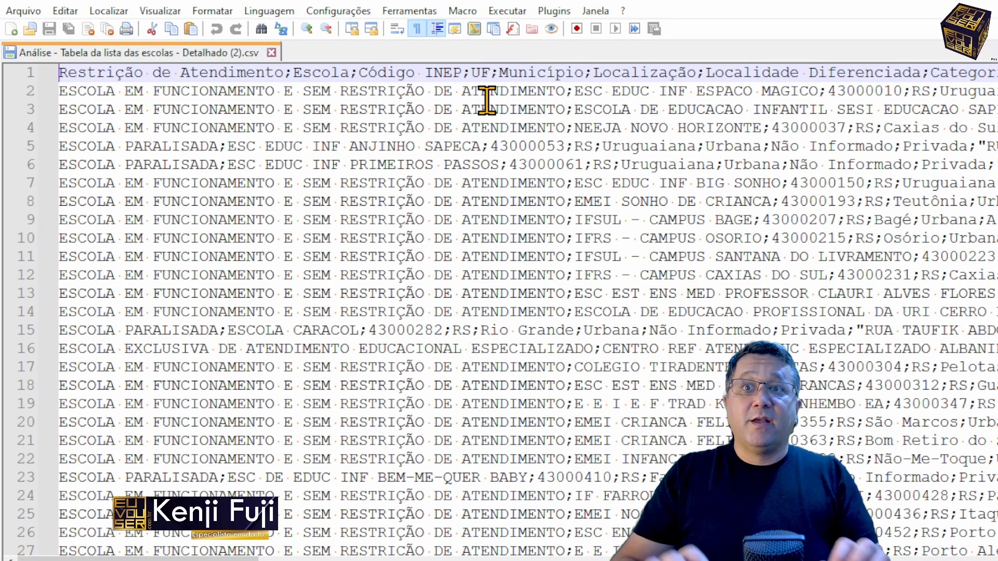
Step: Go to the end of line 3 and highlight its latitude value to examine the raw decimal format
{"action": "scroll", "coordinate": [487, 100], "scroll_direction": "right", "scroll_amount": 10}
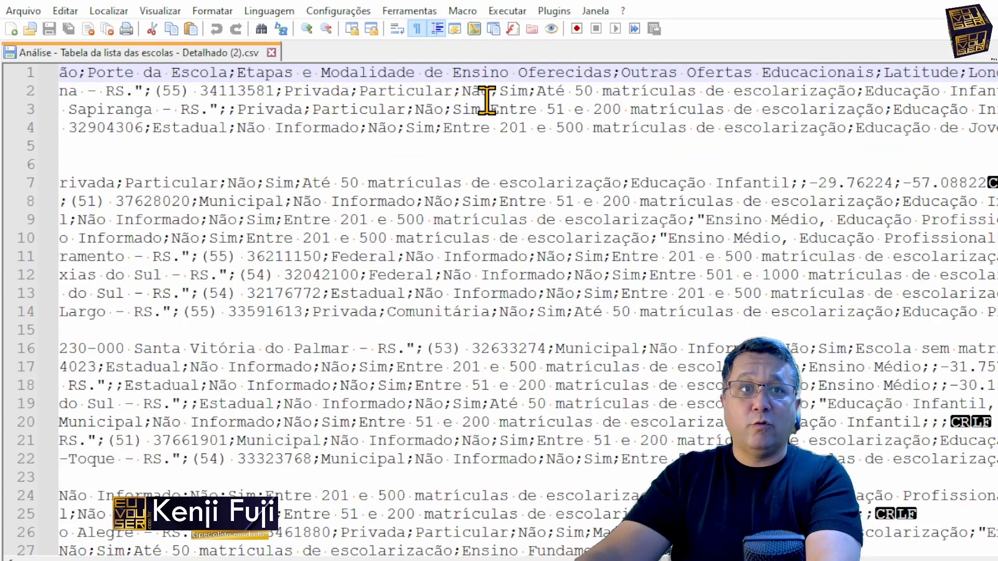
{"action": "left_click", "coordinate": [487, 99]}
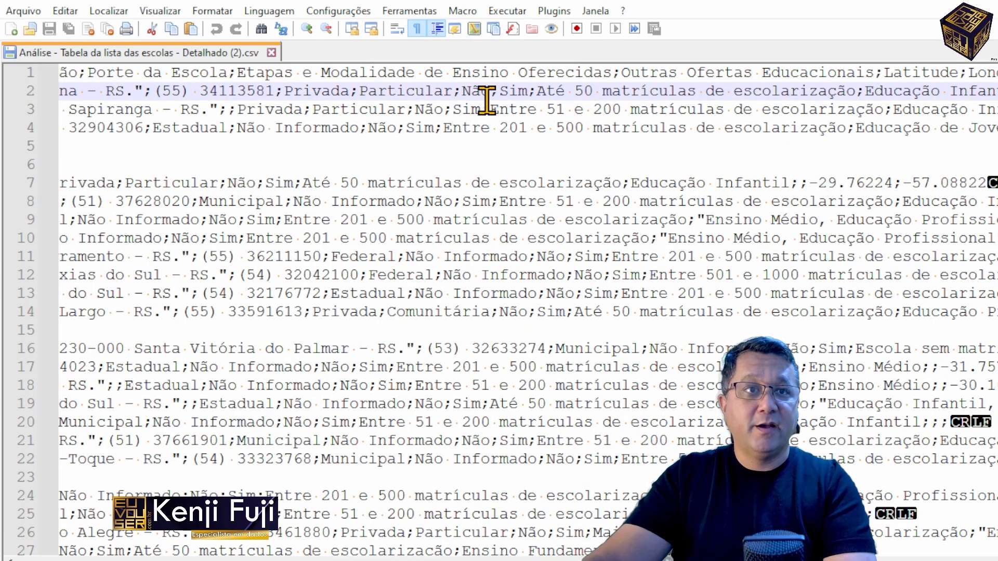
{"action": "key", "text": "Down"}
{"action": "key", "text": "End"}
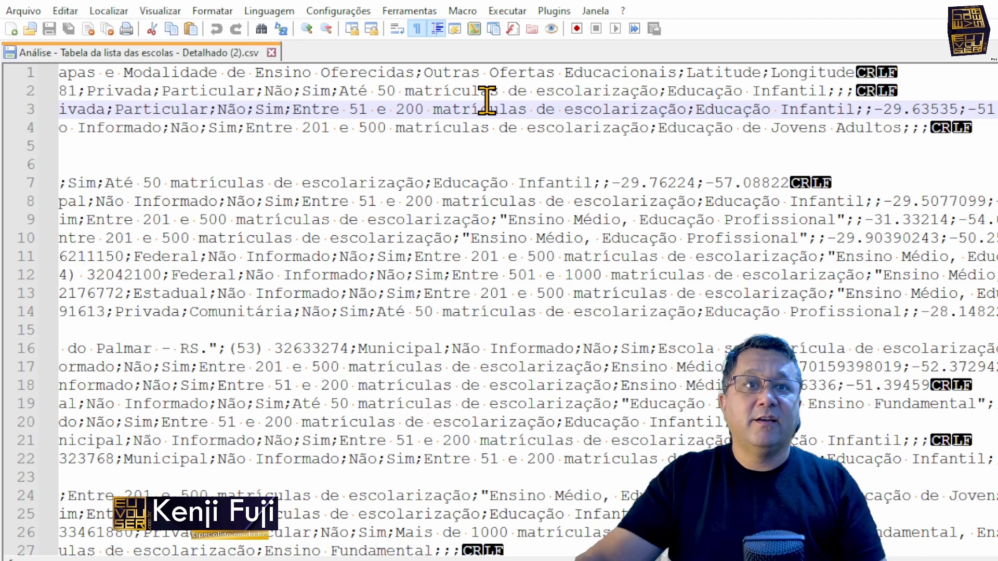
{"action": "left_click_drag", "start_coordinate": [873, 110], "coordinate": [967, 110]}
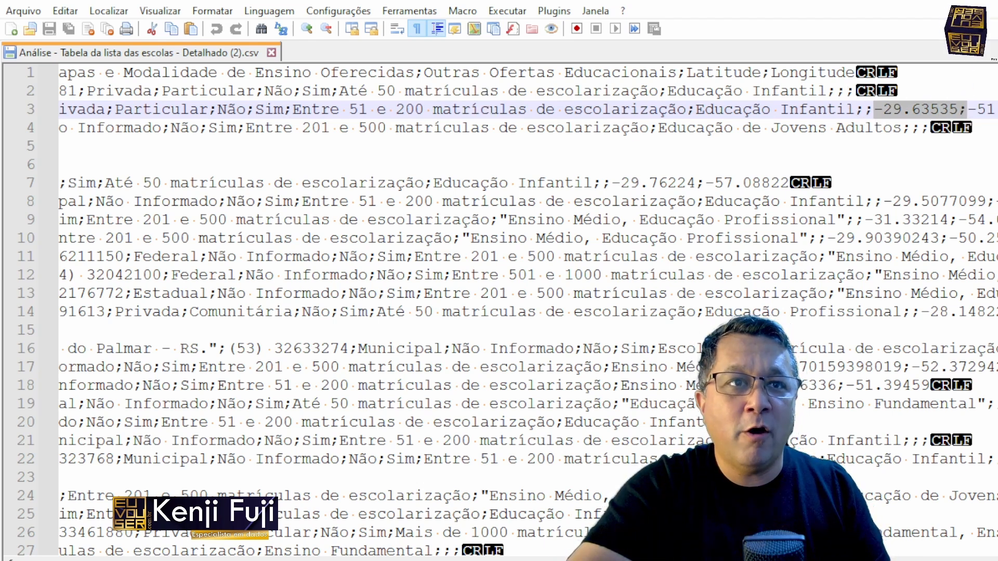
Step: Highlight the latitude and longitude pairs on further lines, including lines 8 and 22, to compare their number of decimals
{"action": "left_click_drag", "start_coordinate": [891, 202], "coordinate": [995, 201]}
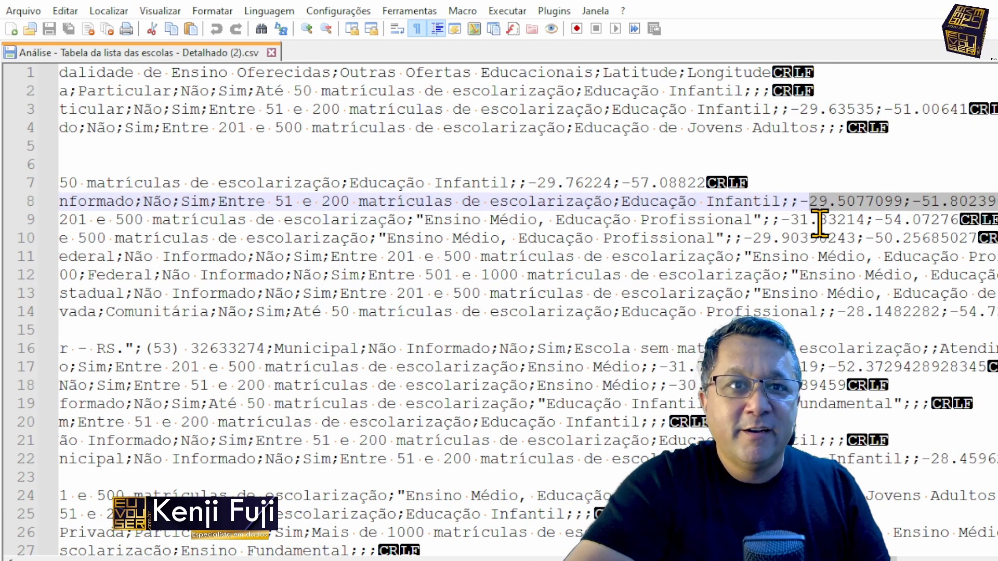
{"action": "left_click_drag", "start_coordinate": [820, 223], "coordinate": [871, 325]}
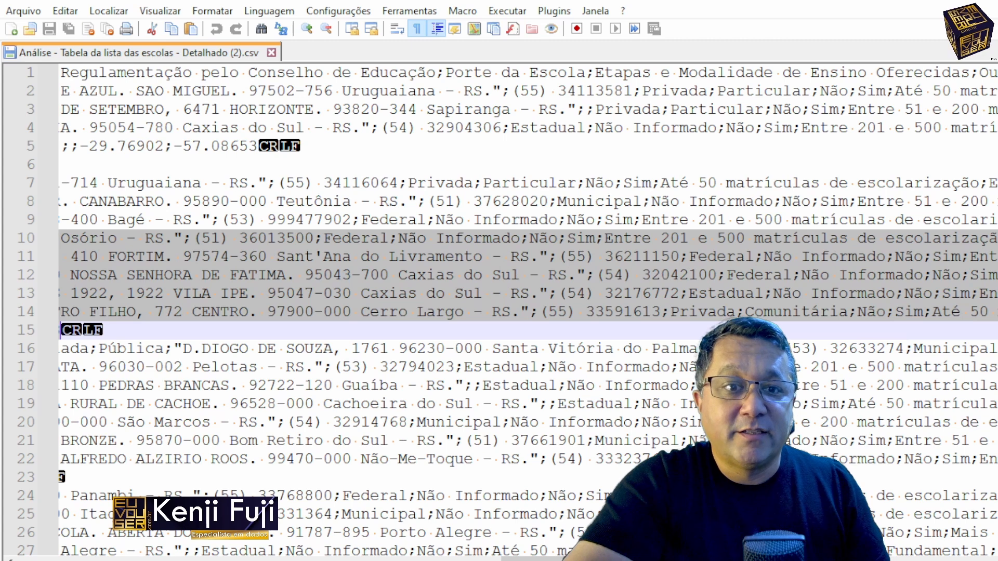
{"action": "left_click_drag", "start_coordinate": [645, 559], "coordinate": [904, 559]}
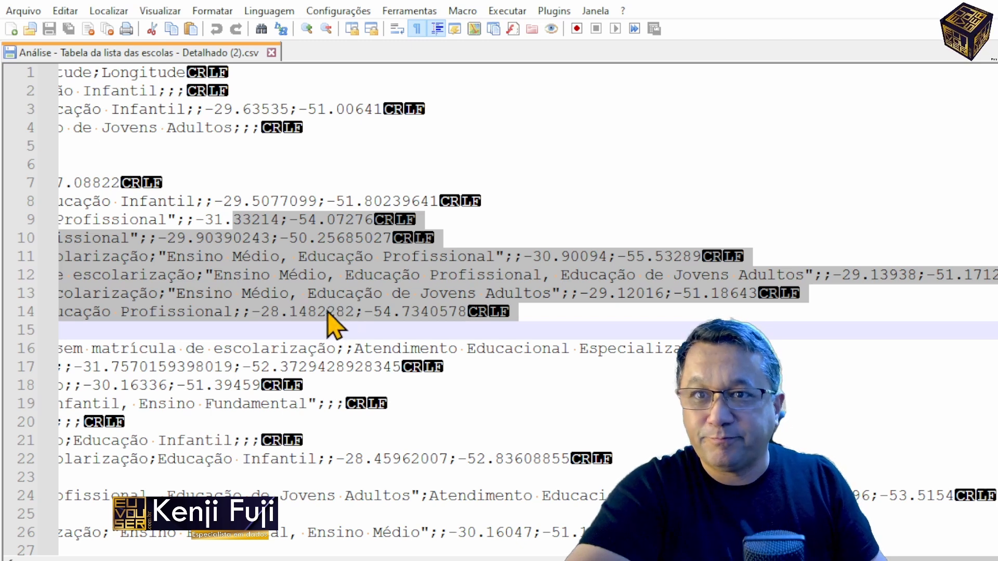
{"action": "left_click", "coordinate": [224, 256]}
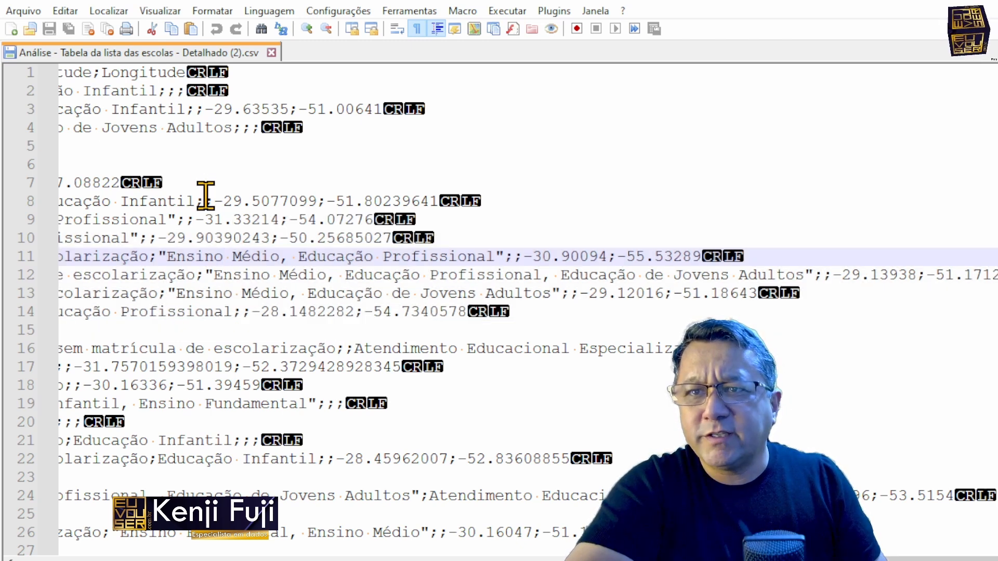
{"action": "left_click_drag", "start_coordinate": [205, 201], "coordinate": [439, 201]}
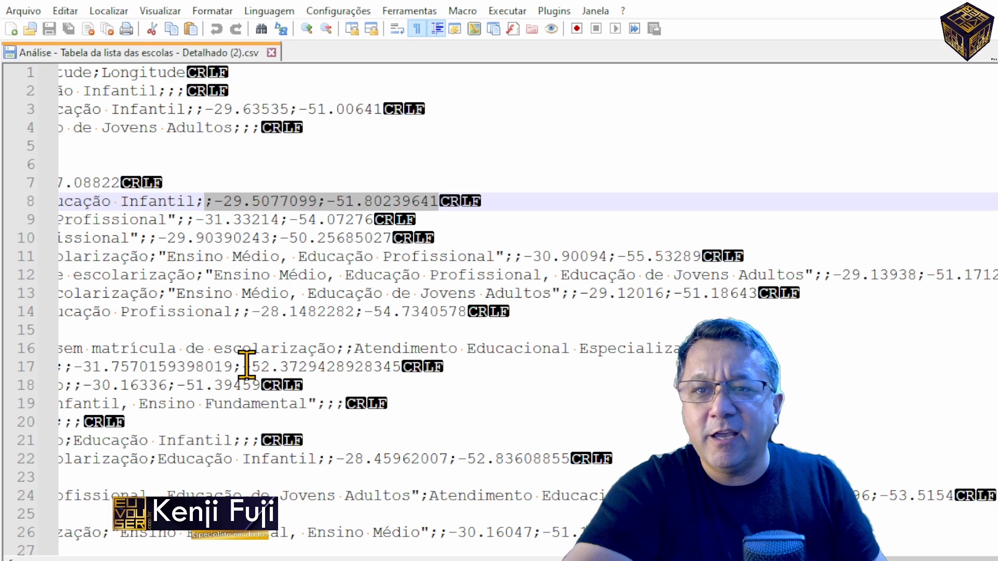
{"action": "scroll", "coordinate": [247, 366], "scroll_direction": "down", "scroll_amount": 2}
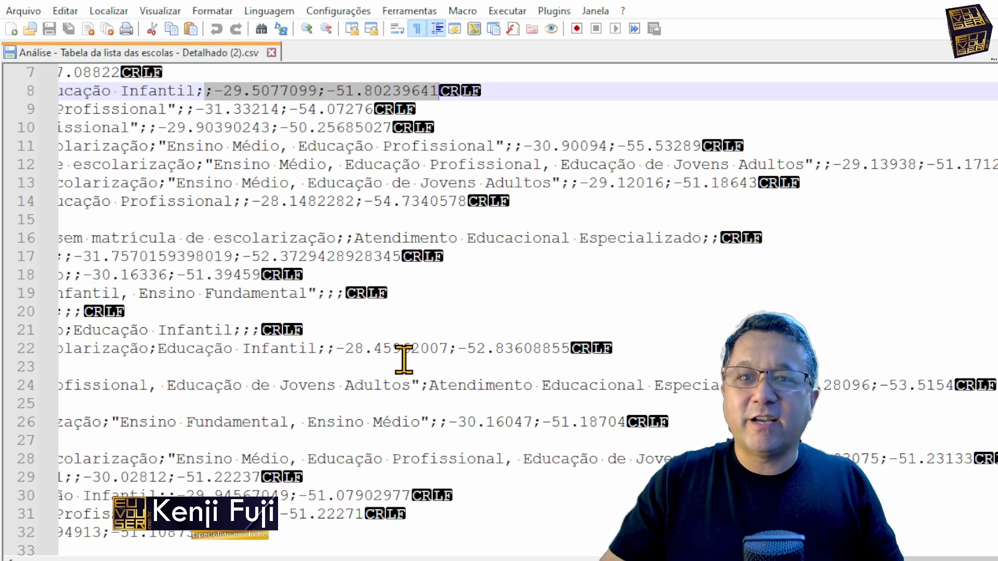
{"action": "left_click_drag", "start_coordinate": [336, 349], "coordinate": [649, 346]}
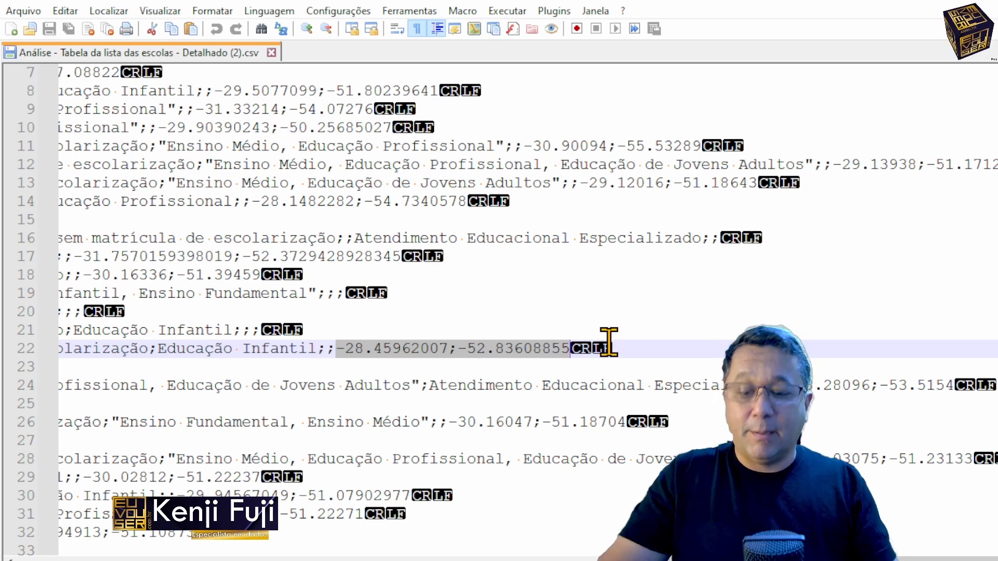
Step: Return to the start of the CSV file and check which character encoding it uses
{"action": "key", "text": "Home"}
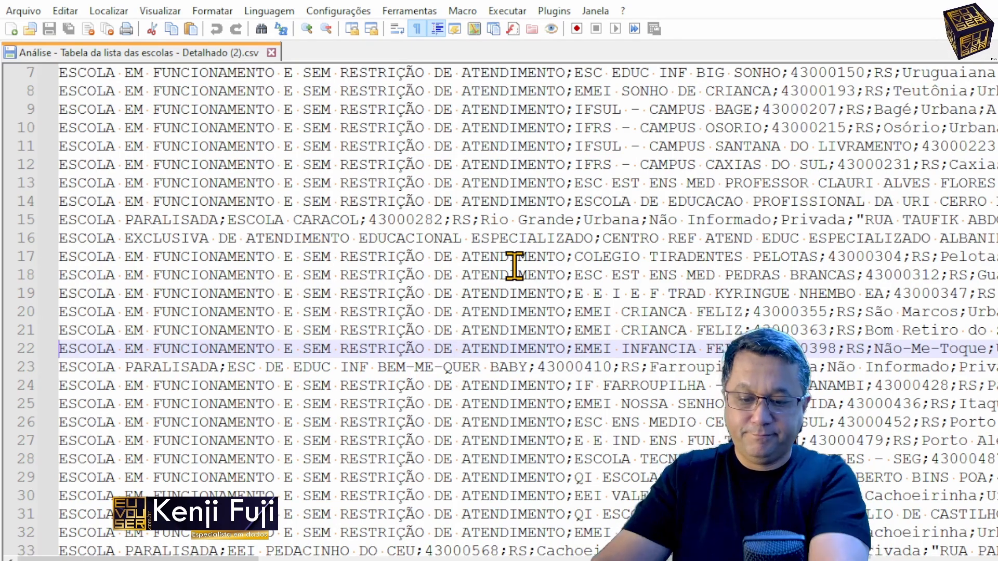
{"action": "key", "text": "ctrl+Home"}
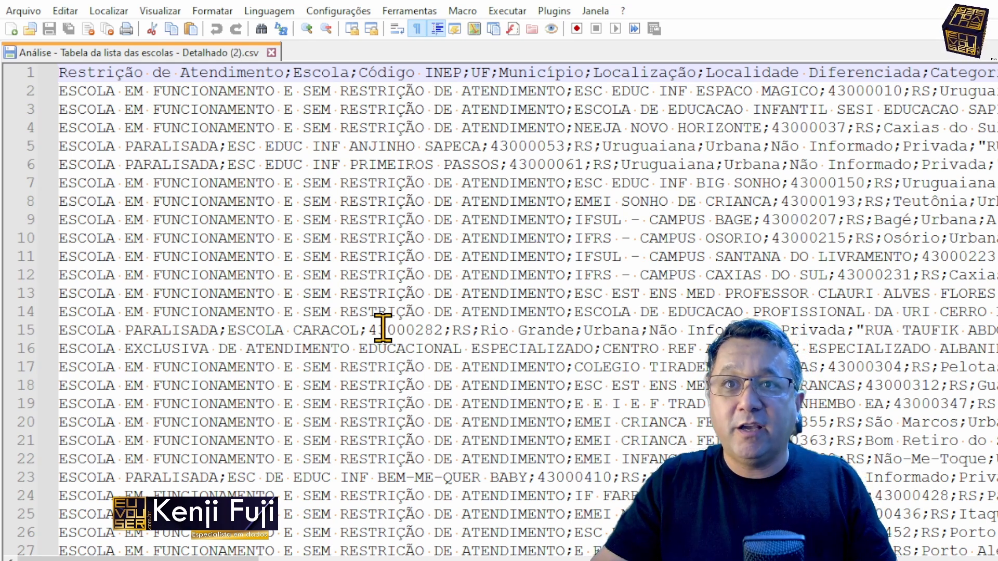
{"action": "left_click", "coordinate": [212, 11]}
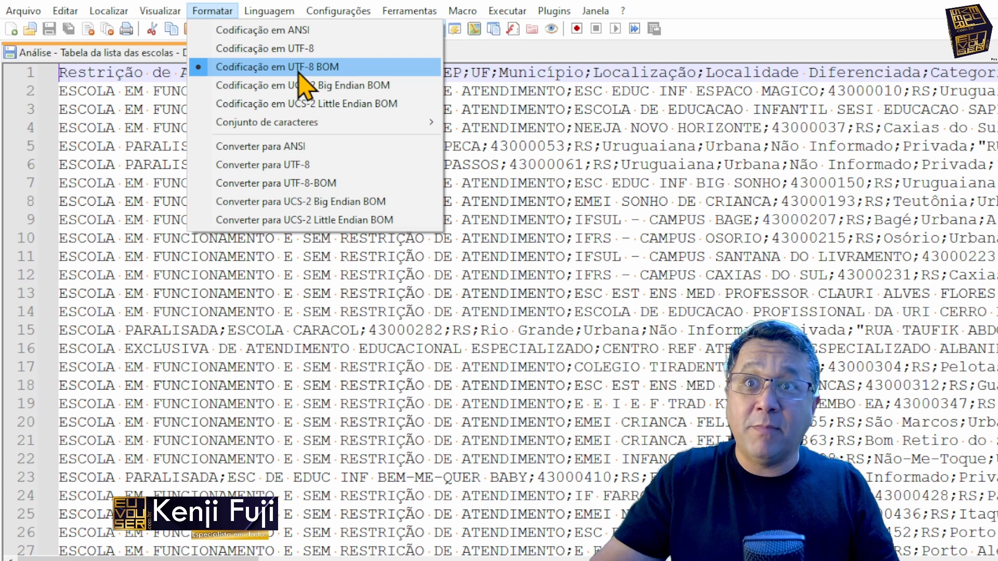
Step: Launch SQL Server Management Studio and switch back to the Downloads folder in File Explorer
{"action": "mouse_move", "coordinate": [467, 560]}
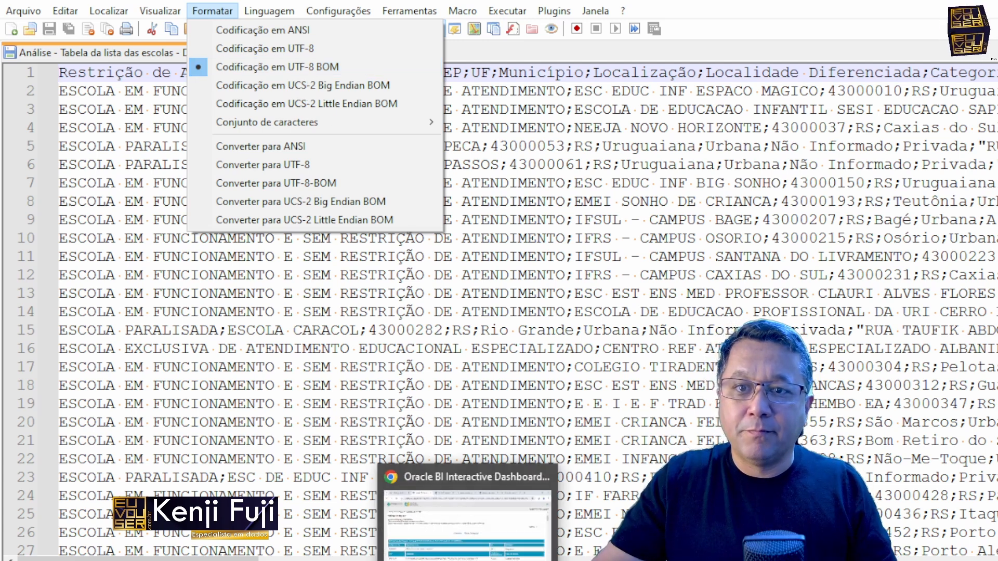
{"action": "left_click", "coordinate": [467, 560]}
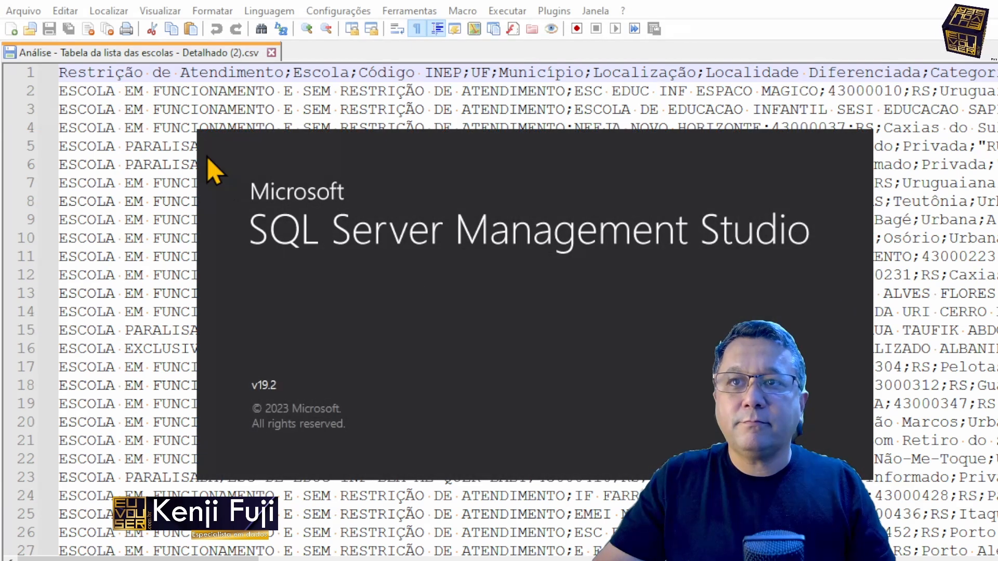
{"action": "key", "text": "alt+Tab"}
{"action": "key", "text": "alt+Tab"}
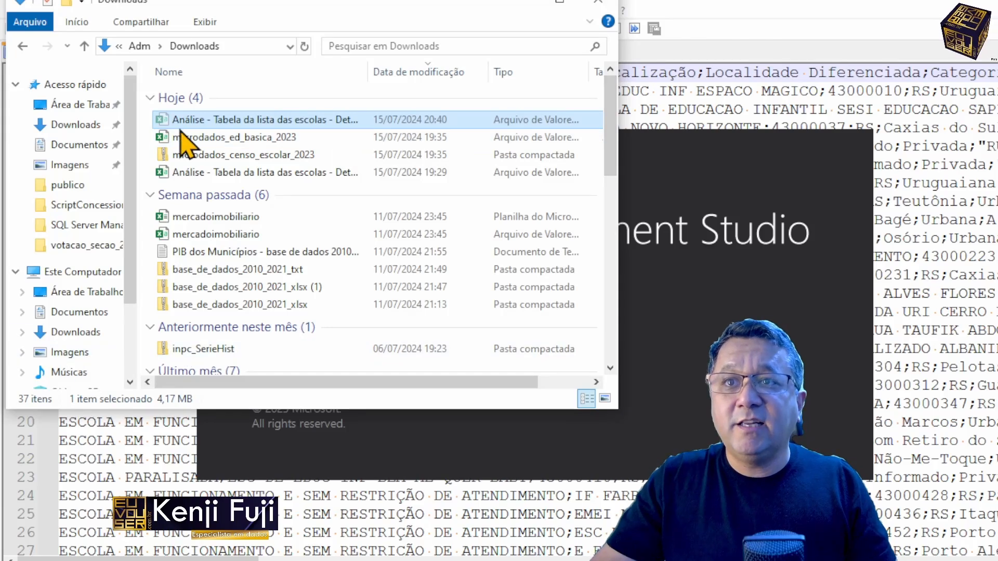
Step: Copy the newest exported school-list CSV from Downloads into the publico folder on drive C
{"action": "scroll", "coordinate": [109, 335], "scroll_direction": "down", "scroll_amount": 2}
{"action": "scroll", "coordinate": [115, 328], "scroll_direction": "down", "scroll_amount": 1}
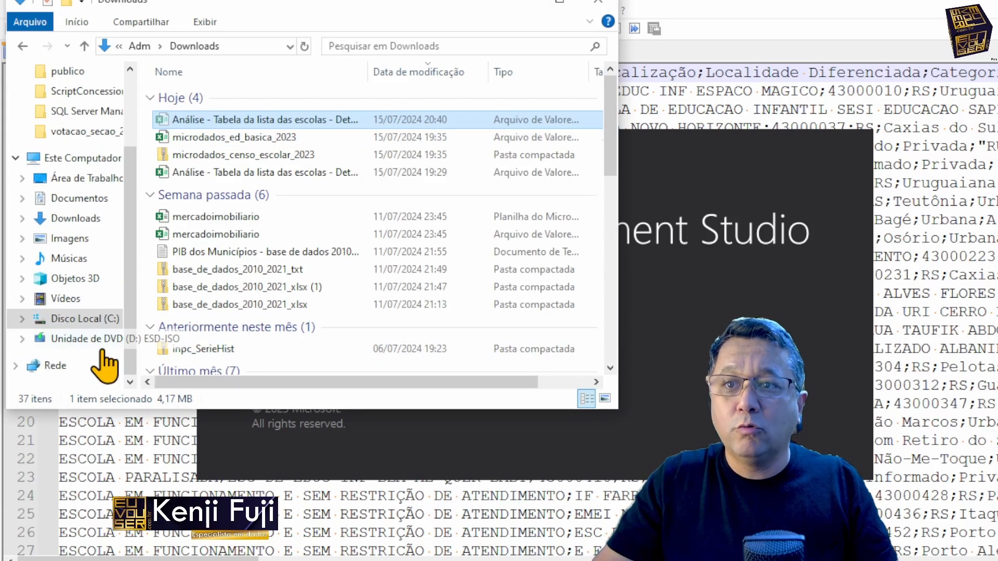
{"action": "left_click", "coordinate": [102, 322]}
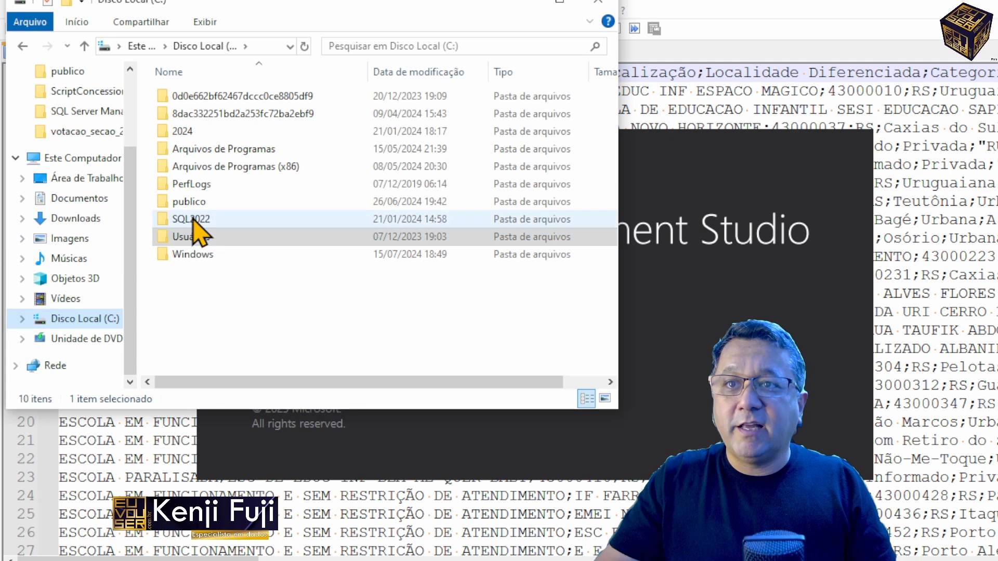
{"action": "double_click", "coordinate": [194, 203]}
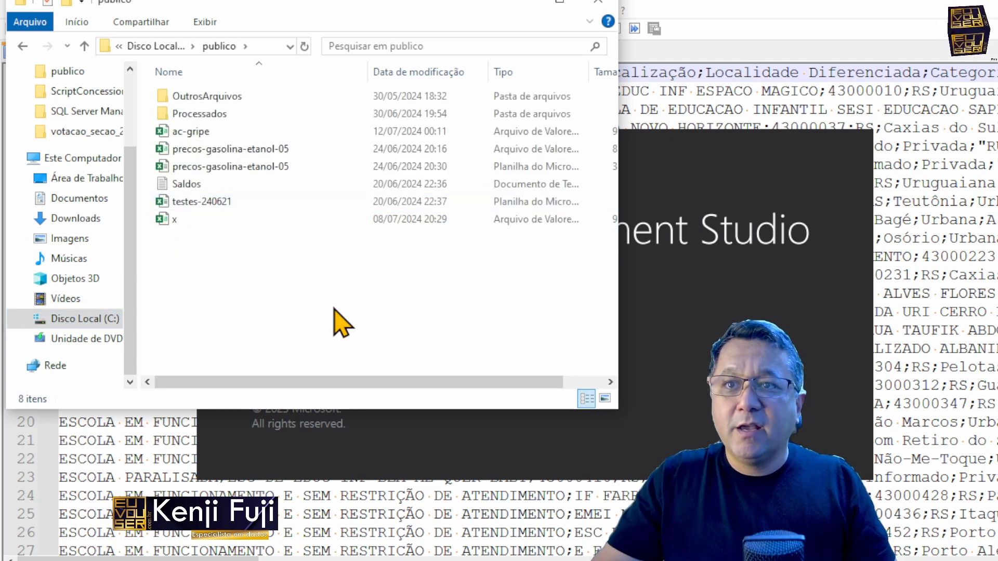
{"action": "key", "text": "ctrl+v"}
Step: Rename the school-list CSV in the publico folder as escolars
{"action": "key", "text": "F2"}
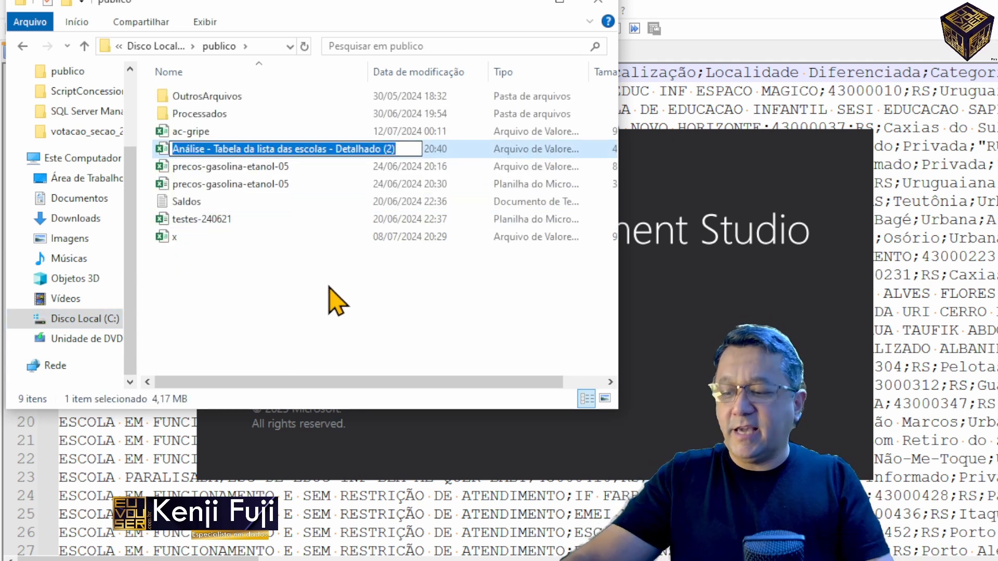
{"action": "type", "text": "escolars"}
{"action": "key", "text": "Return"}
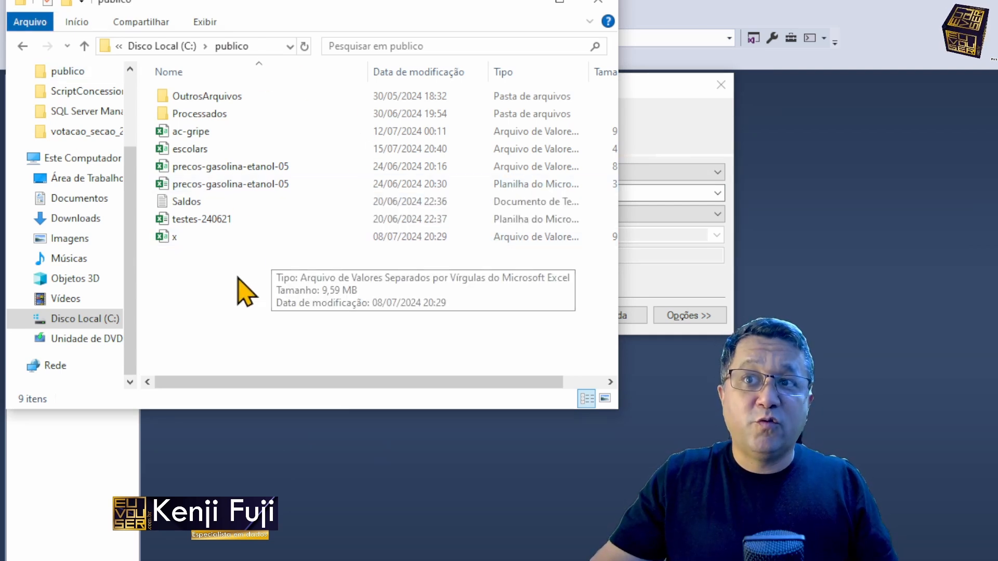
Step: Look over the other data files in the publico folder, including ac-gripe and both precos-gasolina-etanol-05 files
{"action": "left_click", "coordinate": [182, 133]}
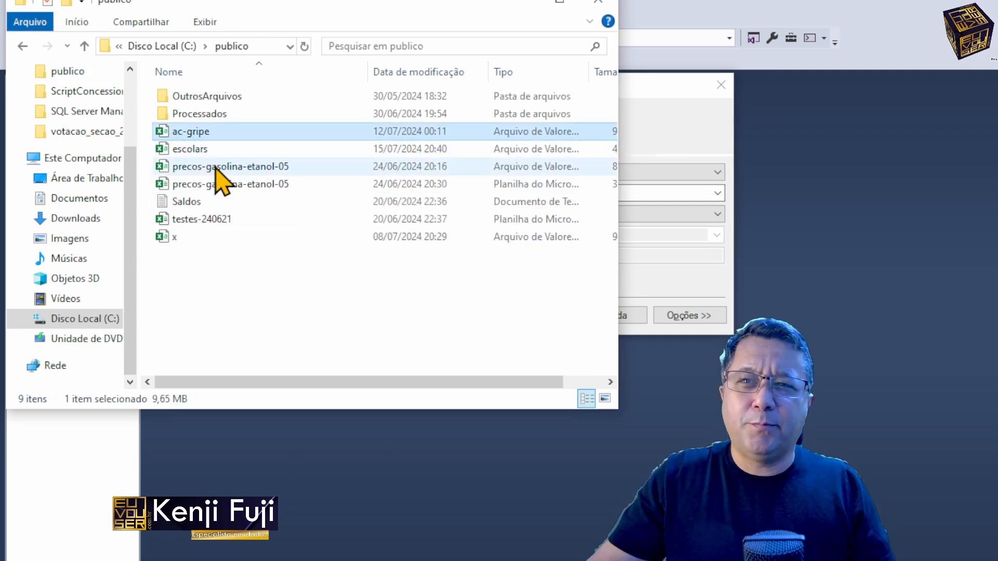
{"action": "left_click", "coordinate": [244, 166]}
{"action": "left_click", "coordinate": [240, 185]}
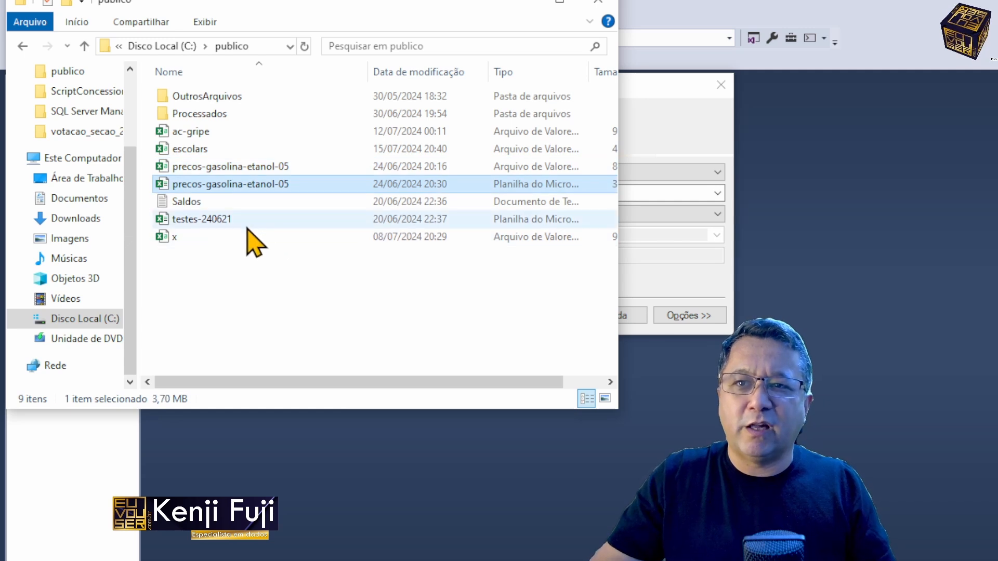
Step: Connect to the local SQL Server database engine with Windows authentication and open a new query on the TragaSeusPropriosDados database
{"action": "left_click", "coordinate": [670, 137]}
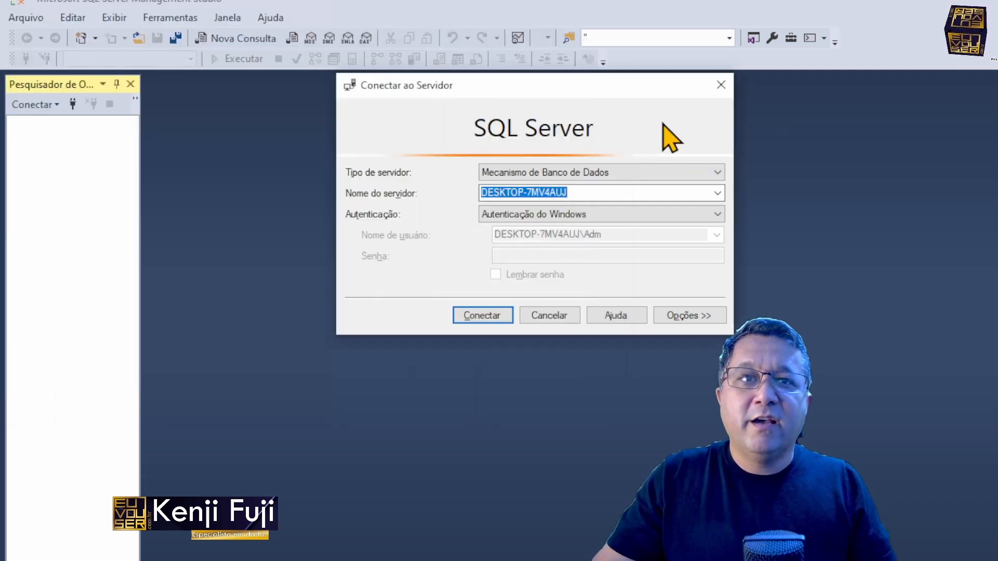
{"action": "left_click", "coordinate": [488, 321]}
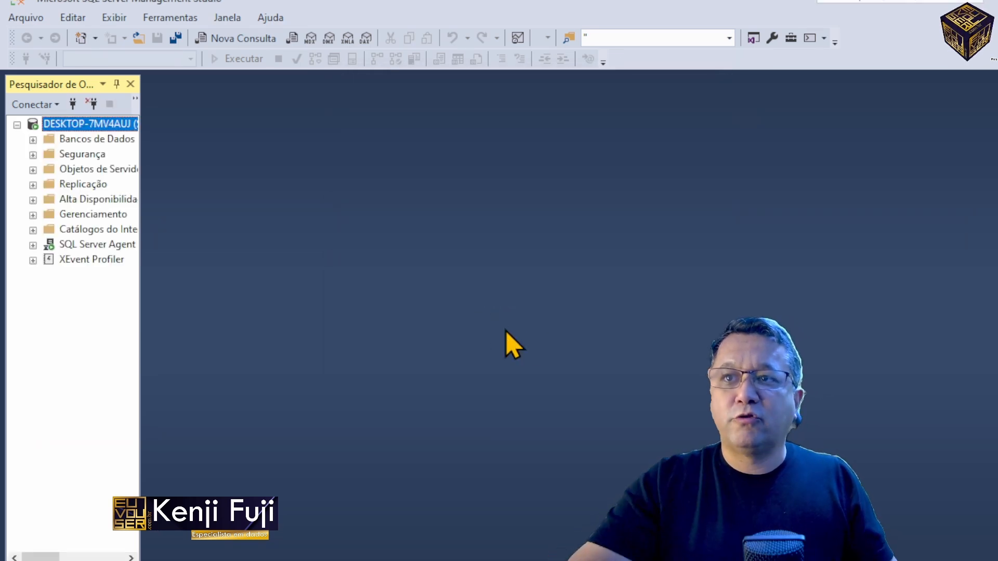
{"action": "key", "text": "Down"}
{"action": "key", "text": "Right"}
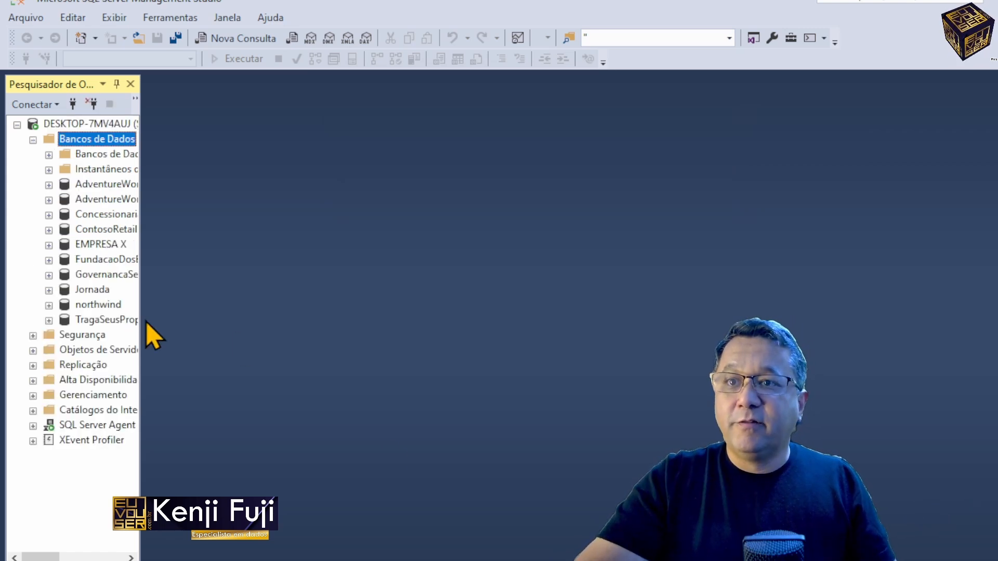
{"action": "left_click", "coordinate": [102, 320]}
{"action": "left_click", "coordinate": [244, 44]}
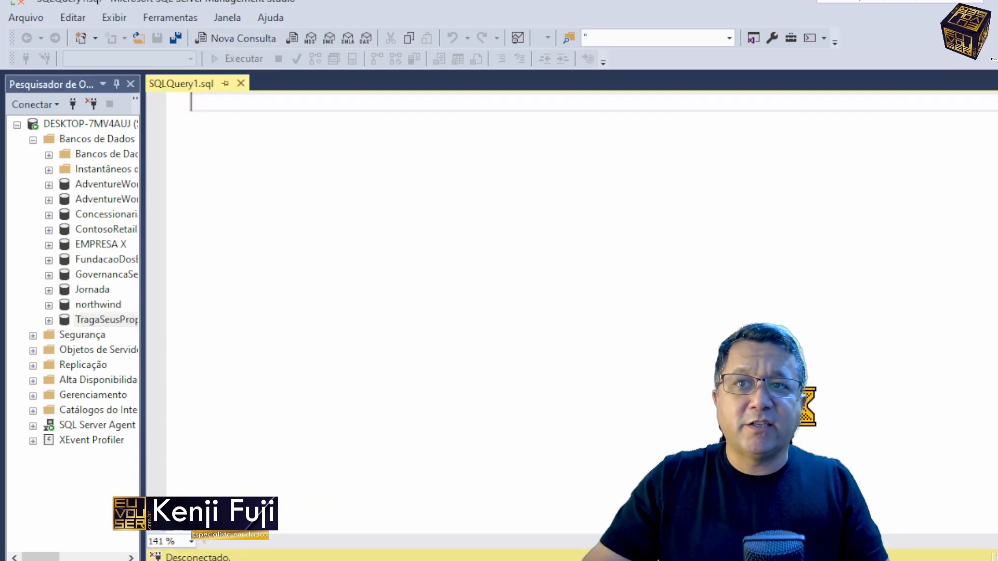
Step: Copy the header line from the school-list CSV in Notepad++, keeping the missing file open, and paste it into the new SQL query
{"action": "key", "text": "alt+Tab"}
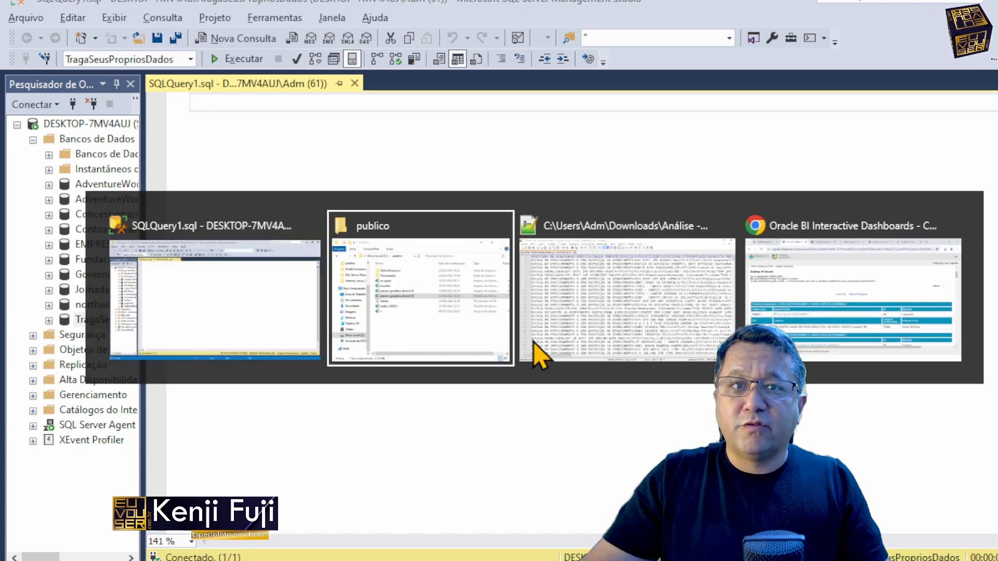
{"action": "left_click", "coordinate": [532, 340]}
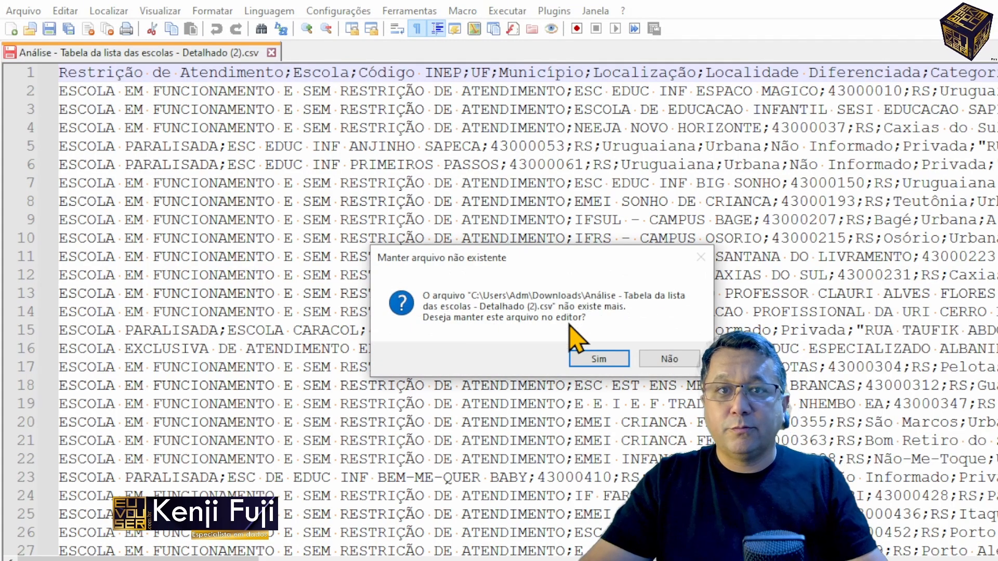
{"action": "left_click", "coordinate": [601, 360]}
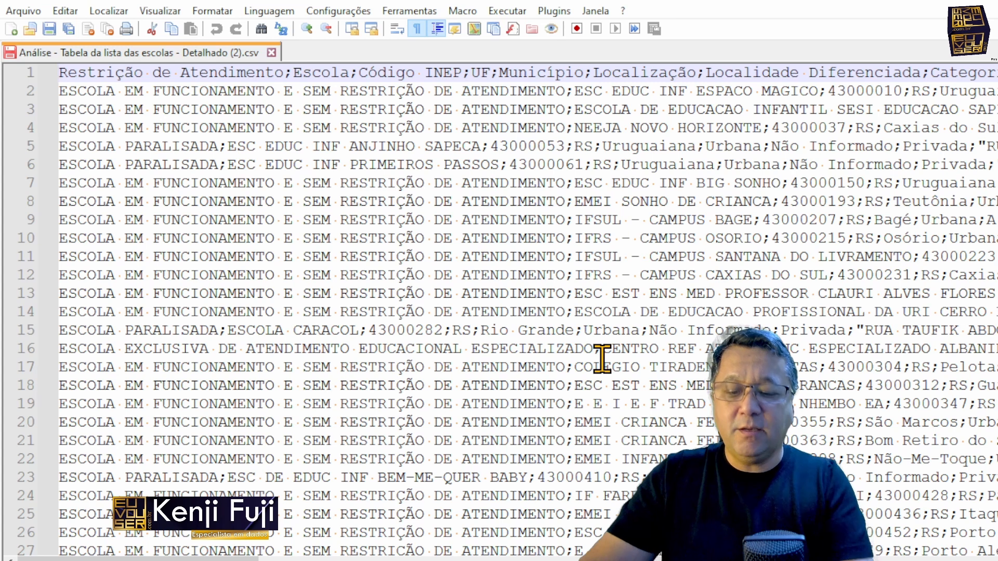
{"action": "scroll", "coordinate": [601, 358], "scroll_direction": "right", "scroll_amount": 10}
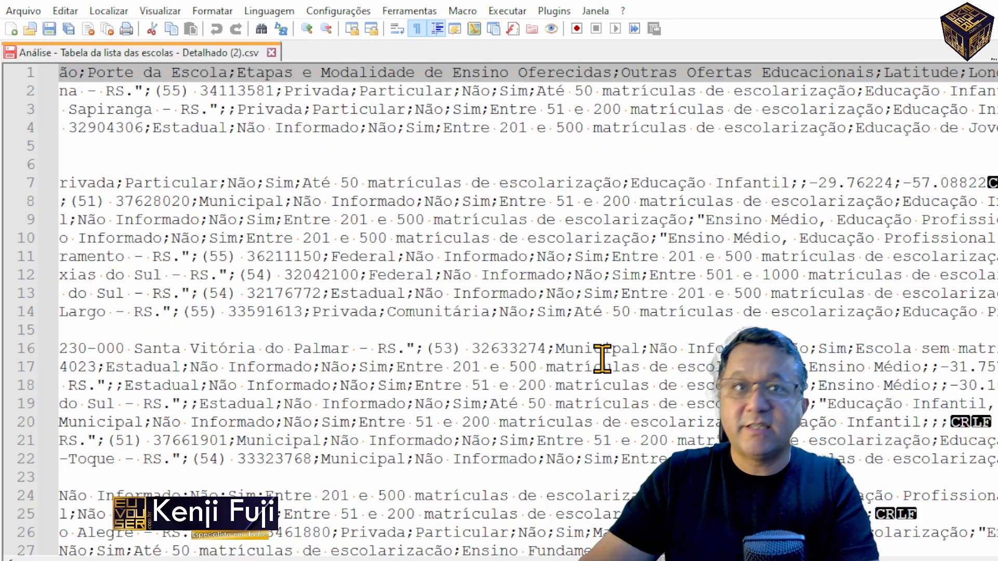
{"action": "key", "text": "alt+Tab"}
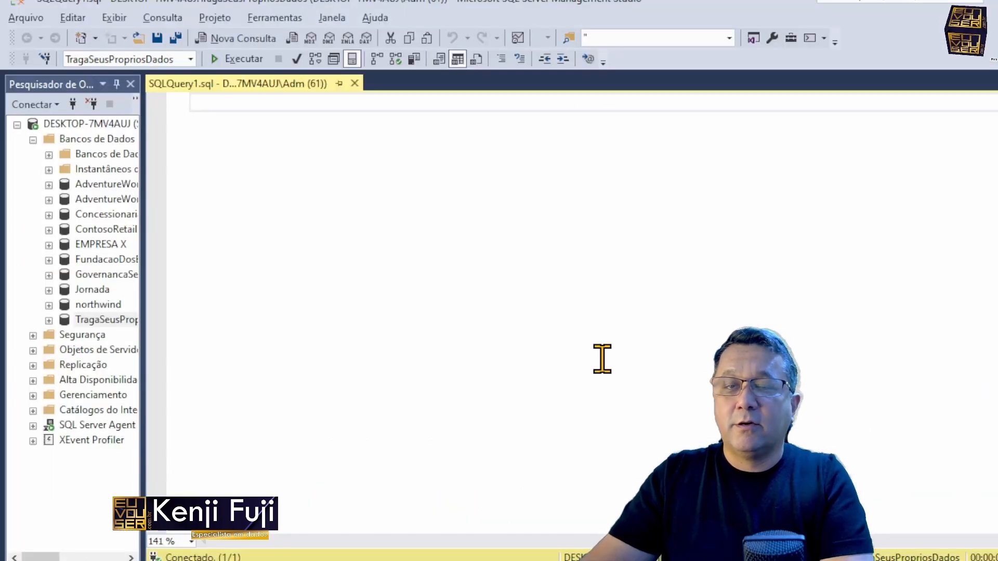
{"action": "key", "text": "ctrl+v"}
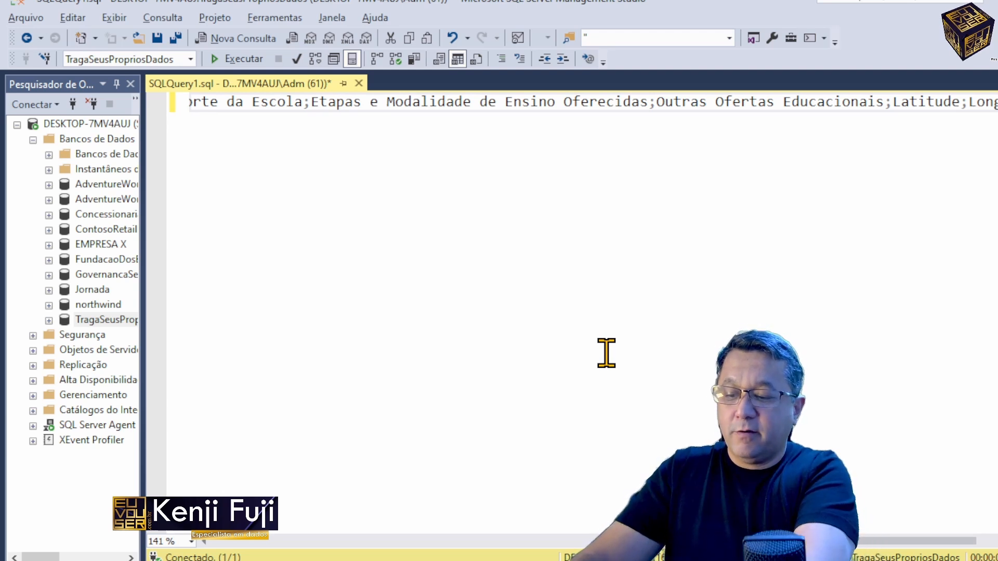
Step: Replace every semicolon in the pasted header line with a comma preceded by several spaces
{"action": "key", "text": "ctrl+h"}
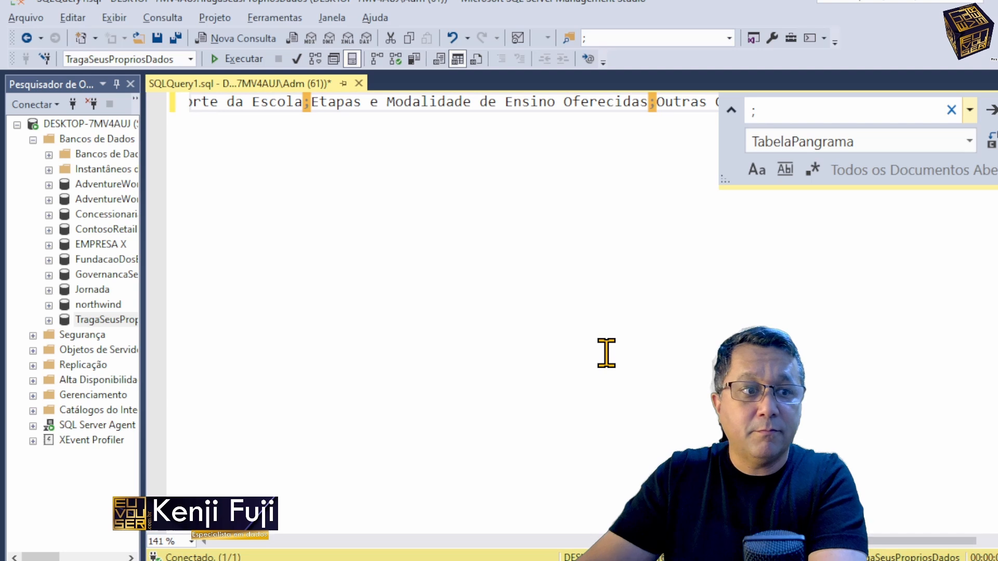
{"action": "key", "text": "Tab"}
{"action": "key", "text": "Delete"}
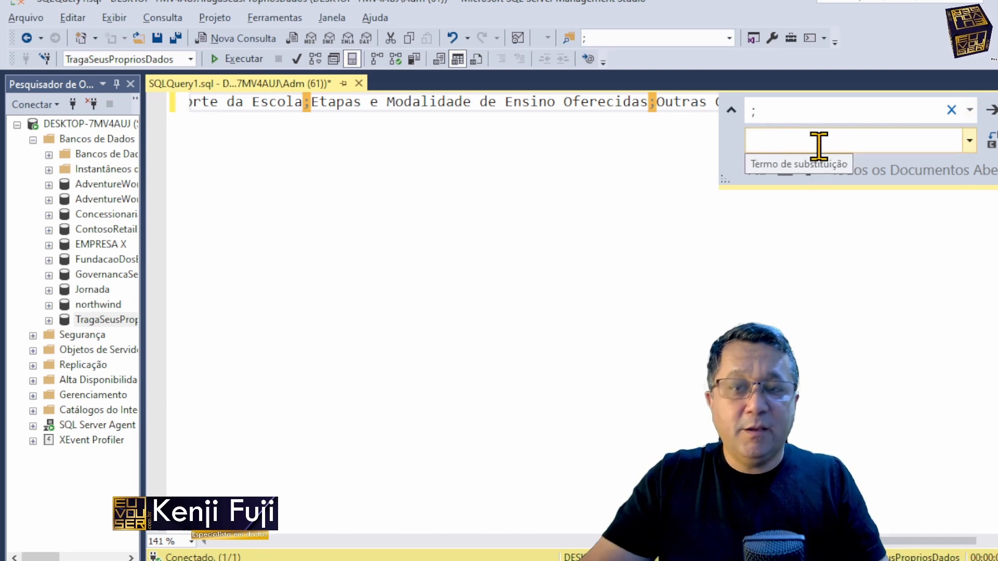
{"action": "type", "text": ","}
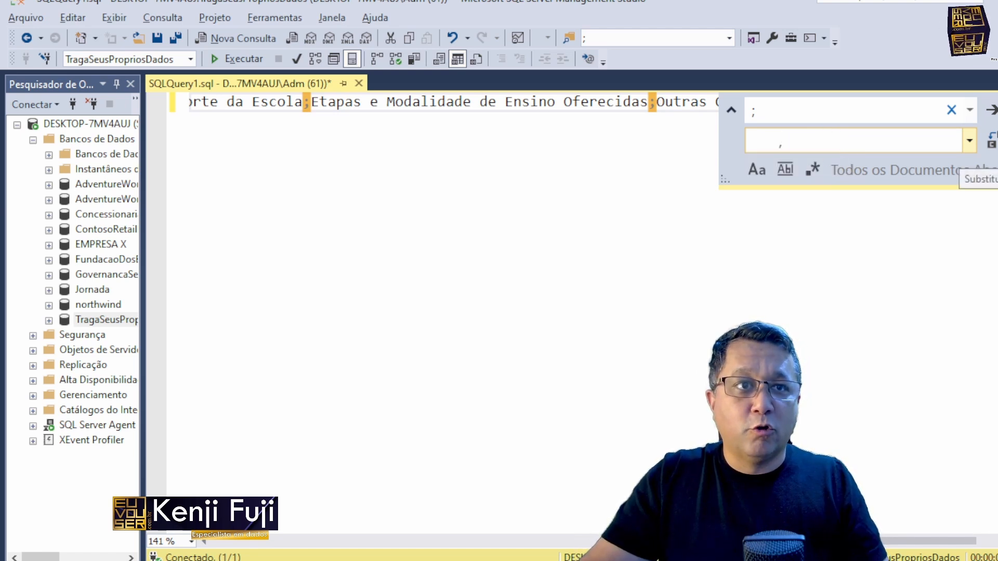
{"action": "left_click", "coordinate": [991, 139]}
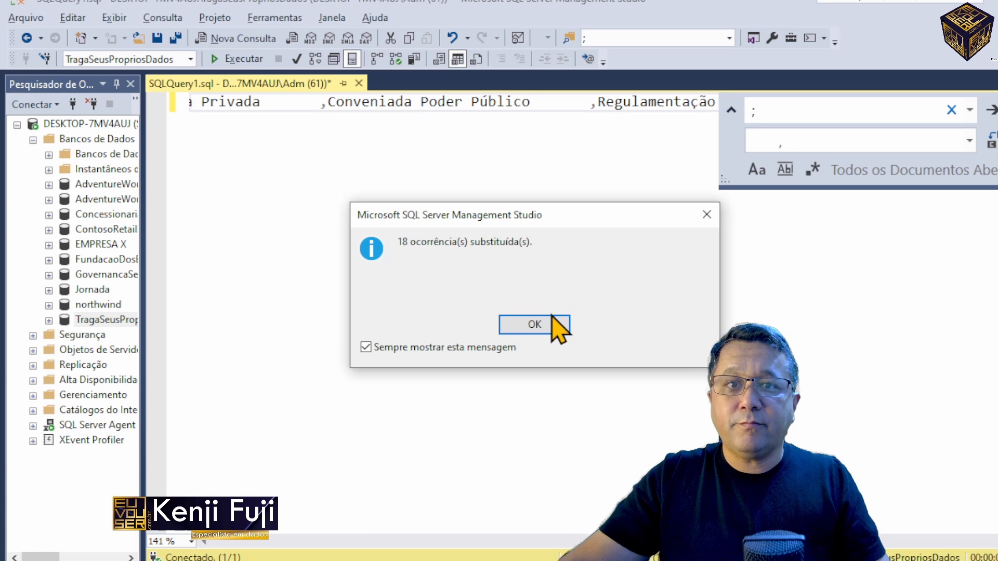
{"action": "left_click", "coordinate": [517, 326]}
Step: Break the header line before Conveniada Poder Público, Escola and Código INEP so that each starts a new line
{"action": "left_click", "coordinate": [312, 101]}
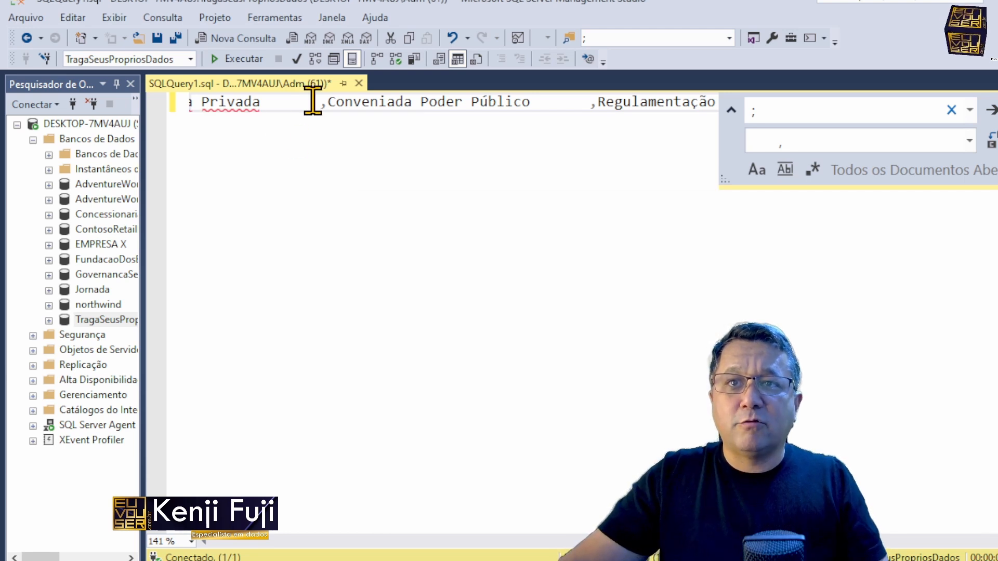
{"action": "key", "text": "Return"}
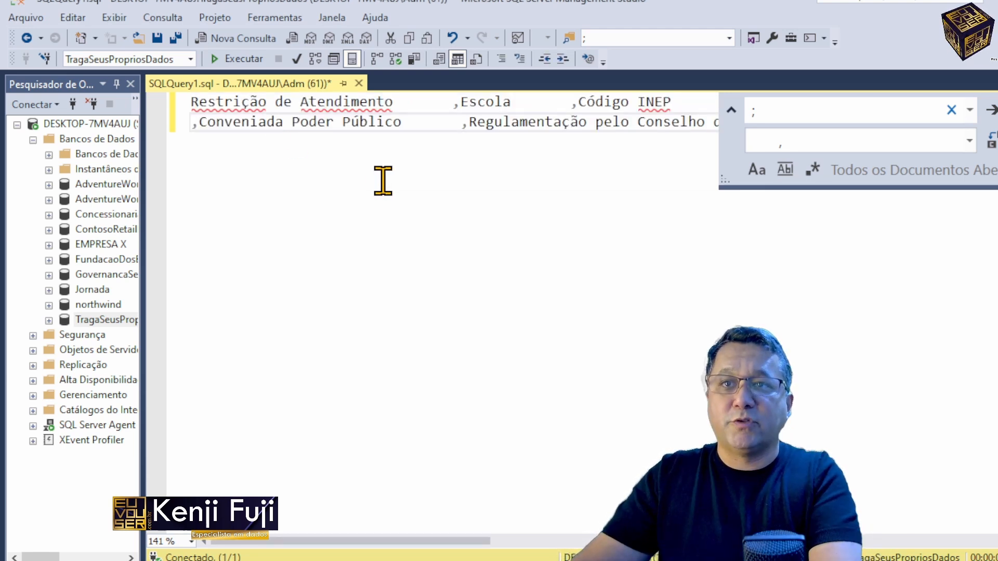
{"action": "key", "text": "Up"}
{"action": "key", "text": "ctrl+Right"}
{"action": "key", "text": "ctrl+Right"}
{"action": "key", "text": "ctrl+Right"}
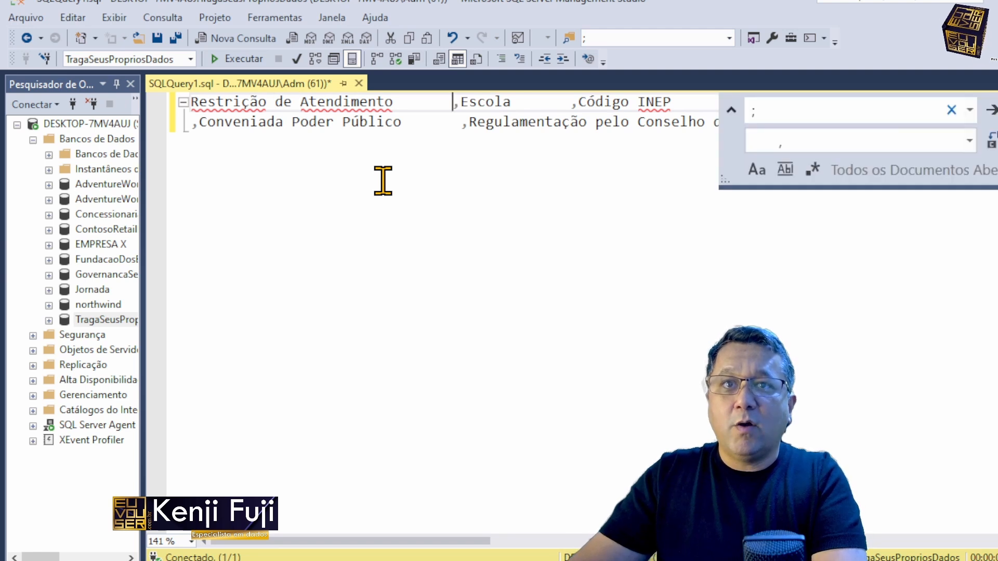
{"action": "key", "text": "Return"}
{"action": "key", "text": "ctrl+Right"}
{"action": "key", "text": "ctrl+Right"}
{"action": "key", "text": "Return"}
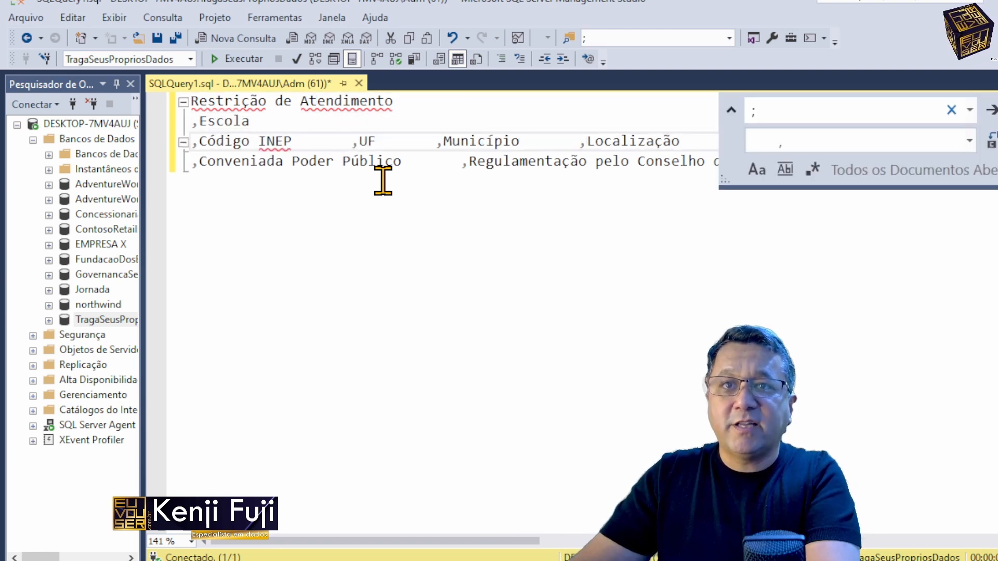
Step: Start a new line before each of the UF, Município and Localização columns
{"action": "key", "text": "ctrl+Down"}
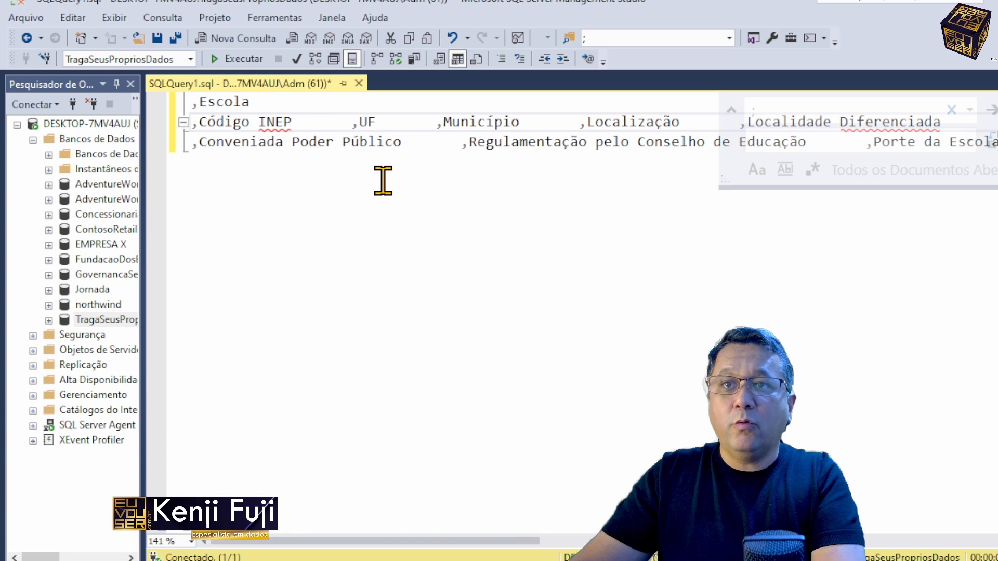
{"action": "key", "text": "ctrl+z"}
{"action": "key", "text": "ctrl+y"}
{"action": "key", "text": "ctrl+Right"}
{"action": "key", "text": "ctrl+Right"}
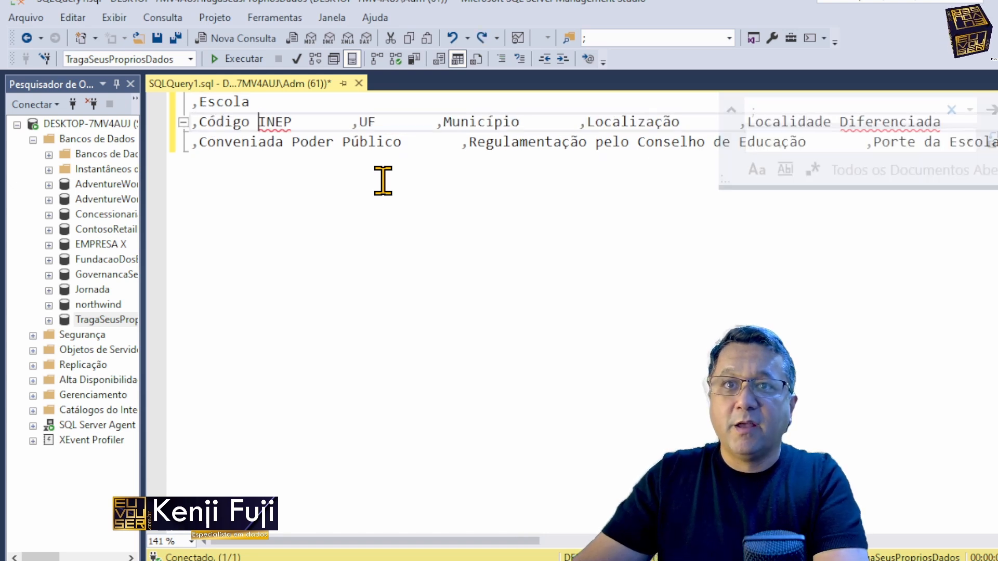
{"action": "key", "text": "ctrl+Right"}
{"action": "key", "text": "Return"}
{"action": "key", "text": "ctrl+Right"}
{"action": "key", "text": "ctrl+Right"}
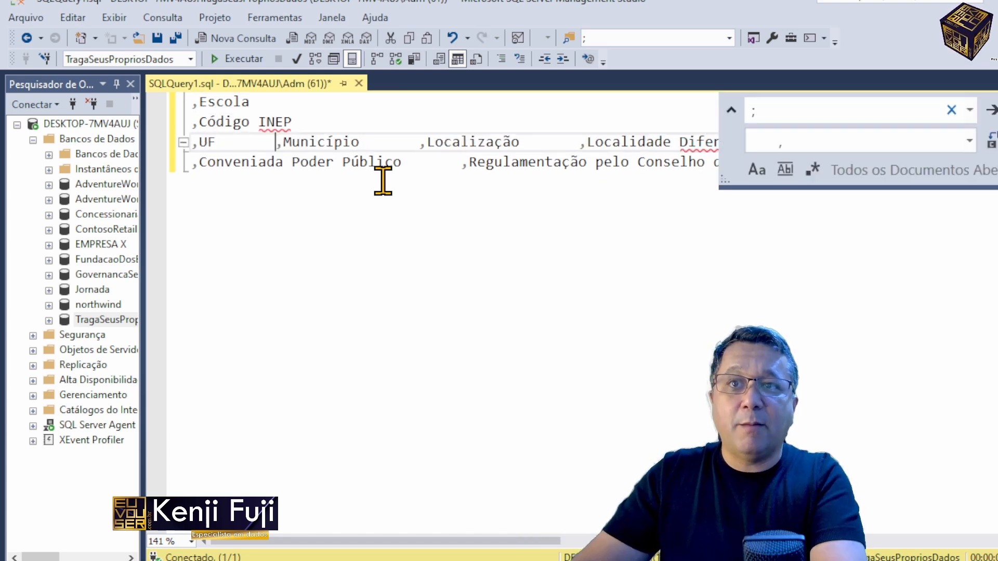
{"action": "key", "text": "Return"}
{"action": "key", "text": "ctrl+Right"}
{"action": "key", "text": "ctrl+Right"}
{"action": "key", "text": "Left"}
{"action": "key", "text": "Return"}
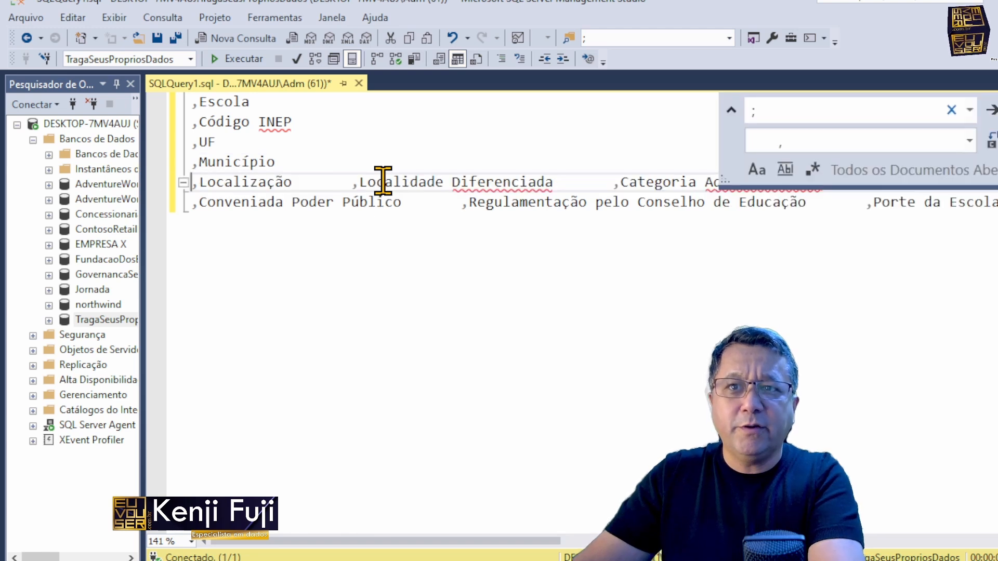
Step: Start a new line before each of the Localidade Diferenciada, Categoria Administrativa and Endereço columns
{"action": "key", "text": "ctrl+Right"}
{"action": "key", "text": "ctrl+Right"}
{"action": "key", "text": "Left"}
{"action": "key", "text": "Return"}
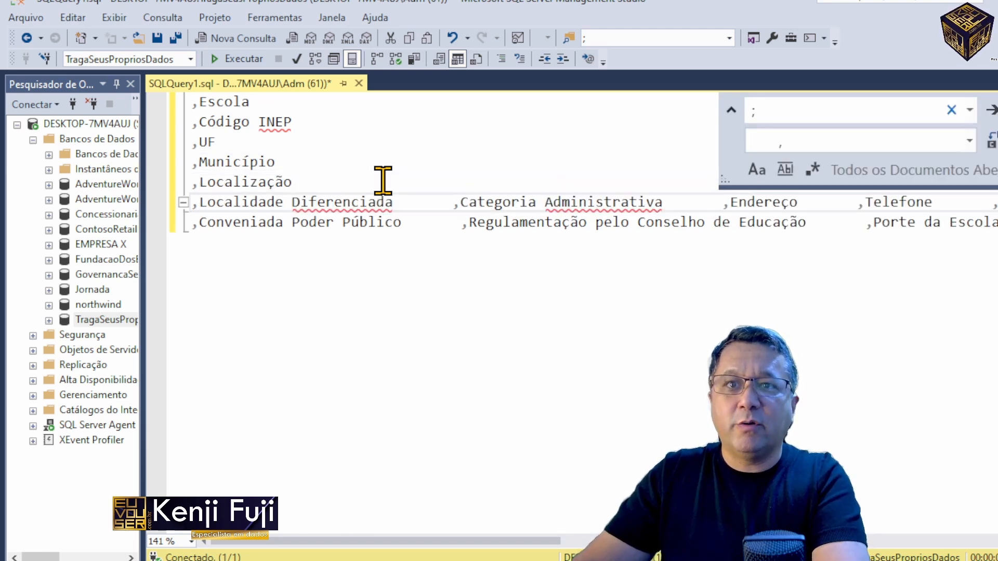
{"action": "key", "text": "ctrl+Right"}
{"action": "key", "text": "ctrl+Right"}
{"action": "key", "text": "Left"}
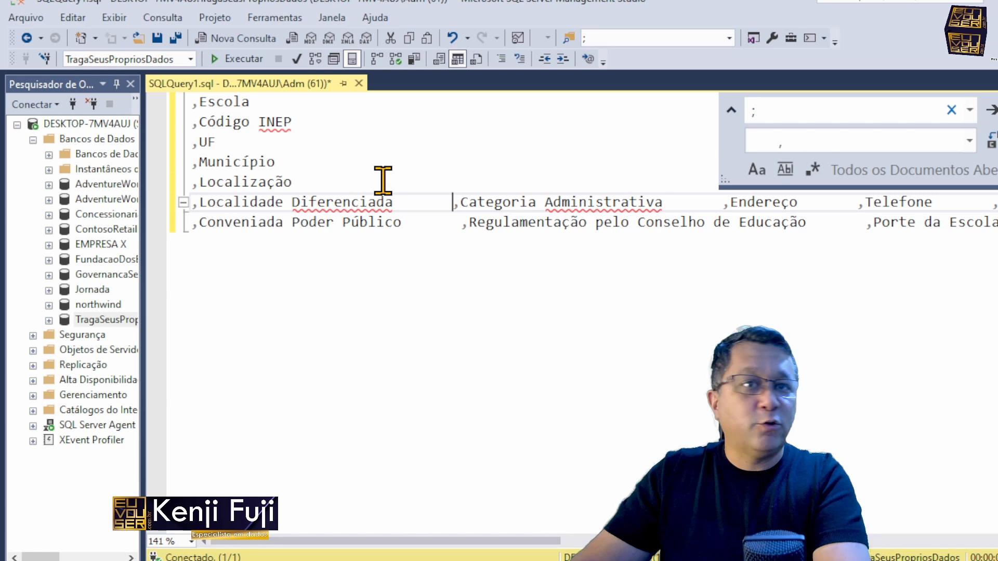
{"action": "key", "text": "Return"}
{"action": "key", "text": "ctrl+Right"}
Step: Split the columns from Telefone through Porte da Escola so that each stands on its own line
{"action": "key", "text": "ctrl+Right"}
{"action": "key", "text": "ctrl+Right"}
{"action": "key", "text": "Left"}
{"action": "key", "text": "Return"}
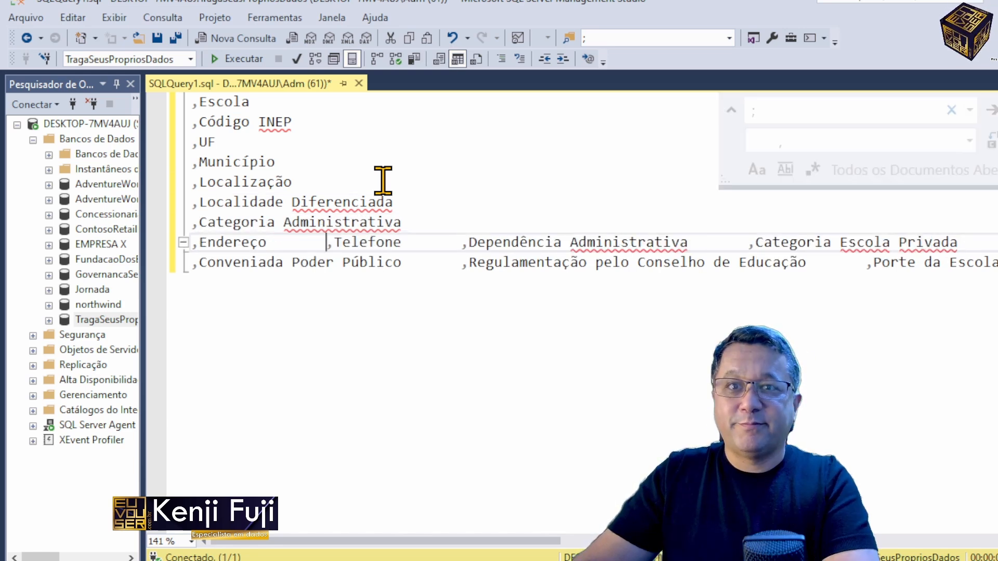
{"action": "key", "text": "ctrl+Right"}
{"action": "key", "text": "ctrl+Right"}
{"action": "key", "text": "ctrl+Right"}
{"action": "key", "text": "Left"}
{"action": "key", "text": "Return"}
{"action": "key", "text": "ctrl+Right"}
{"action": "key", "text": "ctrl+Right"}
{"action": "key", "text": "ctrl+Right"}
{"action": "key", "text": "Left"}
{"action": "key", "text": "Return"}
{"action": "key", "text": "ctrl+Right"}
{"action": "key", "text": "ctrl+Right"}
{"action": "key", "text": "ctrl+Right"}
{"action": "key", "text": "Left"}
{"action": "key", "text": "Return"}
Step: Put the remaining columns Etapas e Modalidade de Ensino Oferecidas, Outras Ofertas Educacionais, Latitude and Longitude on separate lines
{"action": "key", "text": "ctrl+Right"}
{"action": "key", "text": "ctrl+Right"}
{"action": "key", "text": "ctrl+Right"}
{"action": "key", "text": "Left"}
{"action": "key", "text": "Return"}
{"action": "key", "text": "ctrl+Right"}
{"action": "key", "text": "ctrl+Right"}
{"action": "key", "text": "ctrl+Right"}
{"action": "key", "text": "Left"}
{"action": "key", "text": "Return"}
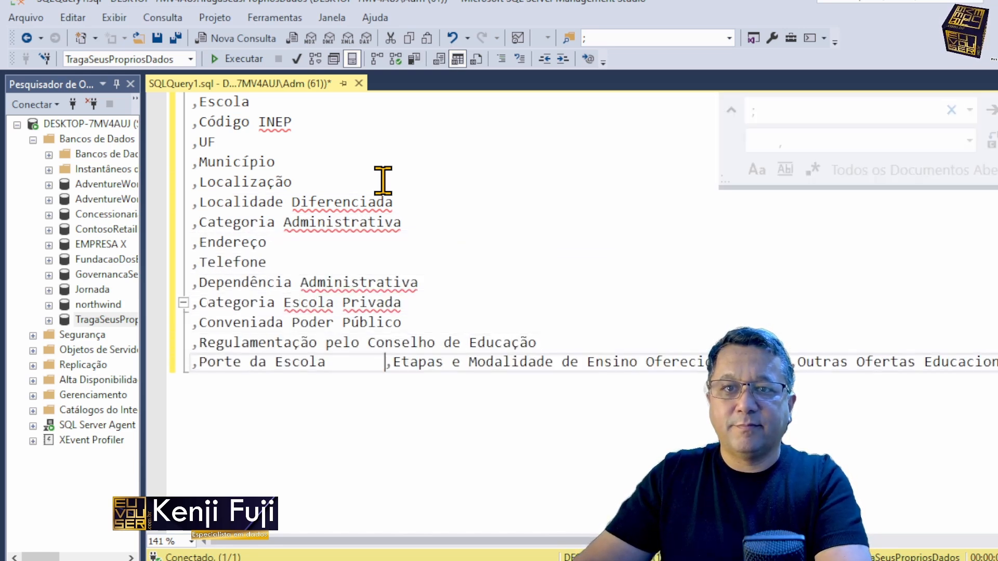
{"action": "key", "text": "ctrl+Right"}
{"action": "key", "text": "ctrl+Right"}
{"action": "key", "text": "ctrl+Right"}
{"action": "key", "text": "Left"}
{"action": "key", "text": "Return"}
{"action": "left_click", "coordinate": [891, 381]}
{"action": "key", "text": "Return"}
{"action": "key", "text": "ctrl+Right"}
{"action": "key", "text": "ctrl+Right"}
{"action": "key", "text": "Return"}
{"action": "scroll", "coordinate": [622, 240], "scroll_direction": "down", "scroll_amount": 3}
{"action": "left_click", "coordinate": [596, 204]}
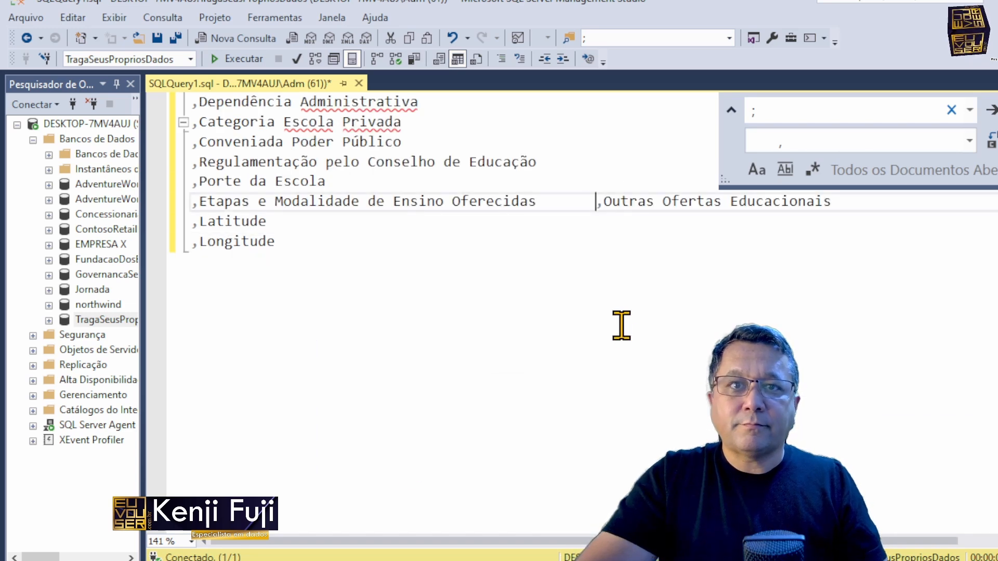
{"action": "key", "text": "Return"}
{"action": "scroll", "coordinate": [621, 325], "scroll_direction": "up", "scroll_amount": 4}
{"action": "left_click", "coordinate": [485, 128]}
{"action": "key", "text": "alt+Tab"}
{"action": "left_click", "coordinate": [749, 114]}
{"action": "key", "text": "alt+Tab"}
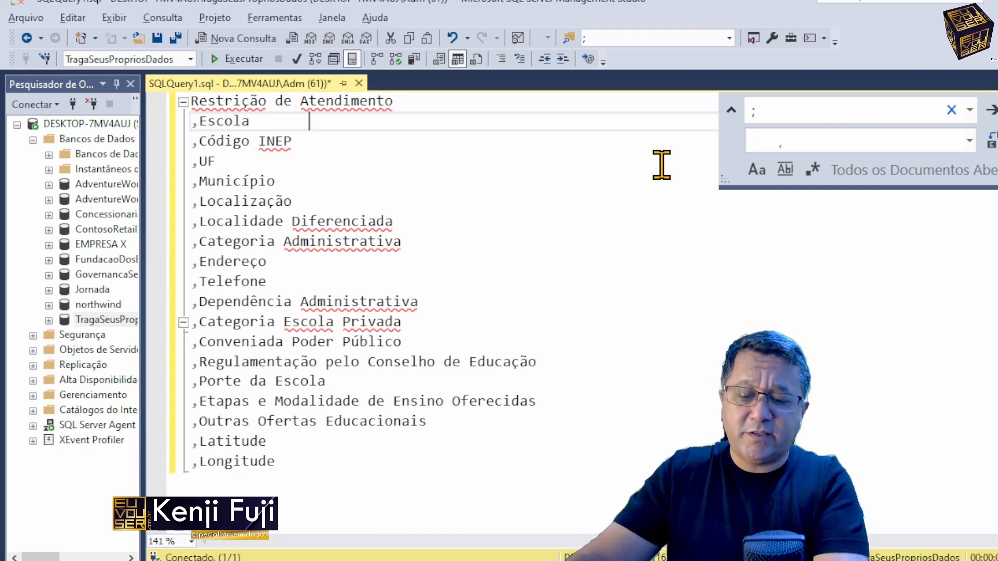
Step: Insert a space before every column name in the list, from Restrição de Atendimento to Longitude
{"action": "key", "text": "ctrl+Home"}
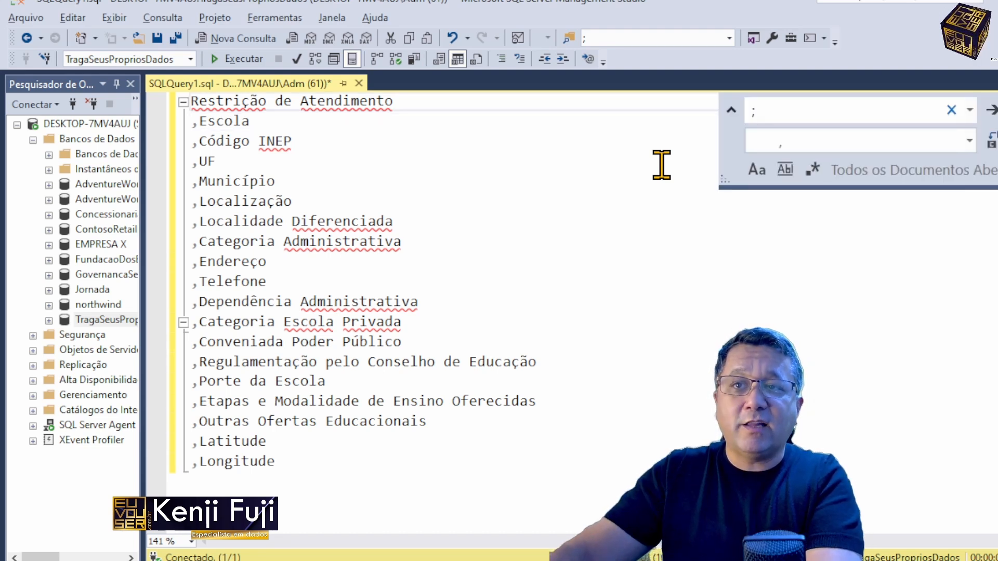
{"action": "key", "text": "alt+shift+Down"}
{"action": "key", "text": "alt+shift+Down"}
{"action": "key", "text": "alt+shift+Down"}
{"action": "key", "text": "alt+shift+Down"}
{"action": "key", "text": "alt+shift+Down"}
{"action": "key", "text": "alt+shift+Down"}
{"action": "key", "text": "alt+shift+Down"}
{"action": "key", "text": "alt+shift+Down"}
{"action": "key", "text": "alt+shift+Down"}
{"action": "key", "text": "alt+shift+Down"}
{"action": "key", "text": "alt+shift+Down"}
{"action": "key", "text": "alt+shift+Down"}
{"action": "key", "text": "alt+shift+Down"}
{"action": "key", "text": "alt+shift+Down"}
{"action": "key", "text": "alt+shift+Down"}
{"action": "key", "text": "alt+shift+Down"}
{"action": "key", "text": "alt+shift+Down"}
{"action": "key", "text": "alt+shift+Down"}
{"action": "key", "text": "alt+shift+Down"}
{"action": "key", "text": "alt+shift+Down"}
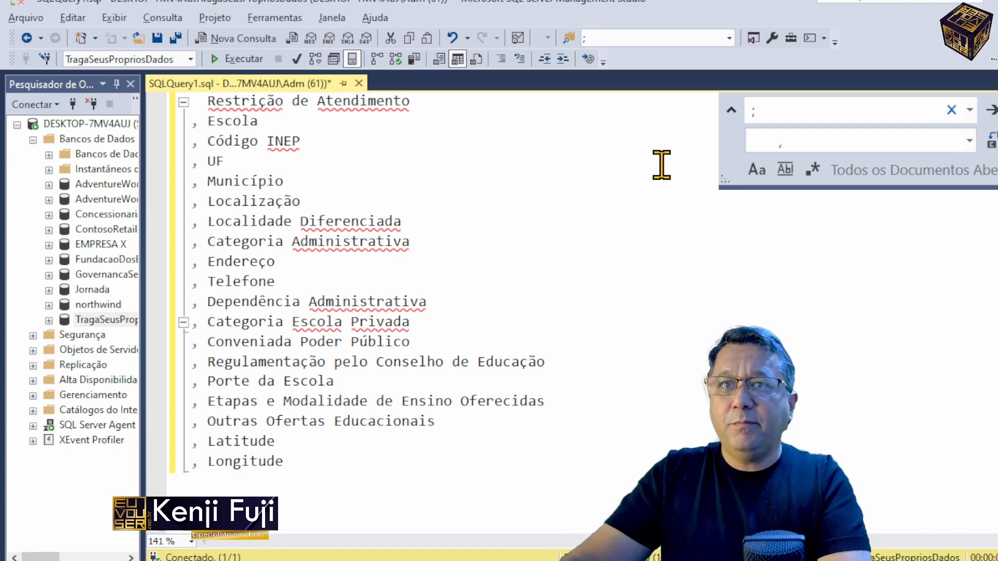
{"action": "key", "text": "Up"}
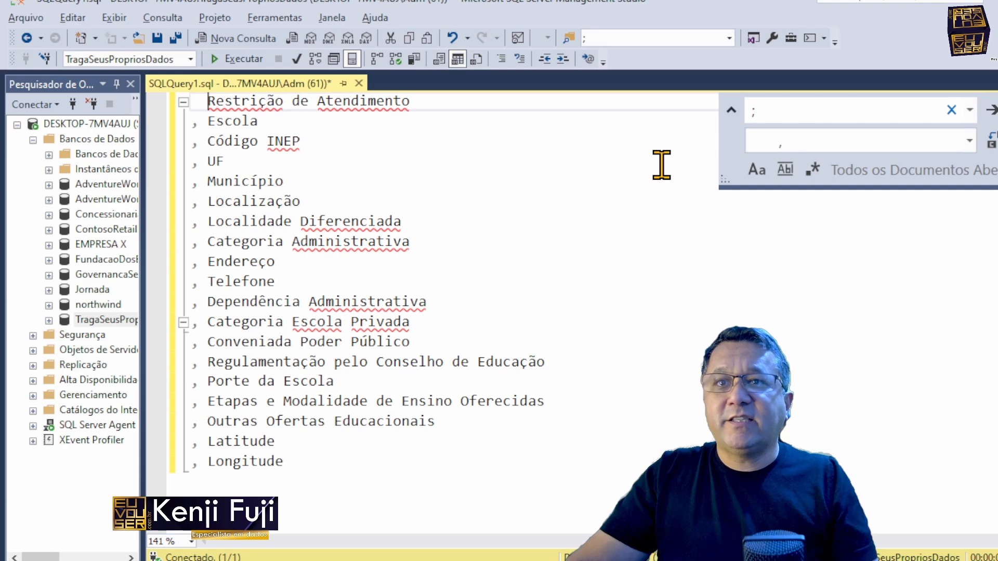
Step: Switch to the CSV in Notepad++ and examine the Restrição de Atendimento value in the first data row
{"action": "key", "text": "alt+Tab"}
{"action": "key", "text": "ctrl+Home"}
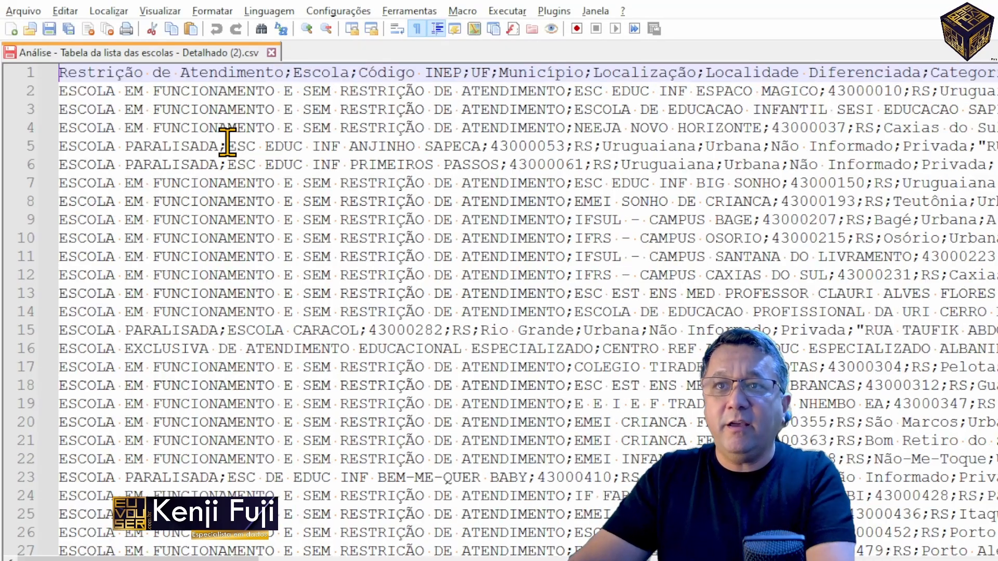
{"action": "key", "text": "Down"}
{"action": "key", "text": "ctrl+shift+Right"}
{"action": "key", "text": "ctrl+shift+Right"}
{"action": "key", "text": "ctrl+shift+Right"}
{"action": "key", "text": "ctrl+shift+Right"}
{"action": "key", "text": "ctrl+shift+Right"}
{"action": "key", "text": "ctrl+shift+Right"}
{"action": "key", "text": "ctrl+shift+Right"}
{"action": "key", "text": "ctrl+shift+Right"}
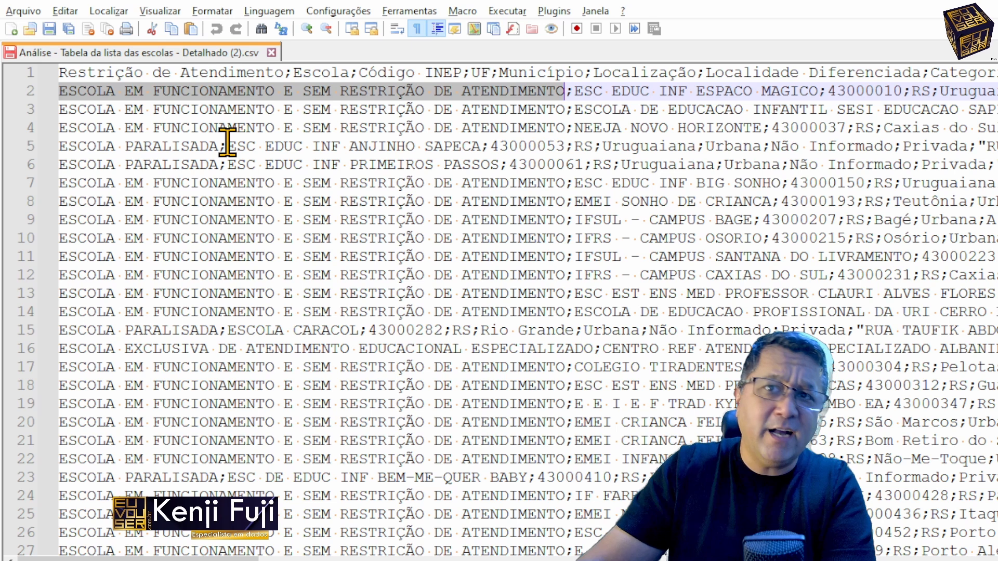
Step: Switch back to SQL Server Management Studio and rename the Restrição de Atendimento column as desc_RestricaoAtendimento
{"action": "key", "text": "alt+Tab"}
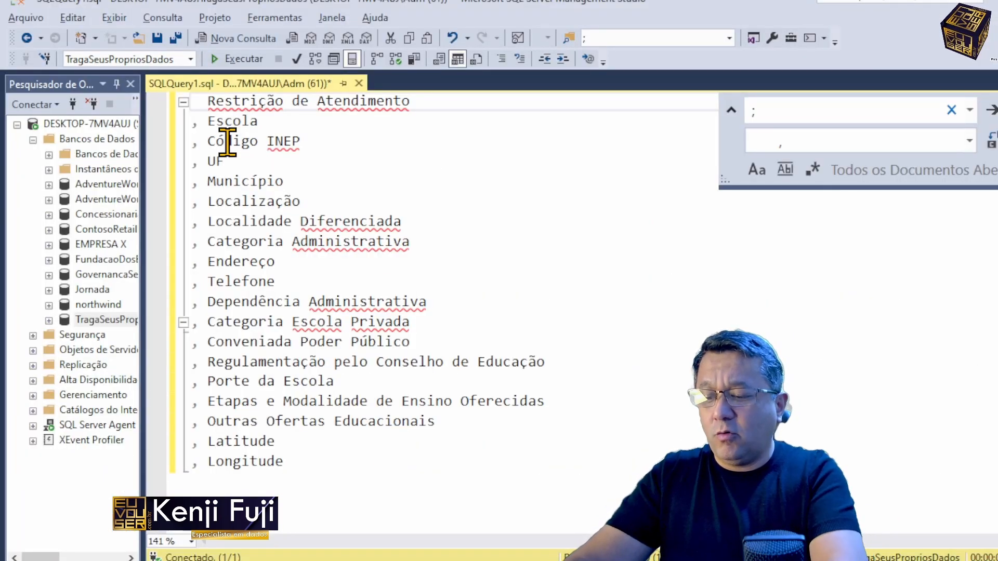
{"action": "type", "text": "desc"}
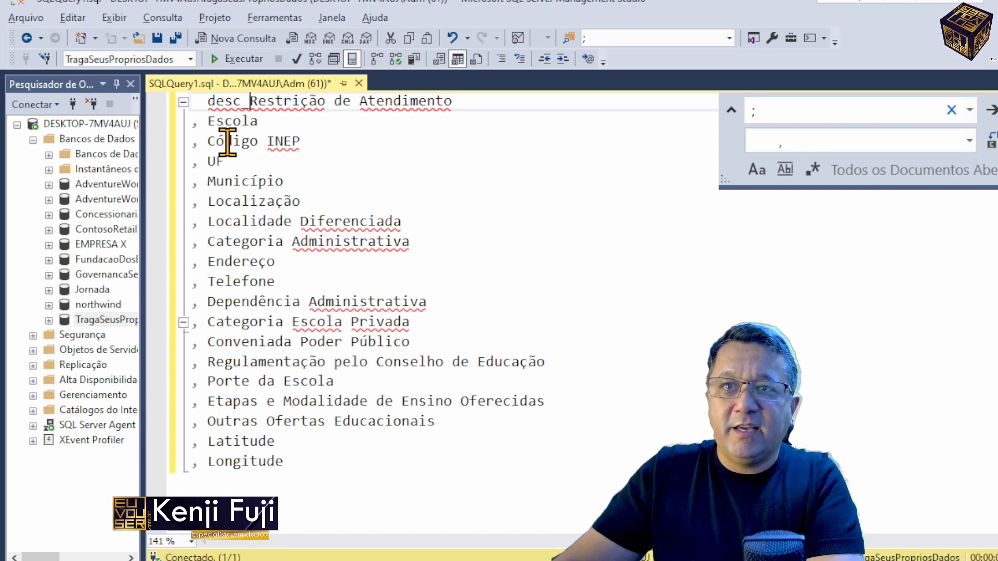
{"action": "key", "text": "Right"}
{"action": "key", "text": "Right"}
{"action": "key", "text": "Right"}
{"action": "key", "text": "Right"}
{"action": "key", "text": "Right"}
{"action": "key", "text": "Right"}
{"action": "key", "text": "Right"}
{"action": "key", "text": "Left"}
{"action": "key", "text": "Delete"}
{"action": "type", "text": "c"}
{"action": "key", "text": "Delete"}
{"action": "type", "text": "a"}
{"action": "key", "text": "Delete"}
{"action": "key", "text": "Delete"}
{"action": "key", "text": "Delete"}
{"action": "key", "text": "Delete"}
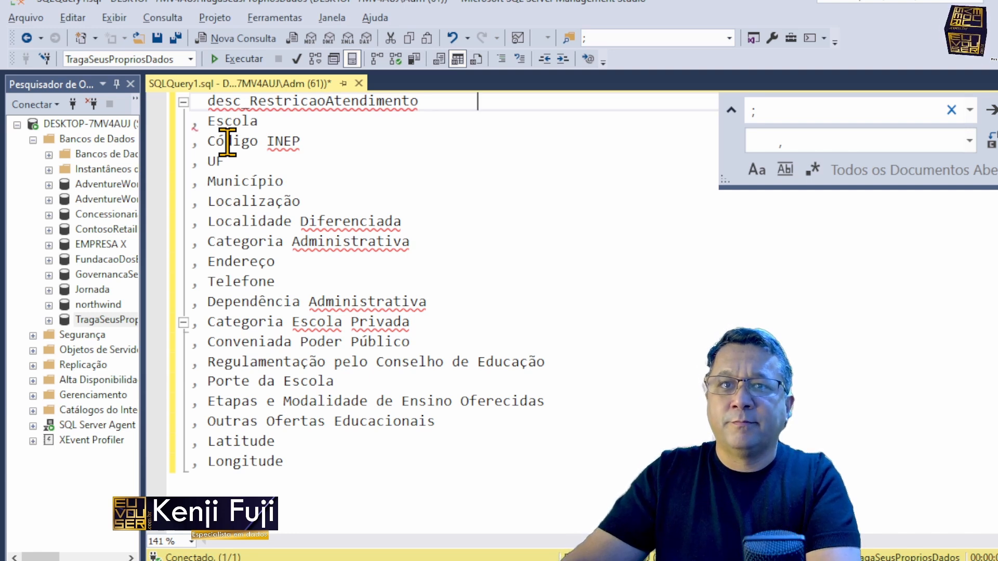
Step: Add the varchar(255) type to desc_RestricaoAtendimento and copy the type text
{"action": "key", "text": "End"}
{"action": "key", "text": "Tab"}
{"action": "type", "text": "varchar(255)"}
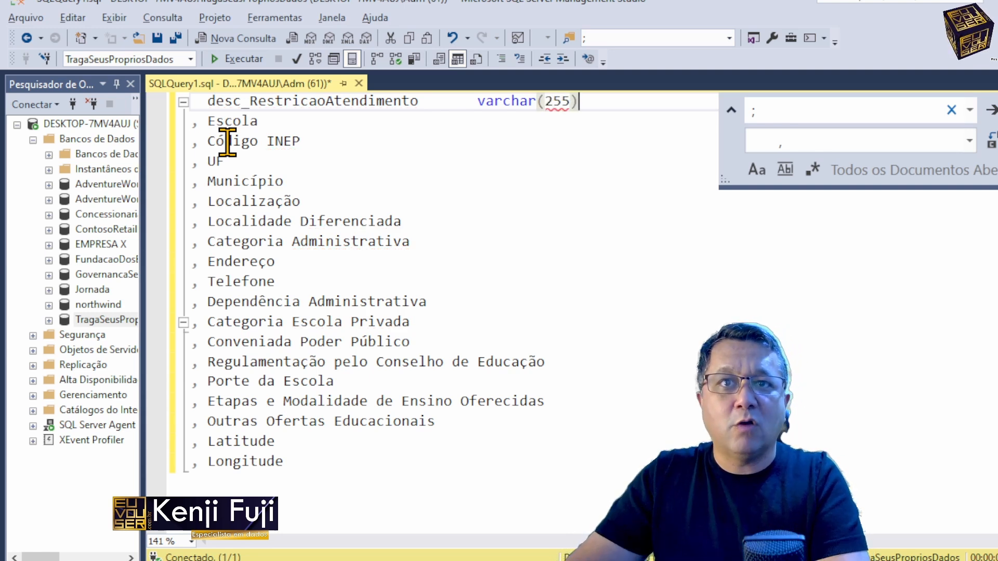
{"action": "key", "text": "ctrl+shift+Left"}
{"action": "key", "text": "ctrl+shift+Left"}
{"action": "key", "text": "ctrl+shift+Left"}
{"action": "key", "text": "ctrl+shift+Left"}
{"action": "key", "text": "ctrl+shift+Left"}
{"action": "key", "text": "ctrl+c"}
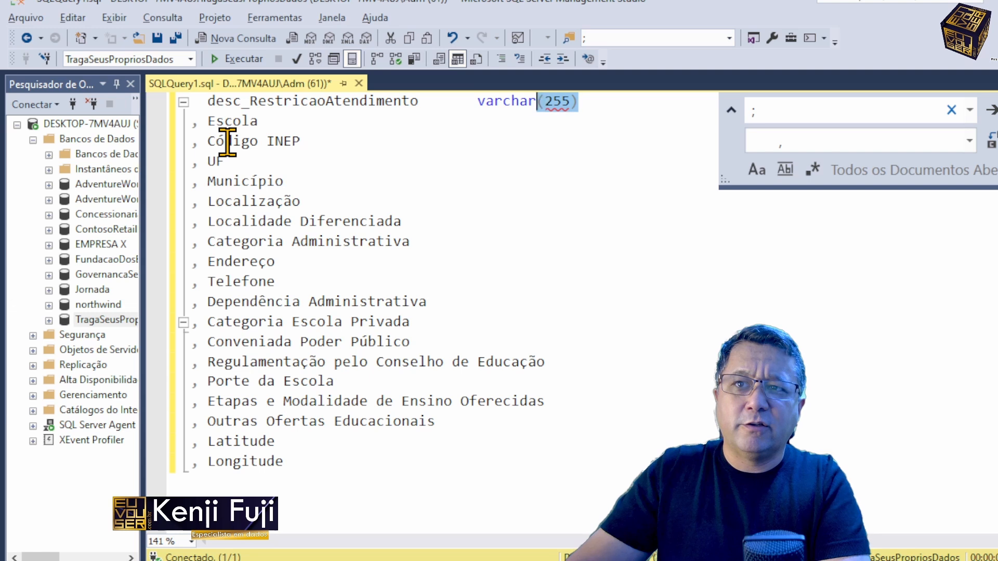
Step: Give the Escola column the varchar(255) type and prefix its name with no_
{"action": "key", "text": "Down"}
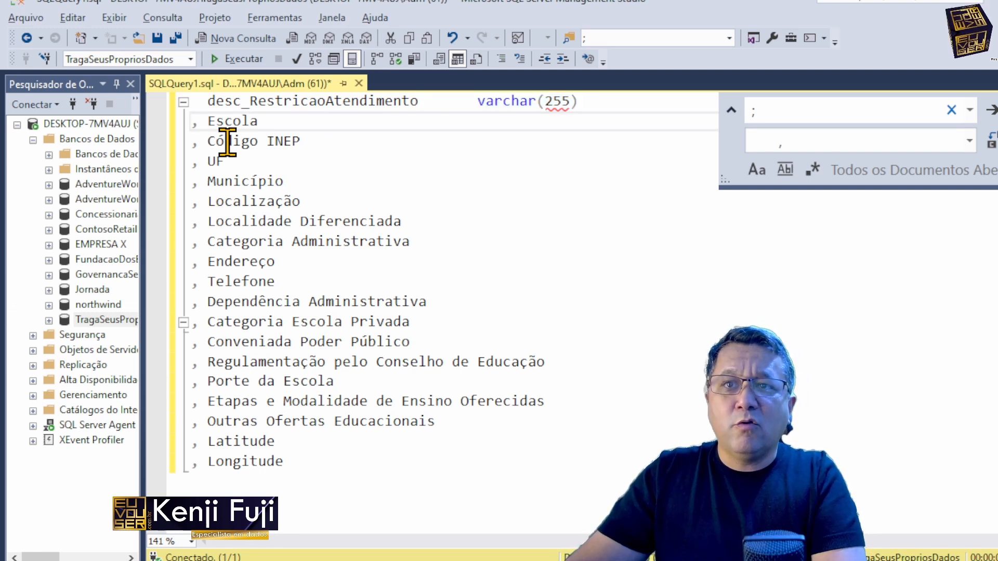
{"action": "key", "text": "ctrl+v"}
{"action": "key", "text": "Home"}
{"action": "key", "text": "Right"}
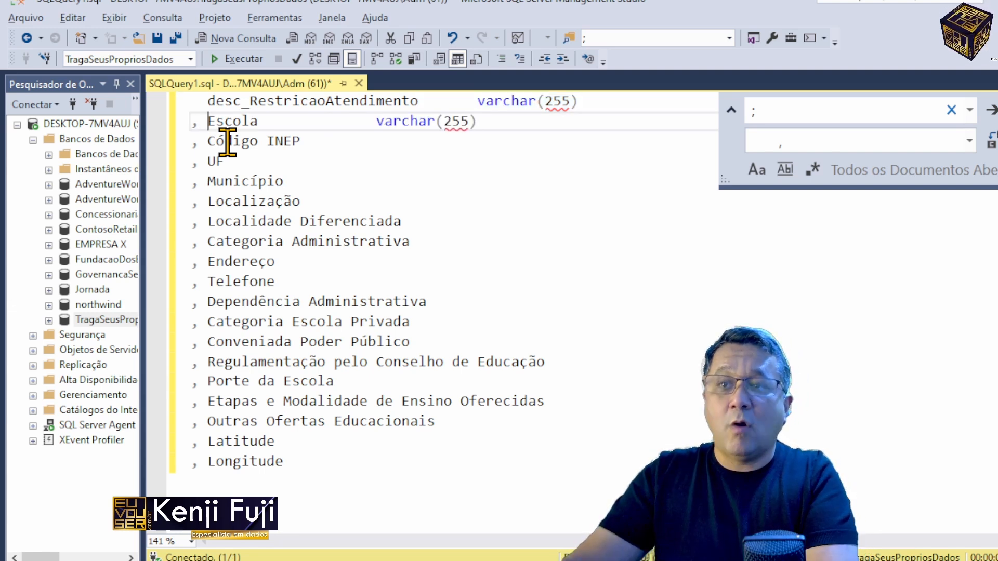
{"action": "type", "text": "no_"}
{"action": "key", "text": "End"}
{"action": "key", "text": "Down"}
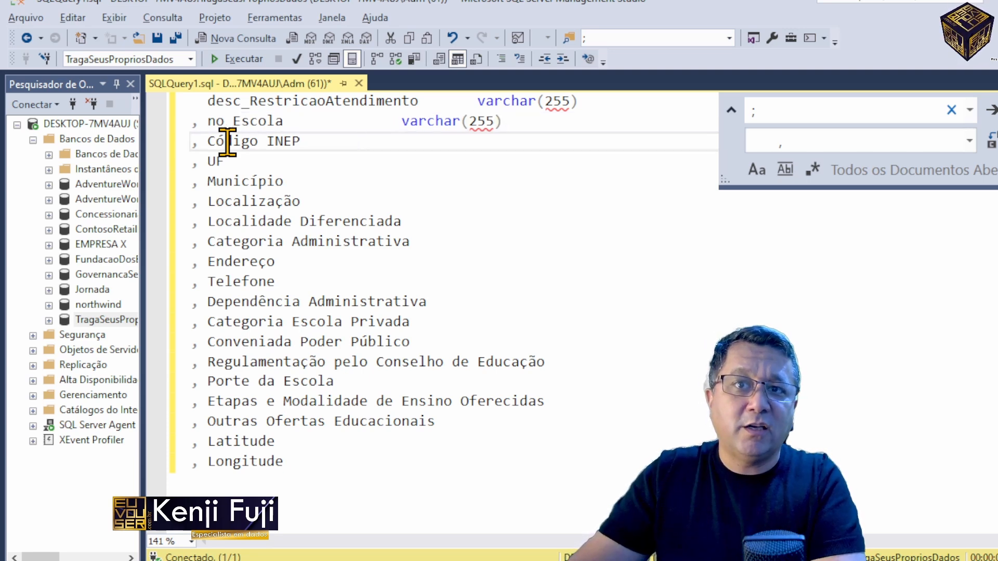
Step: Check the Código INEP value in the first data row of the CSV in Notepad++ and give that column the int type in the query
{"action": "key", "text": "alt+Tab"}
{"action": "key", "text": "Right"}
{"action": "key", "text": "Right"}
{"action": "key", "text": "Right"}
{"action": "key", "text": "Right"}
{"action": "key", "text": "Right"}
{"action": "key", "text": "Right"}
{"action": "key", "text": "Right"}
{"action": "key", "text": "Right"}
{"action": "key", "text": "Right"}
{"action": "key", "text": "Right"}
{"action": "key", "text": "Right"}
{"action": "key", "text": "Right"}
{"action": "key", "text": "Right"}
{"action": "key", "text": "Right"}
{"action": "key", "text": "Right"}
{"action": "key", "text": "Right"}
{"action": "key", "text": "Right"}
{"action": "key", "text": "Right"}
{"action": "key", "text": "Right"}
{"action": "key", "text": "Right"}
{"action": "key", "text": "Right"}
{"action": "key", "text": "Right"}
{"action": "key", "text": "Right"}
{"action": "key", "text": "Right"}
{"action": "key", "text": "Right"}
{"action": "key", "text": "Right"}
{"action": "key", "text": "Right"}
{"action": "key", "text": "Right"}
{"action": "key", "text": "Right"}
{"action": "key", "text": "Right"}
{"action": "key", "text": "ctrl+shift+Right"}
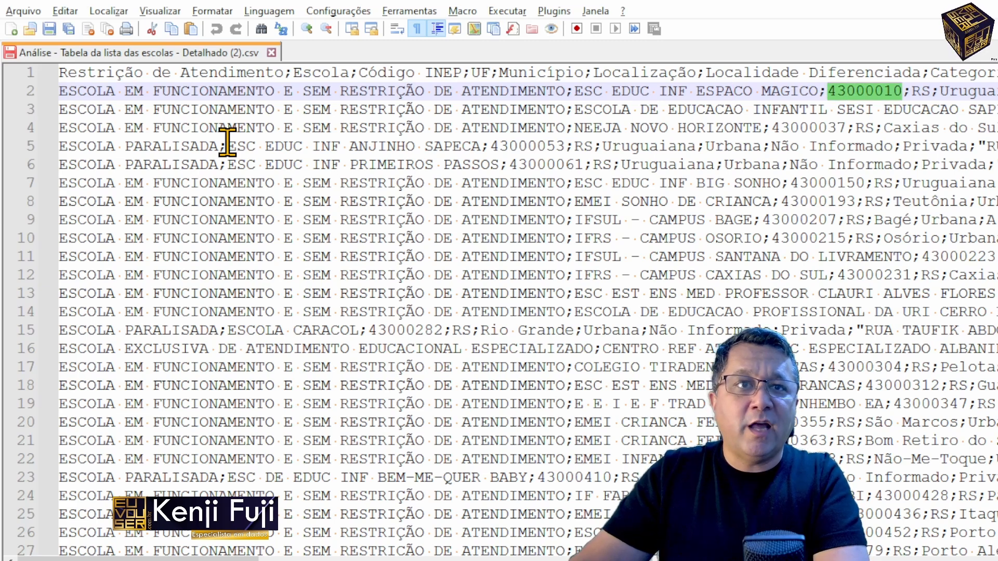
{"action": "key", "text": "alt+Tab"}
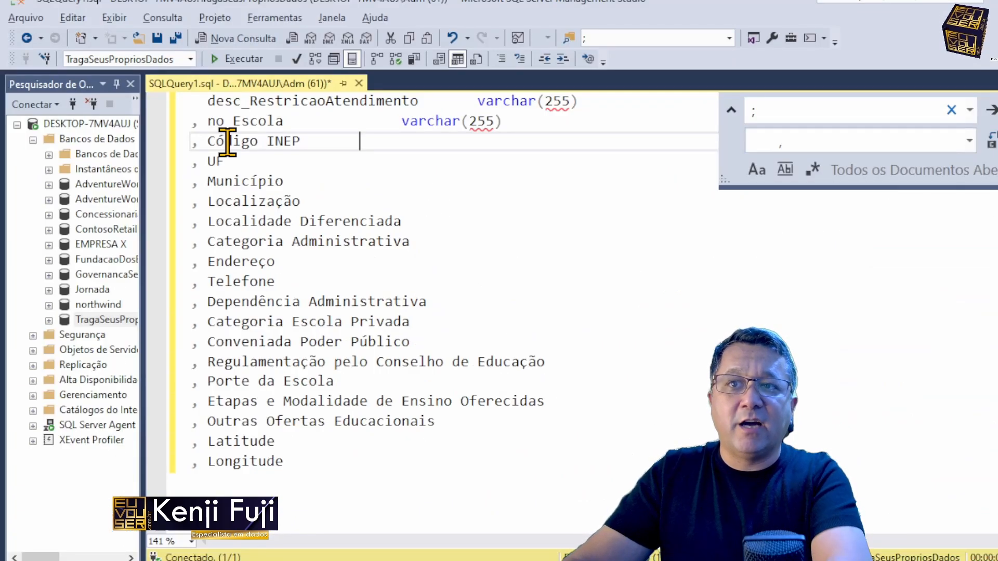
{"action": "key", "text": "Tab"}
{"action": "key", "text": "Tab"}
{"action": "type", "text": "int"}
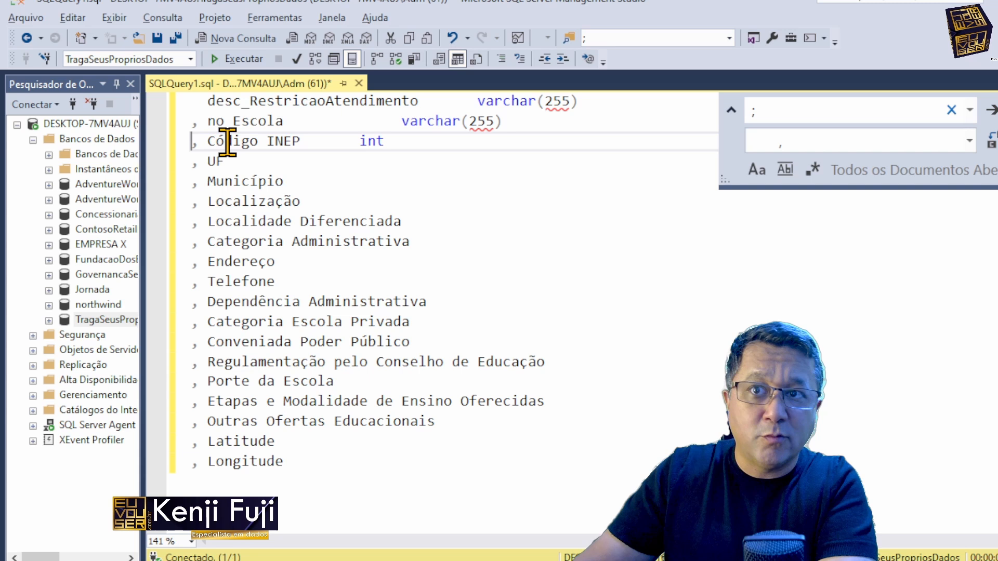
Step: Rename the Código INEP column as co_INEP
{"action": "key", "text": "Right"}
{"action": "key", "text": "Right"}
{"action": "key", "text": "ctrl+shift+Right"}
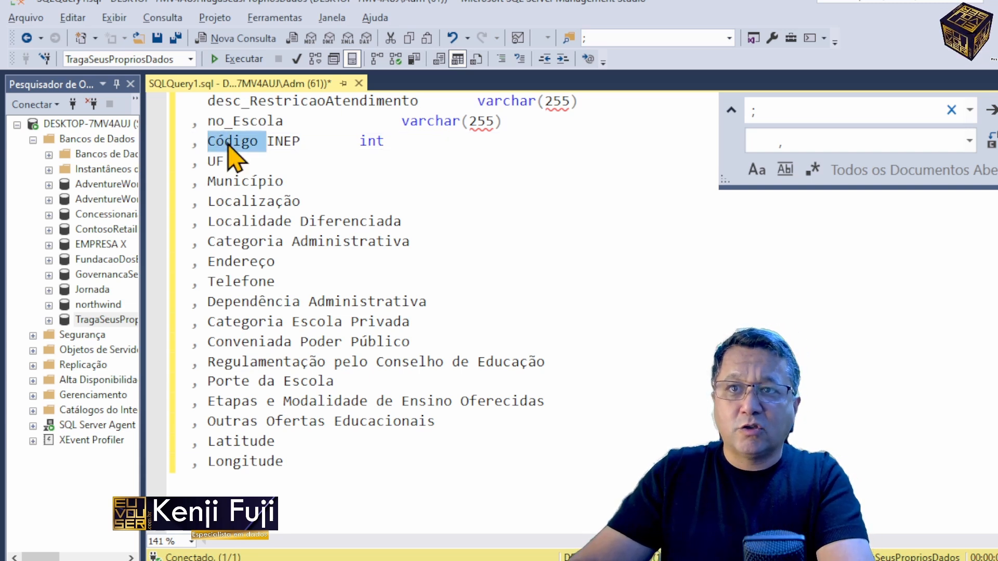
{"action": "type", "text": "co"}
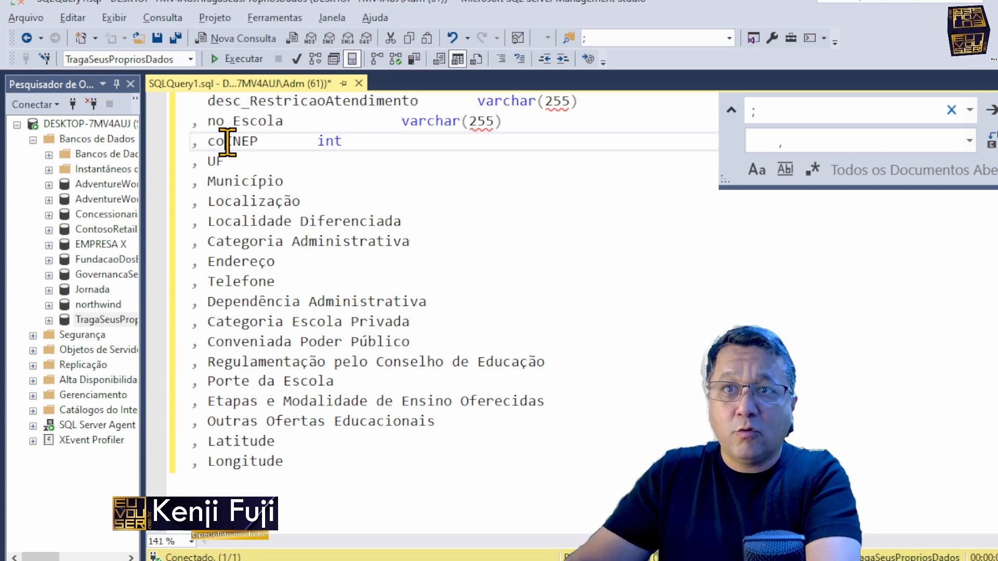
{"action": "type", "text": "_"}
Step: Check the UF value in the Notepad++ CSV and rename the UF column in the query as sg_UF
{"action": "key", "text": "Down"}
{"action": "key", "text": "Left"}
{"action": "key", "text": "Left"}
{"action": "key", "text": "Left"}
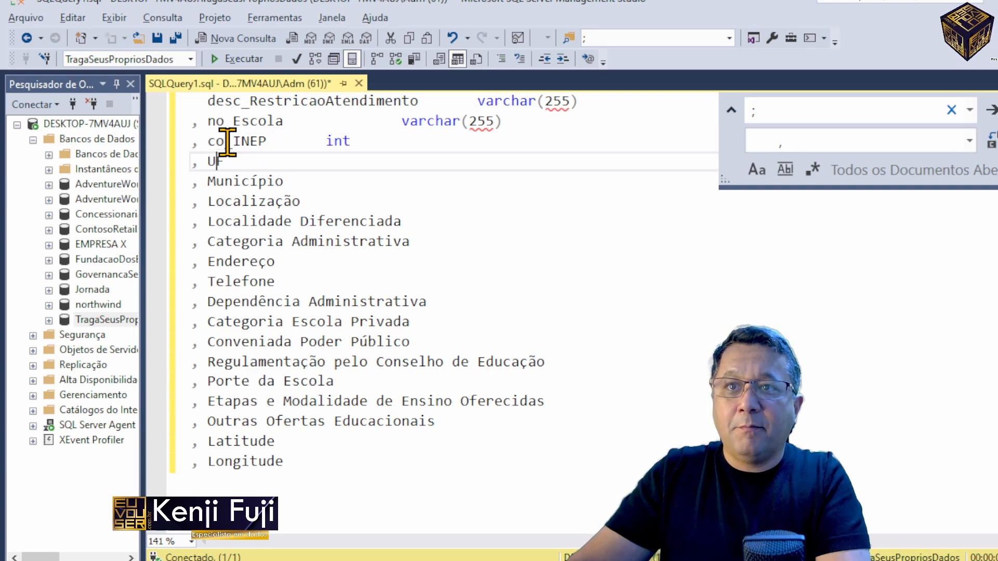
{"action": "key", "text": "alt+Tab"}
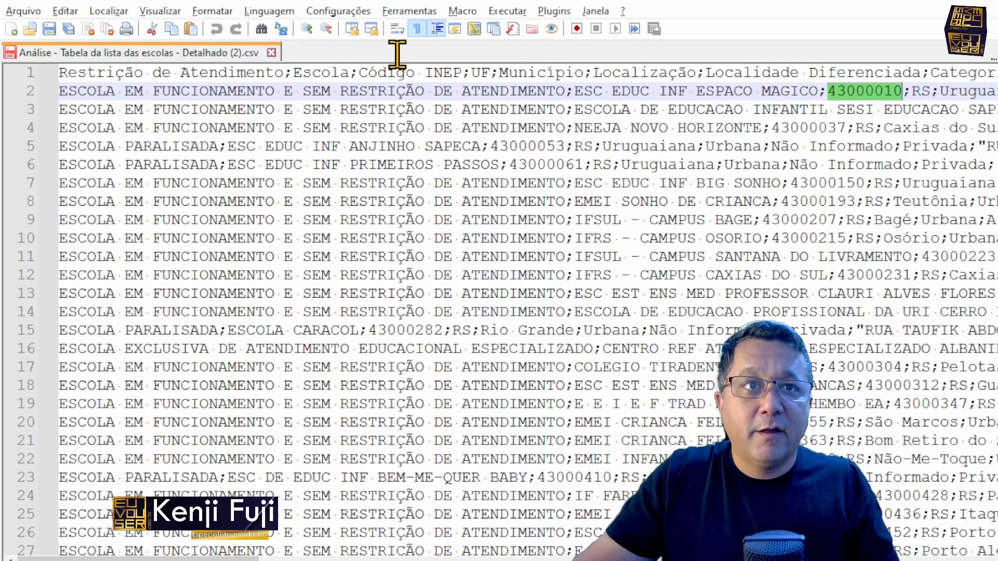
{"action": "key", "text": "alt+Tab"}
{"action": "type", "text": "sg"}
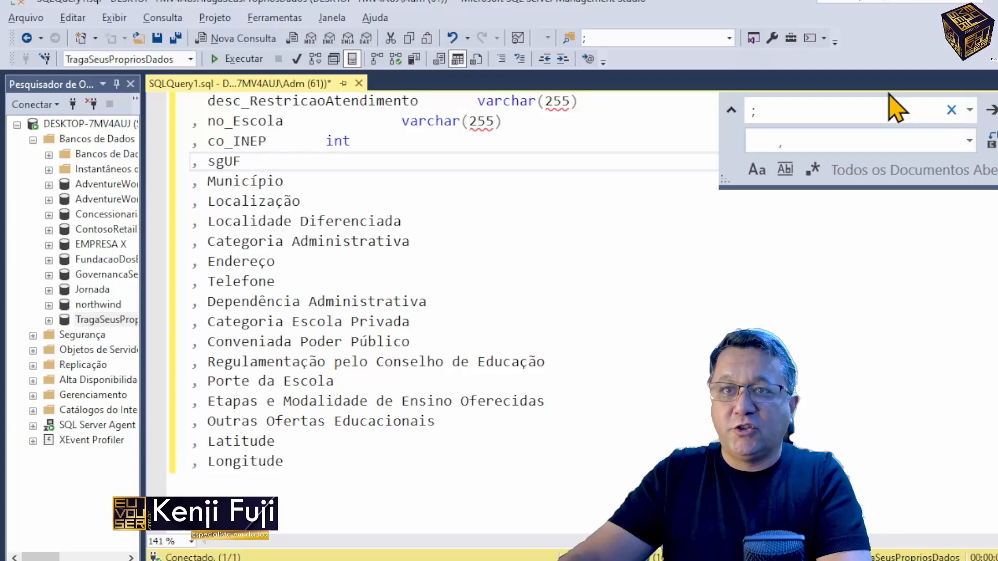
{"action": "type", "text": "_"}
Step: Check the municipality value in the Notepad++ CSV and prefix the Município column in the query with nm_
{"action": "key", "text": "Down"}
{"action": "key", "text": "alt+Tab"}
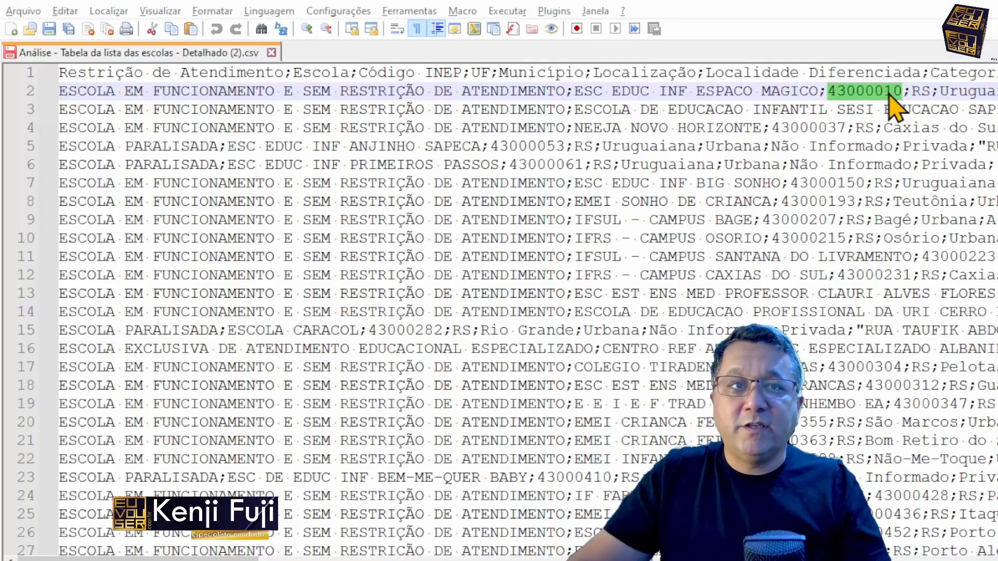
{"action": "double_click", "coordinate": [972, 91]}
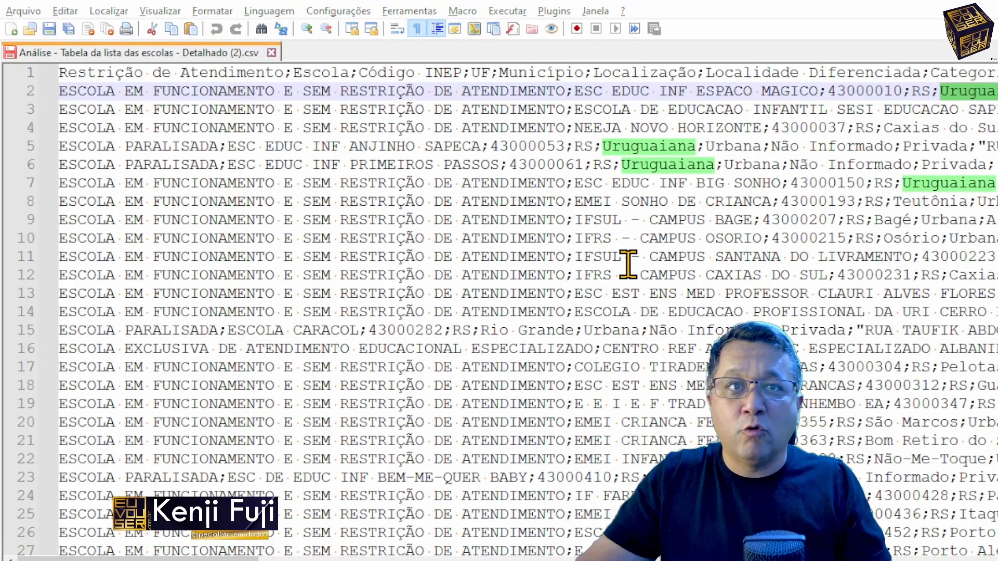
{"action": "key", "text": "alt+Tab"}
{"action": "type", "text": "nm_"}
Step: Change the prefix of the Escola column to nm, making it nm_Escola
{"action": "key", "text": "Up"}
{"action": "key", "text": "Up"}
{"action": "key", "text": "Up"}
{"action": "key", "text": "BackSpace"}
{"action": "type", "text": "m"}
{"action": "key", "text": "BackSpace"}
{"action": "key", "text": "BackSpace"}
{"action": "type", "text": "mn"}
{"action": "key", "text": "BackSpace"}
{"action": "key", "text": "BackSpace"}
{"action": "type", "text": "nm"}
{"action": "key", "text": "Down"}
{"action": "key", "text": "Down"}
{"action": "key", "text": "Down"}
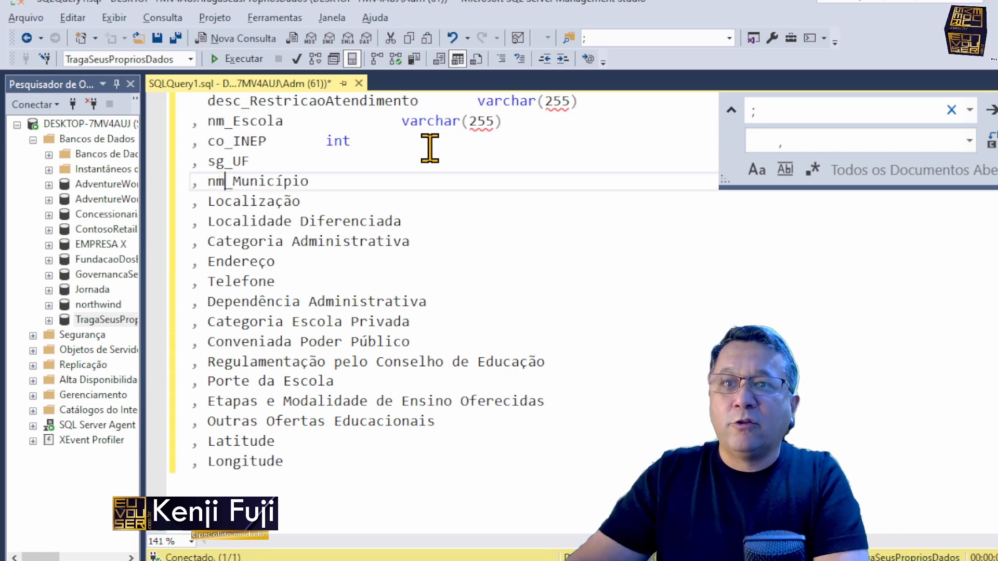
Step: Remove the accent so the column reads nm_Municipio and give it the varchar(255) type
{"action": "key", "text": "Right"}
{"action": "key", "text": "Right"}
{"action": "key", "text": "Right"}
{"action": "key", "text": "Right"}
{"action": "key", "text": "Right"}
{"action": "key", "text": "Right"}
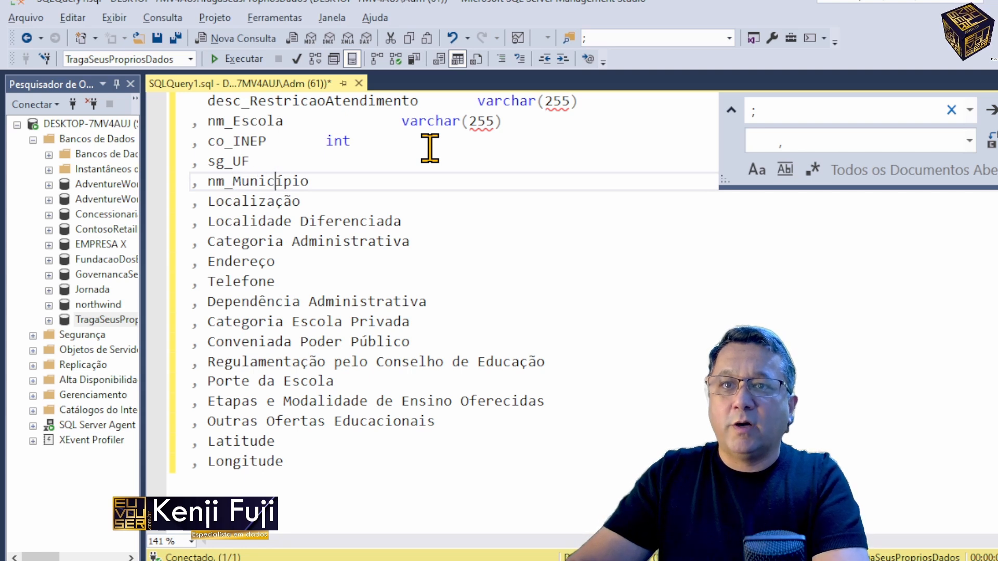
{"action": "key", "text": "Delete"}
{"action": "type", "text": "i"}
{"action": "key", "text": "End"}
{"action": "key", "text": "Tab"}
{"action": "key", "text": "ctrl+v"}
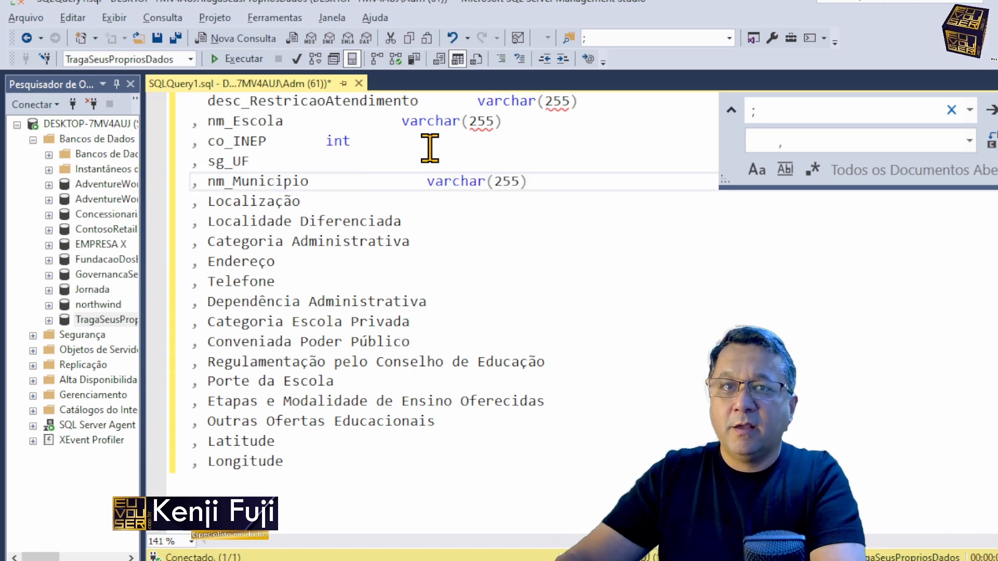
{"action": "key", "text": "Down"}
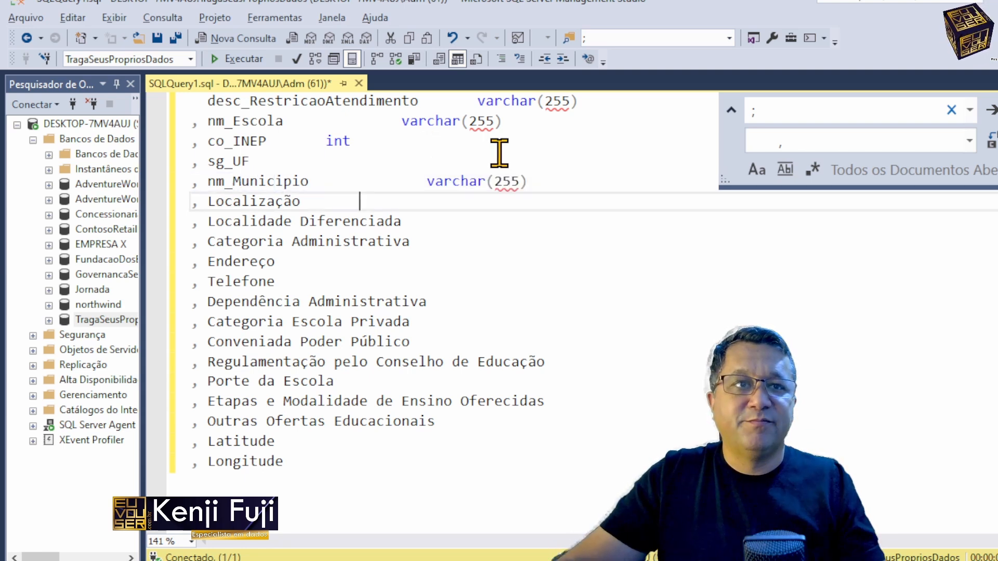
Step: Switch to the CSV in Notepad++ and examine the Localização, Localidade Diferenciada and Categoria Administrativa values
{"action": "key", "text": "alt+Tab"}
{"action": "left_click", "coordinate": [822, 161]}
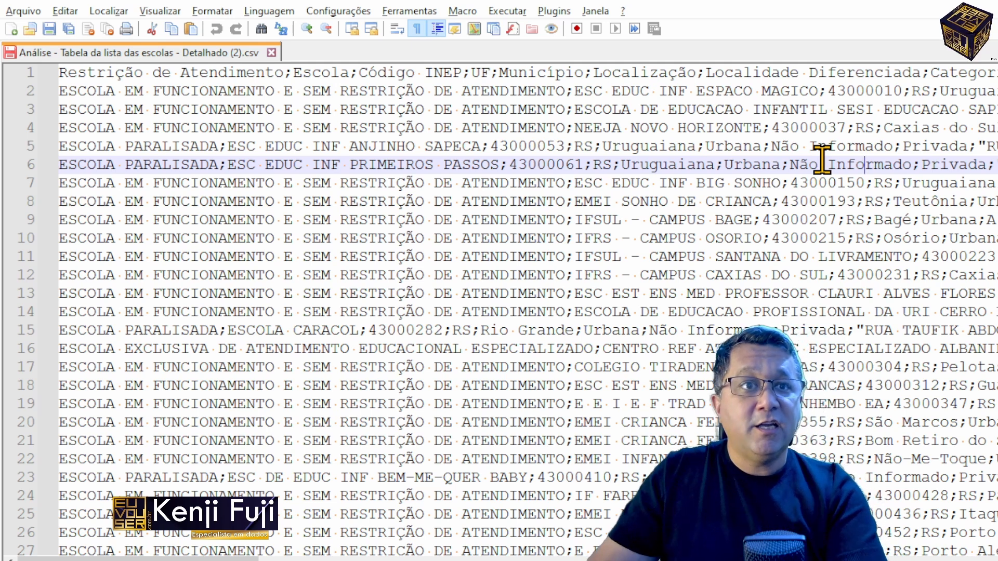
{"action": "scroll", "coordinate": [821, 156], "scroll_direction": "right", "scroll_amount": 10}
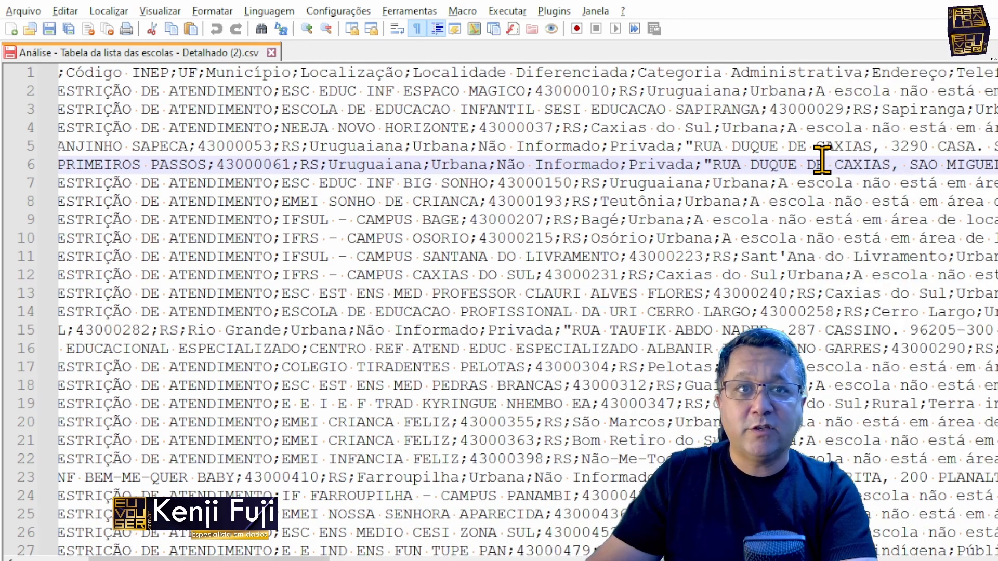
{"action": "key", "text": "Left"}
{"action": "key", "text": "Left"}
{"action": "key", "text": "Left"}
{"action": "key", "text": "Left"}
{"action": "key", "text": "Left"}
{"action": "key", "text": "Left"}
{"action": "key", "text": "Left"}
{"action": "key", "text": "Left"}
{"action": "key", "text": "Left"}
{"action": "key", "text": "Left"}
{"action": "key", "text": "Left"}
{"action": "key", "text": "Left"}
{"action": "key", "text": "Left"}
{"action": "key", "text": "Left"}
{"action": "key", "text": "Left"}
{"action": "key", "text": "Left"}
{"action": "key", "text": "Left"}
{"action": "key", "text": "Left"}
{"action": "key", "text": "Left"}
{"action": "key", "text": "Left"}
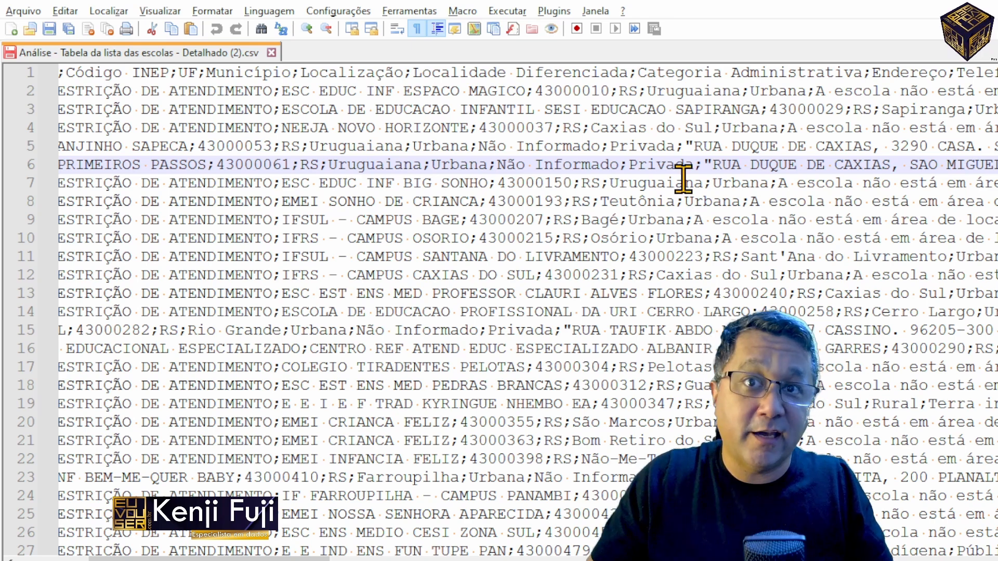
Step: Return to the query and rename the Localização column as tp_Localizacao
{"action": "key", "text": "alt+Tab"}
{"action": "key", "text": "shift+Left"}
{"action": "type", "text": "c"}
{"action": "key", "text": "Delete"}
{"action": "type", "text": "a"}
{"action": "key", "text": "ctrl+Left"}
{"action": "type", "text": "tp_"}
Step: Replace the Localidade Diferenciada column name with tp_localidade_diferenciada
{"action": "key", "text": "Down"}
{"action": "key", "text": "ctrl+Left"}
{"action": "key", "text": "shift+End"}
{"action": "type", "text": "tp_localidade_diferenciada"}
Step: Rename the Categoria Administrativa column as tp_CategoriaAdministrativa
{"action": "key", "text": "Down"}
{"action": "key", "text": "ctrl+Left"}
{"action": "type", "text": "tp_"}
{"action": "key", "text": "ctrl+Right"}
{"action": "key", "text": "BackSpace"}
{"action": "key", "text": "Down"}
{"action": "key", "text": "Home"}
{"action": "key", "text": "alt+Tab"}
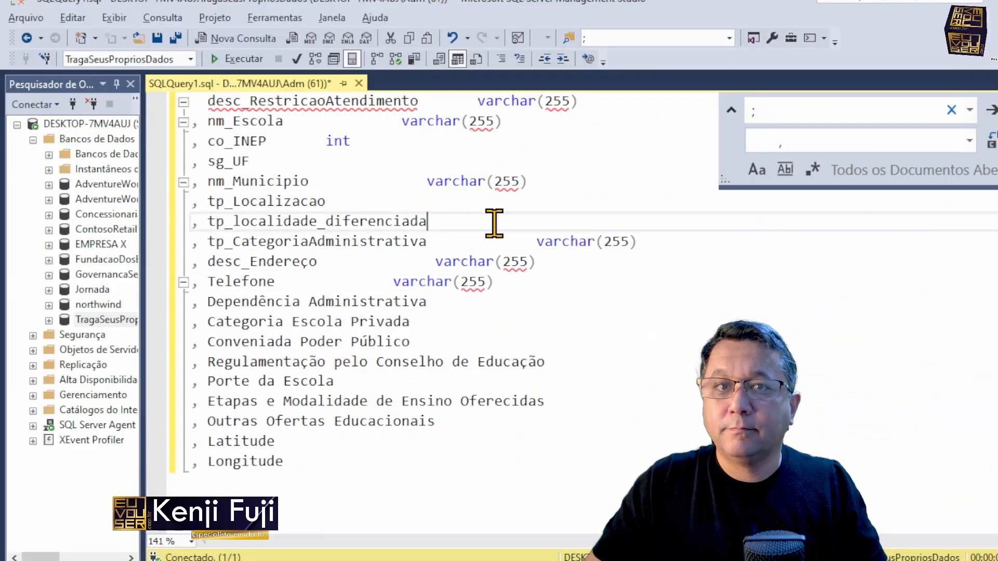
Step: Add the varchar(255) type to tp_localidade_diferenciada and to every column from Dependência Administrativa to Longitude
{"action": "type", "text": "varchar(255)"}
{"action": "key", "text": "ctrl+v"}
{"action": "key", "text": "Down"}
{"action": "key", "text": "End"}
{"action": "key", "text": "ctrl+v"}
{"action": "key", "text": "Down"}
{"action": "key", "text": "End"}
{"action": "key", "text": "ctrl+v"}
{"action": "left_click", "coordinate": [512, 427]}
{"action": "key", "text": "ctrl+v"}
Step: Set the sg_UF column to char(2) and the tp_Localizacao column to varchar(255)
{"action": "key", "text": "Down"}
{"action": "key", "text": "End"}
{"action": "key", "text": "ctrl+v"}
{"action": "key", "text": "Down"}
{"action": "key", "text": "End"}
{"action": "key", "text": "ctrl+v"}
{"action": "key", "text": "Up"}
{"action": "key", "text": "Up"}
{"action": "key", "text": "Up"}
{"action": "key", "text": "Up"}
{"action": "key", "text": "Up"}
{"action": "key", "text": "Up"}
{"action": "key", "text": "Up"}
{"action": "key", "text": "Up"}
{"action": "key", "text": "Up"}
{"action": "key", "text": "Up"}
{"action": "key", "text": "Up"}
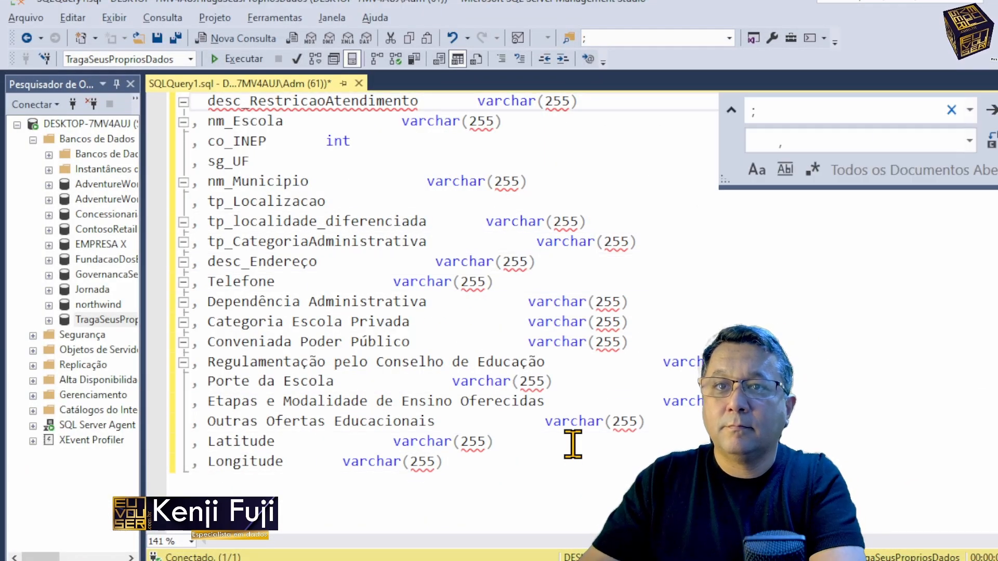
Step: Wrap the column list in a create table statement for catalogoEscolas, with opening and closing parentheses
{"action": "key", "text": "ctrl+Home"}
{"action": "key", "text": "Return"}
{"action": "key", "text": "Up"}
{"action": "type", "text": "create table escol"}
{"action": "key", "text": "BackSpace"}
{"action": "key", "text": "BackSpace"}
{"action": "key", "text": "BackSpace"}
{"action": "key", "text": "BackSpace"}
{"action": "key", "text": "BackSpace"}
{"action": "type", "text": "catalogoEscolas("}
{"action": "key", "text": "ctrl+End"}
{"action": "type", "text": ")"}
{"action": "key", "text": "ctrl+Home"}
Step: Remove one space on the column line three rows below tp_Localizacao
{"action": "key", "text": "Down"}
{"action": "key", "text": "Down"}
{"action": "key", "text": "Down"}
{"action": "key", "text": "Down"}
{"action": "key", "text": "Up"}
{"action": "key", "text": "End"}
{"action": "type", "text": "char(2)"}
Step: Switch to the escolars sheet in Excel and examine the values in the Dependência Administrativa column
{"action": "key", "text": "Down"}
{"action": "key", "text": "Down"}
{"action": "key", "text": "ctrl+v"}
{"action": "key", "text": "Down"}
{"action": "key", "text": "Down"}
{"action": "key", "text": "Down"}
{"action": "key", "text": "Down"}
{"action": "key", "text": "Down"}
{"action": "key", "text": "Home"}
{"action": "key", "text": "ctrl+Right"}
{"action": "key", "text": "ctrl+Right"}
{"action": "key", "text": "BackSpace"}
{"action": "key", "text": "alt+Tab"}
{"action": "key", "text": "Down"}
{"action": "key", "text": "Down"}
{"action": "key", "text": "alt+Tab"}
{"action": "key", "text": "alt+Tab"}
{"action": "key", "text": "alt+Tab"}
{"action": "key", "text": "Return"}
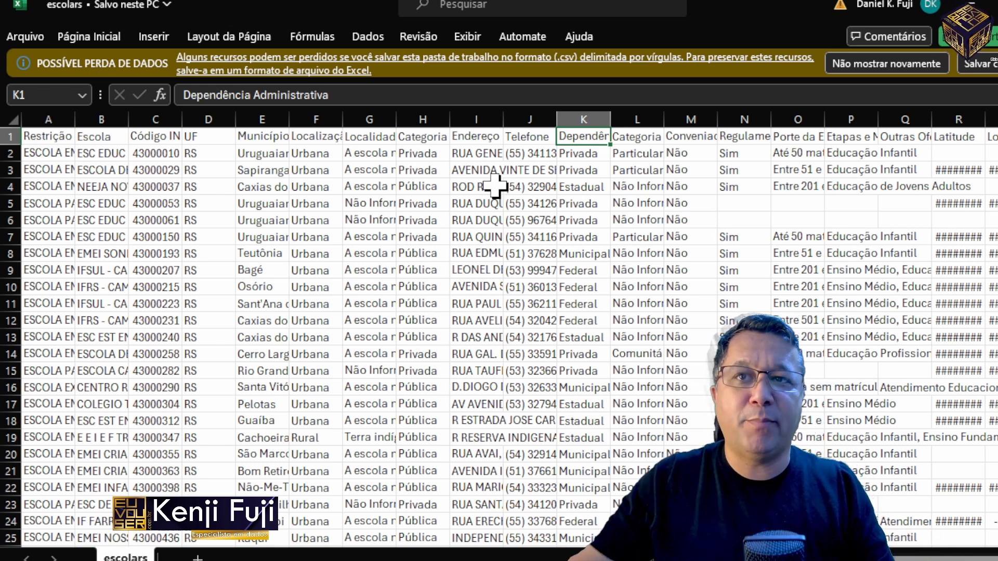
{"action": "left_click", "coordinate": [586, 158]}
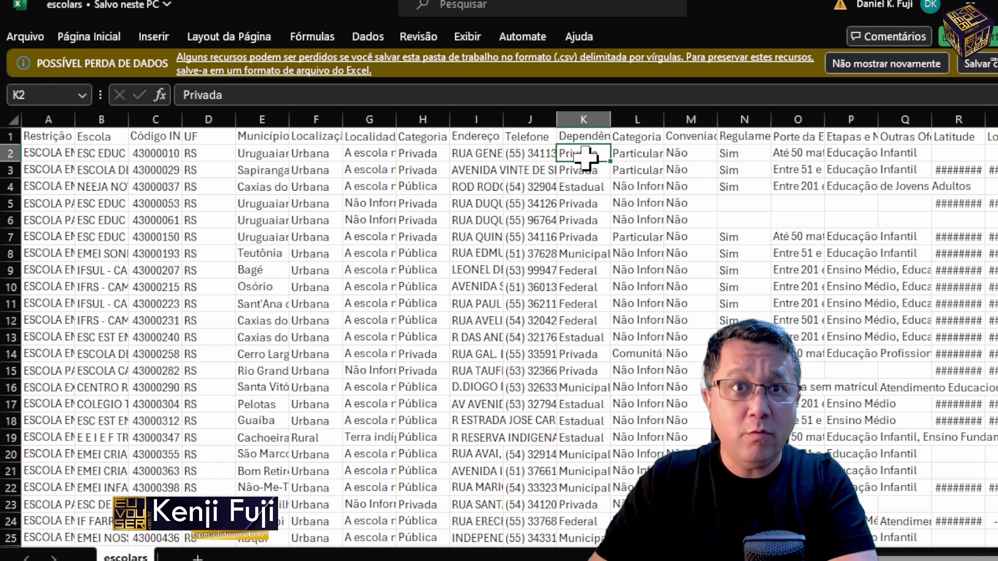
{"action": "key", "text": "Down"}
{"action": "key", "text": "Down"}
{"action": "key", "text": "Down"}
{"action": "key", "text": "Down"}
{"action": "key", "text": "Down"}
{"action": "key", "text": "Down"}
{"action": "key", "text": "Down"}
{"action": "key", "text": "Down"}
{"action": "key", "text": "Down"}
{"action": "key", "text": "Down"}
{"action": "key", "text": "Down"}
{"action": "key", "text": "Down"}
{"action": "key", "text": "Down"}
{"action": "key", "text": "Down"}
{"action": "key", "text": "Down"}
{"action": "key", "text": "Down"}
{"action": "key", "text": "Down"}
{"action": "key", "text": "Down"}
{"action": "key", "text": "Down"}
{"action": "key", "text": "Down"}
{"action": "key", "text": "ctrl+Up"}
{"action": "key", "text": "Down"}
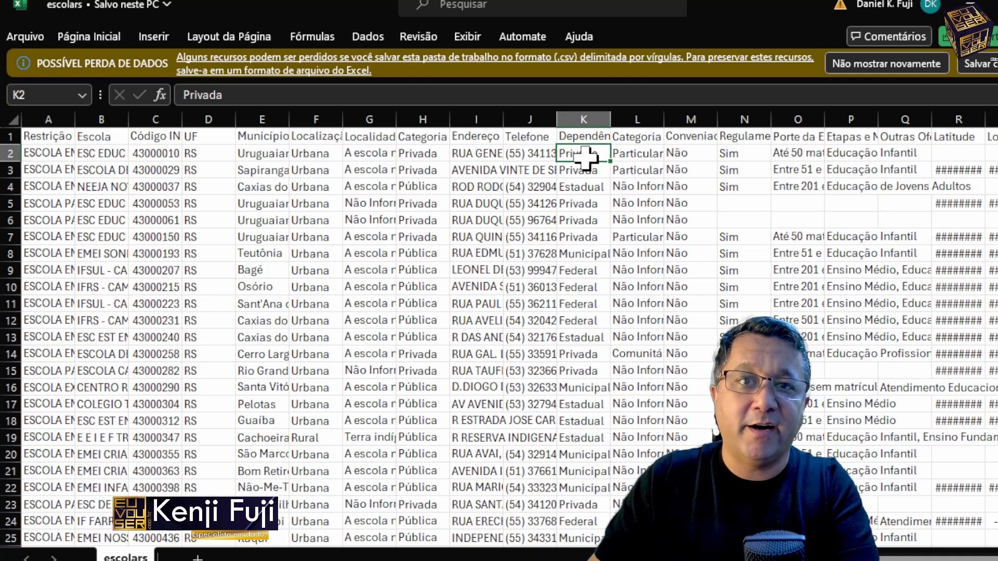
Step: Switch back to the SQL query and rename the columns after DependenciaAdministrativa to CategoriaEscolaPrivada and ConveniadaPoderPublico
{"action": "key", "text": "Right"}
{"action": "key", "text": "alt+Tab"}
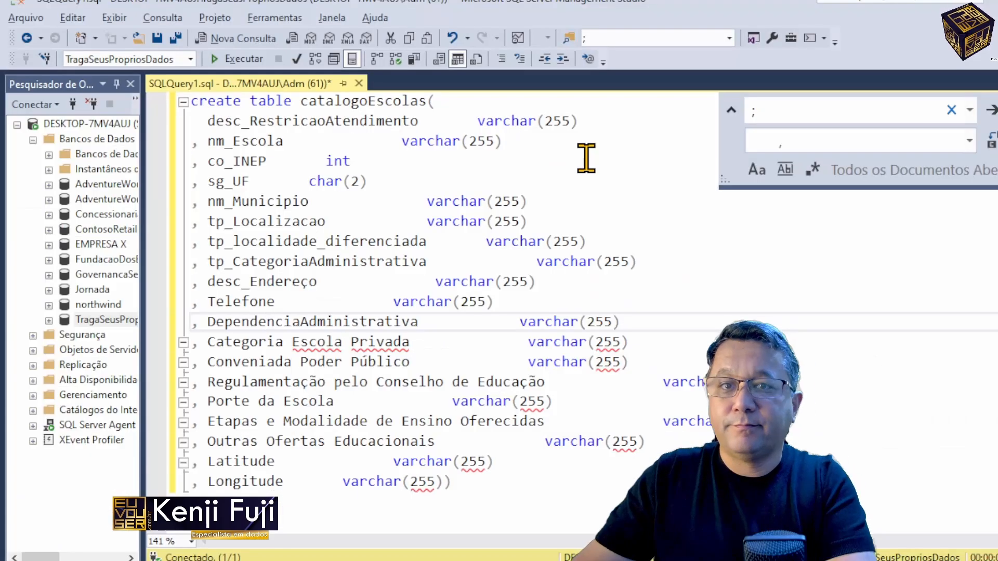
{"action": "key", "text": "Down"}
{"action": "key", "text": "ctrl+Right"}
{"action": "key", "text": "BackSpace"}
{"action": "key", "text": "ctrl+Left"}
{"action": "key", "text": "BackSpace"}
{"action": "key", "text": "Down"}
{"action": "key", "text": "ctrl+Right"}
Step: Rename the Regulamentação pelo Conselho de Educação column to RegulamentacaopeloConselhoEducaCao, without spaces or accents
{"action": "key", "text": "BackSpace"}
{"action": "key", "text": "ctrl+Right"}
{"action": "key", "text": "BackSpace"}
{"action": "key", "text": "Right"}
{"action": "key", "text": "Delete"}
{"action": "type", "text": "u"}
{"action": "key", "text": "Down"}
{"action": "key", "text": "Left"}
{"action": "key", "text": "Left"}
{"action": "key", "text": "Left"}
{"action": "key", "text": "Left"}
{"action": "key", "text": "BackSpace"}
{"action": "key", "text": "BackSpace"}
{"action": "type", "text": "ca"}
{"action": "key", "text": "Right"}
{"action": "key", "text": "Delete"}
{"action": "key", "text": "ctrl+Right"}
Step: Rename the Porte da Escola column to PorteEscola
{"action": "key", "text": "BackSpace"}
Step: Rename the Etapas e Modalidade de Ensino Oferecidas column to EtapasModalidadeEnsinoOferecidas
{"action": "key", "text": "ctrl+Right"}
{"action": "key", "text": "ctrl+Right"}
{"action": "key", "text": "BackSpace"}
{"action": "key", "text": "BackSpace"}
{"action": "key", "text": "BackSpace"}
{"action": "key", "text": "BackSpace"}
{"action": "key", "text": "Right"}
{"action": "key", "text": "Right"}
Step: Switch to the escolars sheet in Excel and check the values in the Latitude and Longitude columns
{"action": "key", "text": "Right"}
{"action": "key", "text": "Right"}
{"action": "key", "text": "Right"}
{"action": "key", "text": "Delete"}
{"action": "key", "text": "Delete"}
{"action": "type", "text": "Ca"}
{"action": "key", "text": "Down"}
{"action": "key", "text": "ctrl+Left"}
{"action": "key", "text": "ctrl+Left"}
{"action": "key", "text": "ctrl+shift+Left"}
{"action": "key", "text": "ctrl+shift+Left"}
{"action": "key", "text": "ctrl+shift+Right"}
{"action": "key", "text": "BackSpace"}
{"action": "key", "text": "BackSpace"}
{"action": "key", "text": "Down"}
{"action": "key", "text": "ctrl+Right"}
{"action": "key", "text": "ctrl+Right"}
Step: Remove the spaces from the Outras Ofertas Educacionais column name to make it OutrasOfertasEducacionais
{"action": "key", "text": "BackSpace"}
{"action": "key", "text": "BackSpace"}
{"action": "key", "text": "BackSpace"}
{"action": "key", "text": "ctrl+Right"}
{"action": "key", "text": "ctrl+Right"}
{"action": "key", "text": "BackSpace"}
{"action": "key", "text": "BackSpace"}
{"action": "key", "text": "BackSpace"}
{"action": "key", "text": "BackSpace"}
{"action": "key", "text": "ctrl+Right"}
{"action": "key", "text": "BackSpace"}
{"action": "key", "text": "Down"}
{"action": "key", "text": "ctrl+Left"}
{"action": "key", "text": "BackSpace"}
{"action": "key", "text": "ctrl+Left"}
{"action": "key", "text": "BackSpace"}
{"action": "key", "text": "Down"}
{"action": "key", "text": "alt+Tab"}
{"action": "key", "text": "Down"}
{"action": "key", "text": "Down"}
{"action": "key", "text": "Down"}
{"action": "key", "text": "Down"}
{"action": "key", "text": "Right"}
{"action": "key", "text": "Right"}
{"action": "key", "text": "Right"}
{"action": "key", "text": "Right"}
{"action": "key", "text": "Right"}
{"action": "key", "text": "Right"}
{"action": "key", "text": "Right"}
{"action": "key", "text": "Right"}
{"action": "key", "text": "Right"}
Step: Switch back to the SQL query and replace the varchar(255) type of the Latitude and Longitude columns with float
{"action": "key", "text": "alt+Tab"}
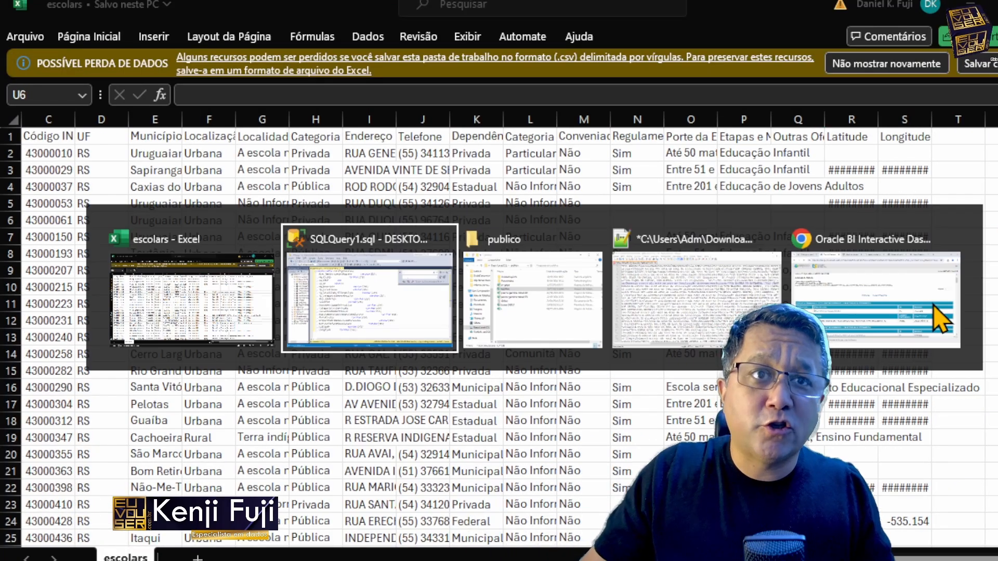
{"action": "key", "text": "ctrl+Right"}
{"action": "key", "text": "alt+shift+Down"}
{"action": "key", "text": "alt+shift+End"}
{"action": "key", "text": "alt+shift+Right"}
{"action": "key", "text": "alt+shift+Right"}
{"action": "key", "text": "alt+shift+Right"}
{"action": "key", "text": "alt+shift+Right"}
{"action": "key", "text": "alt+shift+Right"}
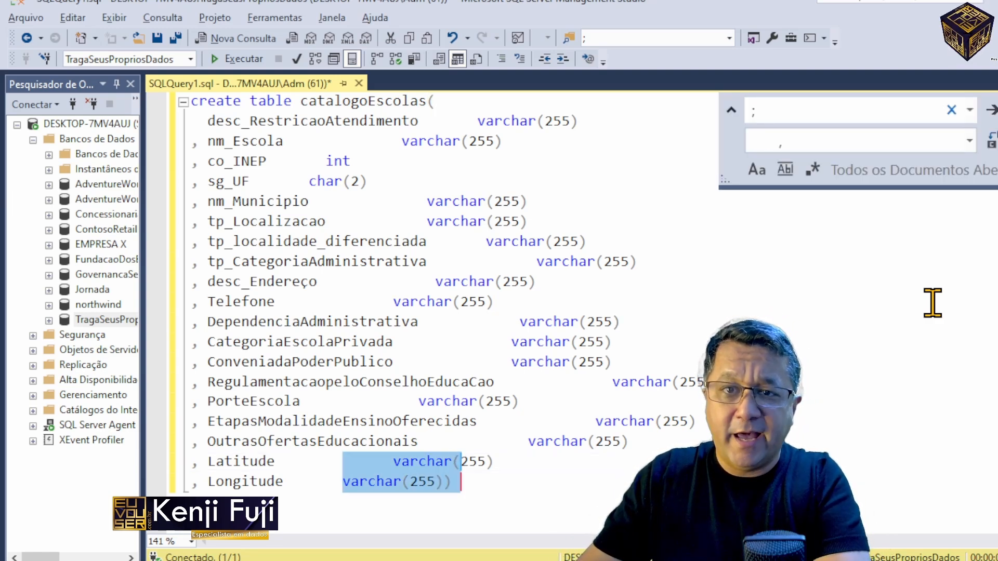
{"action": "key", "text": "Delete"}
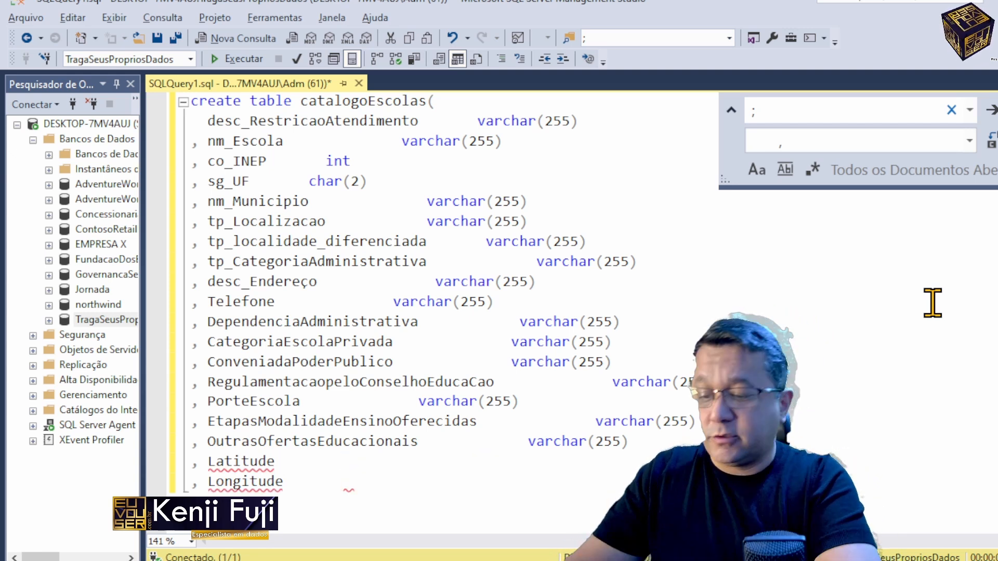
{"action": "key", "text": "BackSpace"}
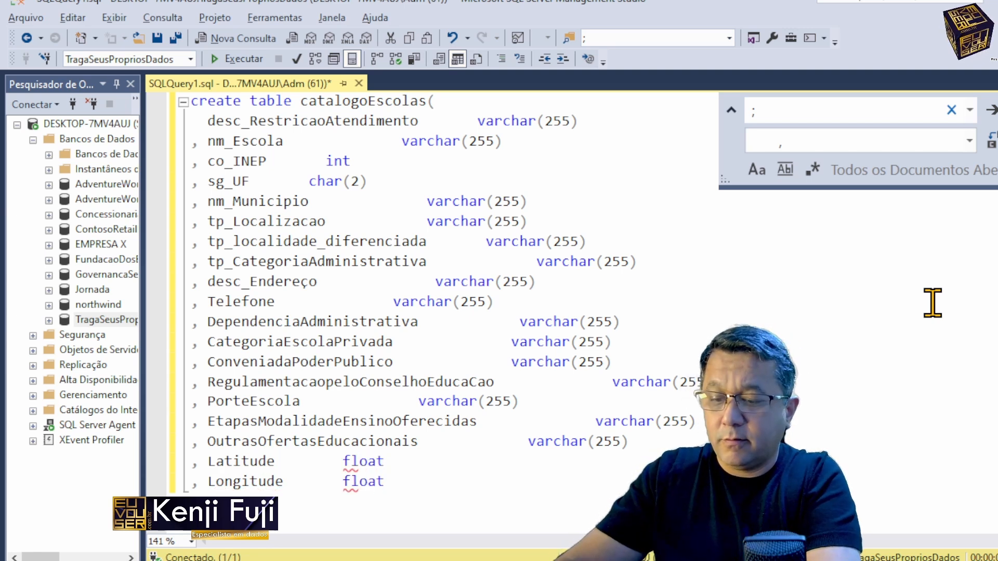
Step: Close the column list with a parenthesis after the last float and execute the create table statement
{"action": "key", "text": "Escape"}
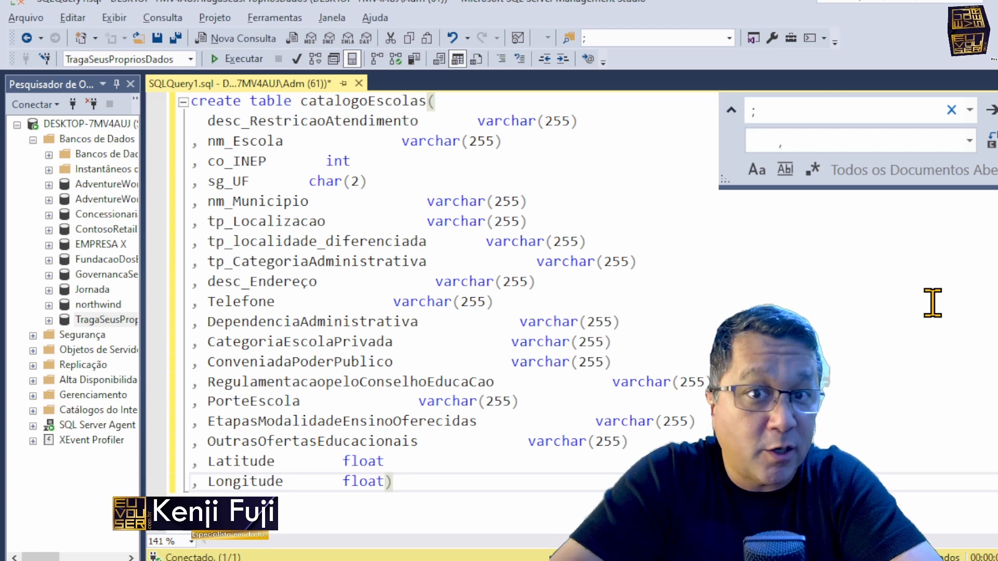
{"action": "key", "text": "F5"}
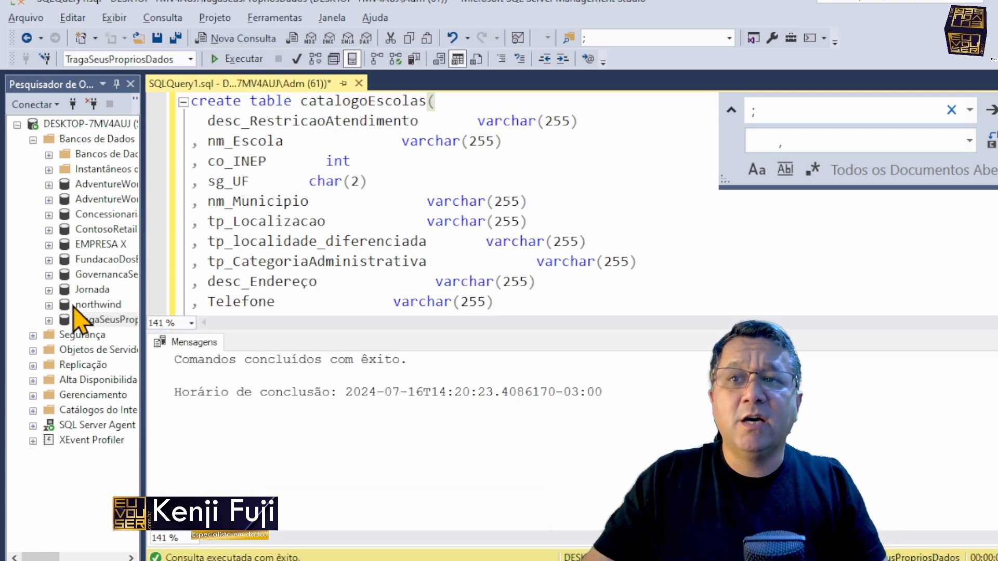
Step: Write select * from catalogoEscolas a few lines below the create table statement and execute only that query
{"action": "double_click", "coordinate": [374, 101]}
{"action": "key", "text": "ctrl+c"}
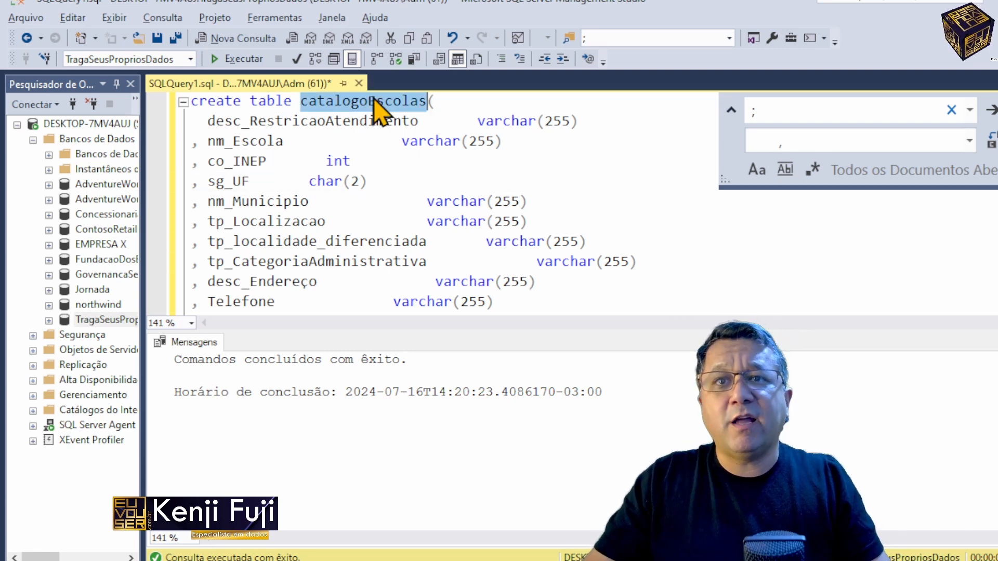
{"action": "key", "text": "ctrl+End"}
{"action": "key", "text": "Return"}
{"action": "key", "text": "Return"}
{"action": "key", "text": "Return"}
{"action": "key", "text": "Return"}
{"action": "key", "text": "Return"}
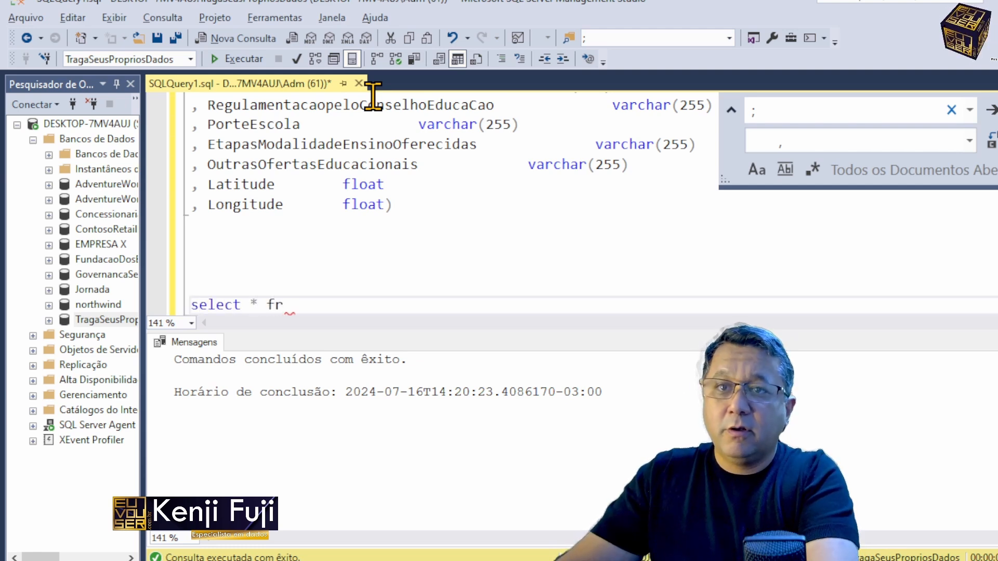
{"action": "key", "text": "ctrl+v"}
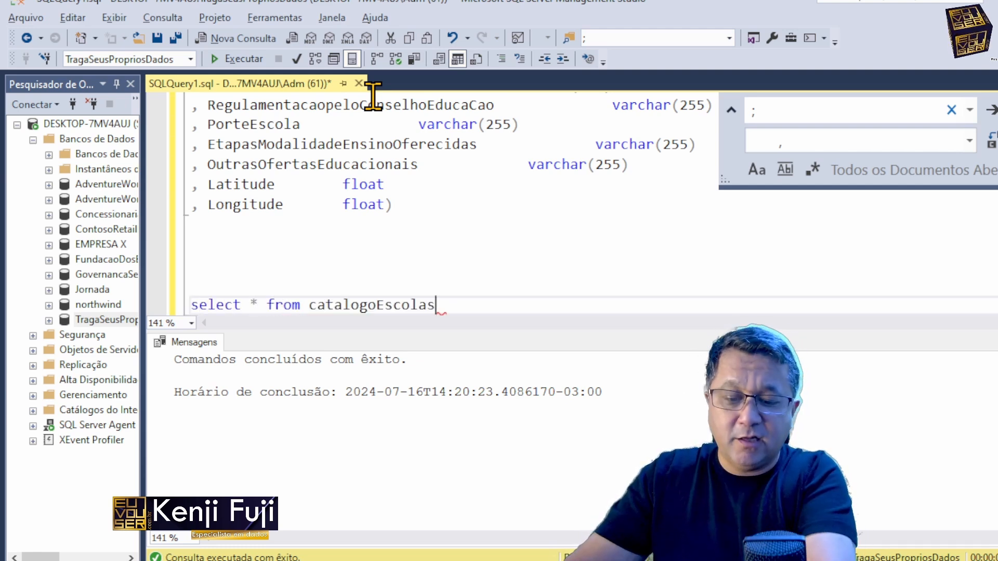
{"action": "key", "text": "shift+Home"}
{"action": "key", "text": "F5"}
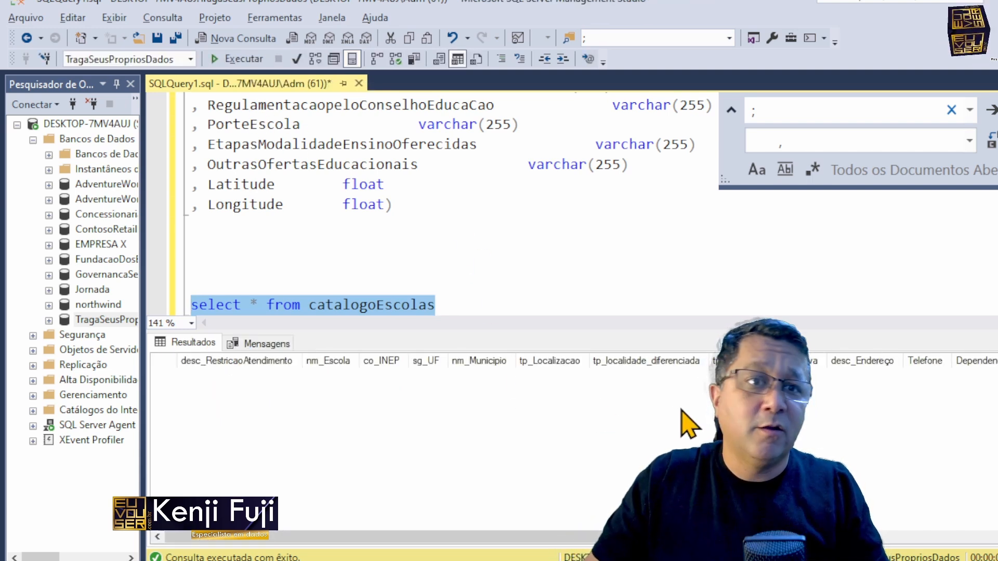
Step: Examine the column headers across the full width of the query results
{"action": "left_click", "coordinate": [697, 418]}
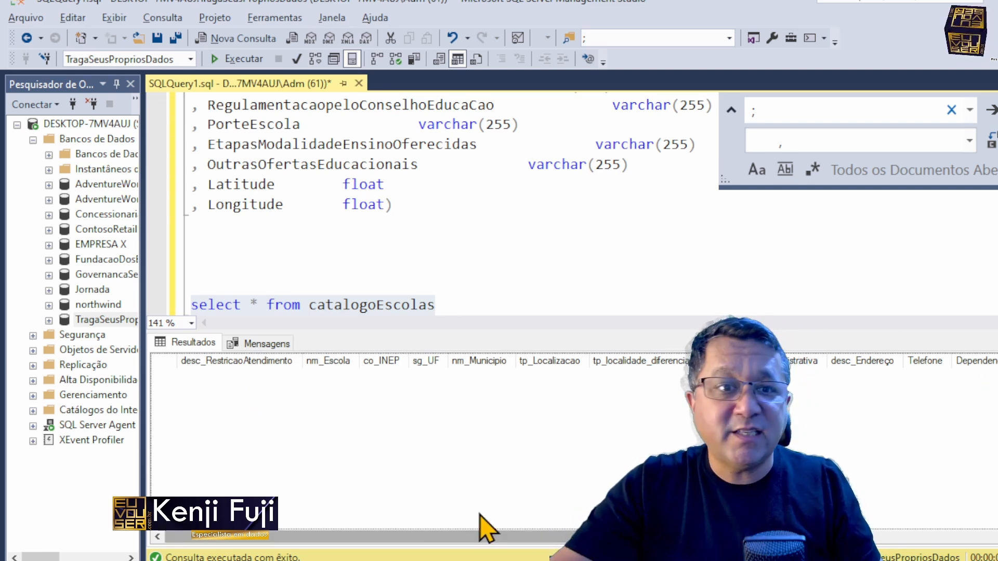
{"action": "left_click_drag", "start_coordinate": [592, 537], "coordinate": [995, 537]}
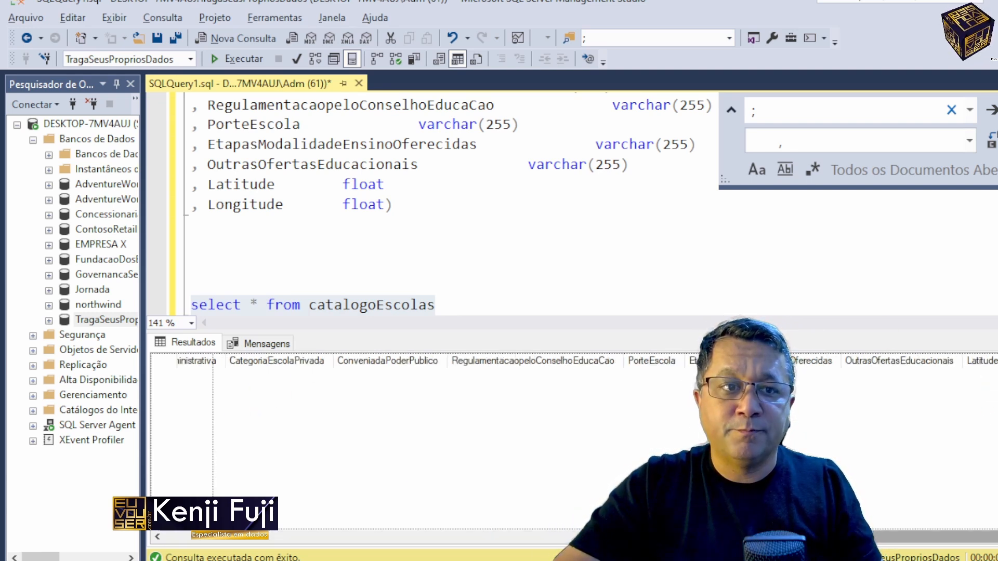
{"action": "left_click_drag", "start_coordinate": [400, 538], "coordinate": [111, 527]}
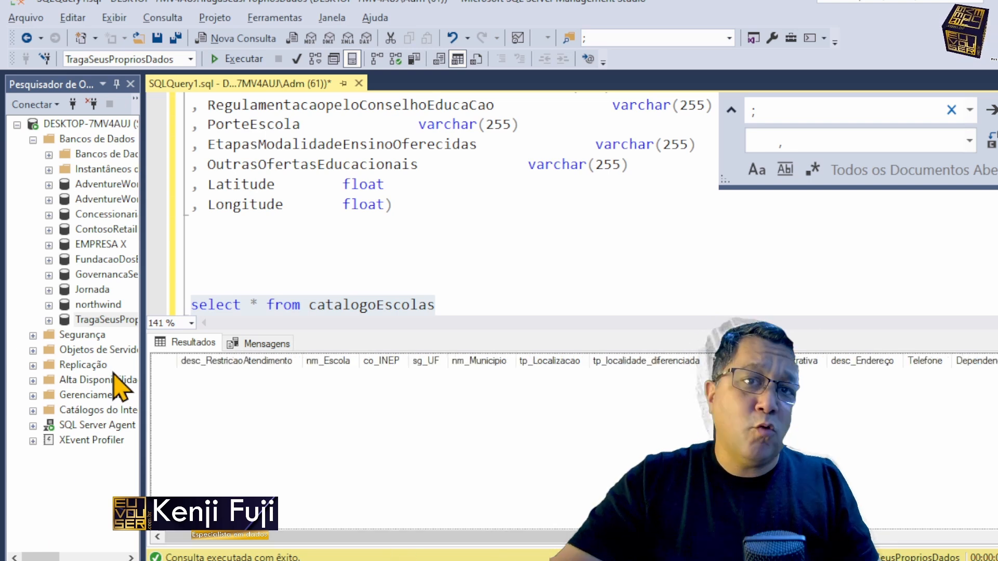
{"action": "left_click", "coordinate": [339, 261]}
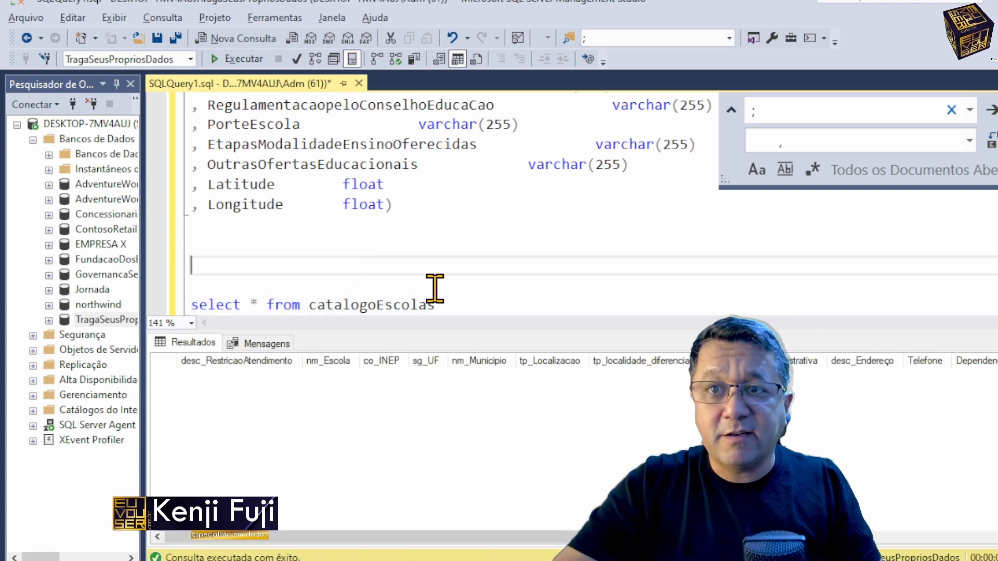
{"action": "scroll", "coordinate": [434, 283], "scroll_direction": "down", "scroll_amount": 1}
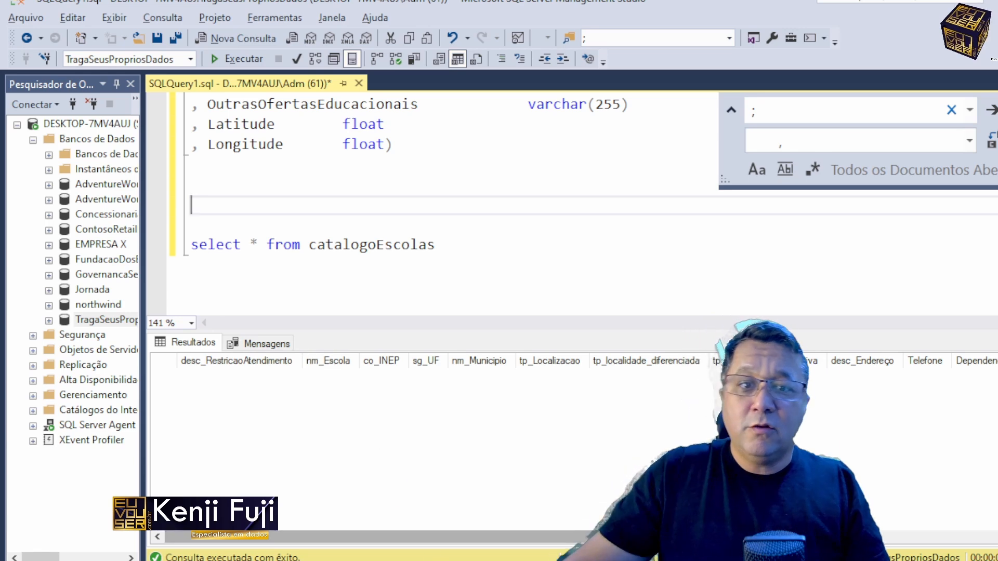
Step: Switch to the escolars sheet in Excel and widen the Latitude and Longitude columns to read their values
{"action": "mouse_move", "coordinate": [621, 560]}
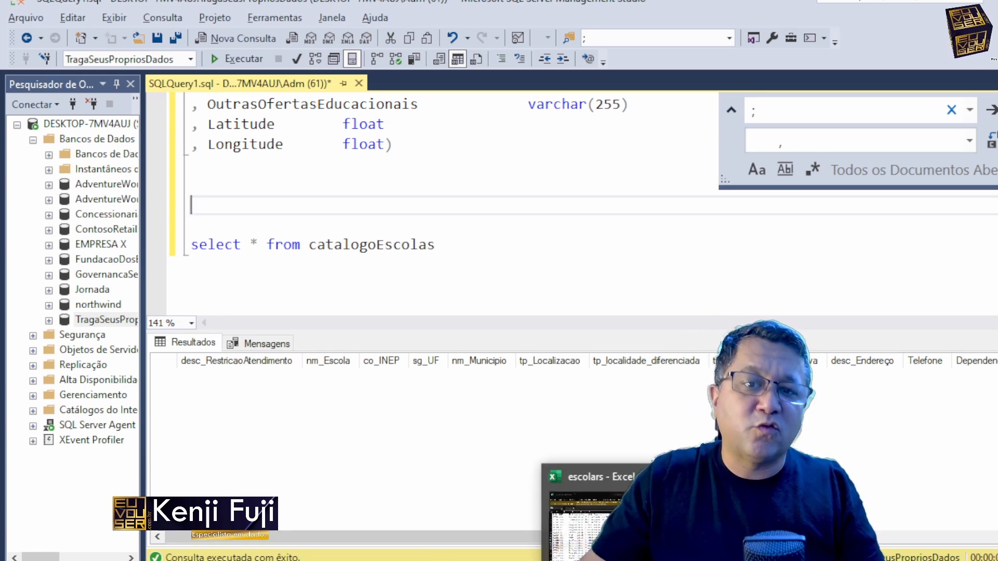
{"action": "left_click", "coordinate": [621, 560]}
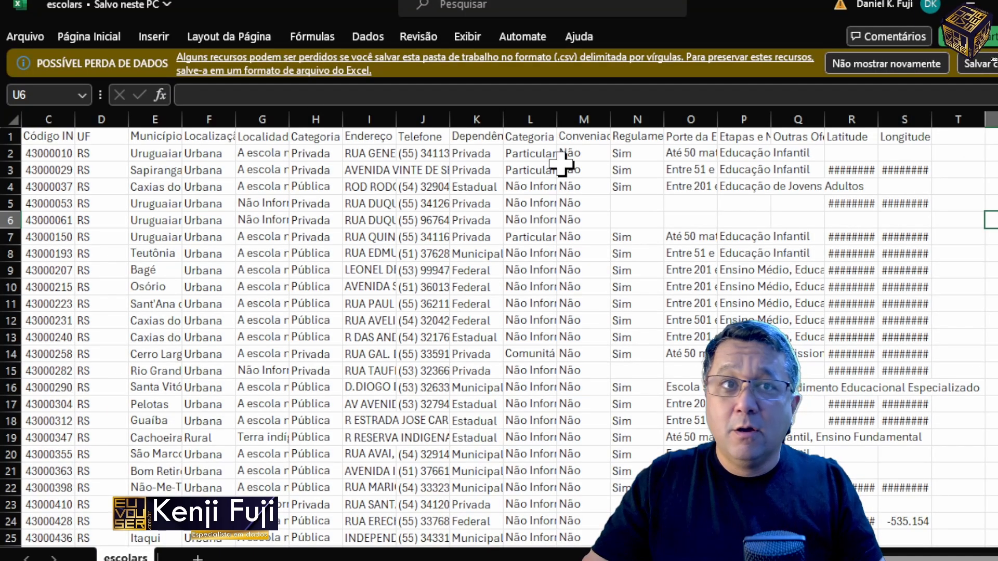
{"action": "double_click", "coordinate": [883, 118]}
{"action": "double_click", "coordinate": [989, 118]}
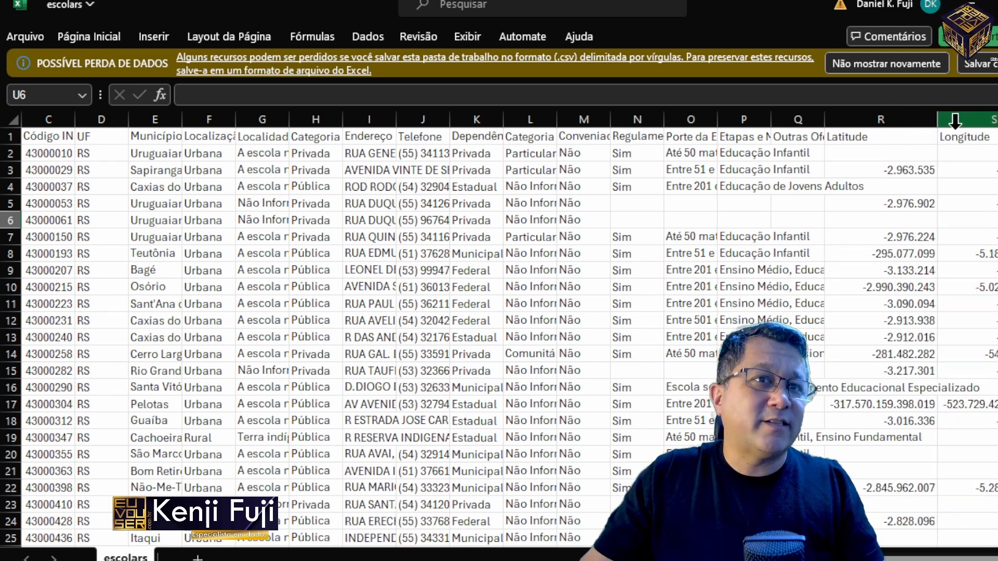
{"action": "left_click", "coordinate": [840, 138]}
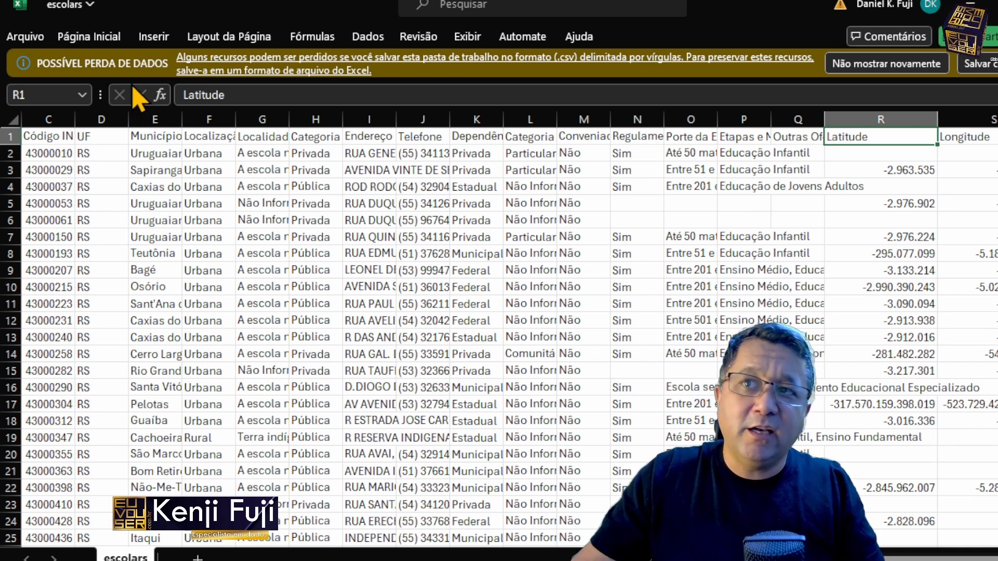
Step: Close the escolars workbook without saving and reopen escolars.csv from the publico folder through the Text Import Wizard
{"action": "key", "text": "alt+F4"}
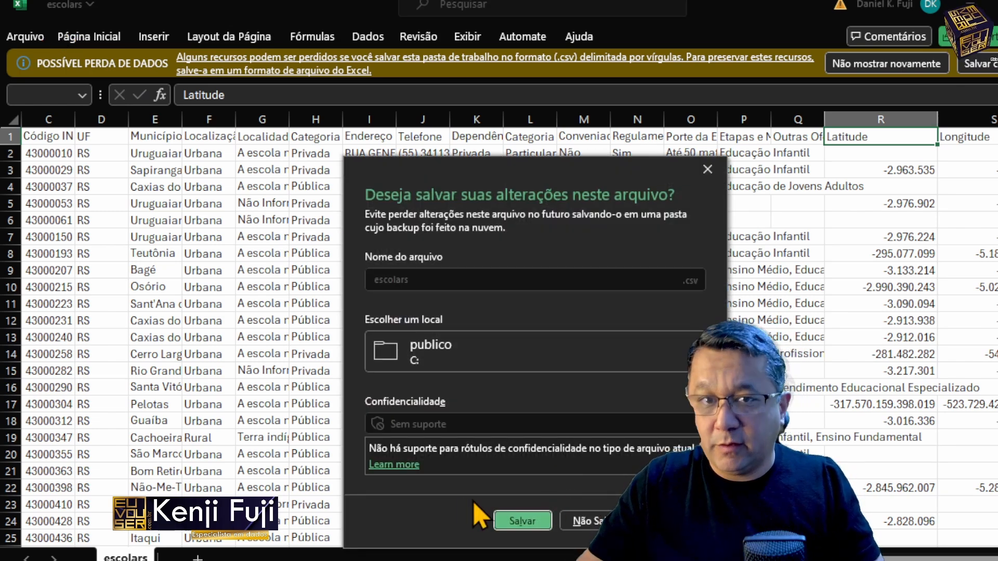
{"action": "left_click", "coordinate": [585, 521]}
{"action": "left_click", "coordinate": [17, 40]}
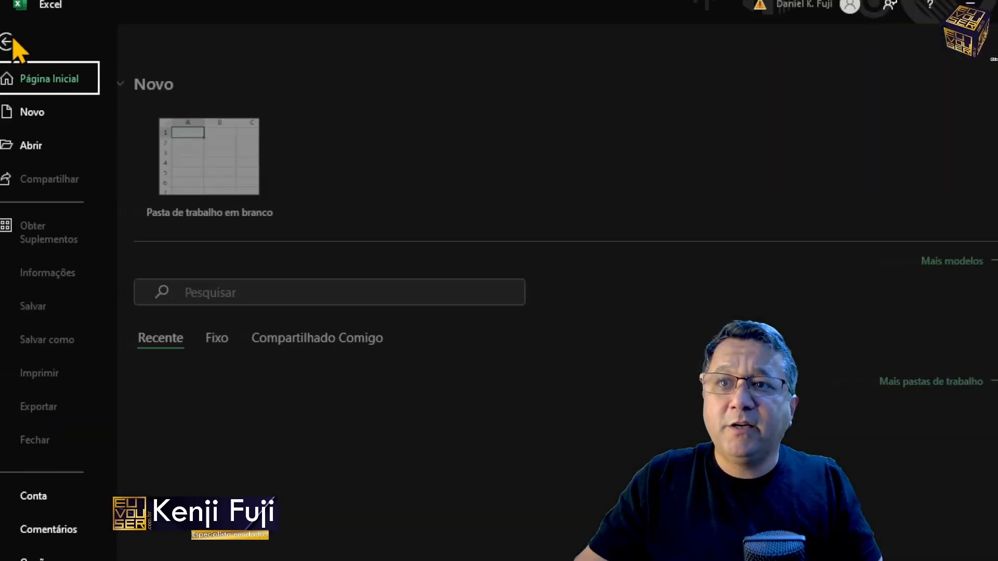
{"action": "left_click", "coordinate": [47, 145]}
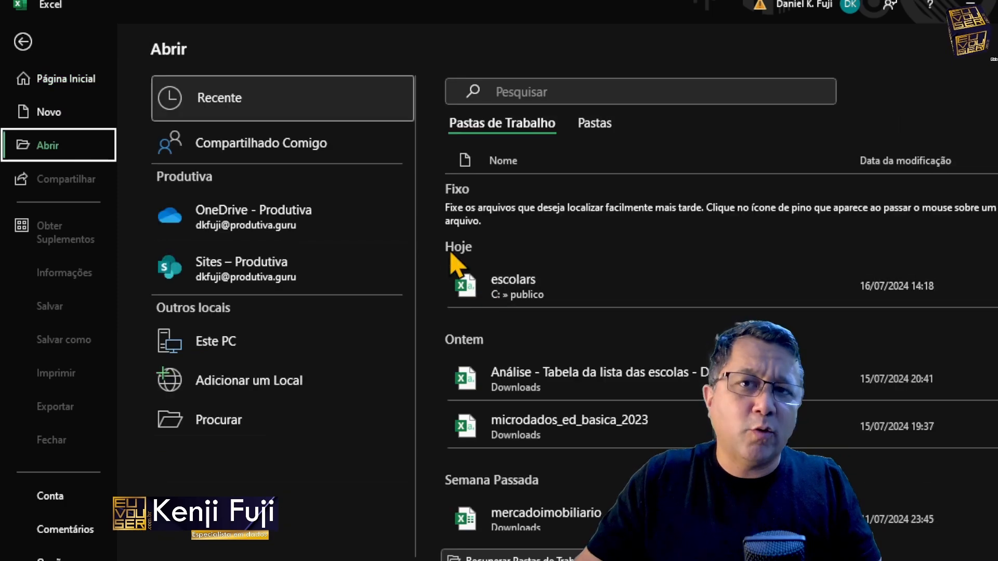
{"action": "right_click", "coordinate": [519, 289]}
{"action": "left_click", "coordinate": [538, 293]}
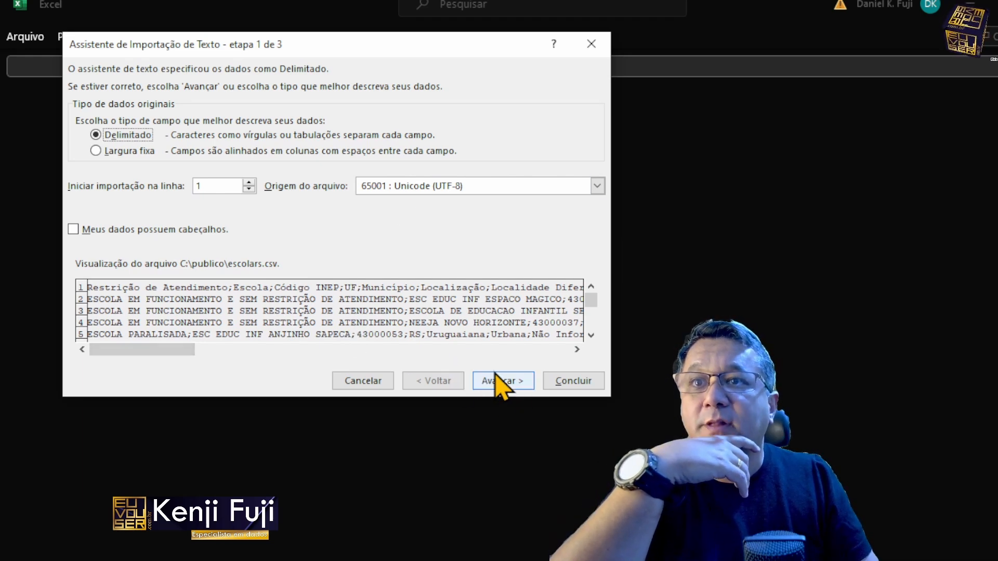
Step: Import the file as delimited data with headers, using the semicolon instead of the tab as delimiter
{"action": "left_click", "coordinate": [159, 232]}
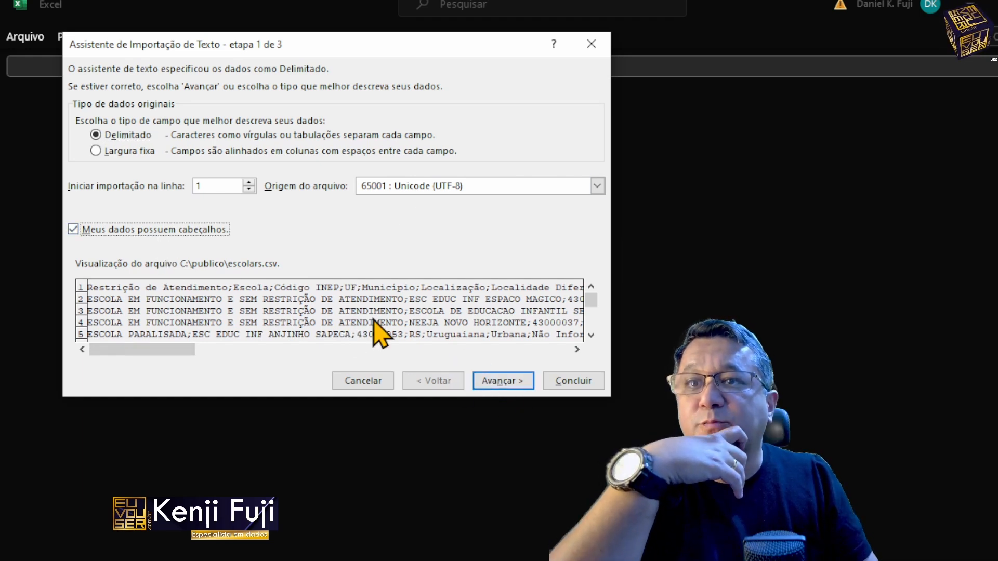
{"action": "left_click", "coordinate": [500, 383]}
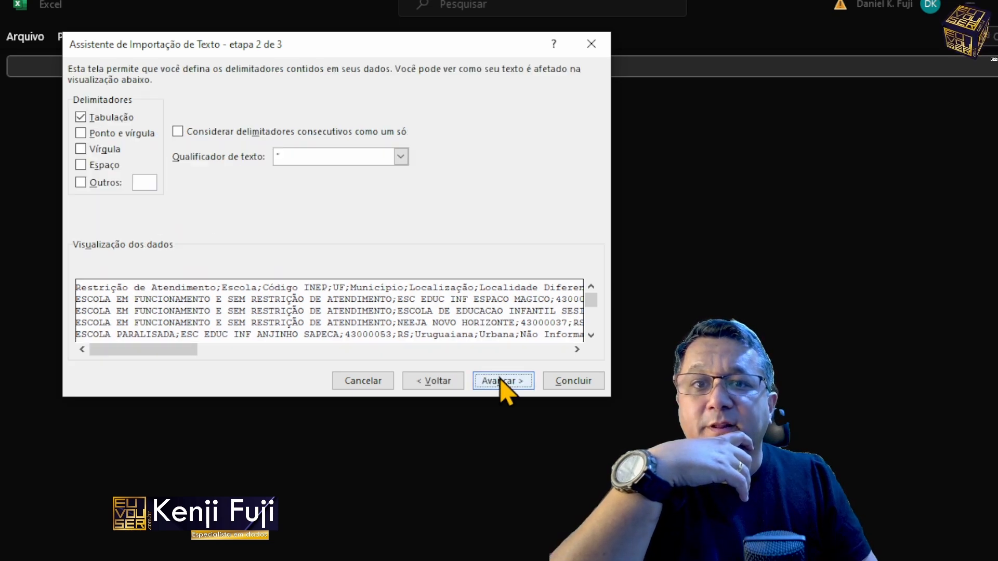
{"action": "left_click", "coordinate": [102, 118]}
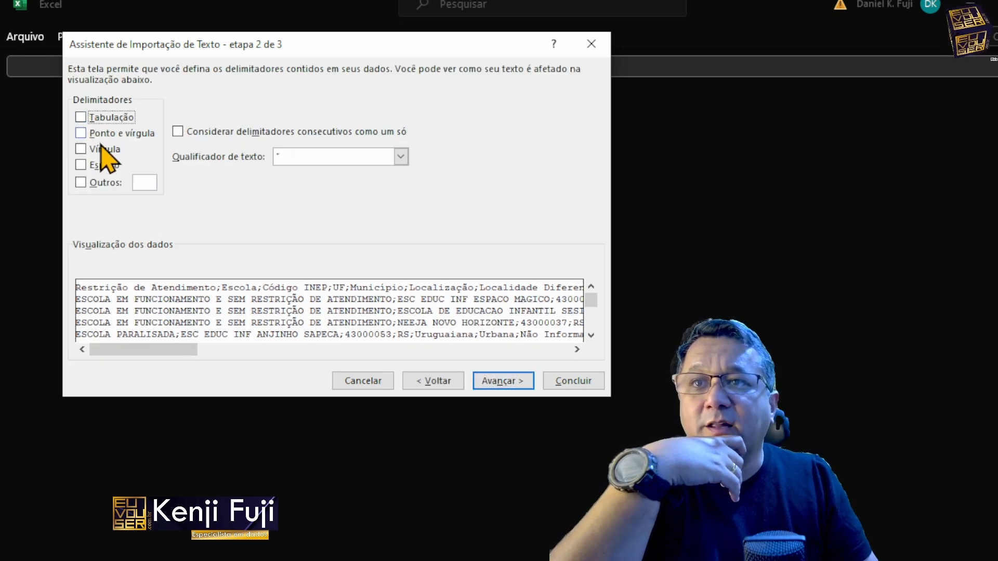
{"action": "left_click", "coordinate": [82, 133]}
Step: Check the text qualifier options and examine the split columns in the data preview, up to Latitude and Longitude
{"action": "left_click", "coordinate": [349, 156]}
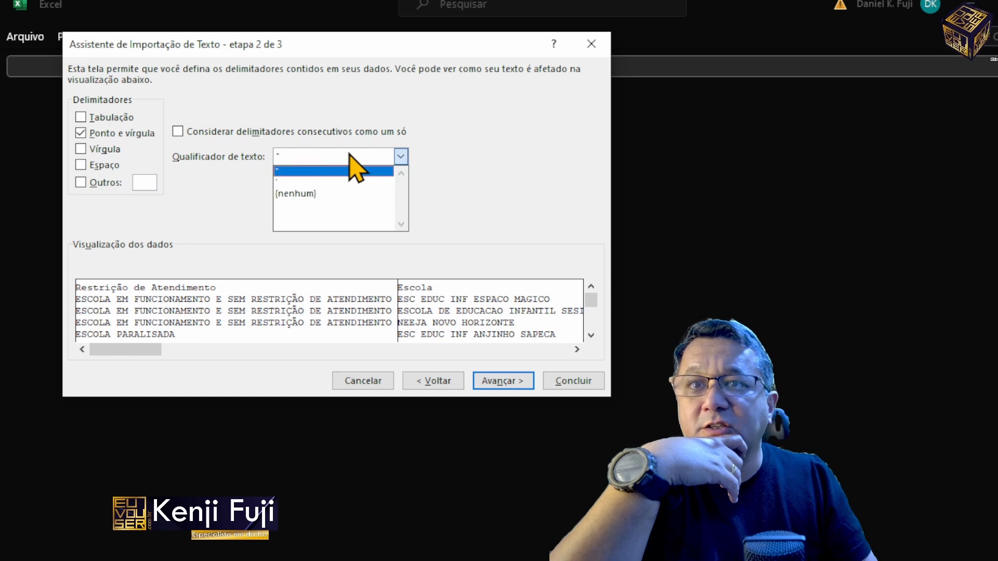
{"action": "left_click", "coordinate": [519, 166]}
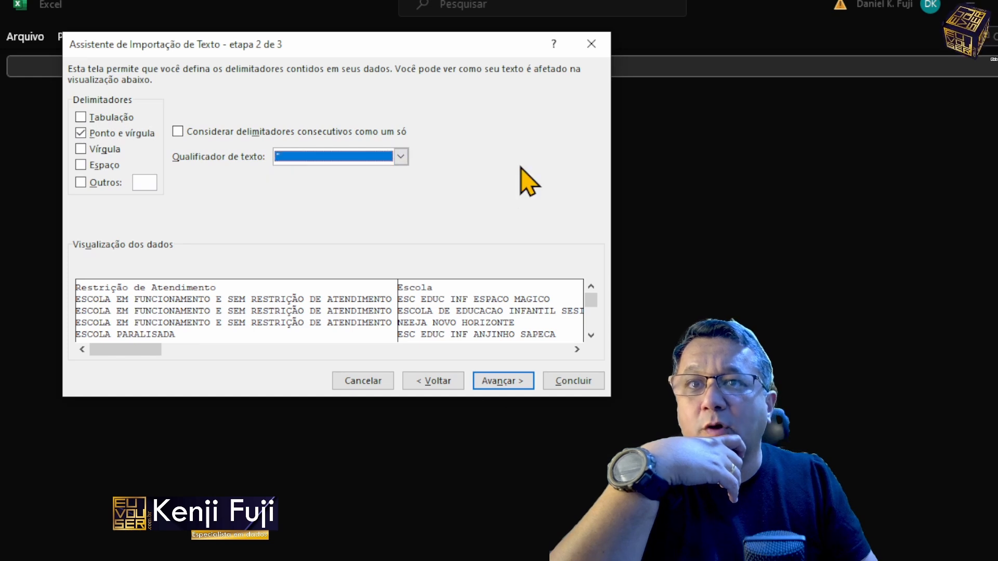
{"action": "left_click", "coordinate": [421, 353]}
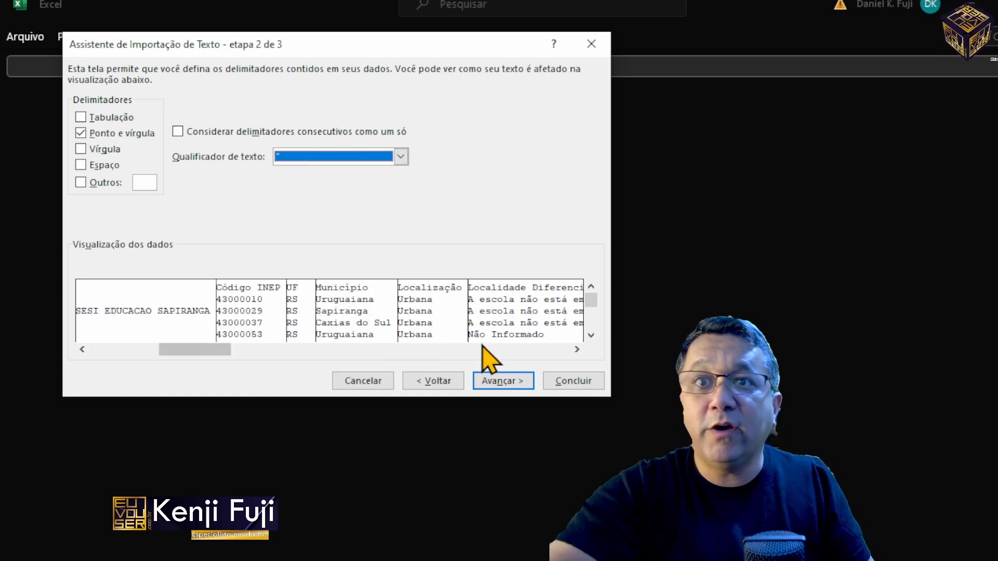
{"action": "left_click", "coordinate": [463, 350]}
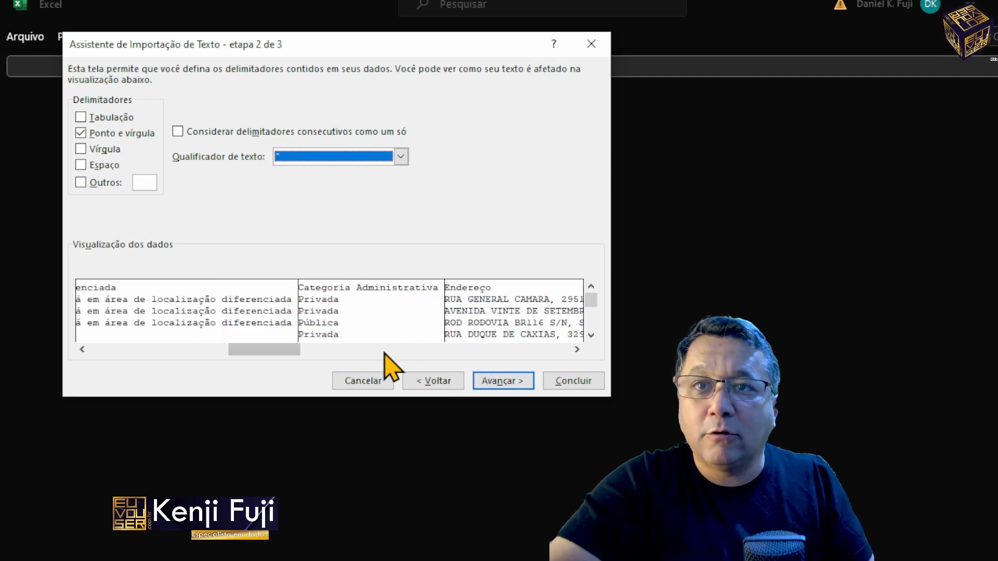
{"action": "left_click", "coordinate": [322, 351]}
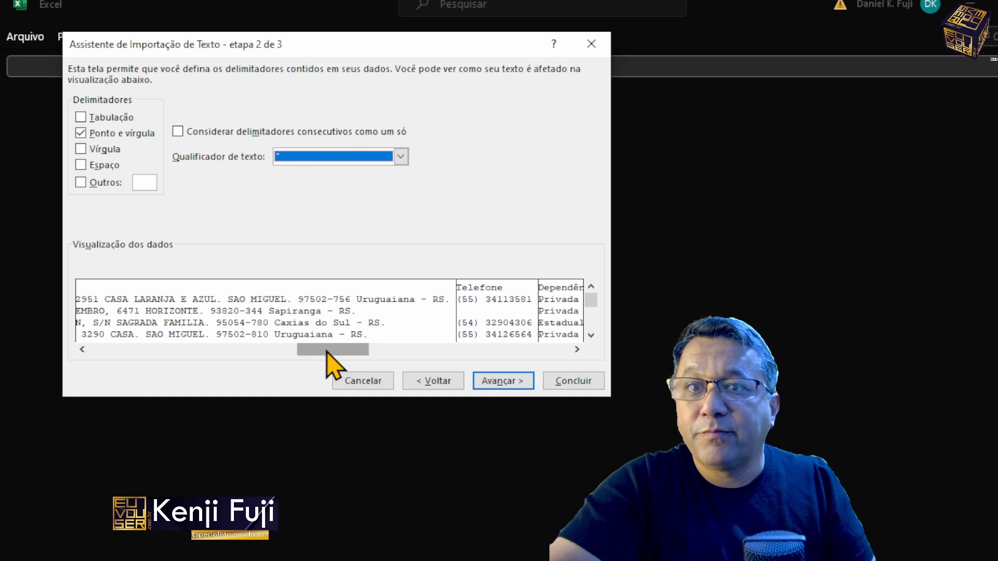
{"action": "left_click", "coordinate": [536, 350]}
{"action": "left_click", "coordinate": [535, 349]}
{"action": "left_click", "coordinate": [535, 350]}
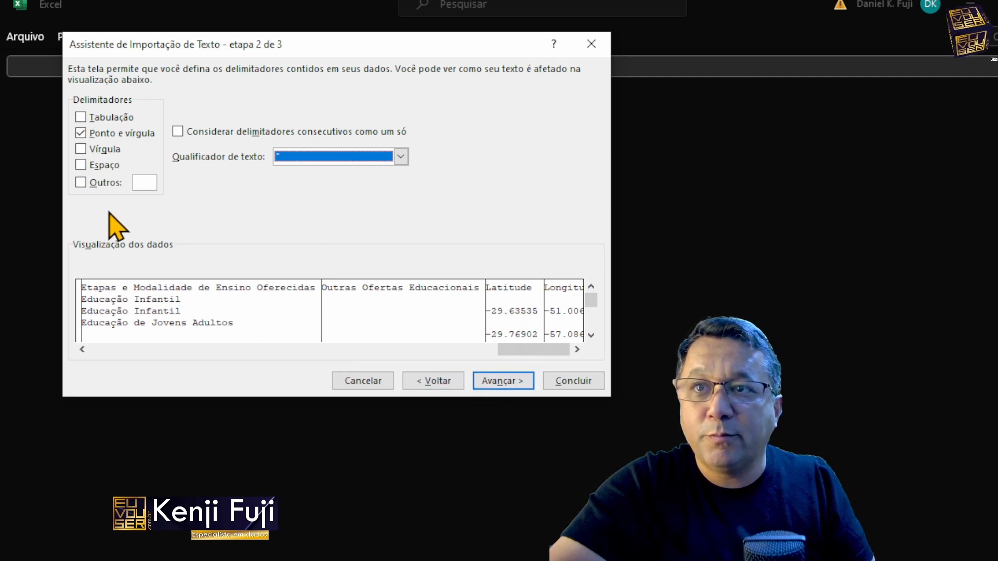
Step: Proceed to the column formats and set the Restrição de Atendimento column to Text
{"action": "left_click", "coordinate": [500, 387]}
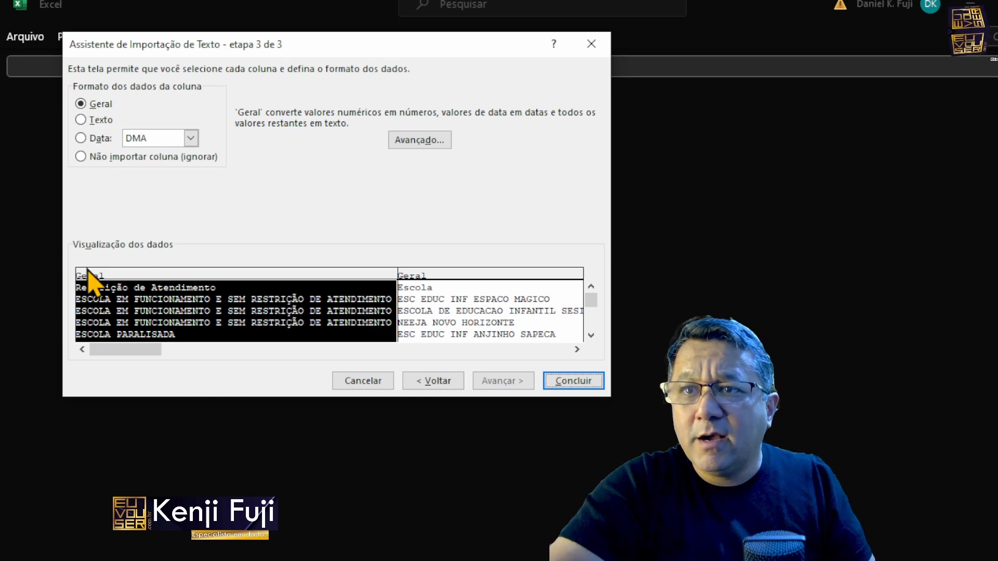
{"action": "left_click", "coordinate": [86, 104]}
{"action": "left_click", "coordinate": [103, 120]}
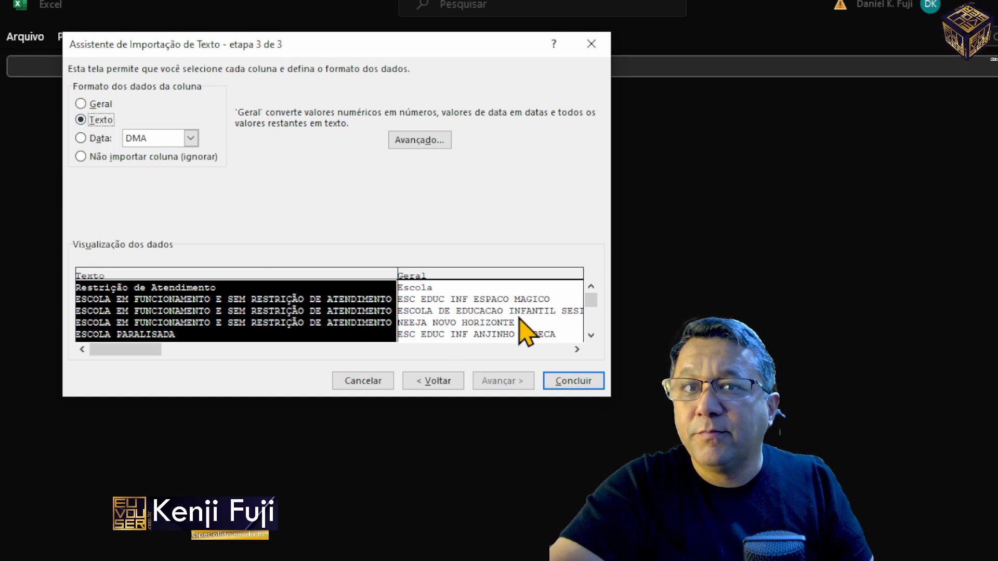
Step: Set the Escola, Código INEP and UF columns to the Text format in the import preview
{"action": "left_click", "coordinate": [519, 317]}
{"action": "left_click", "coordinate": [98, 120]}
{"action": "left_click", "coordinate": [424, 350]}
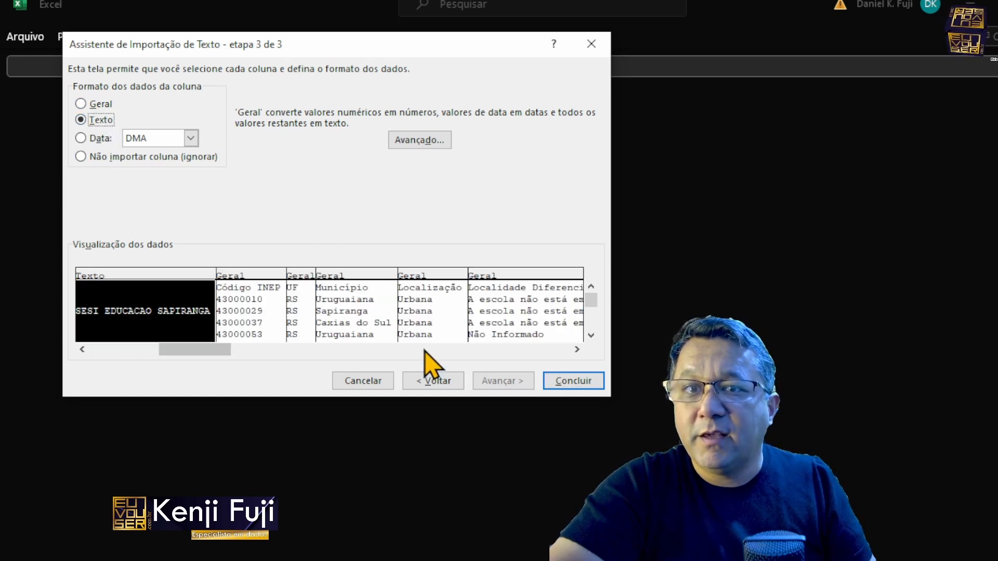
{"action": "left_click", "coordinate": [254, 289]}
{"action": "left_click", "coordinate": [104, 120]}
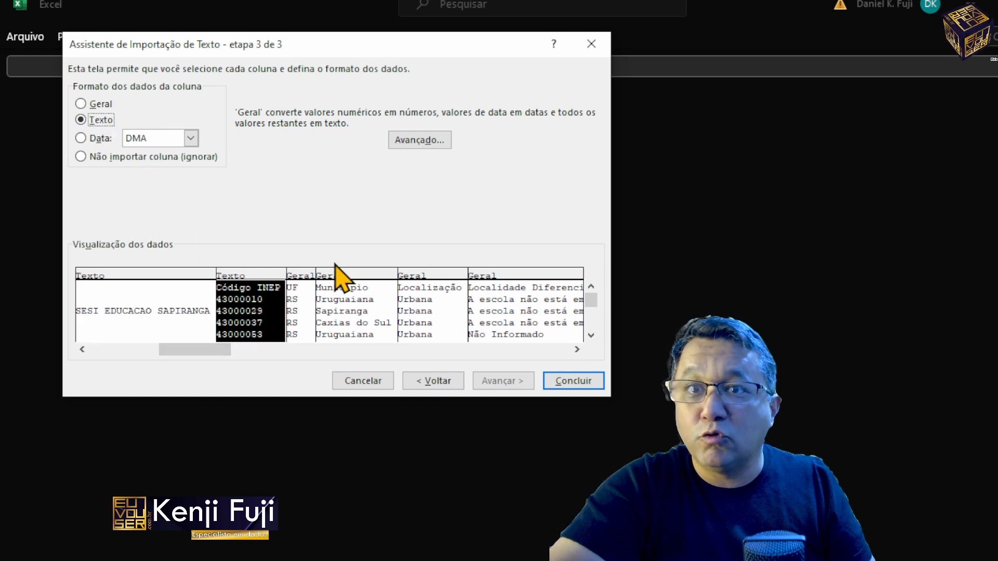
{"action": "left_click", "coordinate": [304, 311]}
{"action": "left_click", "coordinate": [90, 123]}
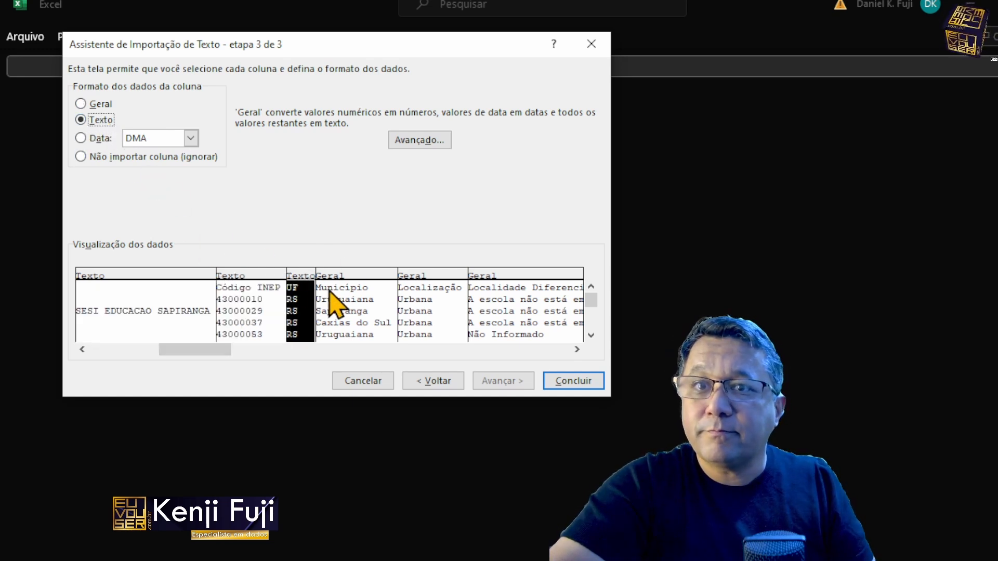
Step: Set the remaining columns from Município through Outras Ofertas Educacionais to the Text format
{"action": "left_click", "coordinate": [329, 299]}
{"action": "left_click", "coordinate": [97, 121]}
{"action": "left_click", "coordinate": [453, 312]}
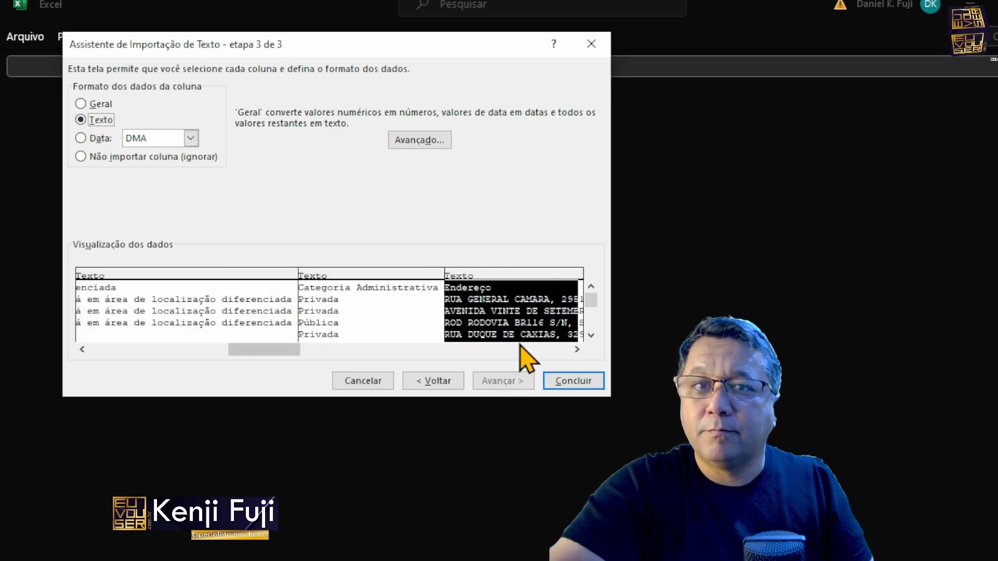
{"action": "left_click", "coordinate": [93, 121]}
{"action": "left_click", "coordinate": [519, 301]}
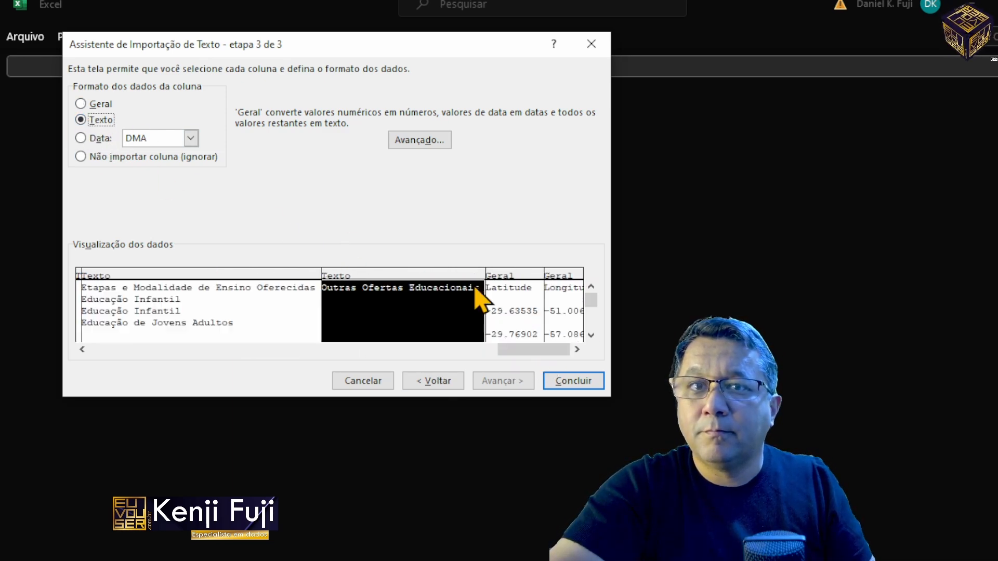
Step: Keep Latitude as General, set the decimal separator to a period and the thousands separator to a comma, and finish the import
{"action": "left_click", "coordinate": [511, 312]}
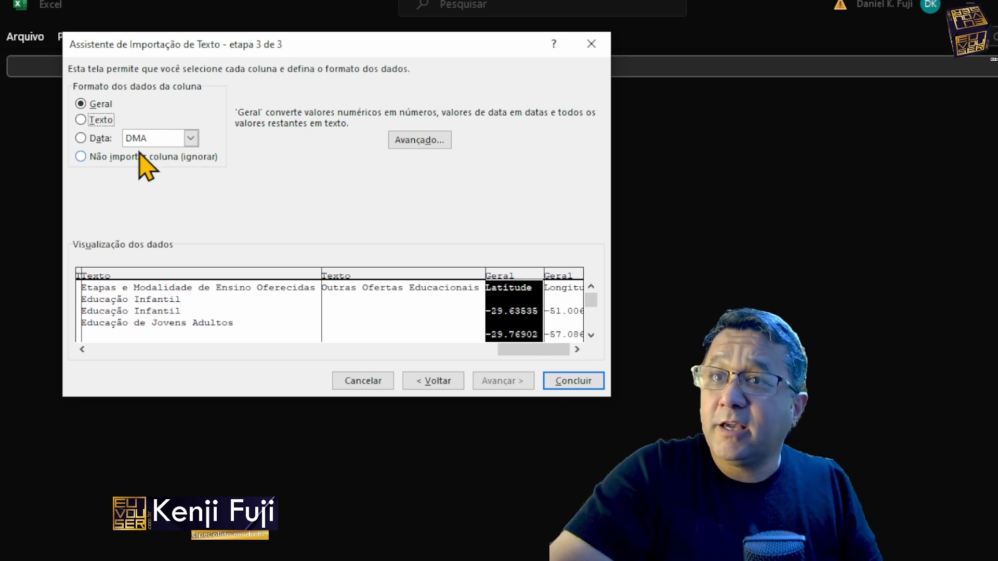
{"action": "left_click", "coordinate": [437, 146]}
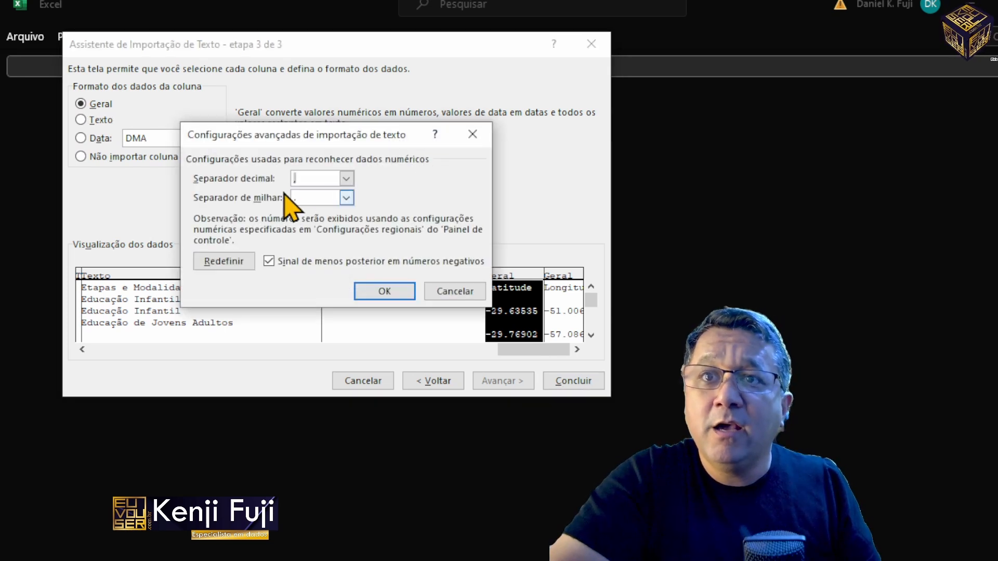
{"action": "left_click", "coordinate": [346, 178]}
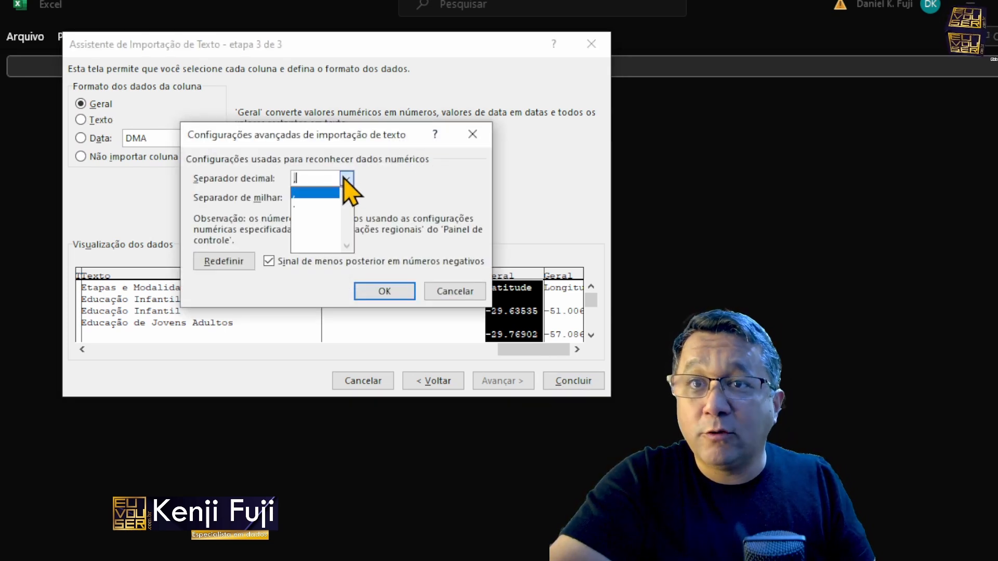
{"action": "left_click", "coordinate": [312, 204]}
{"action": "left_click", "coordinate": [346, 197]}
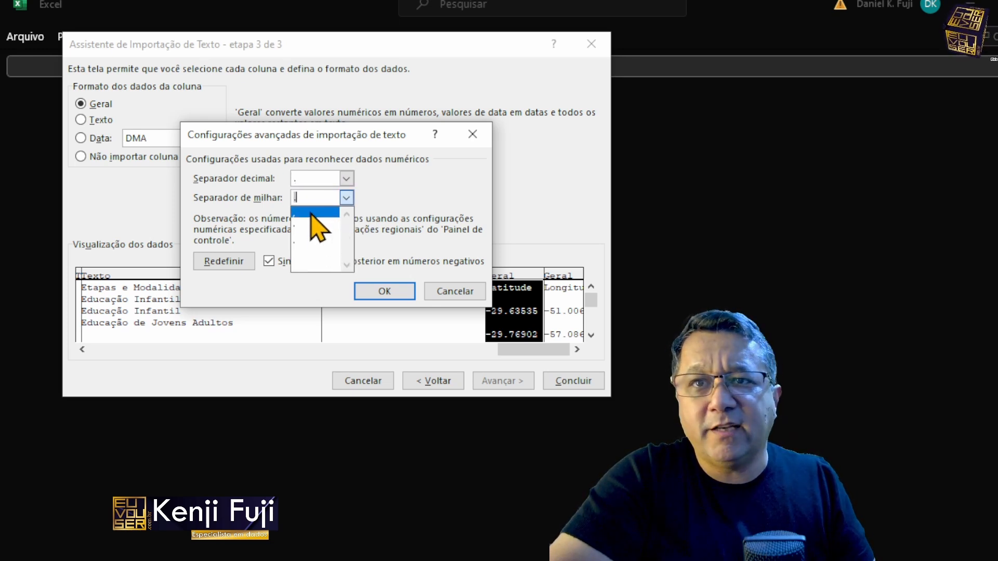
{"action": "left_click", "coordinate": [312, 213]}
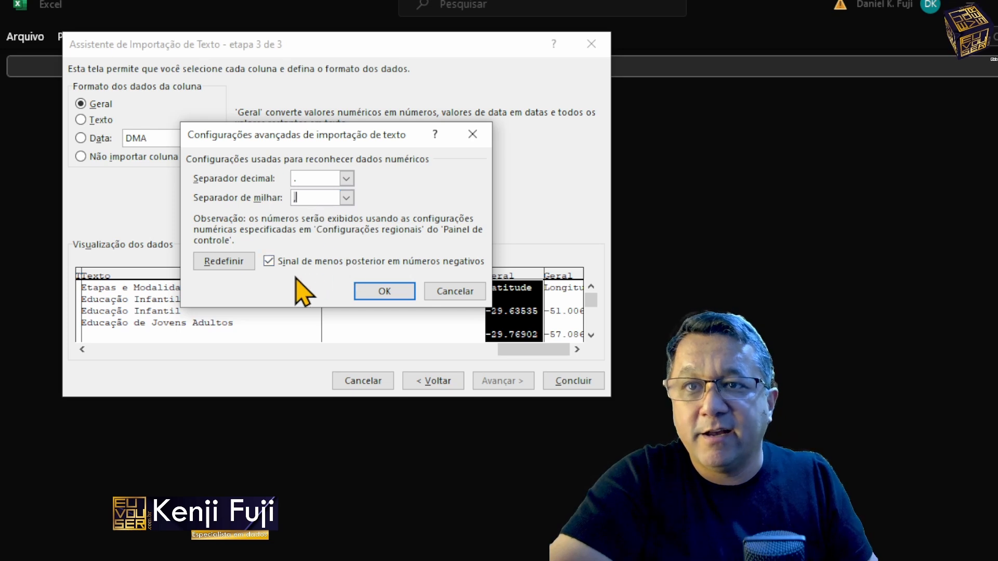
{"action": "left_click", "coordinate": [382, 291]}
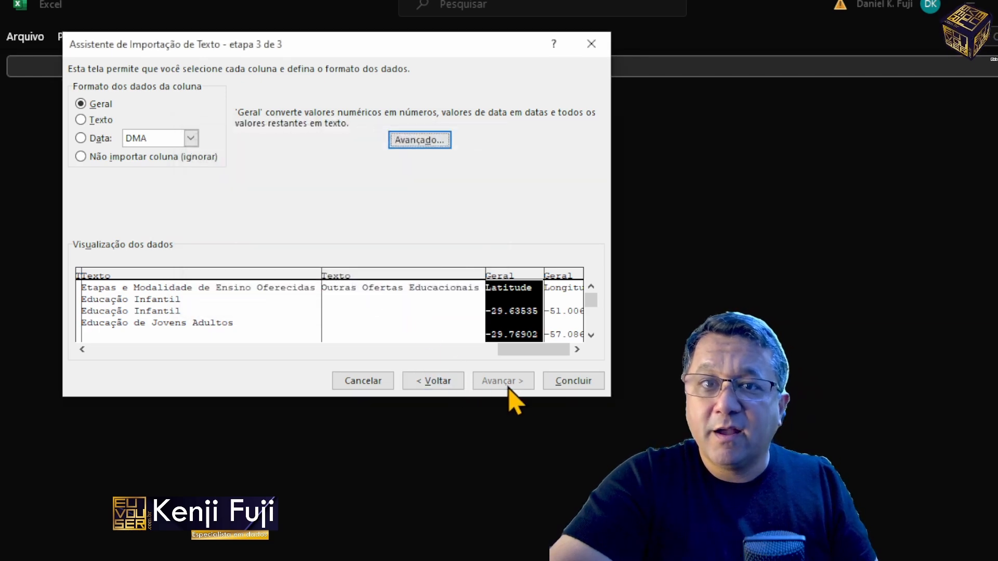
{"action": "left_click", "coordinate": [549, 385]}
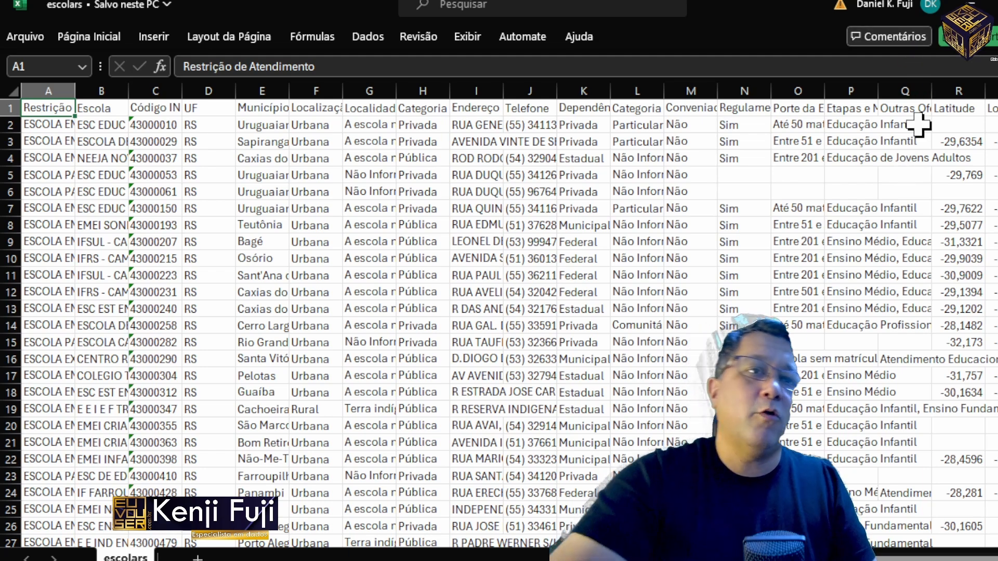
Step: Examine the imported Latitude and Longitude values and the empty columns beside them
{"action": "left_click", "coordinate": [969, 109]}
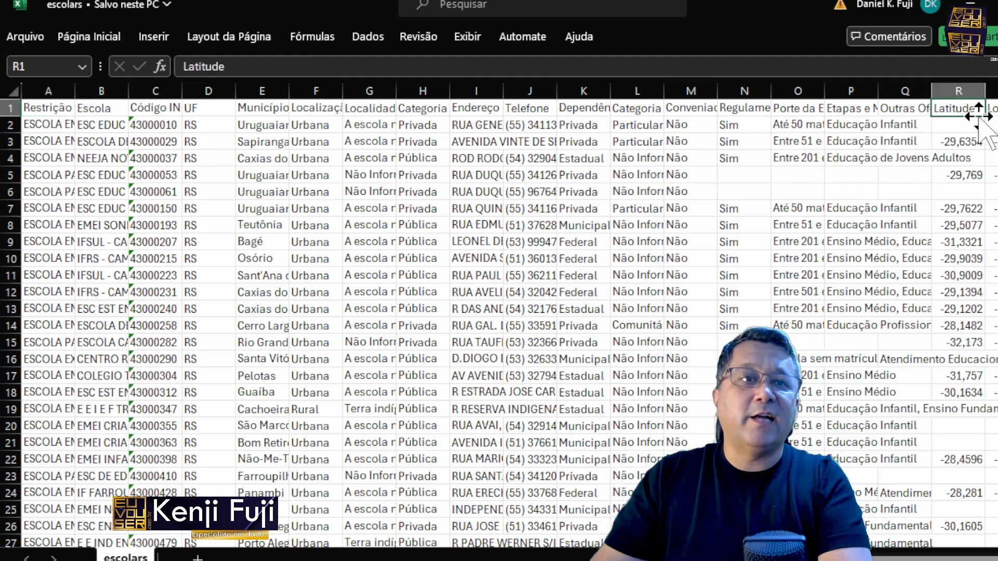
{"action": "key", "text": "Right"}
{"action": "key", "text": "Right"}
{"action": "key", "text": "Right"}
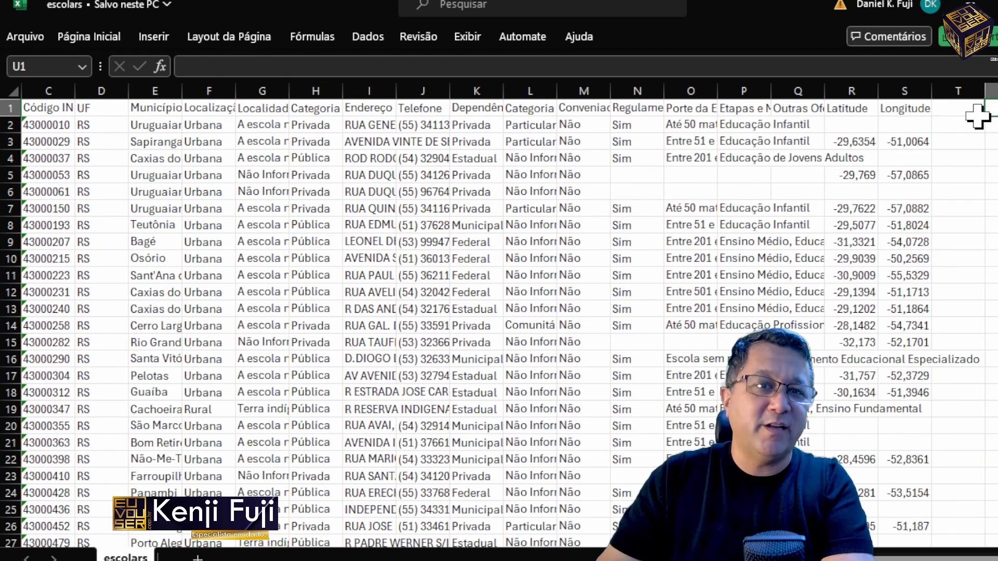
{"action": "key", "text": "Left"}
{"action": "key", "text": "Down"}
{"action": "key", "text": "Down"}
{"action": "key", "text": "Down"}
{"action": "key", "text": "Down"}
{"action": "key", "text": "Down"}
{"action": "key", "text": "Down"}
{"action": "key", "text": "Down"}
{"action": "key", "text": "Down"}
{"action": "key", "text": "Down"}
{"action": "key", "text": "Down"}
{"action": "key", "text": "Down"}
{"action": "key", "text": "Down"}
{"action": "key", "text": "Down"}
{"action": "key", "text": "Down"}
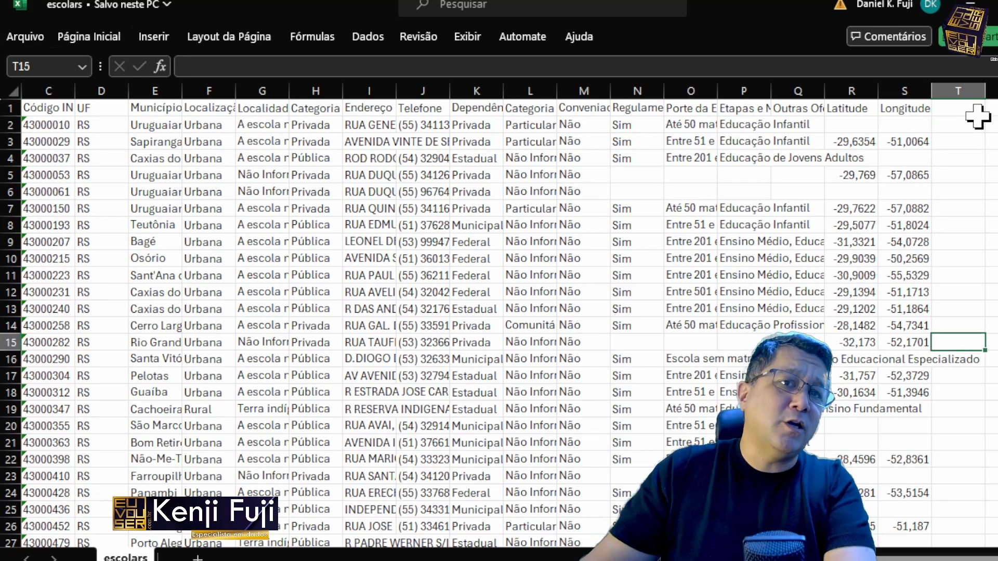
Step: Begin a text formula in cell T2 and magnify the screen to 200% with Lupa, moving its window clear of the formula
{"action": "left_click", "coordinate": [978, 120]}
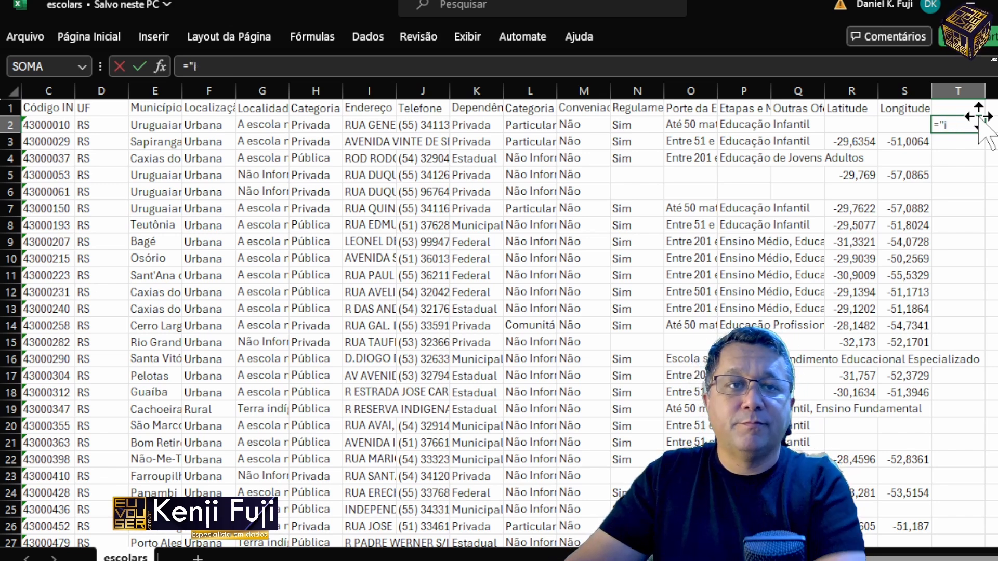
{"action": "scroll", "coordinate": [499, 316], "scroll_direction": "right", "scroll_amount": 5}
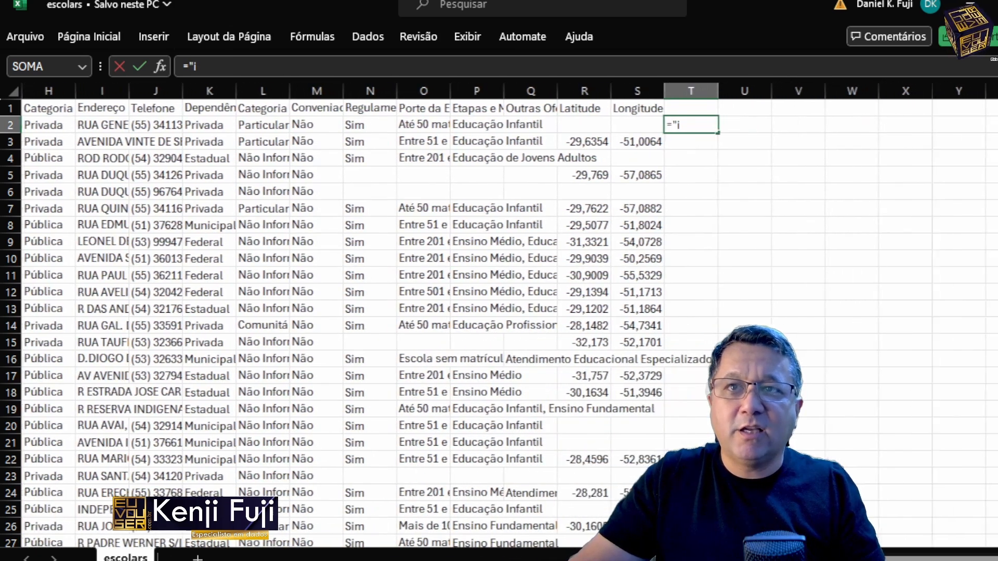
{"action": "key", "text": "super"}
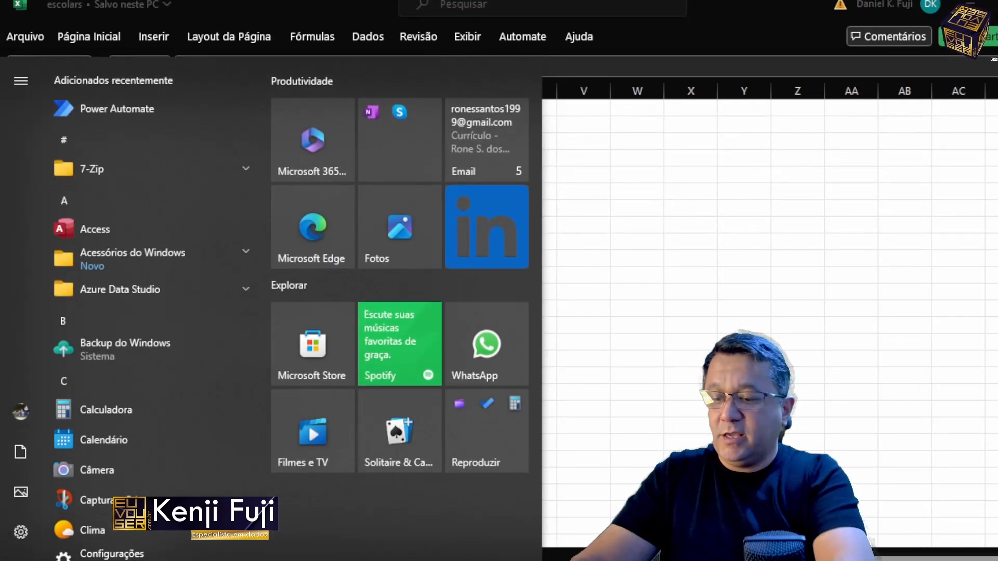
{"action": "type", "text": "nlupa"}
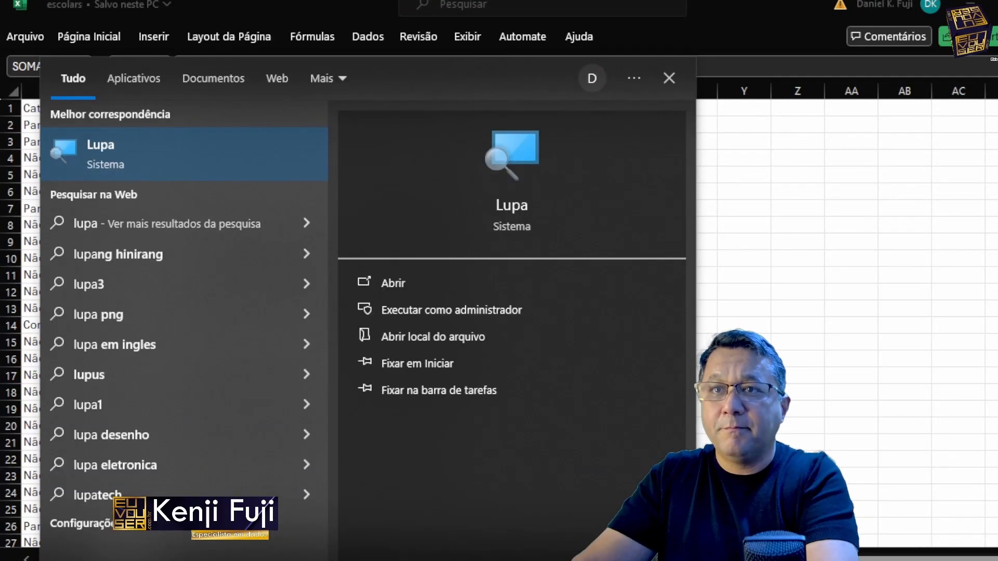
{"action": "key", "text": "Return"}
{"action": "left_click", "coordinate": [548, 56]}
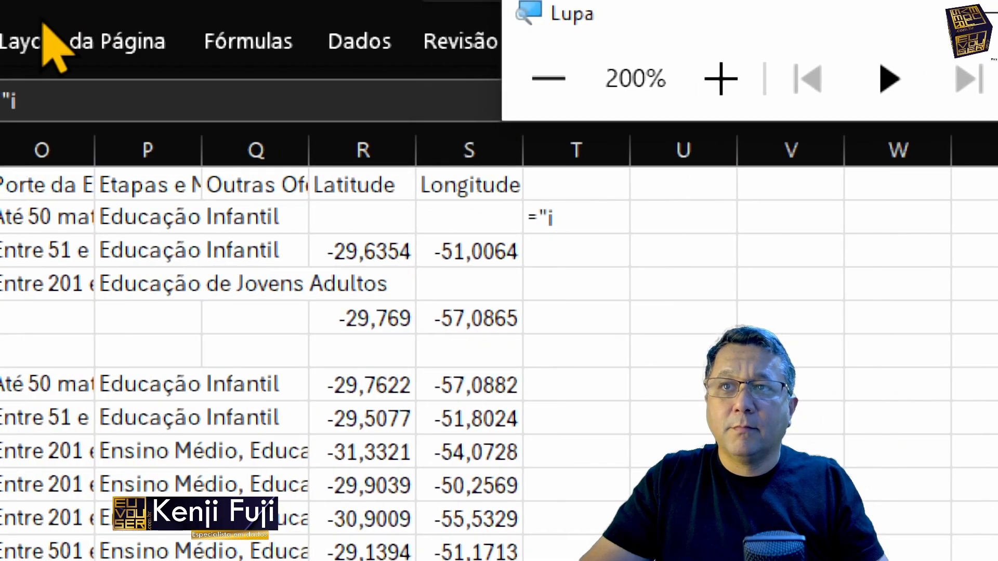
{"action": "left_click", "coordinate": [199, 96]}
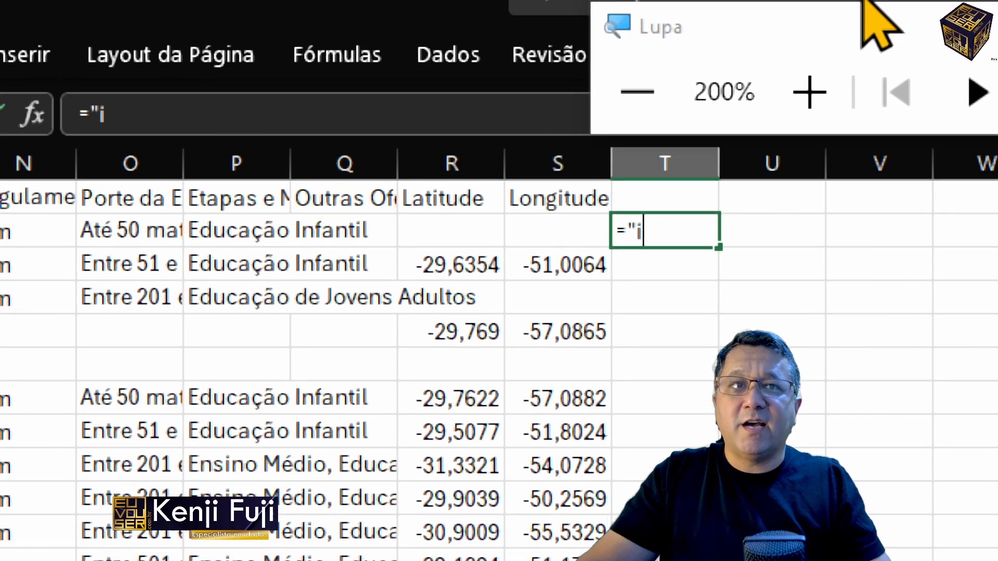
{"action": "left_click_drag", "start_coordinate": [817, 21], "coordinate": [697, 114]}
{"action": "left_click_drag", "start_coordinate": [296, 187], "coordinate": [404, 344]}
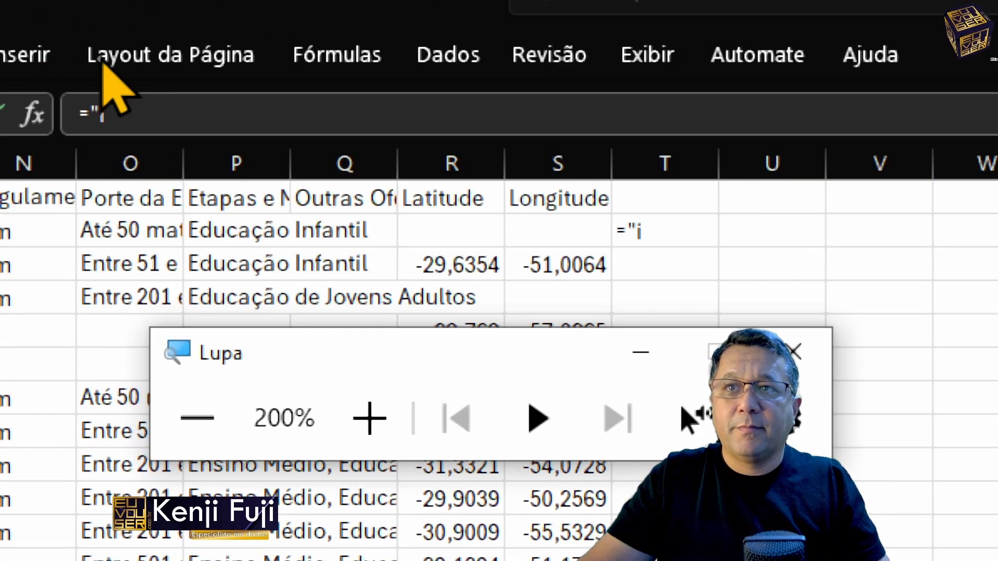
Step: Extend the T2 formula to ="insert into catalogoEscolas, copying the table name from the SQL query window
{"action": "left_click", "coordinate": [136, 124]}
{"action": "type", "text": "=\"insert into"}
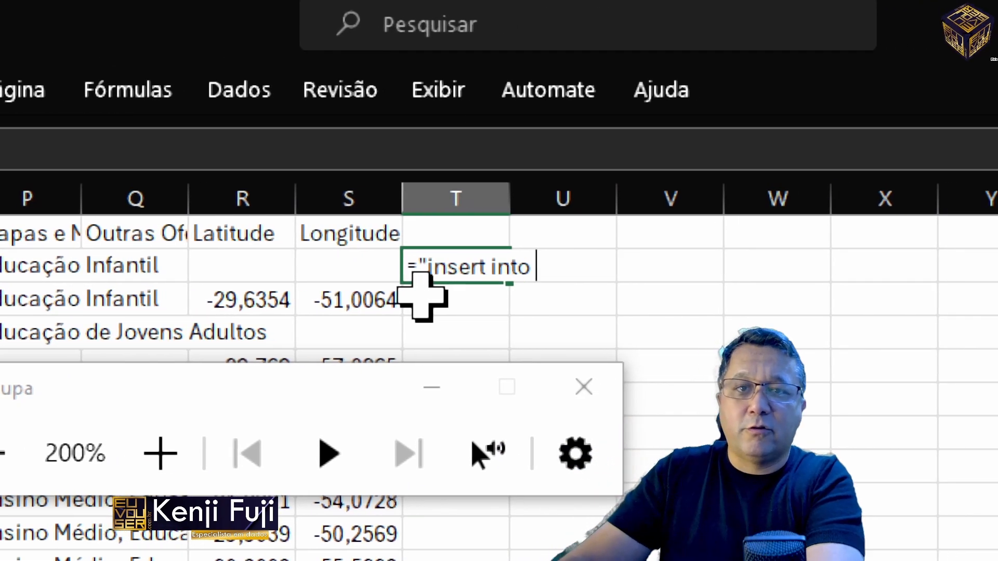
{"action": "key", "text": "alt+Tab"}
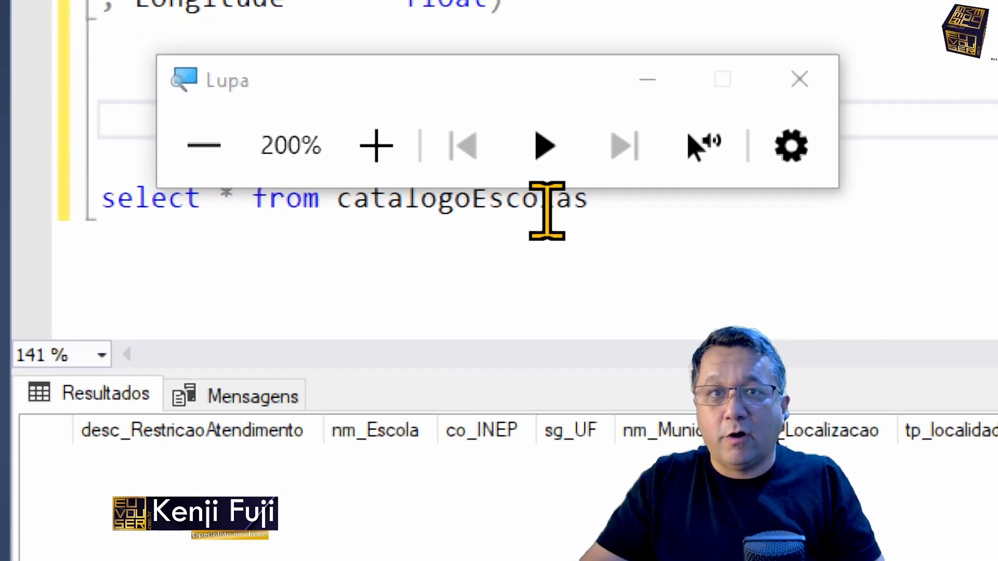
{"action": "double_click", "coordinate": [548, 151]}
{"action": "key", "text": "ctrl+c"}
{"action": "key", "text": "alt+Tab"}
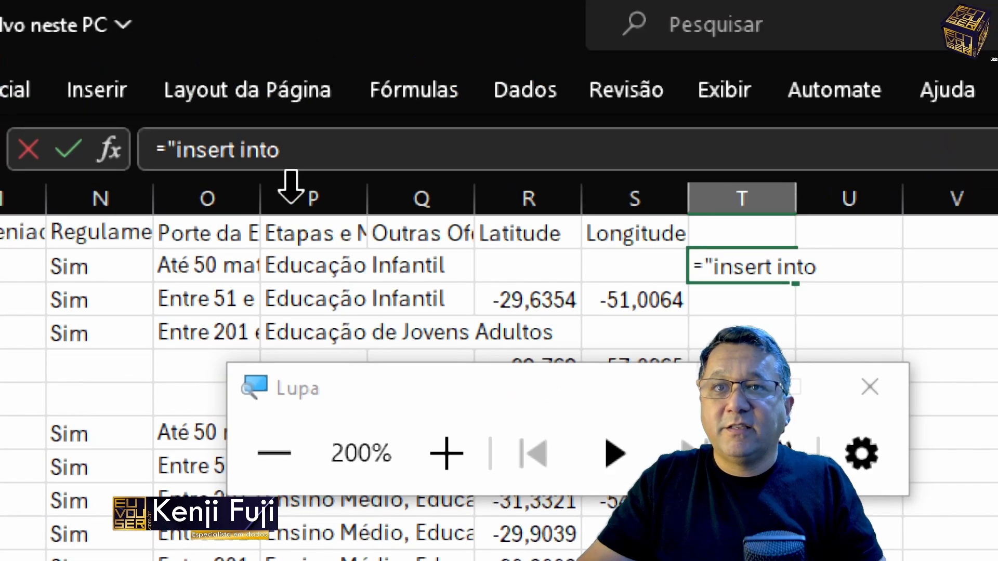
{"action": "key", "text": "ctrl+v"}
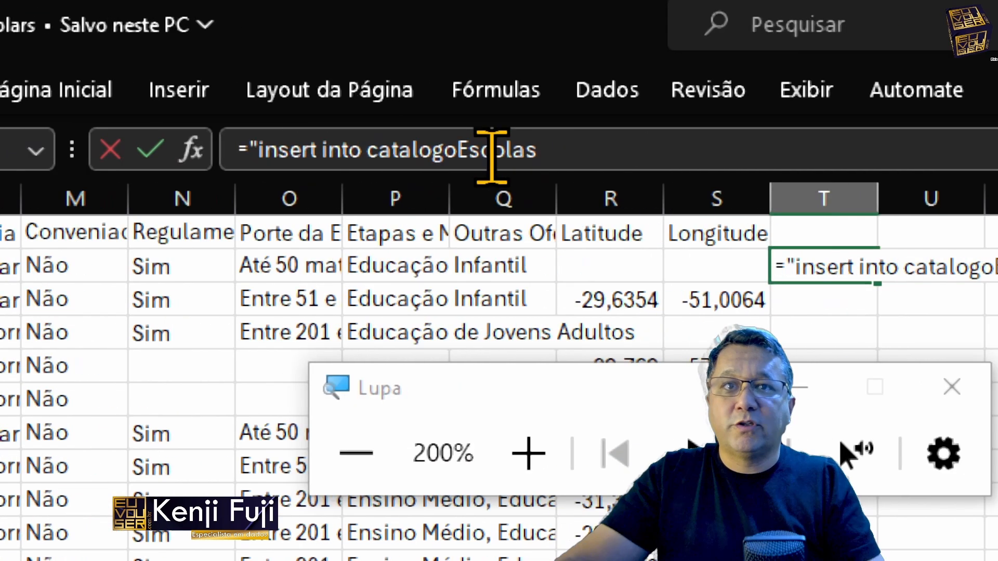
Step: Add values (' to the T2 insert statement, close the text string with a double quote and enter the formula
{"action": "type", "text": "valeu"}
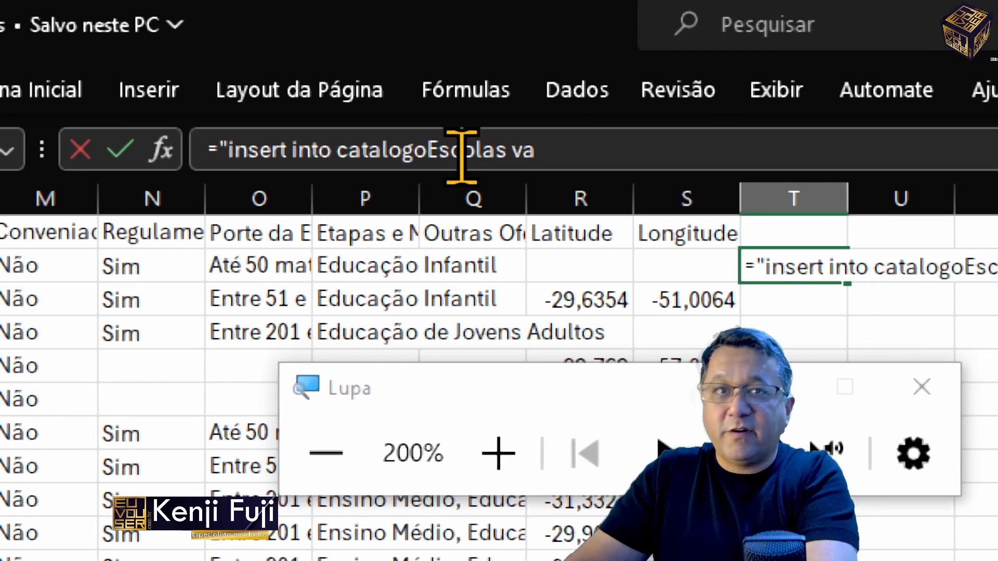
{"action": "key", "text": "BackSpace"}
{"action": "key", "text": "BackSpace"}
{"action": "type", "text": "ues ("}
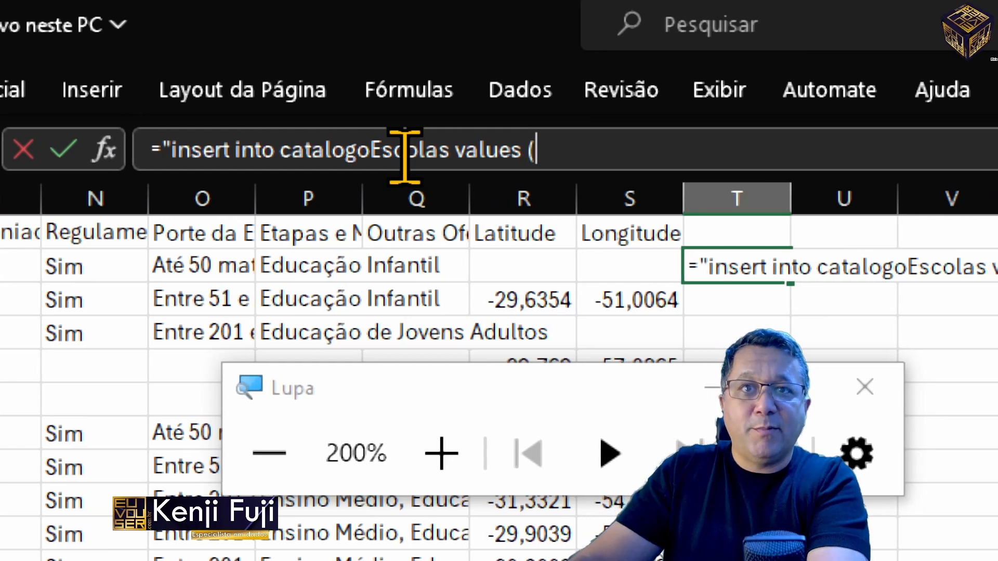
{"action": "type", "text": "'"}
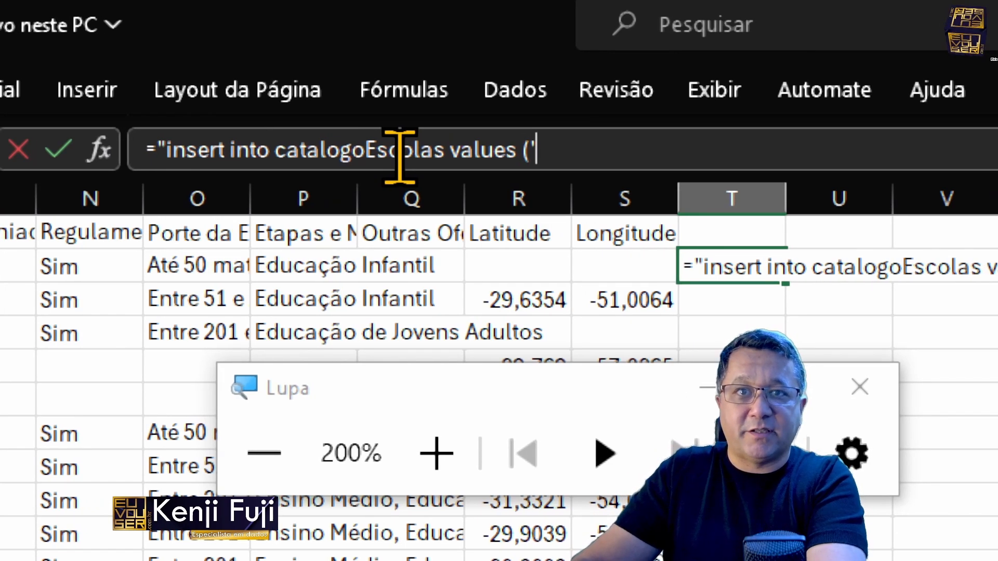
{"action": "type", "text": "\""}
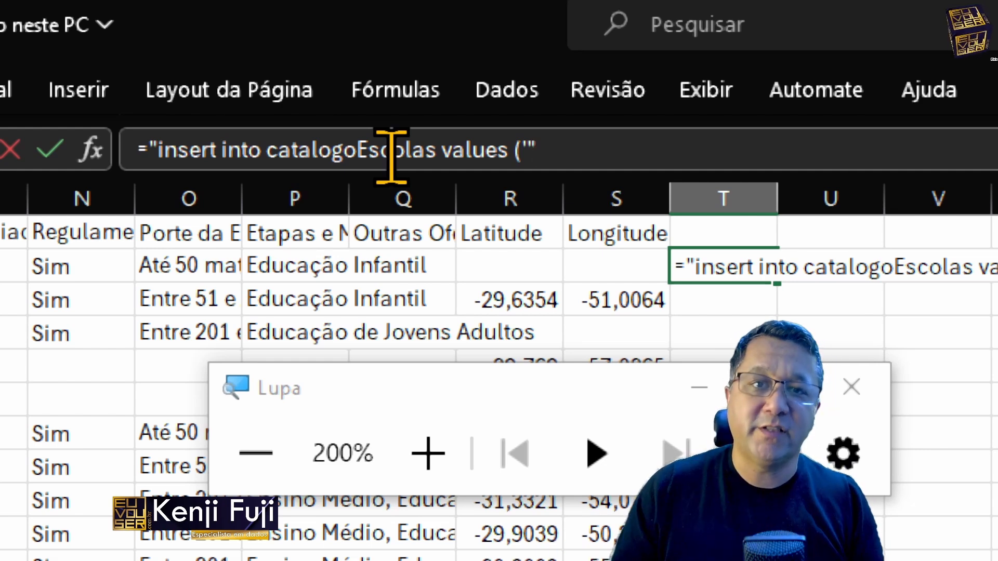
{"action": "key", "text": "Return"}
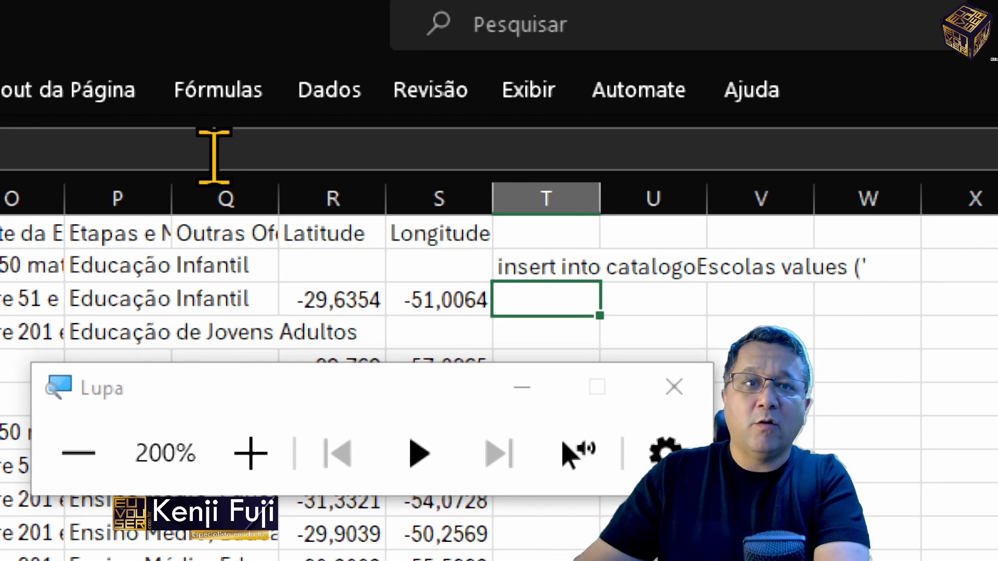
Step: Append &A2 to the insert formula in T2 and enter it
{"action": "key", "text": "Up"}
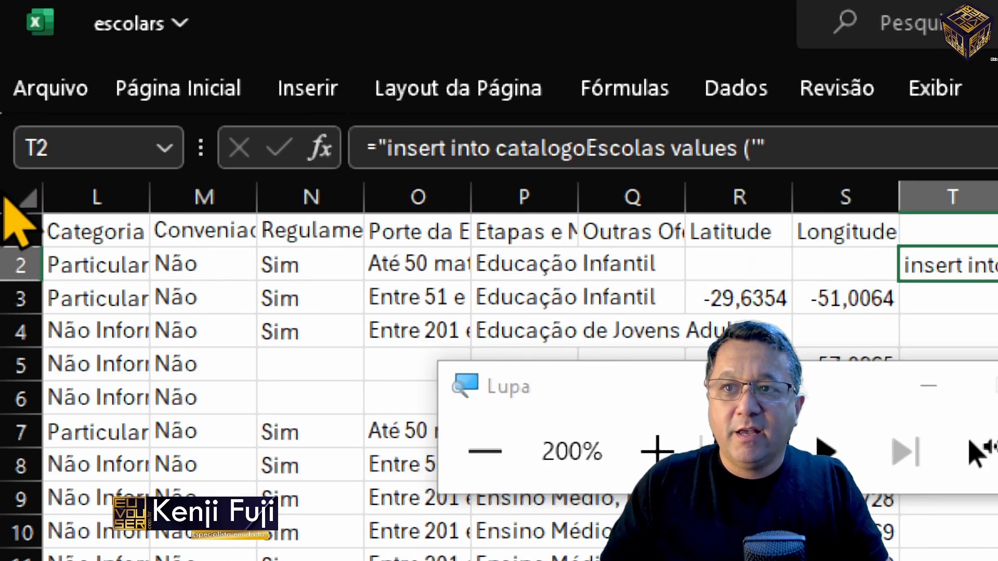
{"action": "left_click", "coordinate": [923, 151]}
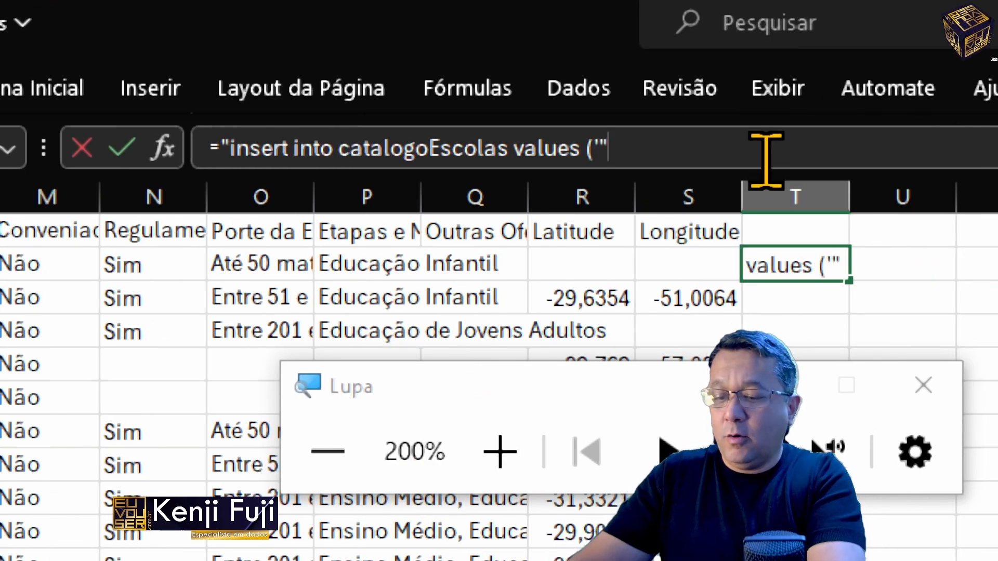
{"action": "type", "text": "&"}
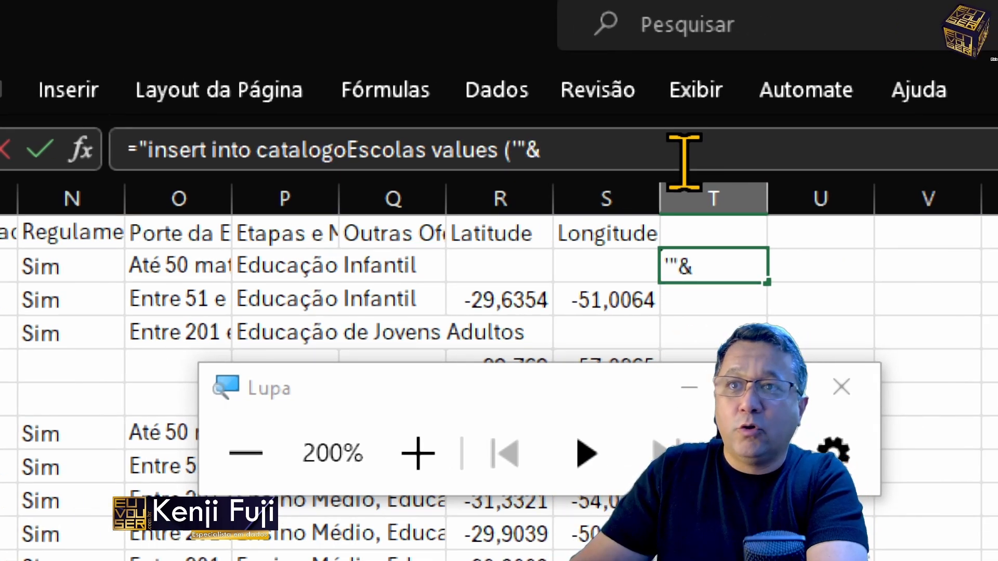
{"action": "type", "text": "a2"}
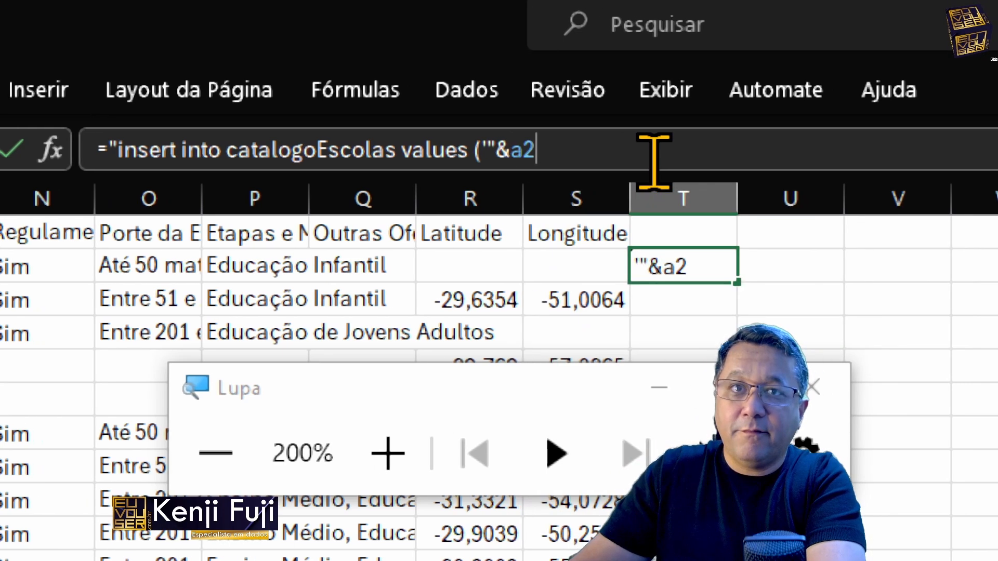
{"action": "key", "text": "Return"}
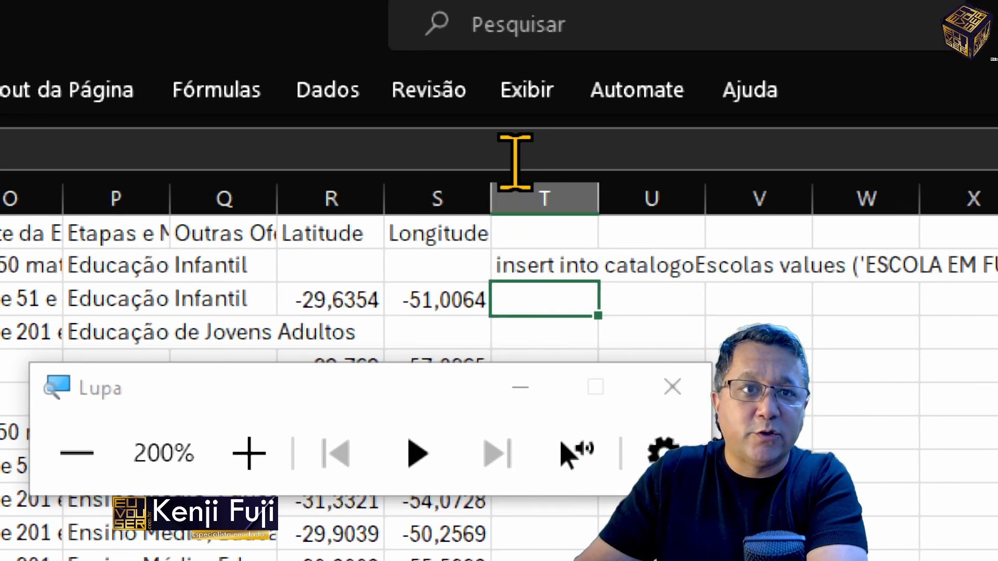
Step: Extend the T2 formula after A2 with &"','"&B2 as the second quoted, comma-separated value
{"action": "key", "text": "Up"}
{"action": "key", "text": "F2"}
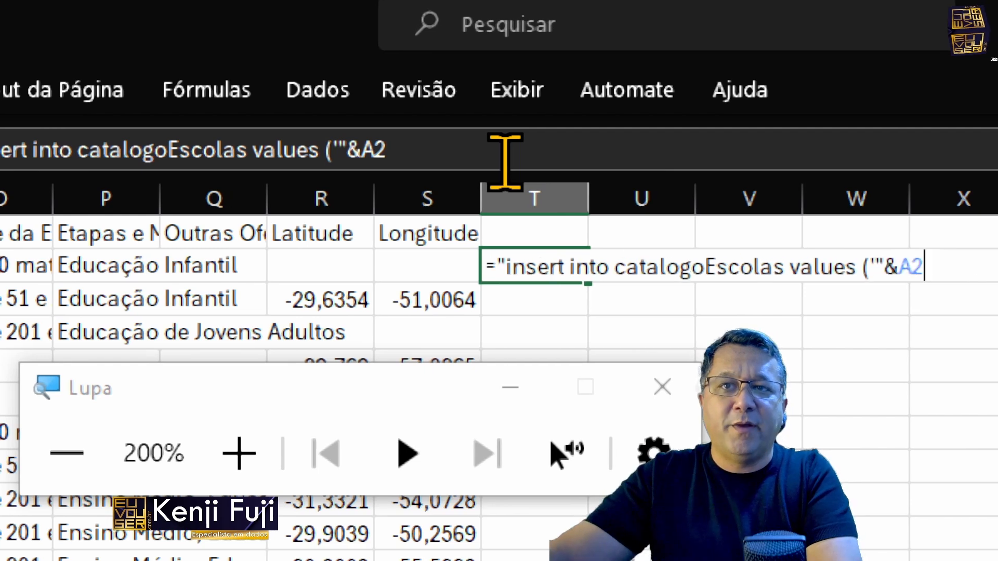
{"action": "type", "text": "&\""}
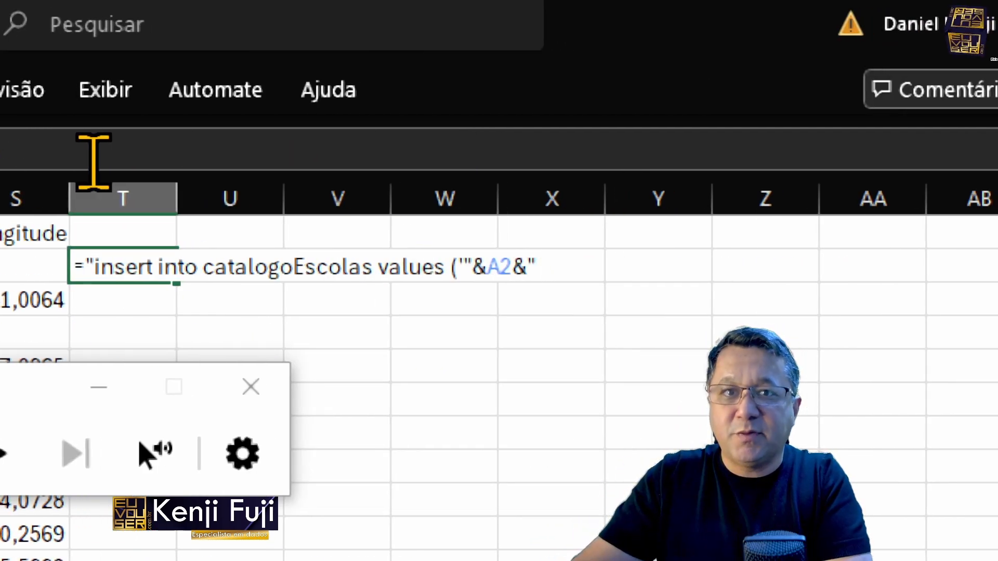
{"action": "type", "text": "'"}
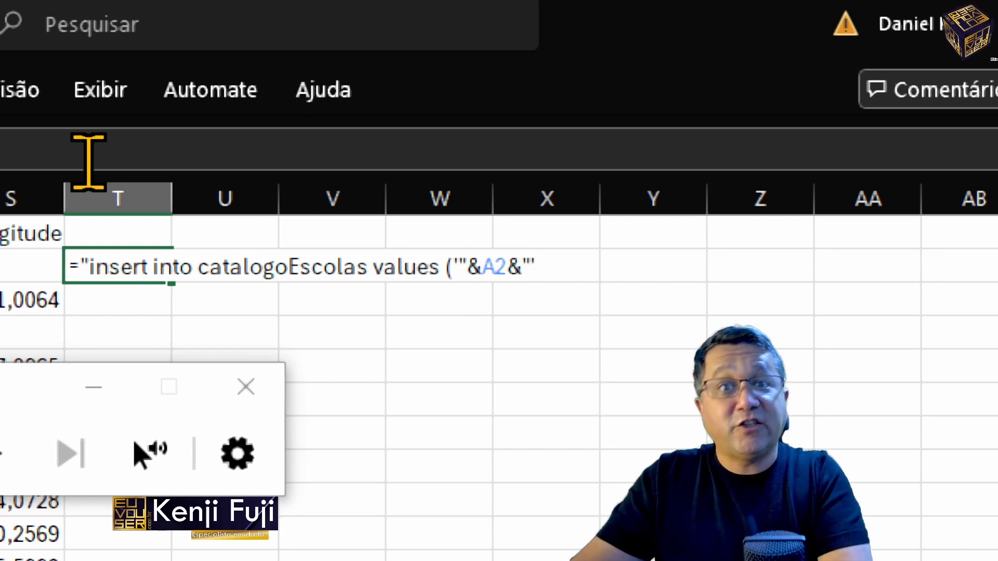
{"action": "type", "text": ",'"}
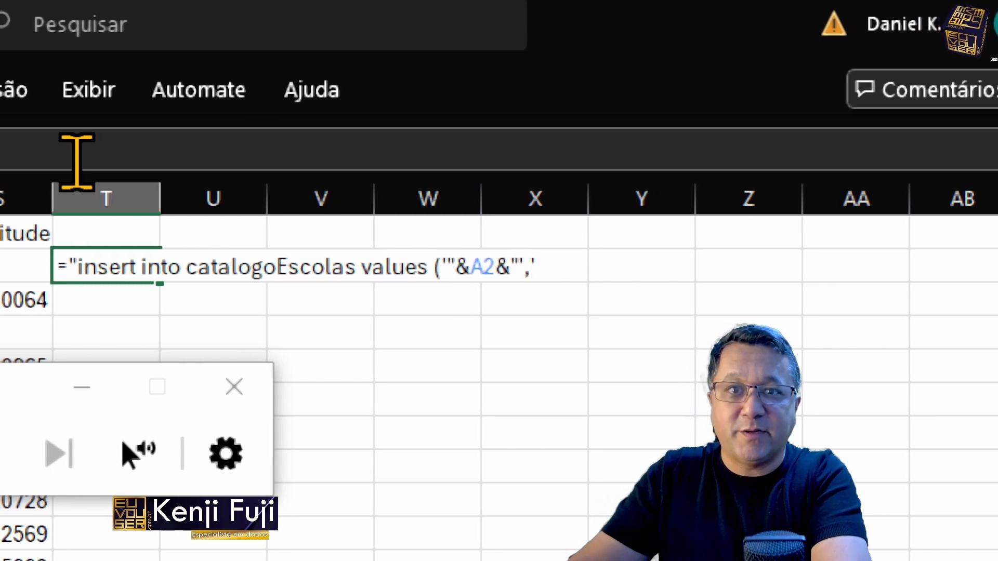
{"action": "type", "text": "\""}
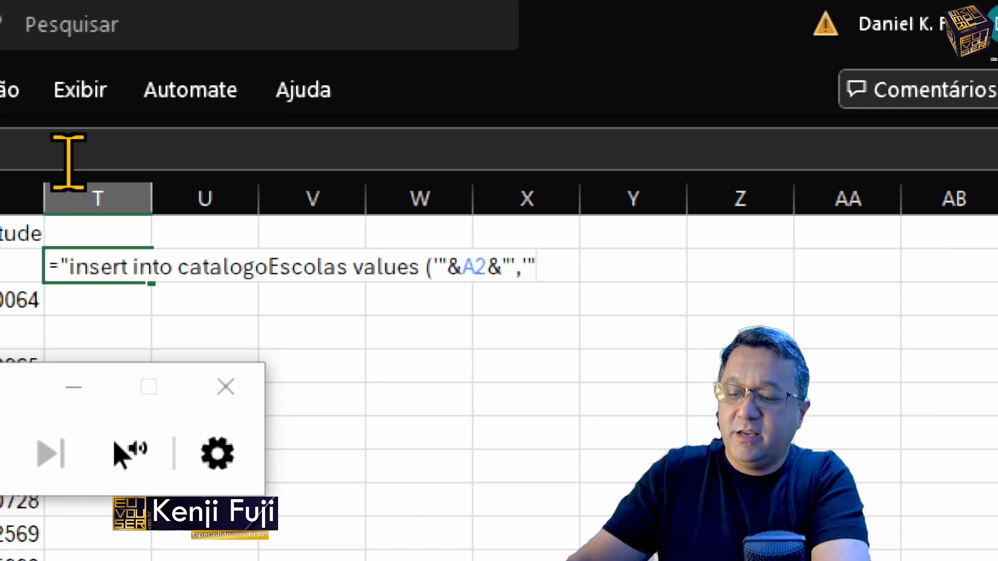
{"action": "type", "text": "&"}
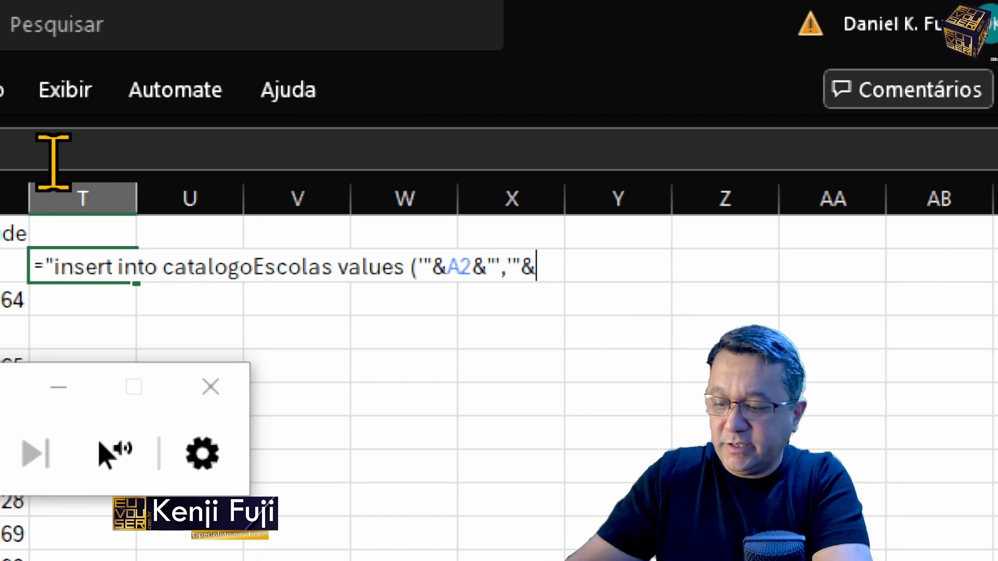
{"action": "type", "text": "b2"}
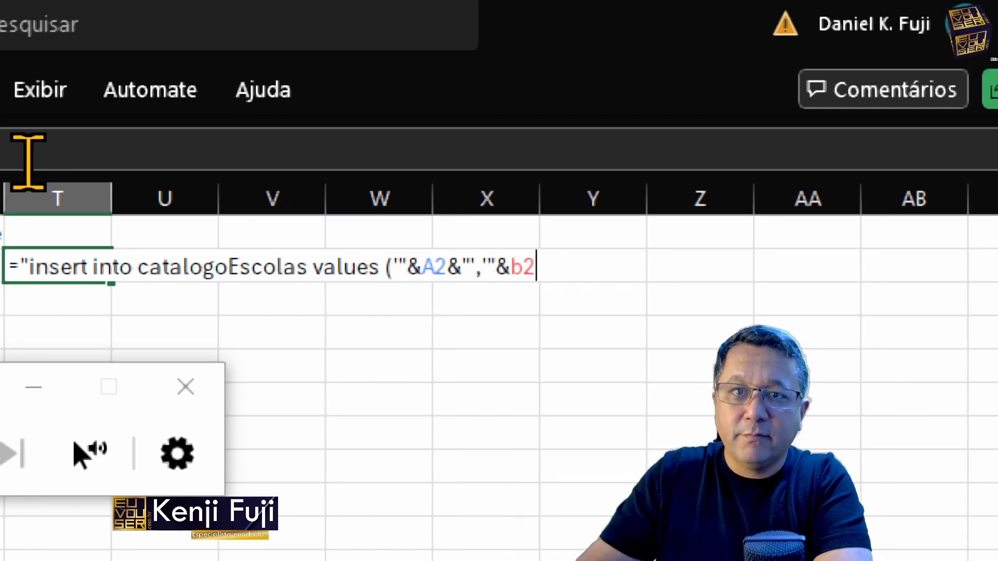
{"action": "left_click", "coordinate": [170, 141]}
{"action": "left_click_drag", "start_coordinate": [171, 141], "coordinate": [329, 149]}
{"action": "key", "text": "ctrl+c"}
{"action": "left_click", "coordinate": [329, 149]}
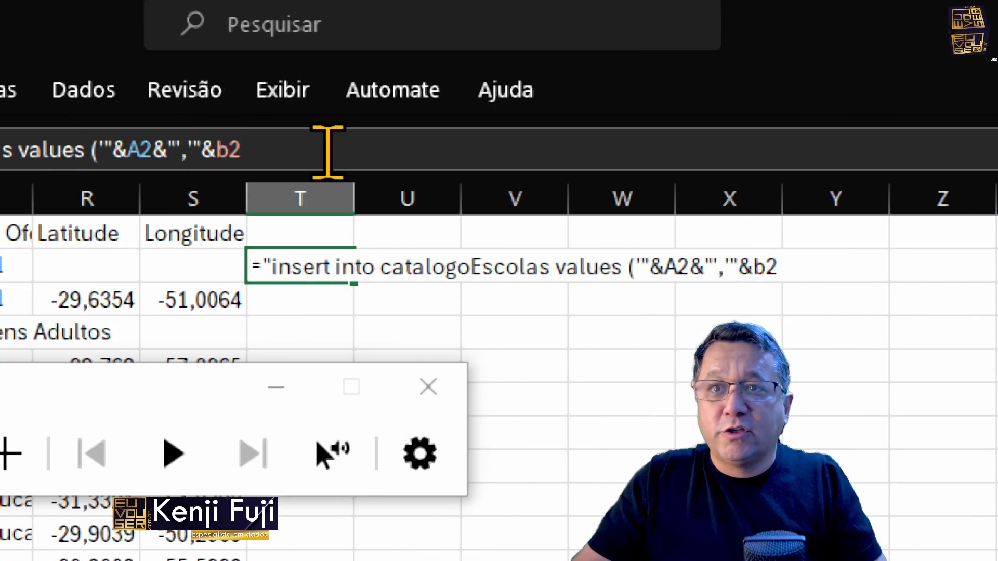
{"action": "key", "text": "ctrl+v"}
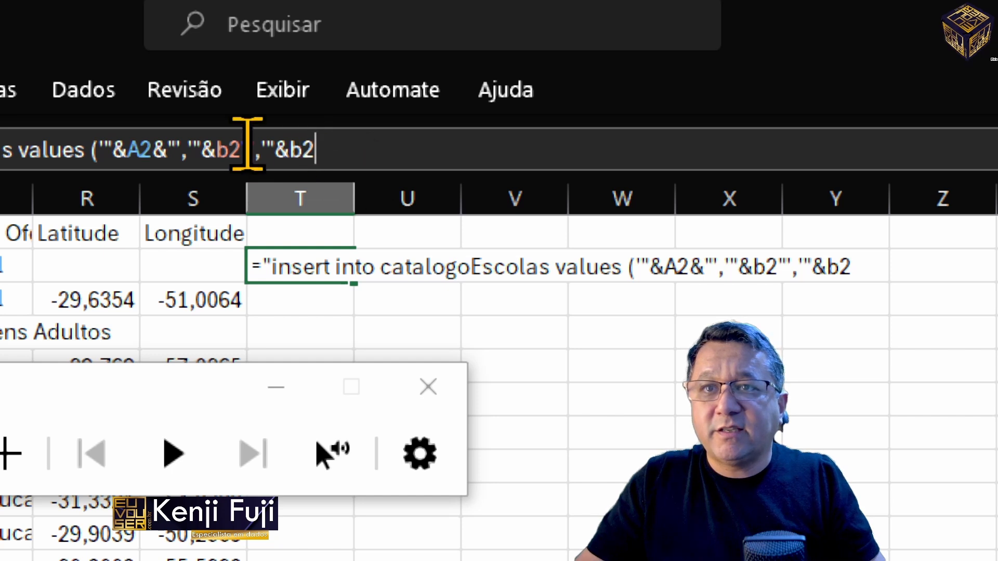
{"action": "key", "text": "BackSpace"}
{"action": "key", "text": "BackSpace"}
{"action": "key", "text": "BackSpace"}
{"action": "key", "text": "BackSpace"}
{"action": "key", "text": "BackSpace"}
{"action": "key", "text": "BackSpace"}
{"action": "key", "text": "BackSpace"}
{"action": "key", "text": "BackSpace"}
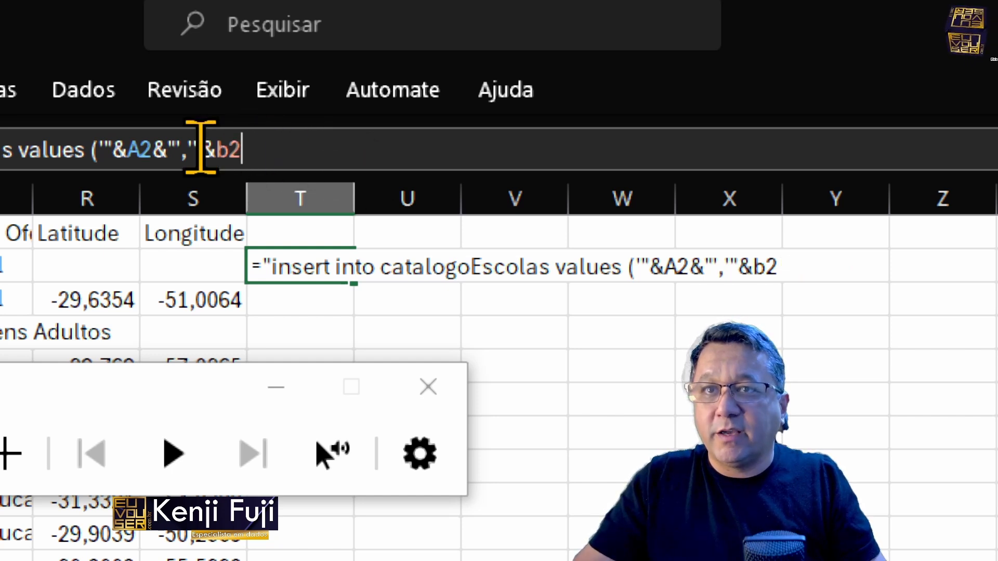
Step: Copy the &"','"&b2 fragment in the T2 formula and paste it repeatedly at the end to make slots for the remaining columns
{"action": "left_click_drag", "start_coordinate": [154, 147], "coordinate": [263, 151]}
{"action": "left_click", "coordinate": [392, 152]}
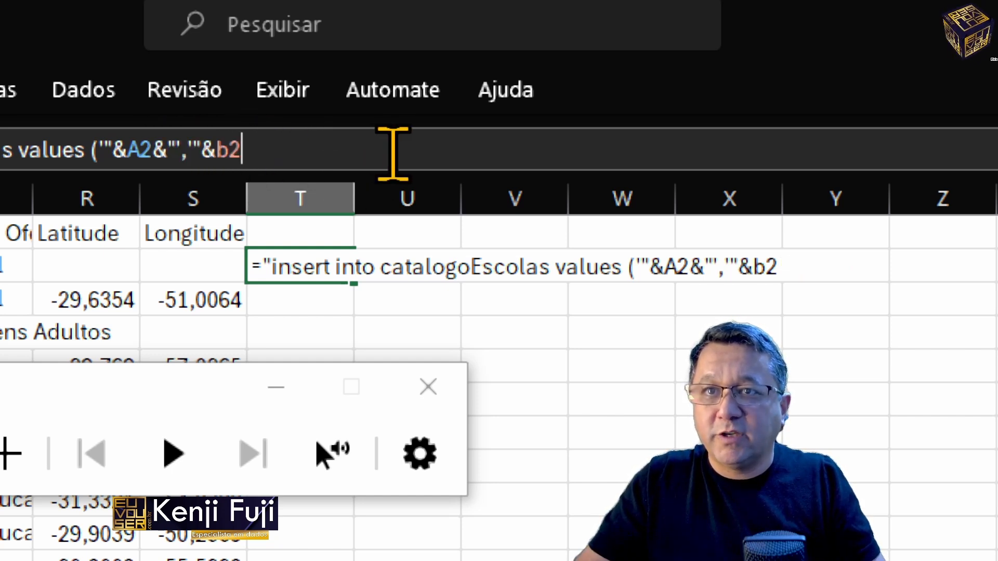
{"action": "key", "text": "ctrl+v"}
{"action": "key", "text": "ctrl+v"}
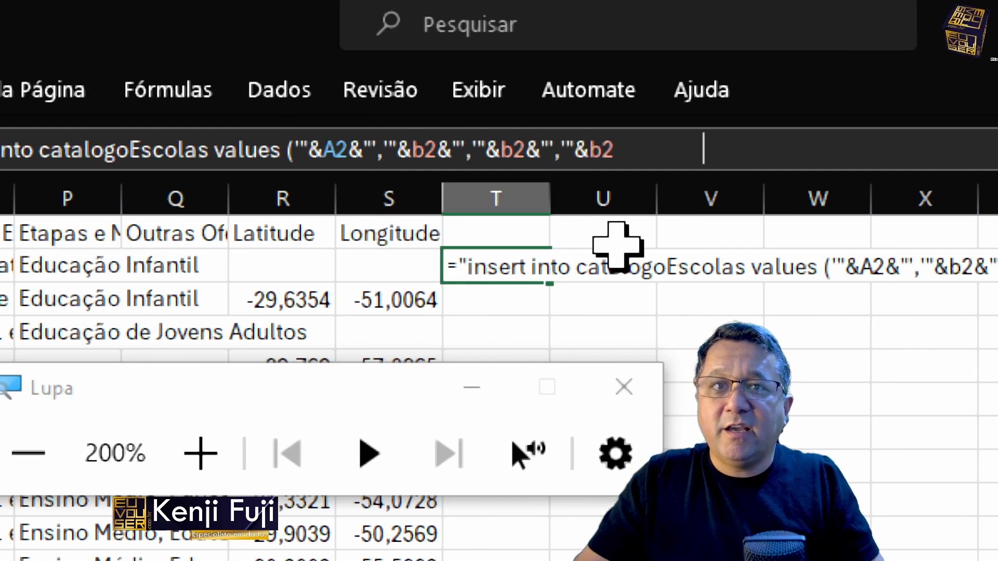
{"action": "key", "text": "ctrl+v"}
{"action": "key", "text": "ctrl+v"}
{"action": "key", "text": "ctrl+v"}
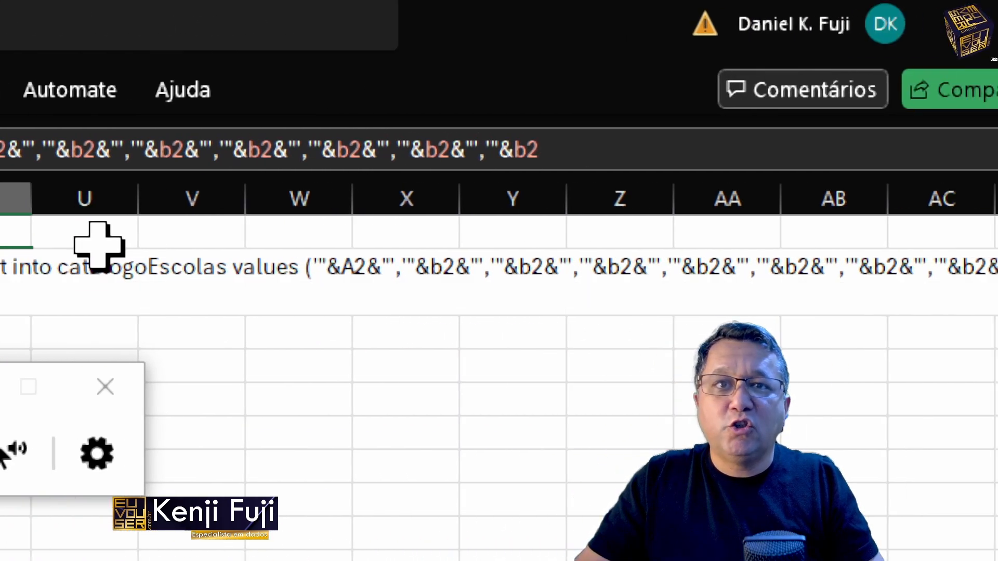
{"action": "key", "text": "ctrl+v"}
{"action": "key", "text": "ctrl+v"}
{"action": "key", "text": "ctrl+v"}
{"action": "key", "text": "ctrl+v"}
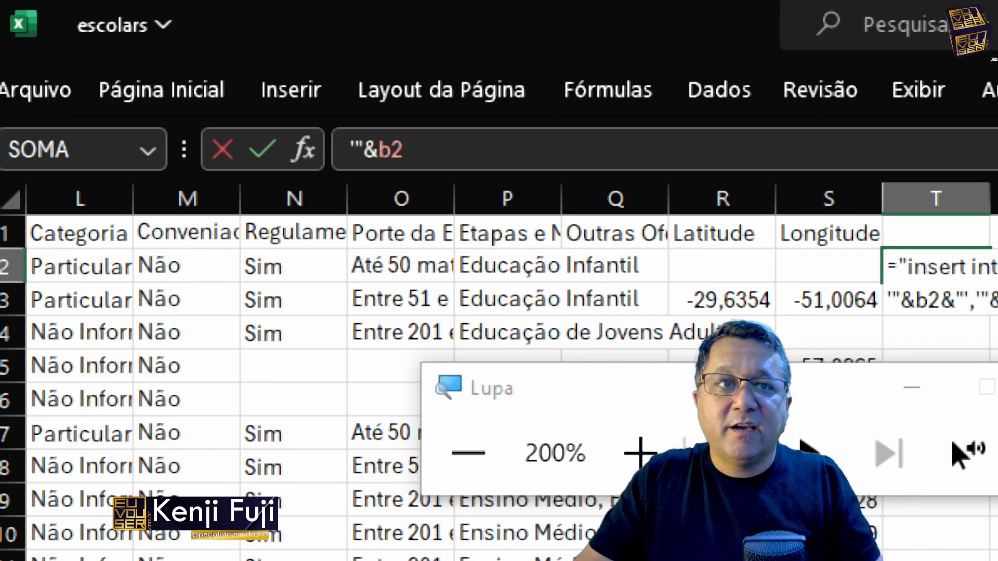
{"action": "key", "text": "ctrl+v"}
{"action": "key", "text": "ctrl+v"}
{"action": "key", "text": "ctrl+v"}
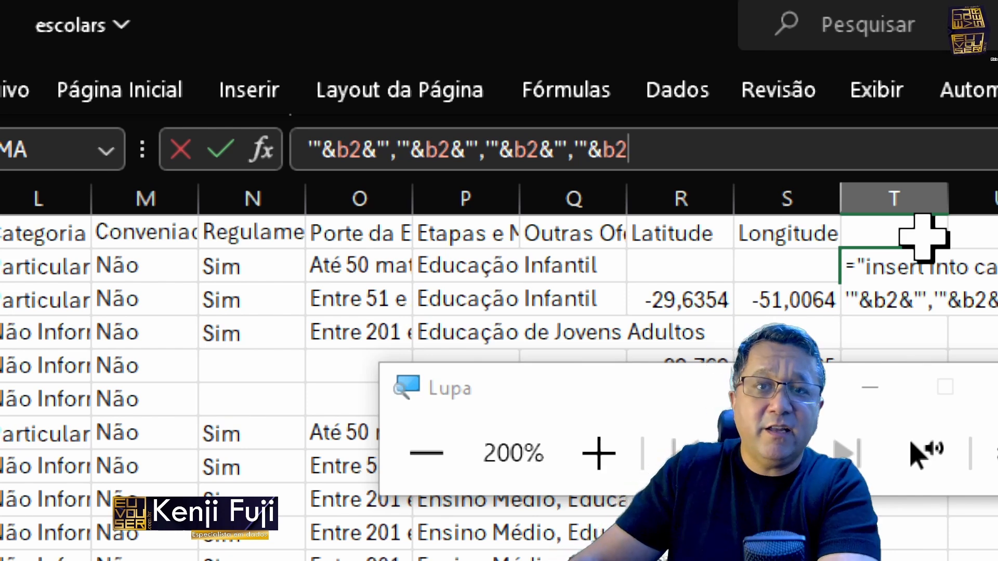
{"action": "key", "text": "ctrl+v"}
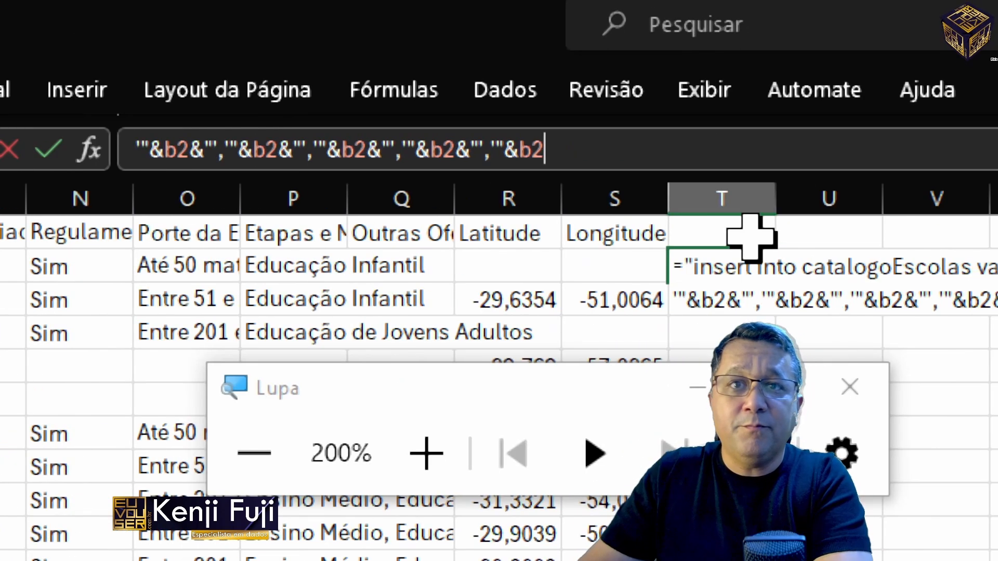
Step: Remove the surplus trailing reference from the T2 formula, end the insert statement with ');" and enter the formula
{"action": "key", "text": "BackSpace"}
{"action": "key", "text": "BackSpace"}
{"action": "key", "text": "BackSpace"}
{"action": "key", "text": "BackSpace"}
{"action": "key", "text": "BackSpace"}
{"action": "key", "text": "BackSpace"}
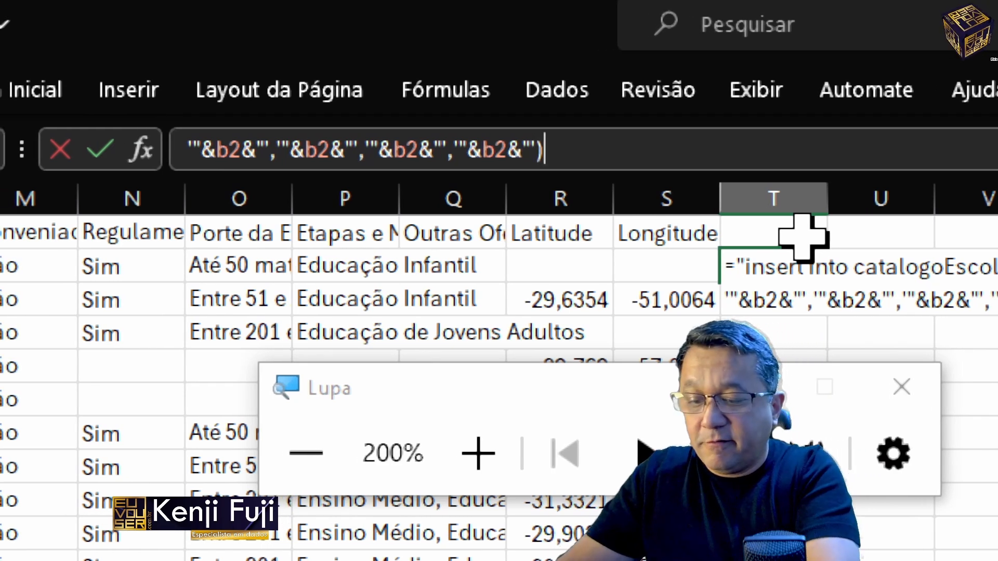
{"action": "type", "text": ";"}
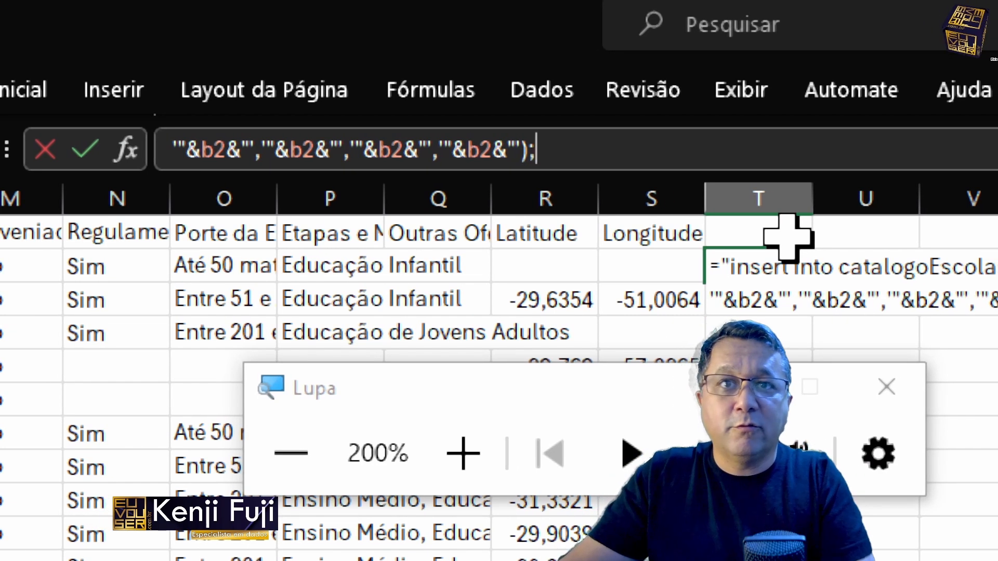
{"action": "type", "text": "\""}
{"action": "key", "text": "Return"}
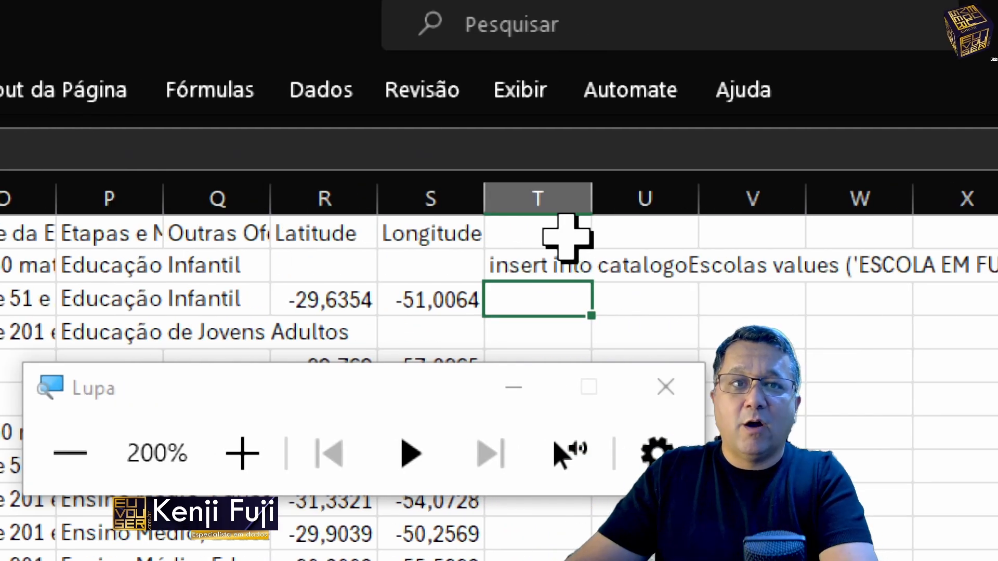
Step: Replace the repeated B2 references from the third value of the T2 formula on with C2, D2, E2 and F2
{"action": "key", "text": "Up"}
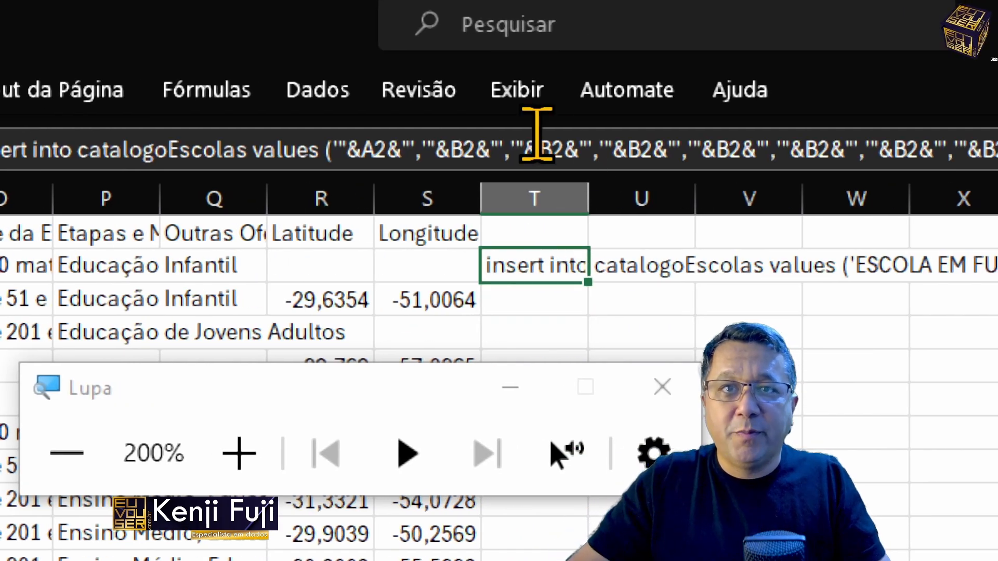
{"action": "left_click", "coordinate": [557, 138]}
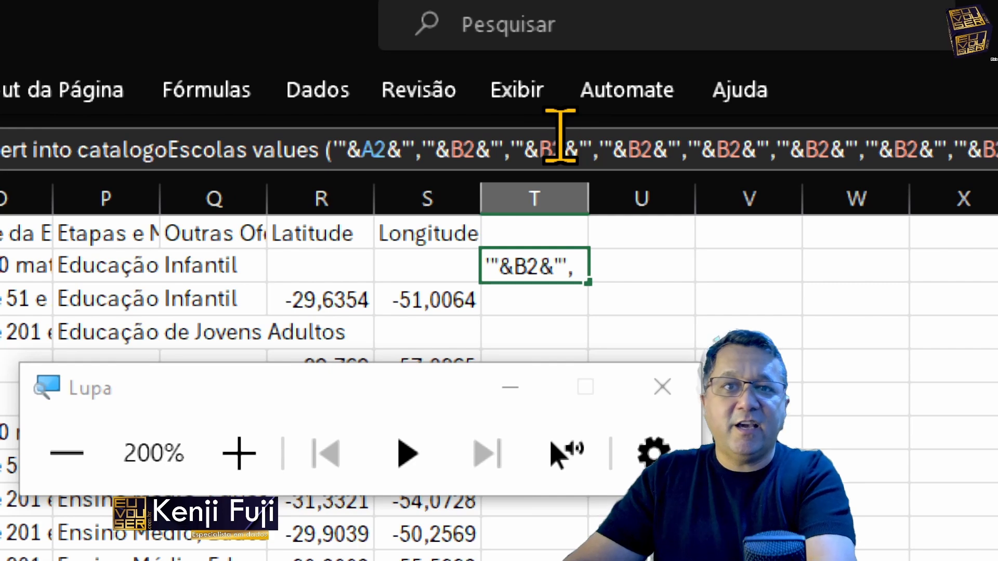
{"action": "key", "text": "BackSpace"}
{"action": "key", "text": "BackSpace"}
{"action": "type", "text": "c2"}
{"action": "key", "text": "Right"}
{"action": "key", "text": "Right"}
{"action": "key", "text": "Right"}
{"action": "key", "text": "Right"}
{"action": "key", "text": "Right"}
{"action": "key", "text": "Right"}
{"action": "key", "text": "Right"}
{"action": "key", "text": "Right"}
{"action": "key", "text": "Right"}
{"action": "key", "text": "BackSpace"}
{"action": "key", "text": "BackSpace"}
{"action": "type", "text": "d2"}
{"action": "key", "text": "Right"}
{"action": "key", "text": "Right"}
{"action": "key", "text": "Right"}
{"action": "key", "text": "Right"}
{"action": "key", "text": "Right"}
{"action": "key", "text": "Right"}
{"action": "key", "text": "Right"}
{"action": "key", "text": "Right"}
{"action": "key", "text": "Right"}
{"action": "key", "text": "BackSpace"}
{"action": "key", "text": "BackSpace"}
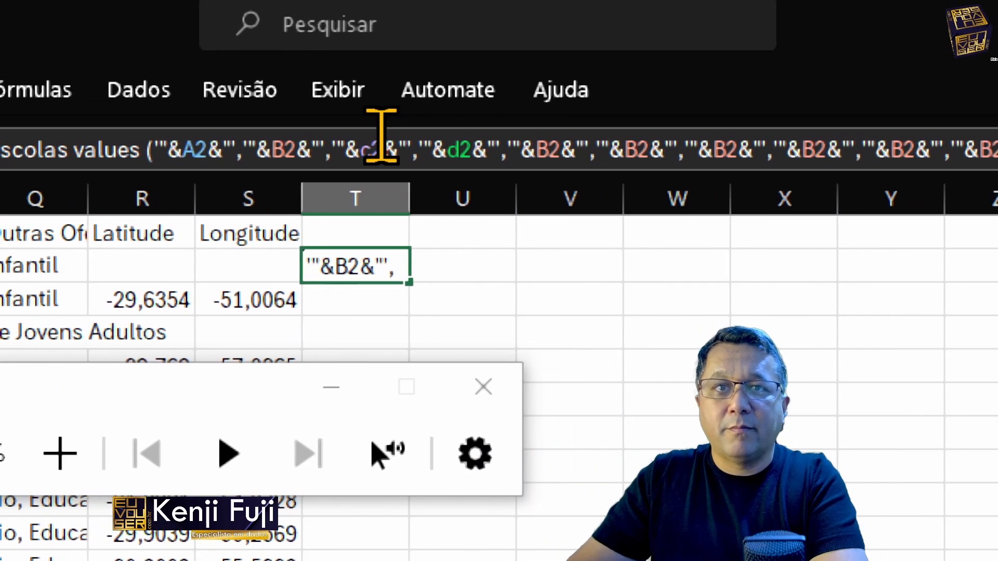
{"action": "type", "text": "e2"}
{"action": "key", "text": "Right"}
{"action": "key", "text": "Right"}
{"action": "key", "text": "Right"}
{"action": "key", "text": "Right"}
{"action": "key", "text": "Right"}
{"action": "key", "text": "Right"}
{"action": "key", "text": "Right"}
{"action": "key", "text": "Right"}
{"action": "key", "text": "Right"}
{"action": "key", "text": "BackSpace"}
{"action": "key", "text": "BackSpace"}
{"action": "type", "text": "f2"}
Step: Replace the next repeated B2 references in the T2 formula in sequence with G2 through Q2
{"action": "key", "text": "Right"}
{"action": "key", "text": "Right"}
{"action": "key", "text": "Right"}
{"action": "key", "text": "BackSpace"}
{"action": "key", "text": "BackSpace"}
{"action": "key", "text": "g"}
{"action": "key", "text": "2"}
{"action": "key", "text": "Right"}
{"action": "key", "text": "Right"}
{"action": "key", "text": "Right"}
{"action": "key", "text": "Right"}
{"action": "key", "text": "Right"}
{"action": "key", "text": "Right"}
{"action": "key", "text": "Right"}
{"action": "key", "text": "Right"}
{"action": "key", "text": "Right"}
{"action": "key", "text": "BackSpace"}
{"action": "key", "text": "BackSpace"}
{"action": "key", "text": "h"}
{"action": "key", "text": "2"}
{"action": "key", "text": "Right"}
{"action": "key", "text": "Right"}
{"action": "key", "text": "Right"}
{"action": "key", "text": "Right"}
{"action": "key", "text": "Right"}
{"action": "key", "text": "Right"}
{"action": "key", "text": "Right"}
{"action": "key", "text": "Right"}
{"action": "key", "text": "Right"}
{"action": "key", "text": "BackSpace"}
{"action": "key", "text": "BackSpace"}
{"action": "key", "text": "i"}
{"action": "key", "text": "2"}
{"action": "key", "text": "Right"}
{"action": "key", "text": "Right"}
{"action": "key", "text": "Right"}
{"action": "key", "text": "Right"}
{"action": "key", "text": "Right"}
{"action": "key", "text": "Right"}
{"action": "key", "text": "Right"}
{"action": "key", "text": "Right"}
{"action": "key", "text": "Right"}
{"action": "key", "text": "BackSpace"}
{"action": "key", "text": "BackSpace"}
{"action": "key", "text": "j"}
{"action": "key", "text": "2"}
{"action": "key", "text": "Right"}
{"action": "key", "text": "Right"}
{"action": "key", "text": "Right"}
{"action": "key", "text": "Right"}
{"action": "key", "text": "Right"}
{"action": "key", "text": "Right"}
{"action": "key", "text": "Right"}
{"action": "key", "text": "Right"}
{"action": "key", "text": "Right"}
{"action": "key", "text": "BackSpace"}
{"action": "key", "text": "BackSpace"}
{"action": "key", "text": "k"}
{"action": "key", "text": "2"}
{"action": "key", "text": "Right"}
{"action": "key", "text": "Right"}
{"action": "key", "text": "Right"}
{"action": "key", "text": "Right"}
{"action": "key", "text": "Right"}
{"action": "key", "text": "Right"}
{"action": "key", "text": "Right"}
{"action": "key", "text": "Right"}
{"action": "key", "text": "Right"}
{"action": "key", "text": "BackSpace"}
{"action": "key", "text": "BackSpace"}
{"action": "key", "text": "l"}
{"action": "key", "text": "2"}
{"action": "key", "text": "Right"}
{"action": "key", "text": "Right"}
{"action": "key", "text": "Right"}
{"action": "key", "text": "Right"}
{"action": "key", "text": "Right"}
{"action": "key", "text": "Right"}
{"action": "key", "text": "Right"}
{"action": "key", "text": "Right"}
{"action": "key", "text": "Right"}
{"action": "key", "text": "BackSpace"}
{"action": "key", "text": "BackSpace"}
{"action": "type", "text": "m2"}
{"action": "type", "text": "n2"}
Step: Replace the last two B2 references in the T2 formula with R2 and S2 and enter the formula
{"action": "key", "text": "Right"}
{"action": "key", "text": "Right"}
{"action": "key", "text": "Right"}
{"action": "key", "text": "Right"}
{"action": "key", "text": "Right"}
{"action": "key", "text": "Right"}
{"action": "key", "text": "Right"}
{"action": "key", "text": "Right"}
{"action": "key", "text": "Right"}
{"action": "key", "text": "BackSpace"}
{"action": "key", "text": "BackSpace"}
{"action": "key", "text": "o"}
{"action": "key", "text": "2"}
{"action": "key", "text": "Right"}
{"action": "key", "text": "Right"}
{"action": "key", "text": "Right"}
{"action": "key", "text": "Right"}
{"action": "key", "text": "Right"}
{"action": "key", "text": "Right"}
{"action": "key", "text": "Right"}
{"action": "key", "text": "Right"}
{"action": "key", "text": "Right"}
{"action": "key", "text": "BackSpace"}
{"action": "key", "text": "BackSpace"}
{"action": "key", "text": "p"}
{"action": "key", "text": "2"}
{"action": "key", "text": "Right"}
{"action": "key", "text": "Right"}
{"action": "key", "text": "Right"}
{"action": "key", "text": "Right"}
{"action": "key", "text": "Right"}
{"action": "key", "text": "Right"}
{"action": "key", "text": "Right"}
{"action": "key", "text": "Right"}
{"action": "key", "text": "Right"}
{"action": "key", "text": "BackSpace"}
{"action": "key", "text": "BackSpace"}
{"action": "key", "text": "q"}
{"action": "key", "text": "2"}
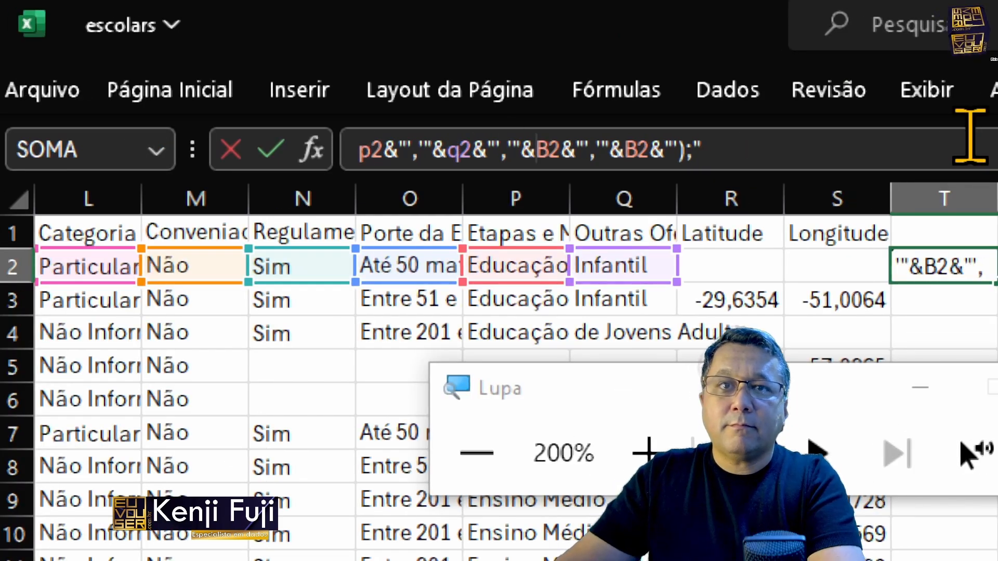
{"action": "key", "text": "Right"}
{"action": "key", "text": "Right"}
{"action": "key", "text": "Right"}
{"action": "key", "text": "Right"}
{"action": "key", "text": "Right"}
{"action": "key", "text": "Right"}
{"action": "key", "text": "Right"}
{"action": "key", "text": "Right"}
{"action": "key", "text": "Right"}
{"action": "key", "text": "BackSpace"}
{"action": "key", "text": "BackSpace"}
{"action": "key", "text": "r"}
{"action": "key", "text": "2"}
{"action": "key", "text": "Right"}
{"action": "key", "text": "Right"}
{"action": "key", "text": "Right"}
{"action": "key", "text": "Right"}
{"action": "key", "text": "Right"}
{"action": "key", "text": "Right"}
{"action": "key", "text": "Right"}
{"action": "key", "text": "Right"}
{"action": "key", "text": "Right"}
{"action": "key", "text": "BackSpace"}
{"action": "key", "text": "BackSpace"}
{"action": "key", "text": "s"}
{"action": "key", "text": "2"}
{"action": "key", "text": "Return"}
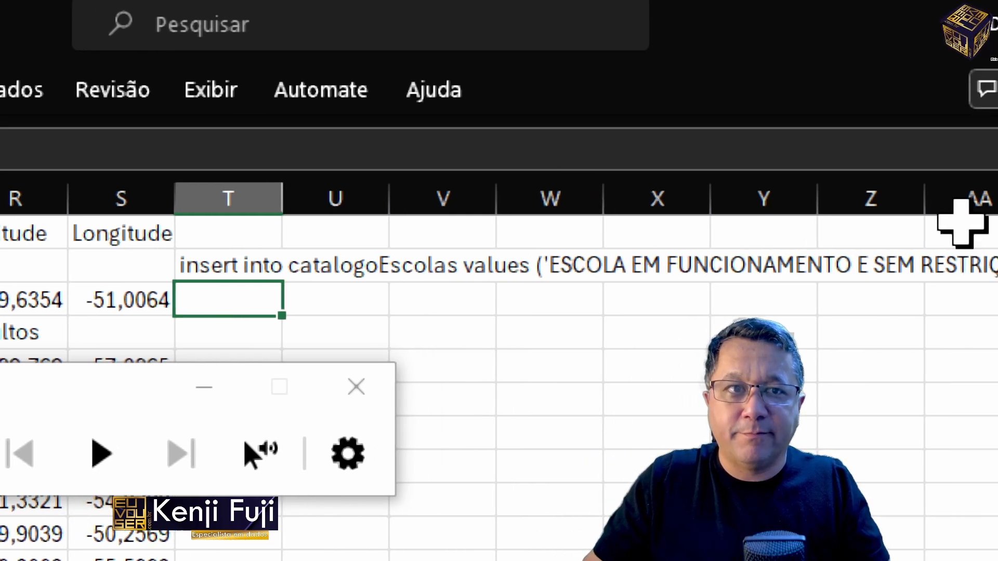
Step: Copy cell T2, switch to Notepad++ and paste the generated insert statement into a new document
{"action": "left_click", "coordinate": [240, 265]}
{"action": "key", "text": "ctrl+c"}
{"action": "key", "text": "alt+Tab"}
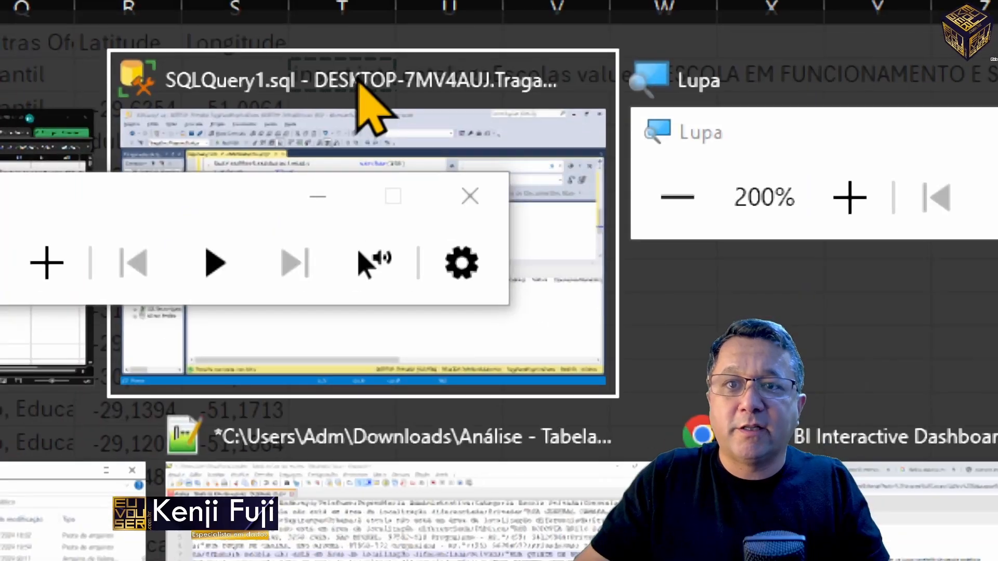
{"action": "key", "text": "alt+Tab"}
{"action": "key", "text": "alt+Tab"}
{"action": "key", "text": "alt+Tab"}
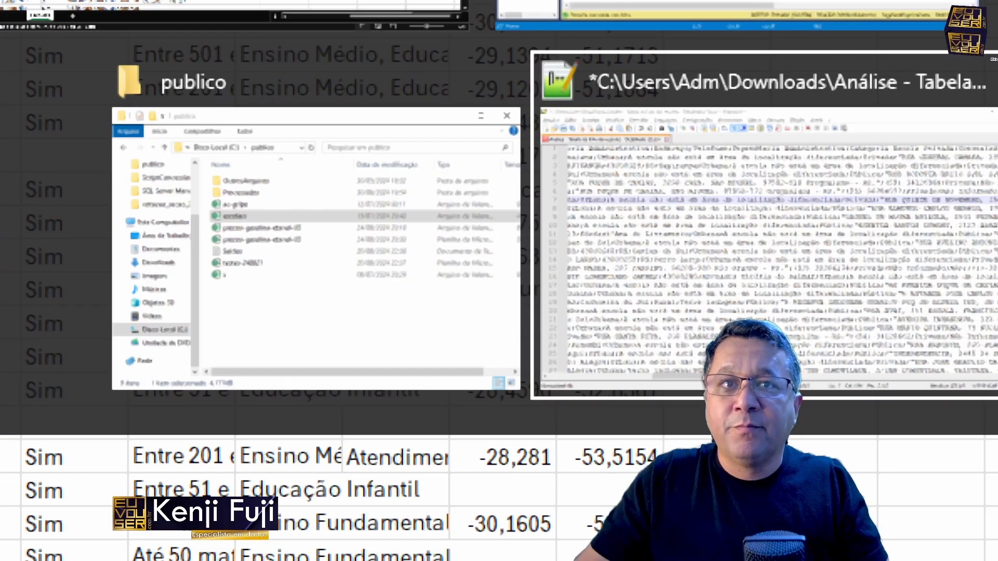
{"action": "key", "text": "ctrl+n"}
{"action": "key", "text": "ctrl+v"}
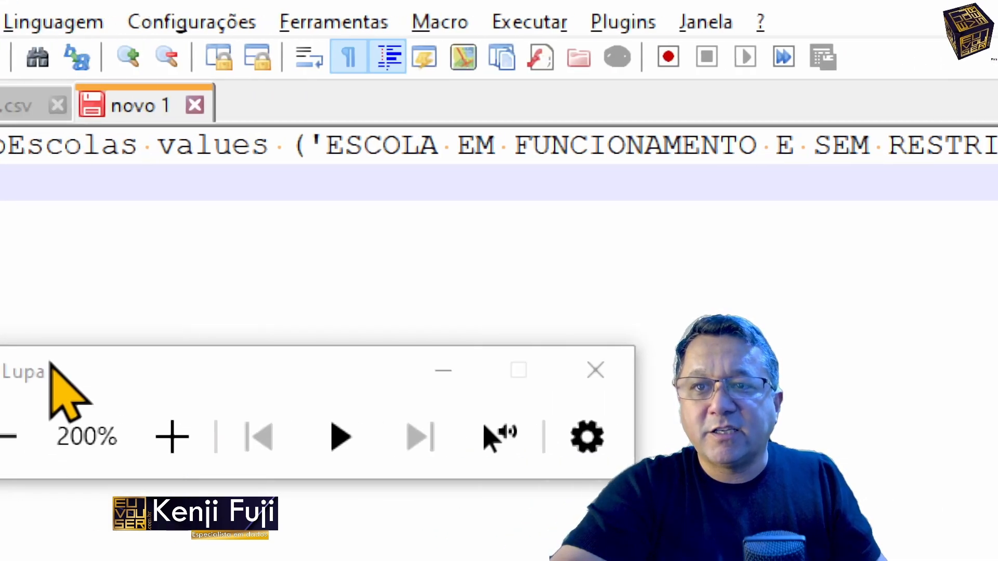
Step: Reduce the Lupa magnification to 100%, enlarge the editor text and turn on word wrap for the insert statement
{"action": "left_click", "coordinate": [123, 441]}
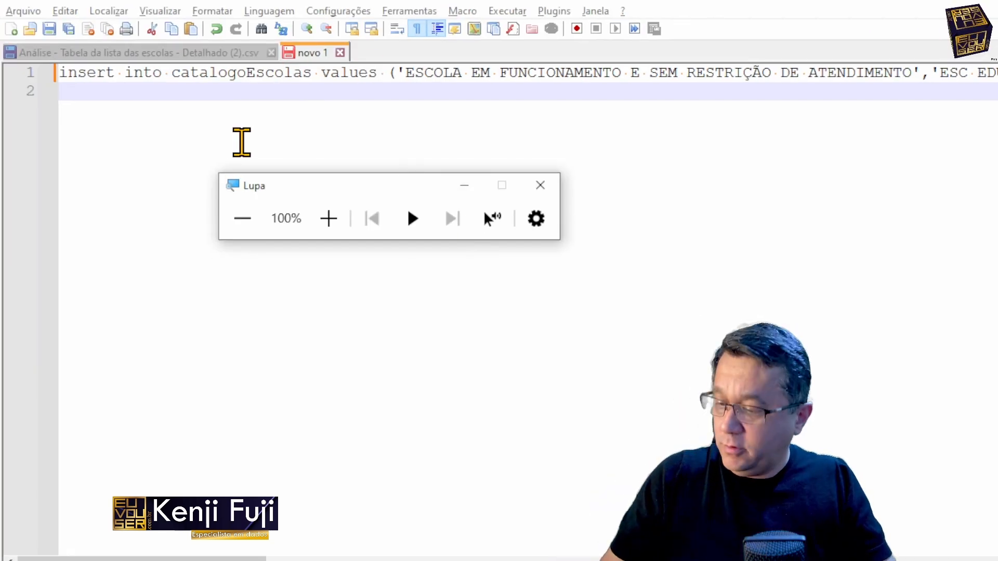
{"action": "scroll", "coordinate": [242, 142], "scroll_direction": "up", "scroll_amount": 5}
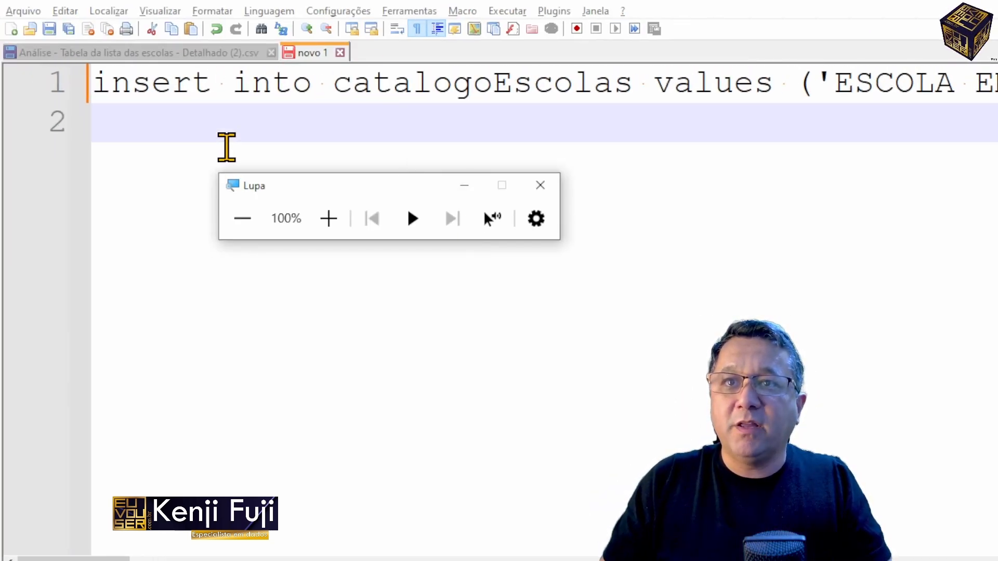
{"action": "left_click", "coordinate": [397, 29]}
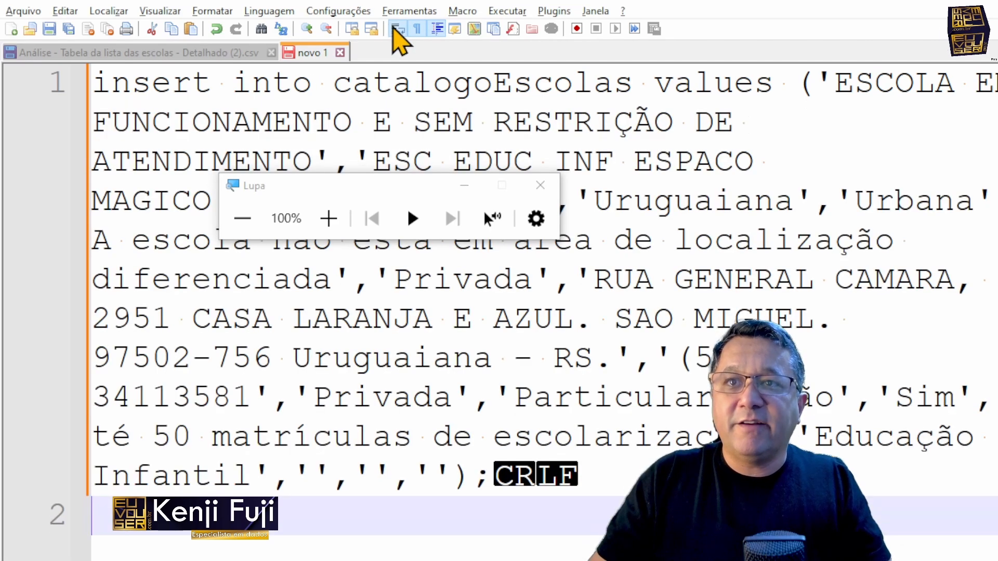
Step: Close the Lupa magnifier and check the end of the generated insert statement
{"action": "left_click", "coordinate": [540, 185]}
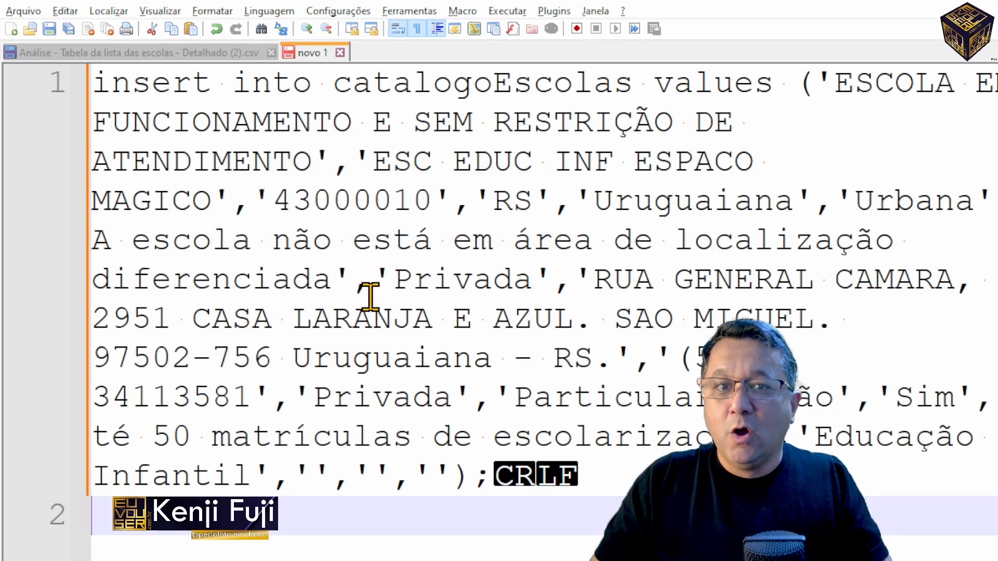
{"action": "scroll", "coordinate": [369, 291], "scroll_direction": "down", "scroll_amount": 2}
{"action": "left_click", "coordinate": [375, 228]}
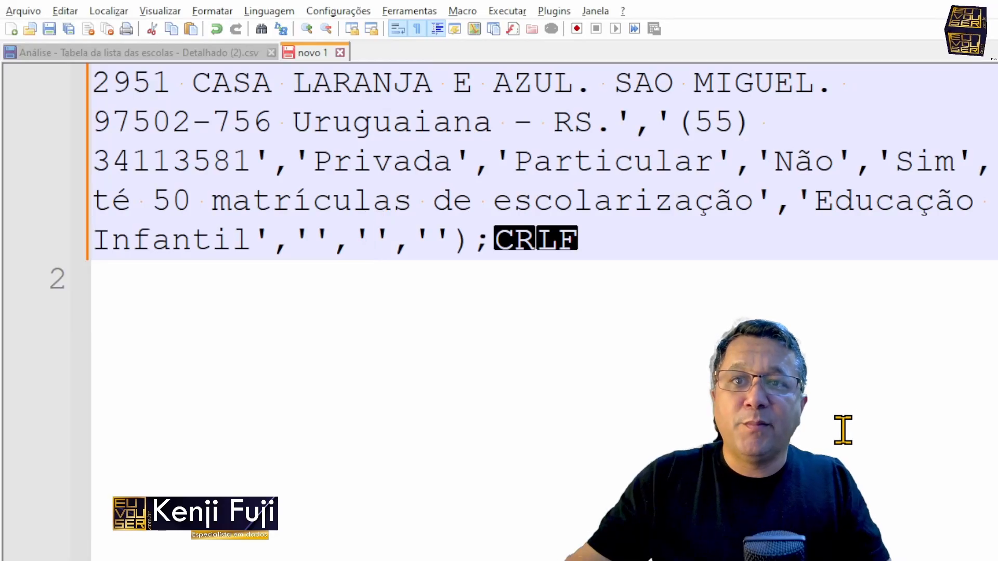
Step: Copy the T2 formula into T3 in Excel and replace the text in the Notepad++ document with the T3 insert statement
{"action": "key", "text": "alt+Tab"}
{"action": "key", "text": "Down"}
{"action": "key", "text": "Return"}
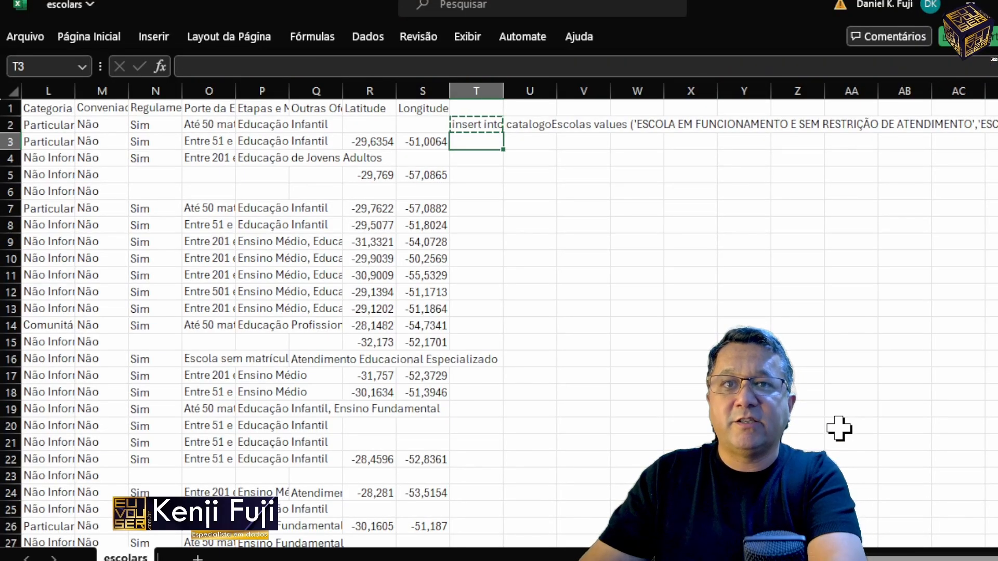
{"action": "key", "text": "alt+Tab"}
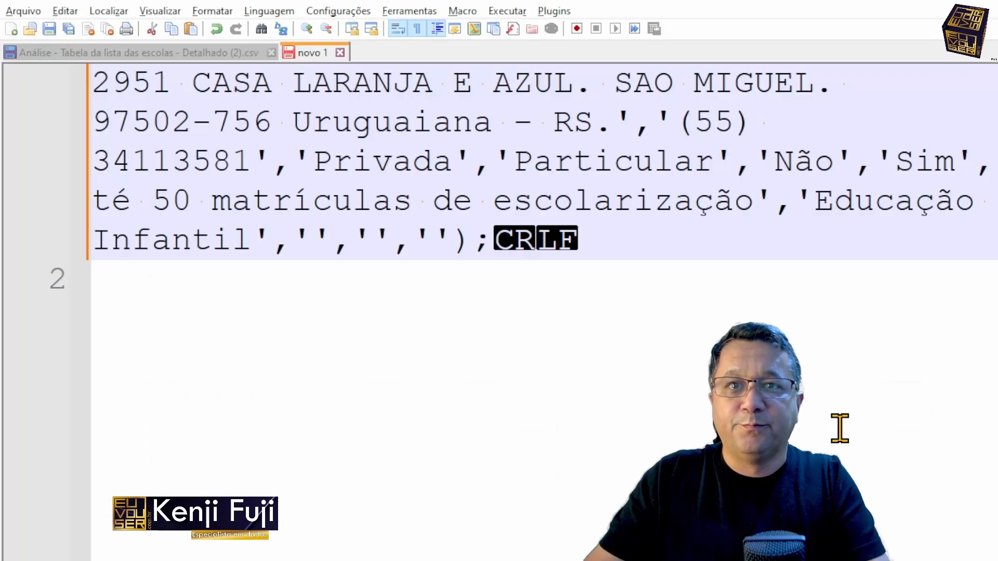
{"action": "key", "text": "ctrl+a"}
{"action": "key", "text": "Delete"}
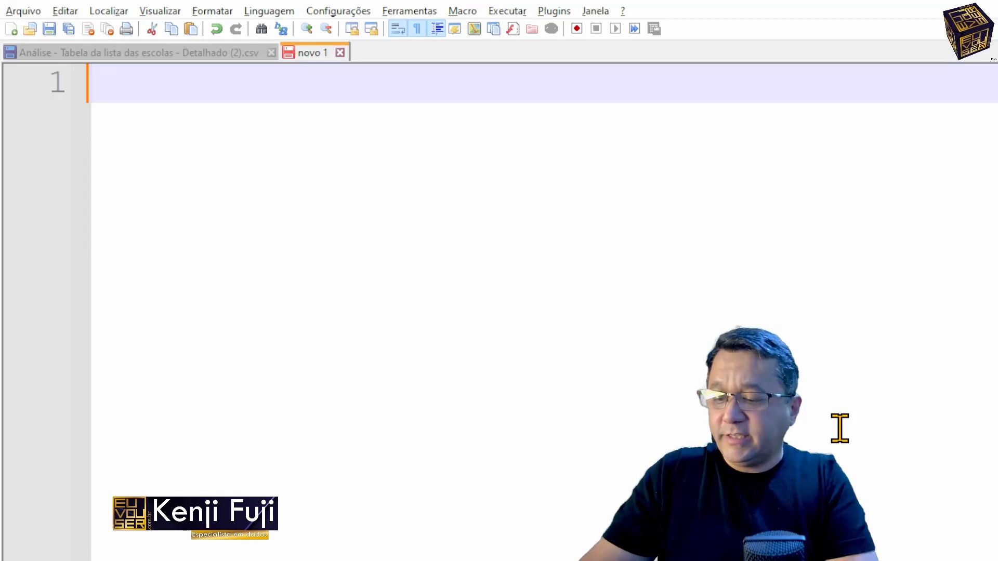
{"action": "key", "text": "ctrl+v"}
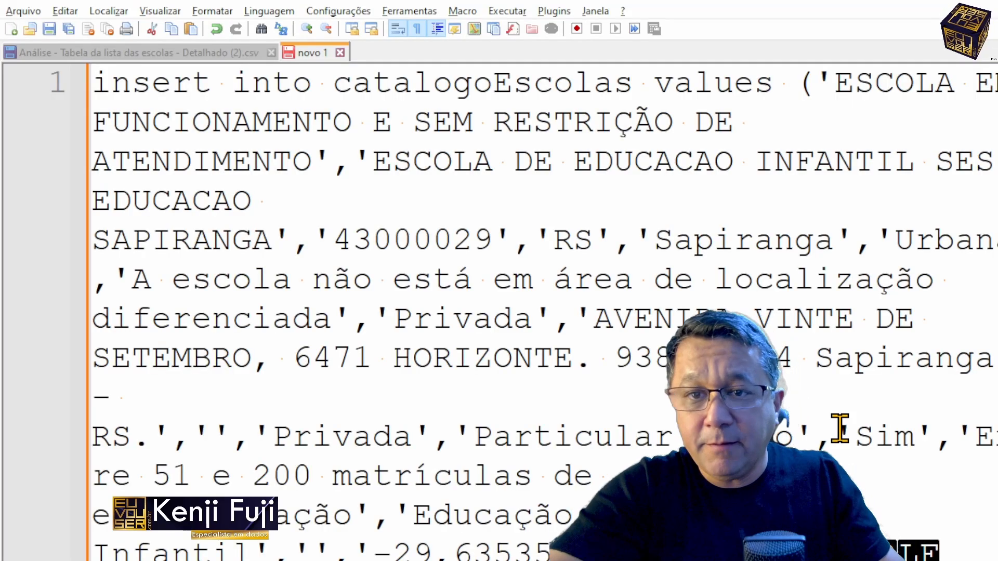
Step: Examine the latitude value and its decimal comma at the end of the insert statement
{"action": "scroll", "coordinate": [840, 428], "scroll_direction": "down", "scroll_amount": 4}
{"action": "left_click_drag", "start_coordinate": [374, 83], "coordinate": [519, 83]}
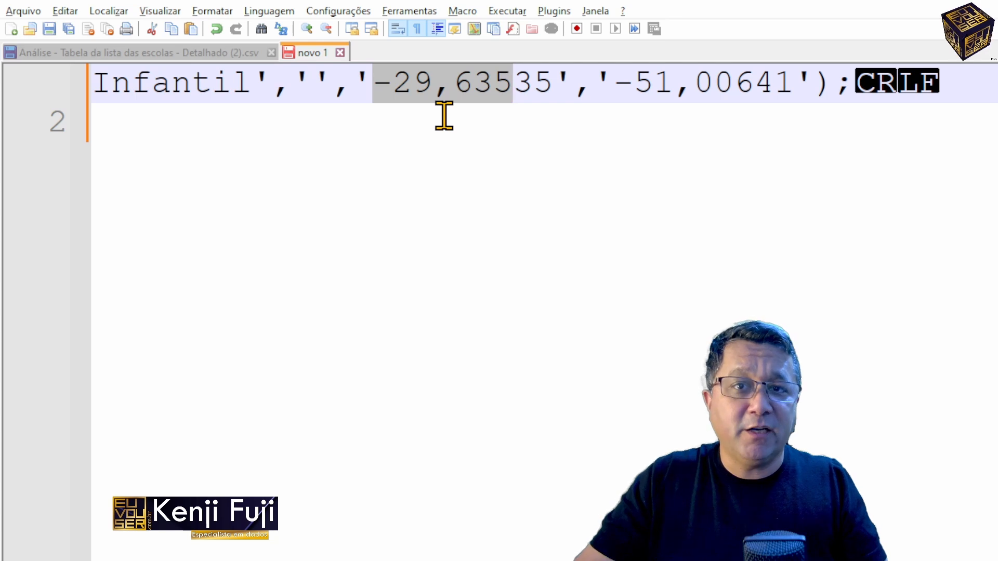
{"action": "left_click_drag", "start_coordinate": [441, 87], "coordinate": [462, 83]}
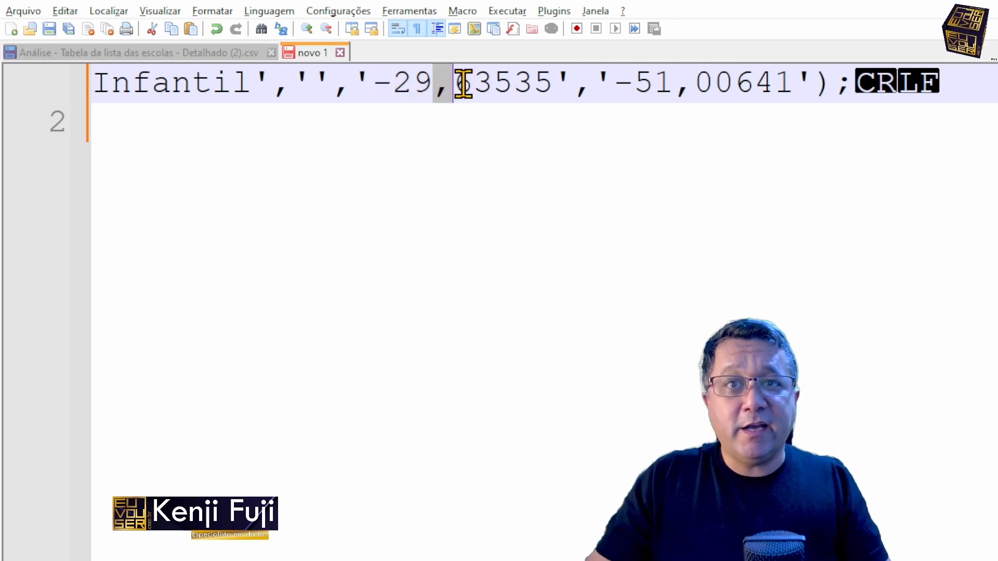
{"action": "left_click", "coordinate": [358, 84]}
{"action": "left_click_drag", "start_coordinate": [361, 84], "coordinate": [552, 63]}
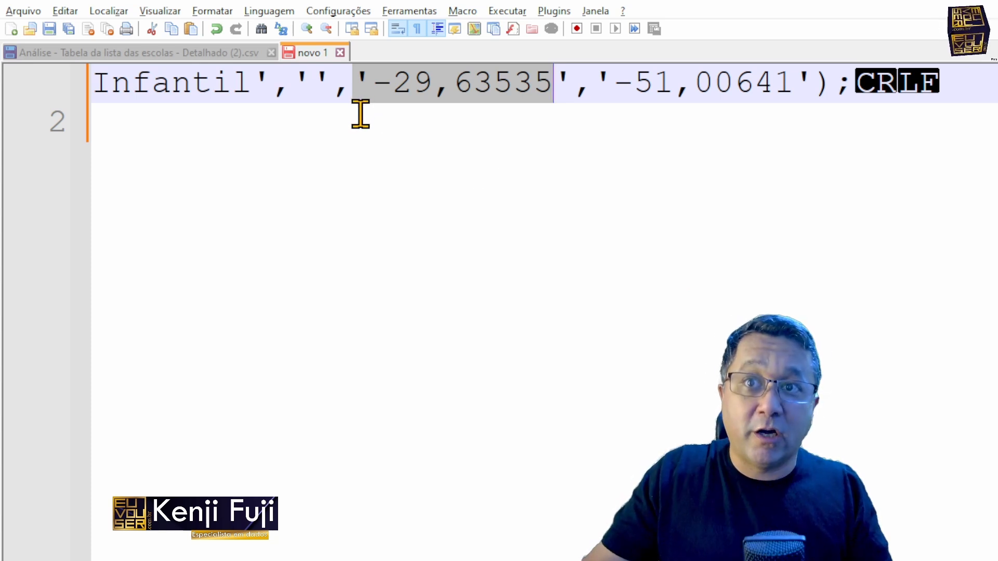
Step: Switch to Excel and insert a substituir function around the R3 latitude reference in the T3 formula
{"action": "key", "text": "alt+Tab"}
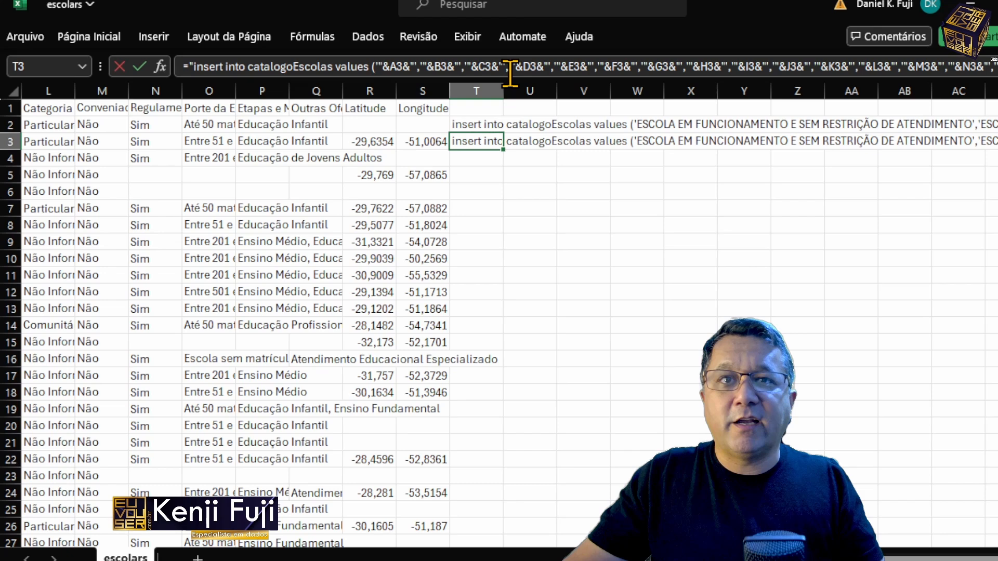
{"action": "left_click", "coordinate": [510, 73]}
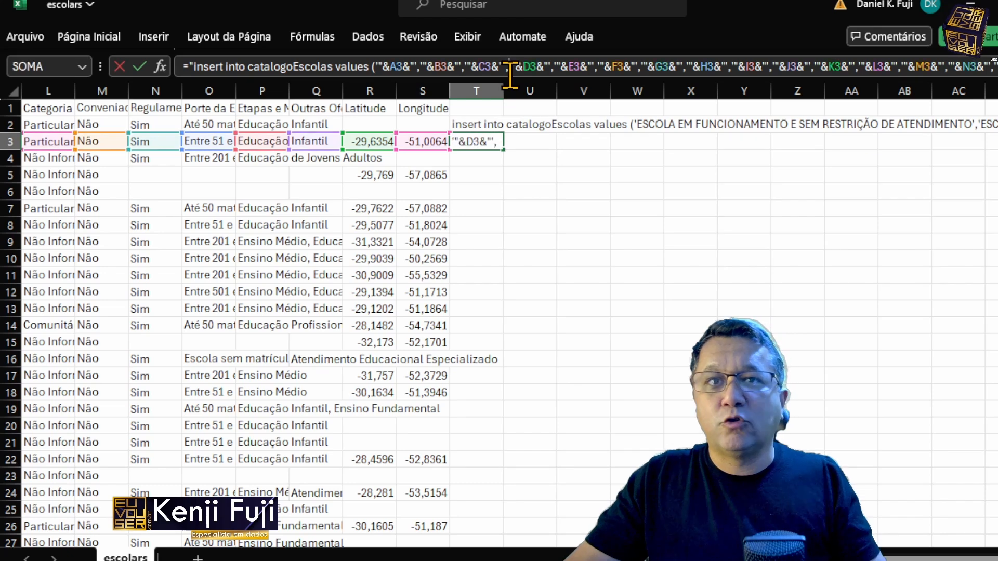
{"action": "key", "text": "End"}
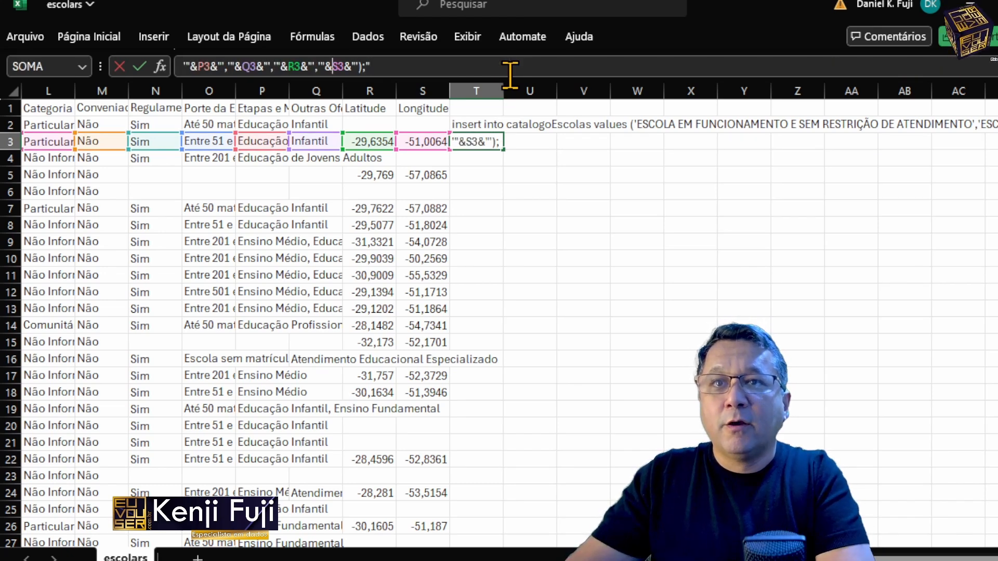
{"action": "type", "text": "substituir("}
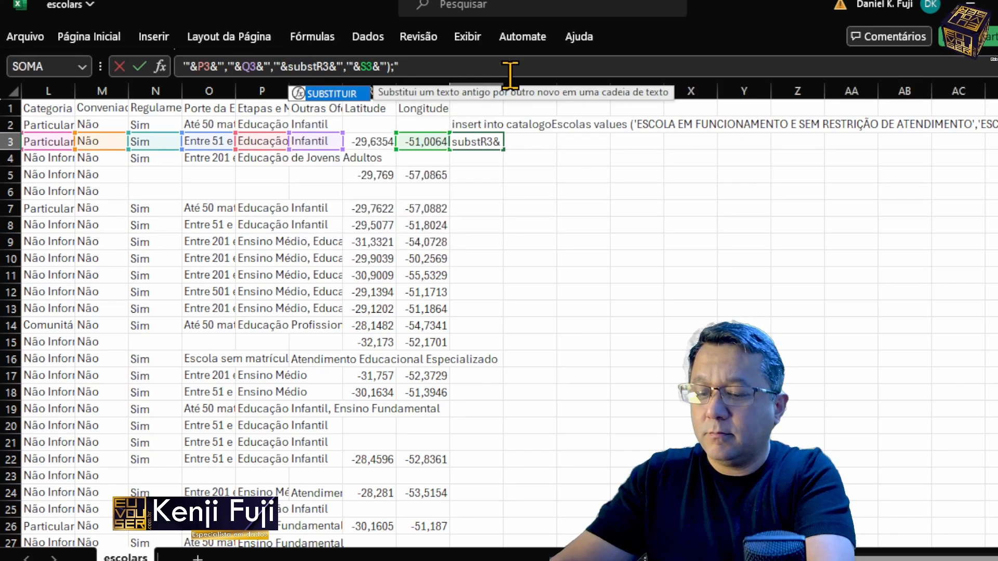
{"action": "key", "text": "Right"}
{"action": "key", "text": "Right"}
{"action": "type", "text": ","}
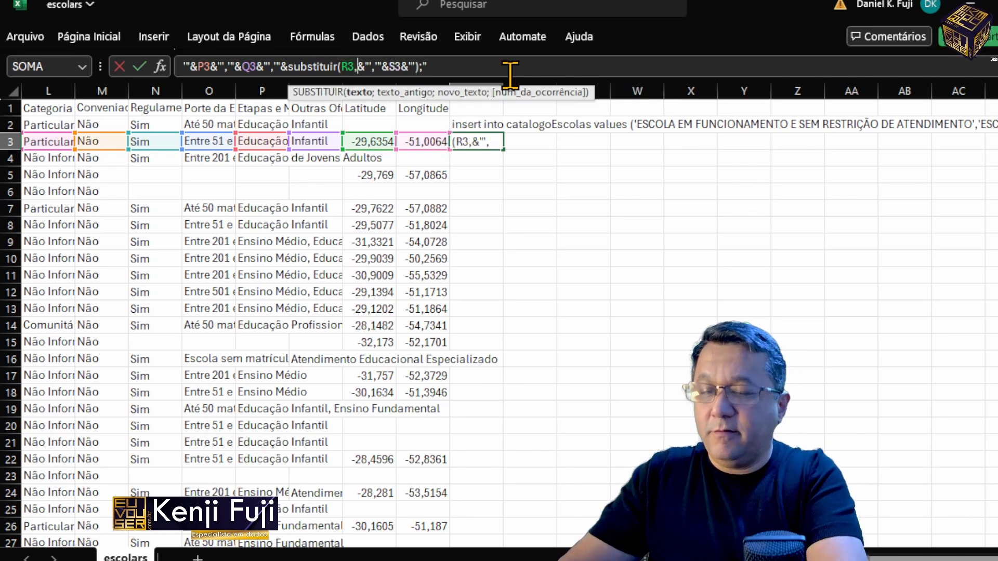
{"action": "type", "text": "'"}
Step: Complete the latitude function as substituir(R3;",";".") so that the decimal comma is replaced by a period
{"action": "key", "text": "BackSpace"}
{"action": "type", "text": "\","}
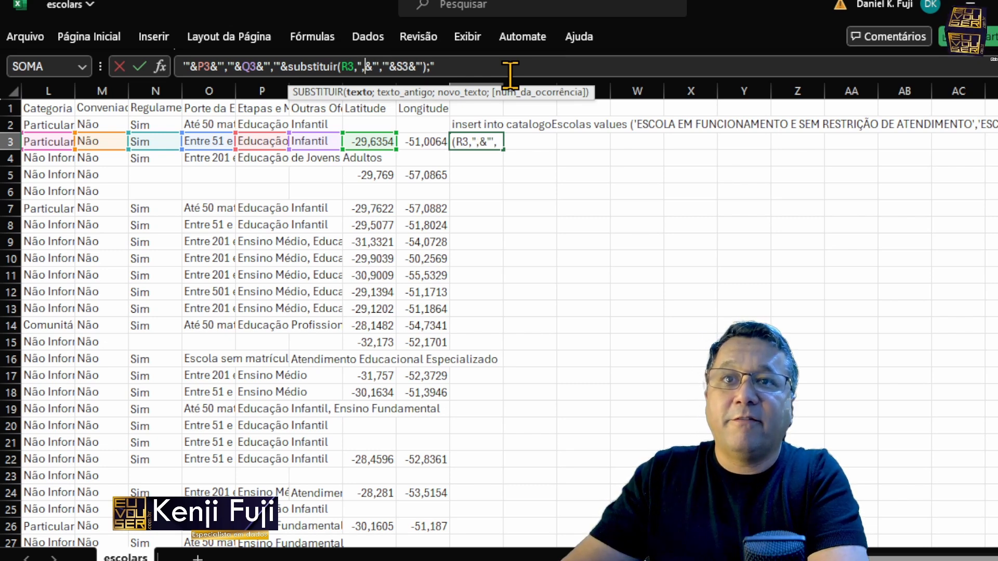
{"action": "type", "text": "\""}
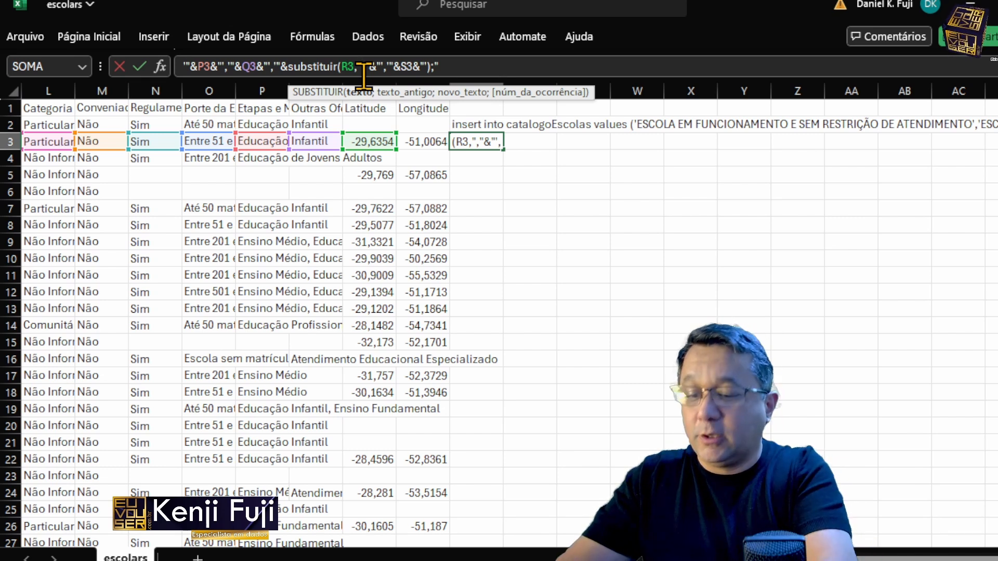
{"action": "key", "text": "BackSpace"}
{"action": "type", "text": ";"}
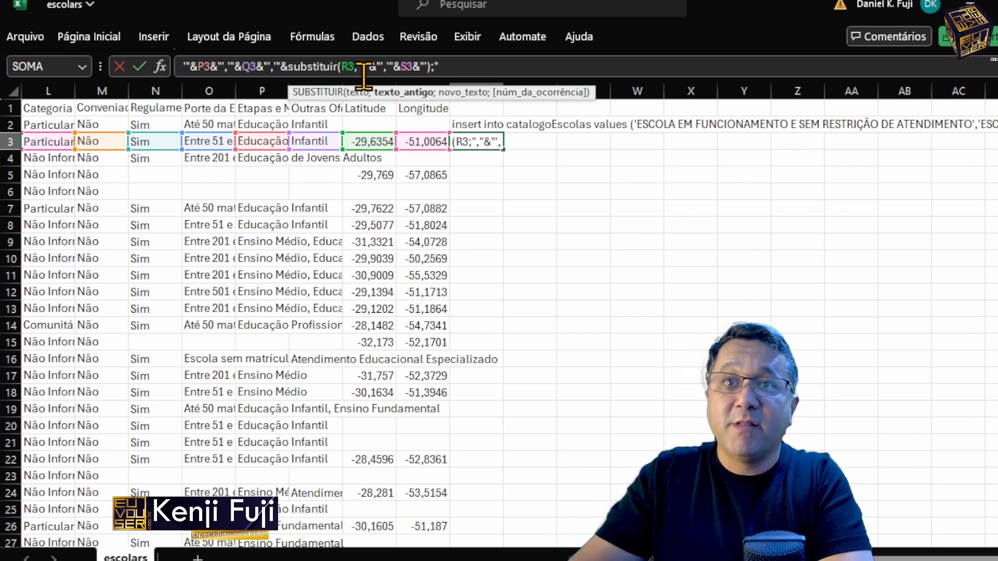
{"action": "key", "text": "Right"}
{"action": "key", "text": "Right"}
{"action": "key", "text": "Right"}
{"action": "key", "text": "Right"}
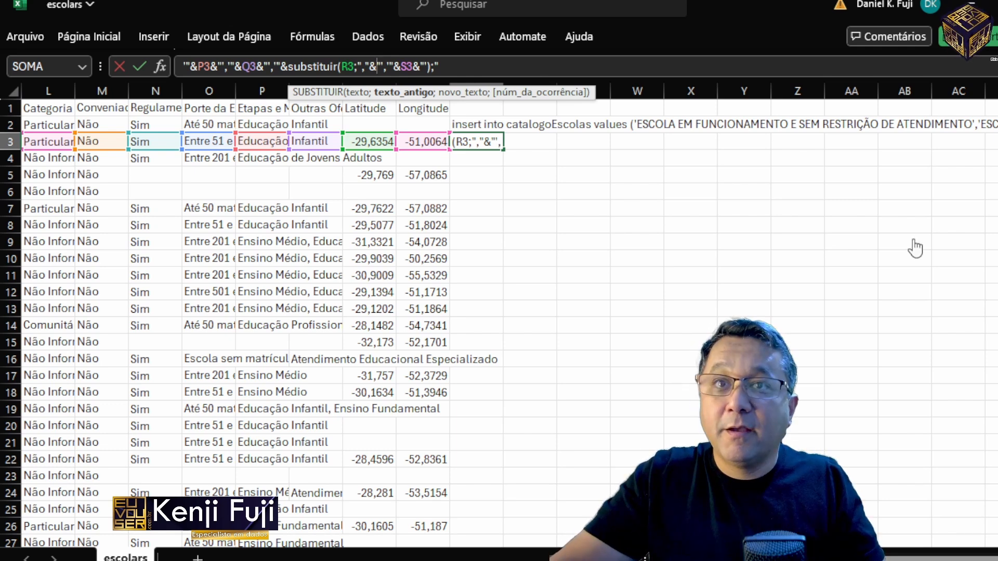
{"action": "type", "text": ";\".\")"}
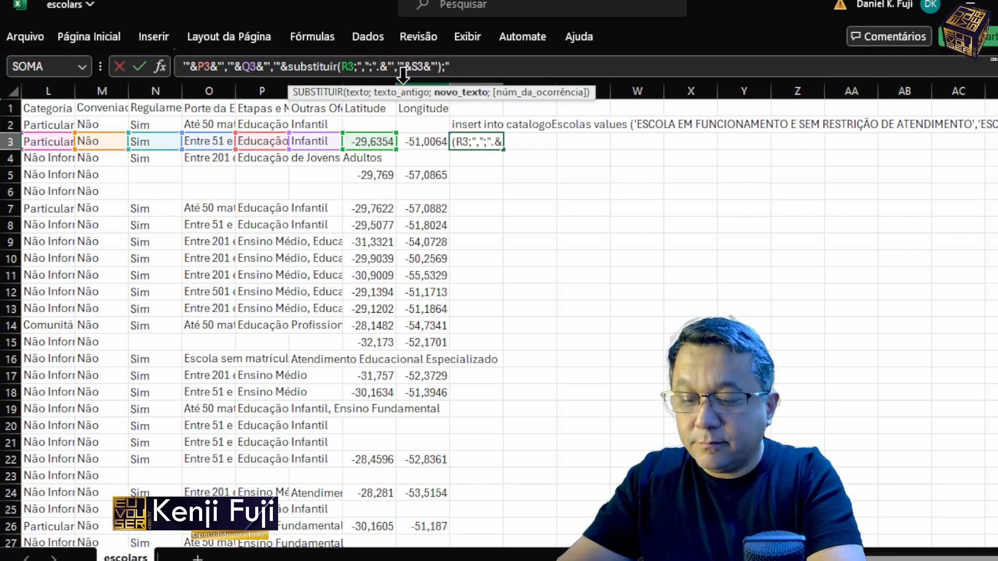
Step: Magnify the screen to 200% with Lupa and inspect the substituir call in the T3 formula
{"action": "key", "text": "super"}
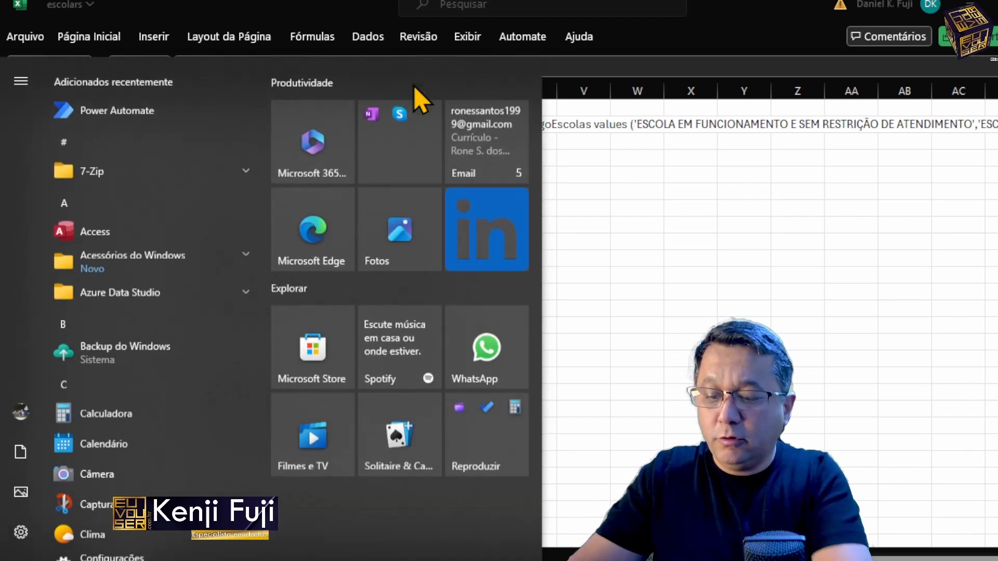
{"action": "key", "text": "super+plus"}
{"action": "left_click", "coordinate": [332, 217]}
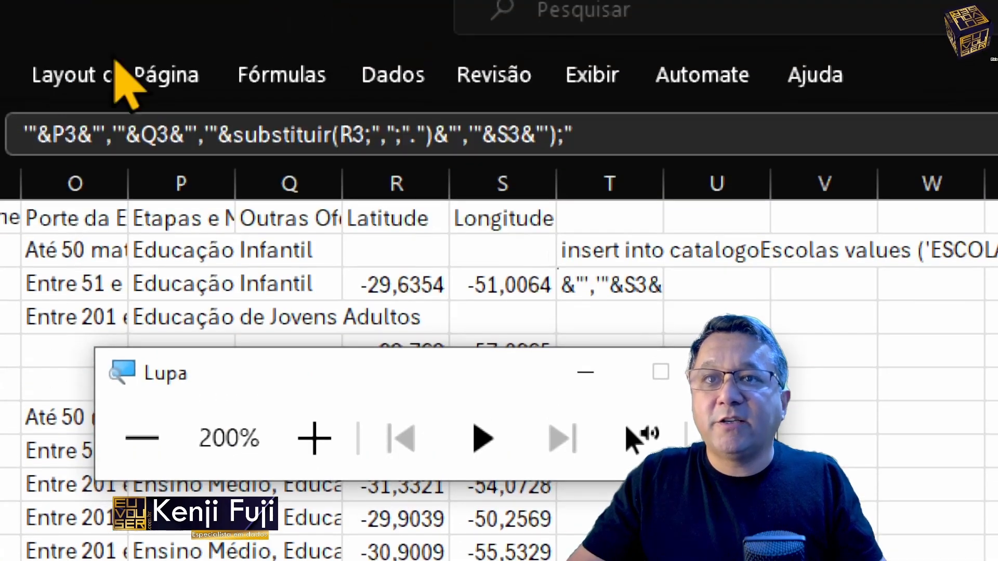
{"action": "left_click", "coordinate": [457, 136]}
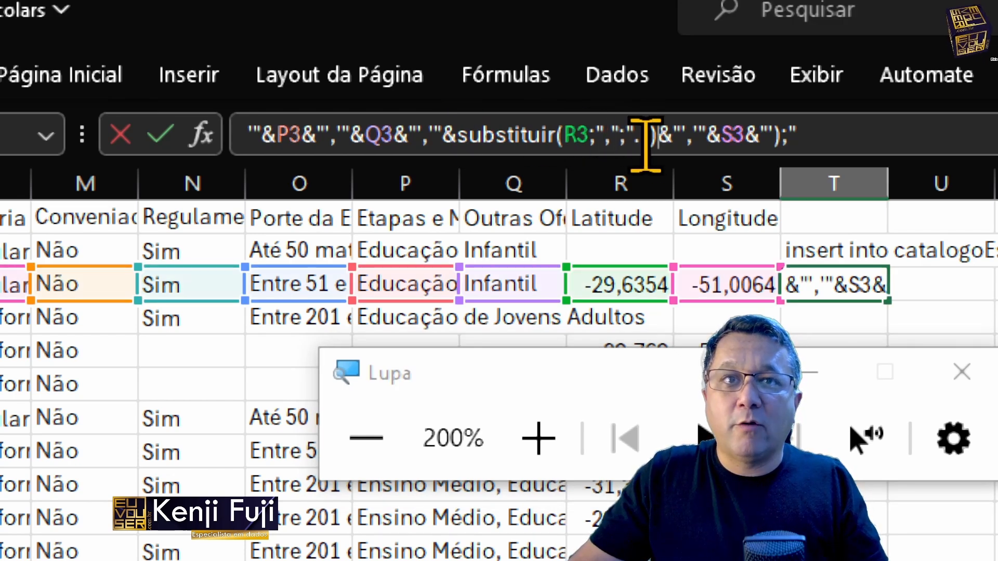
{"action": "left_click", "coordinate": [557, 136]}
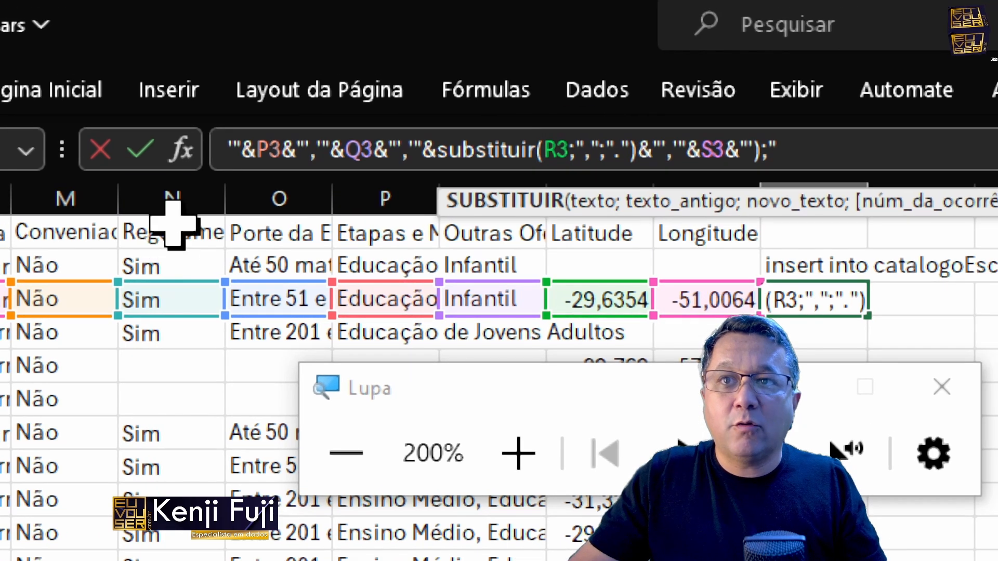
Step: Open the function arguments of SUBSTITUIR and review Texto, Texto_antigo, Novo_texto and Núm_da_ocorrência
{"action": "left_click", "coordinate": [181, 151]}
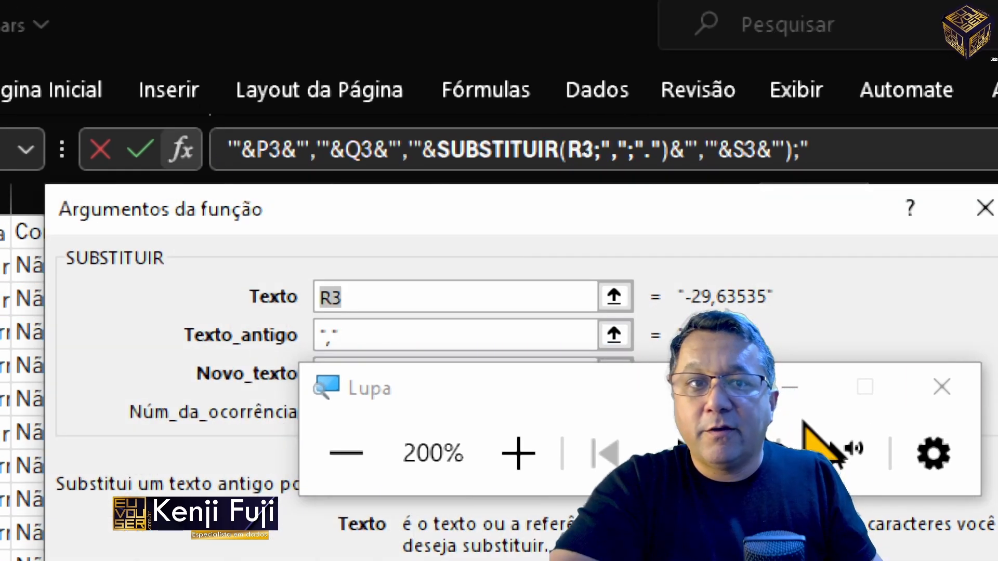
{"action": "left_click_drag", "start_coordinate": [682, 387], "coordinate": [651, 472]}
{"action": "left_click", "coordinate": [442, 307]}
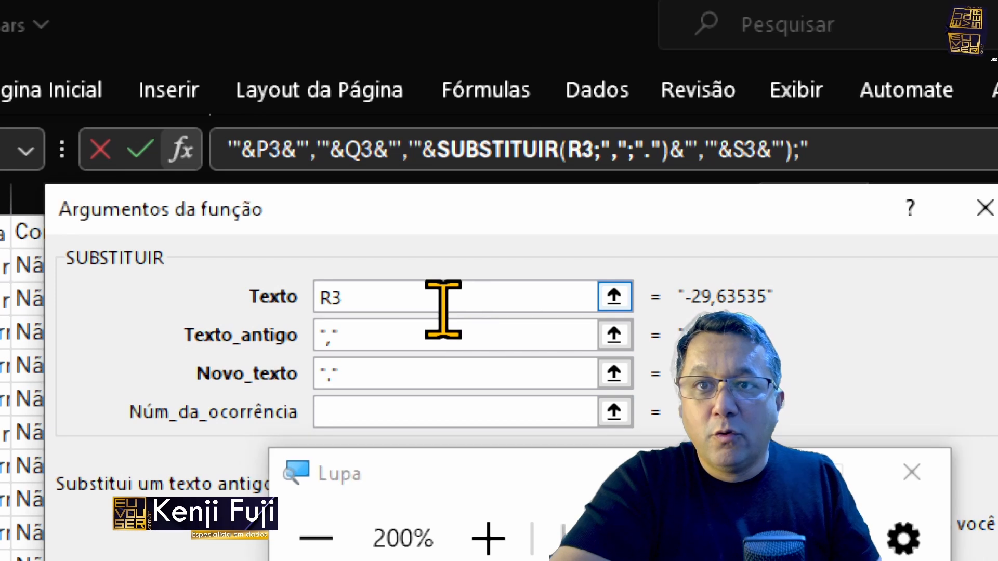
{"action": "left_click", "coordinate": [370, 337]}
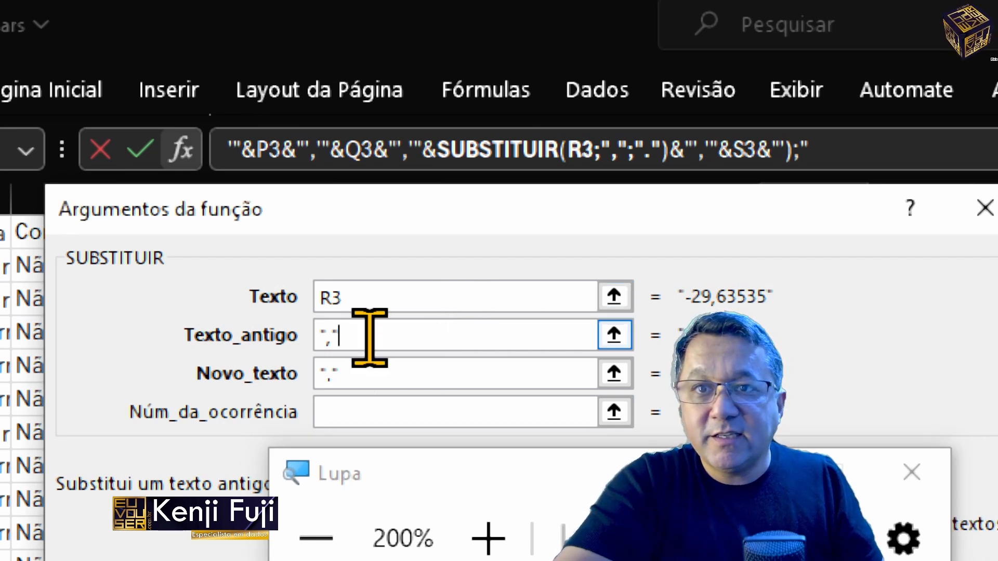
{"action": "left_click", "coordinate": [374, 368]}
{"action": "key", "text": "BackSpace"}
{"action": "key", "text": "BackSpace"}
{"action": "key", "text": "BackSpace"}
{"action": "type", "text": "."}
{"action": "left_click", "coordinate": [388, 420]}
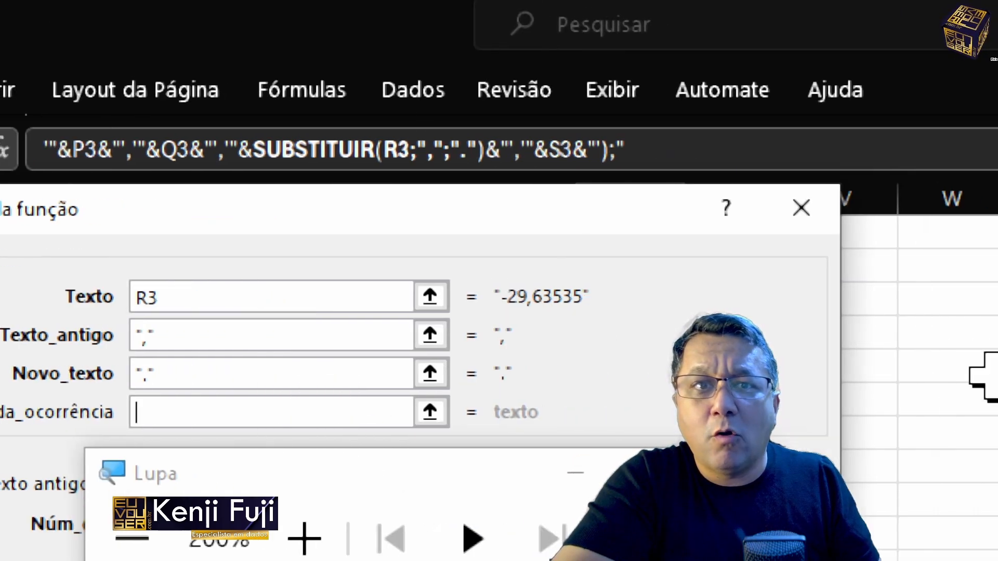
Step: Replace the S3 longitude reference with a copy of the SUBSTITUIR call, change its text argument to s3 and enter the formula
{"action": "left_click_drag", "start_coordinate": [252, 152], "coordinate": [485, 151]}
{"action": "key", "text": "ctrl+c"}
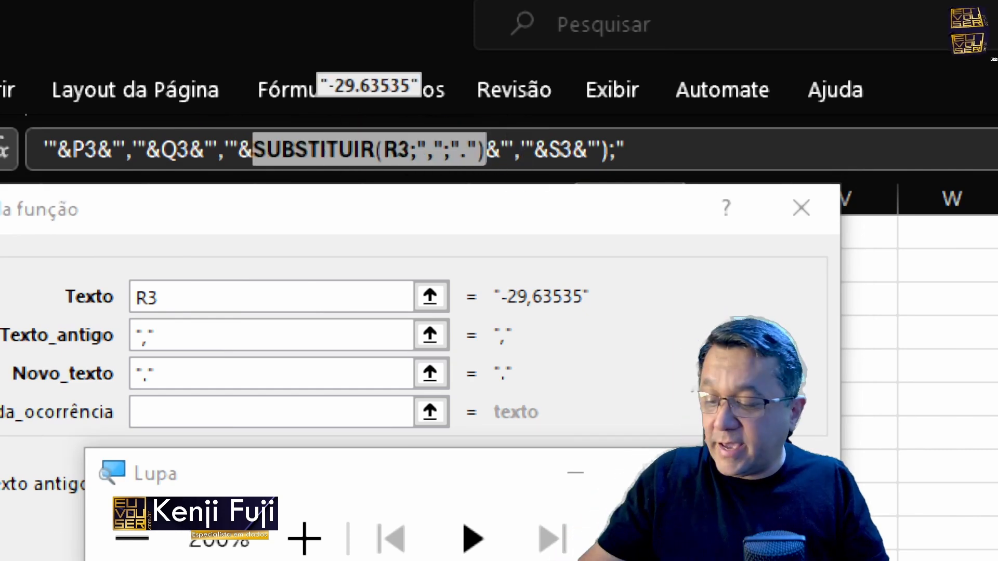
{"action": "left_click", "coordinate": [559, 151]}
{"action": "key", "text": "shift+Right"}
{"action": "key", "text": "shift+Right"}
{"action": "key", "text": "ctrl+v"}
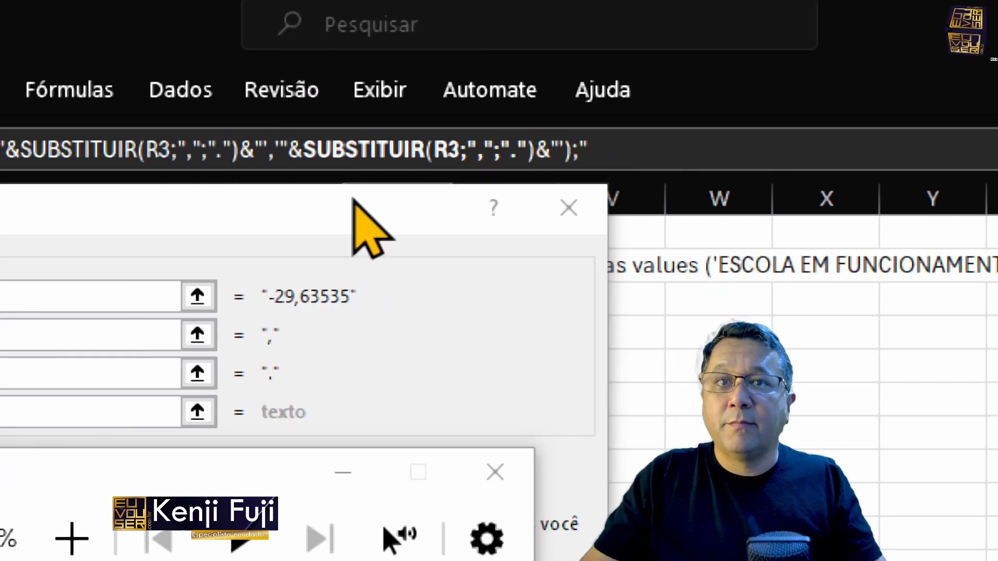
{"action": "left_click", "coordinate": [436, 151]}
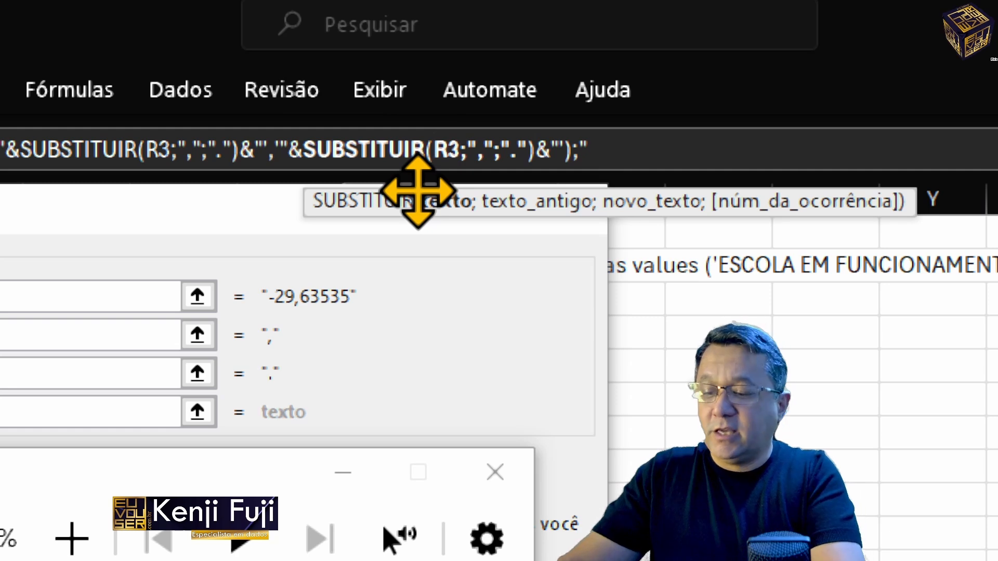
{"action": "key", "text": "Delete"}
{"action": "type", "text": "s"}
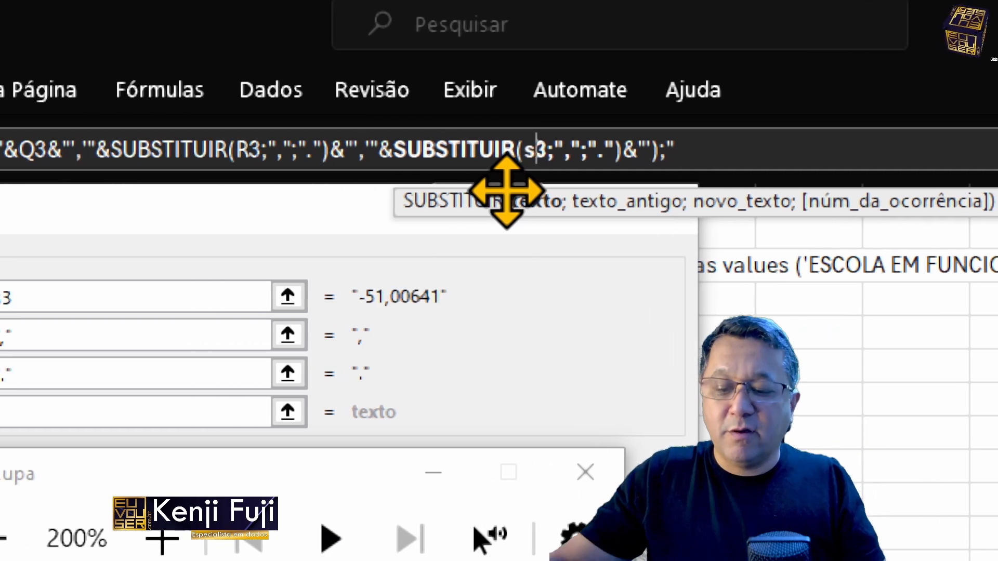
{"action": "key", "text": "Return"}
Step: Copy the corrected T3 formula into cell T2
{"action": "left_click", "coordinate": [502, 304]}
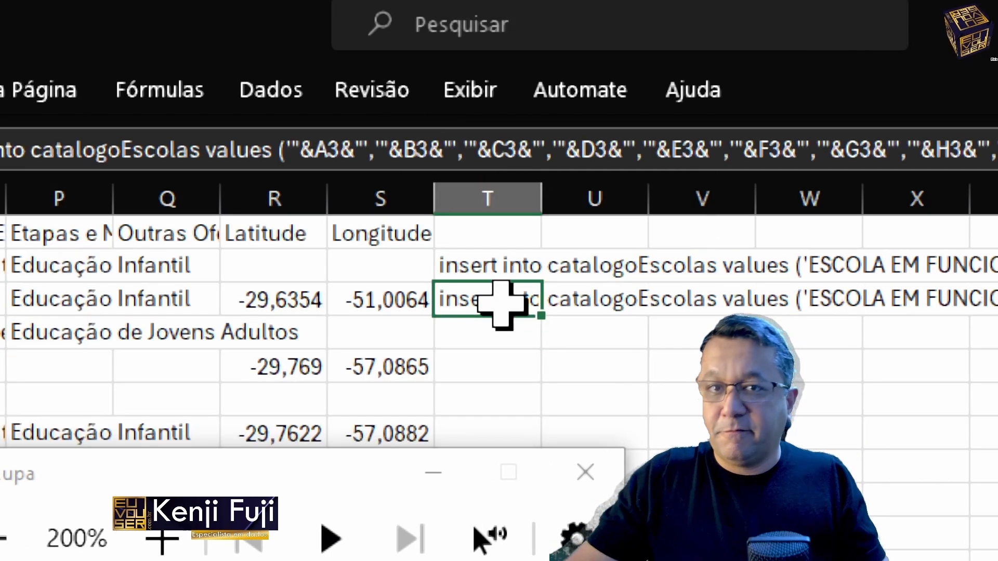
{"action": "key", "text": "ctrl+c"}
{"action": "key", "text": "Up"}
{"action": "key", "text": "Return"}
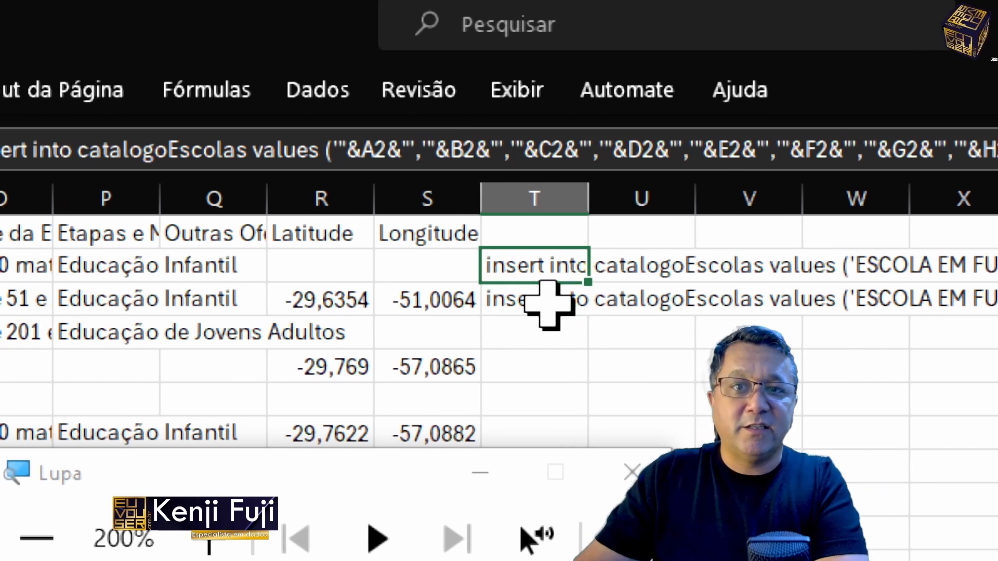
Step: Fill column T with the T3 formula down to row 11021 and close the Lupa magnifier
{"action": "left_click", "coordinate": [546, 304]}
{"action": "key", "text": "ctrl+c"}
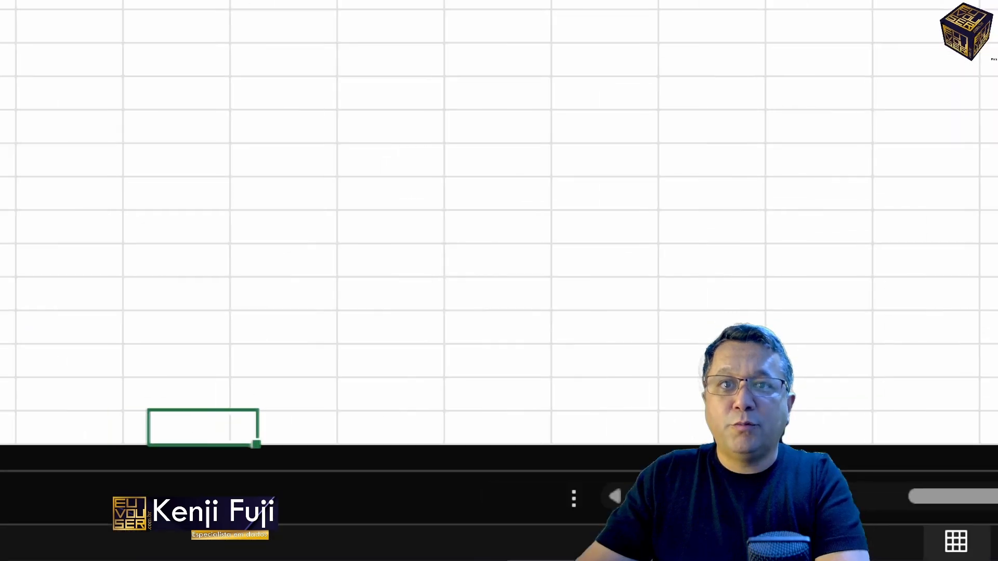
{"action": "key", "text": "ctrl+Up"}
{"action": "key", "text": "Right"}
{"action": "key", "text": "ctrl+shift+Up"}
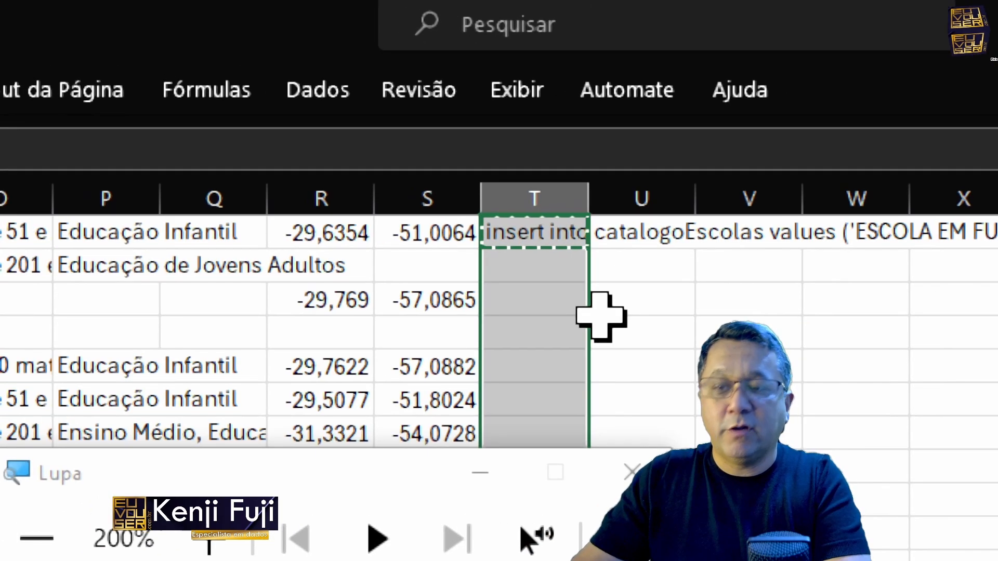
{"action": "key", "text": "ctrl+v"}
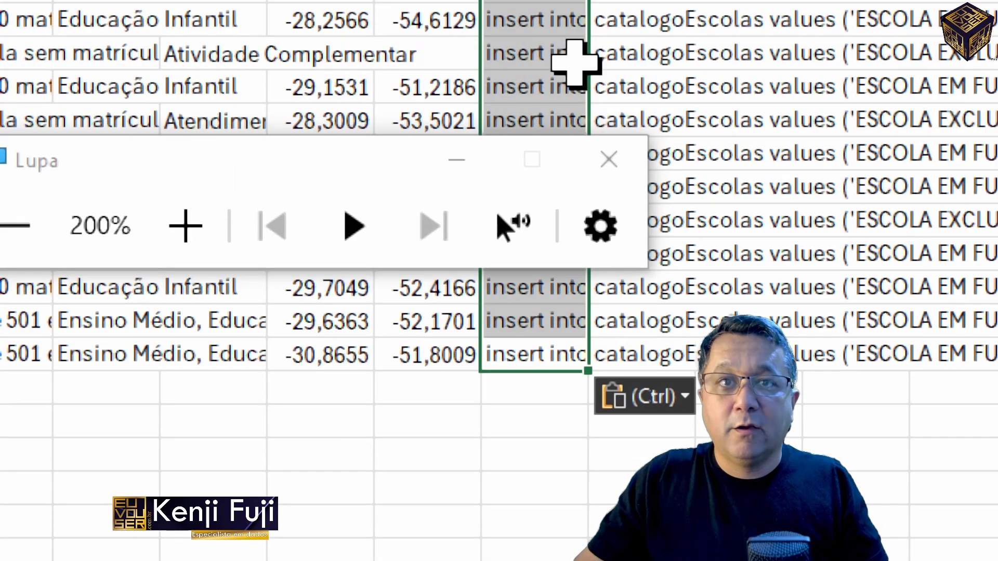
{"action": "left_click", "coordinate": [609, 159]}
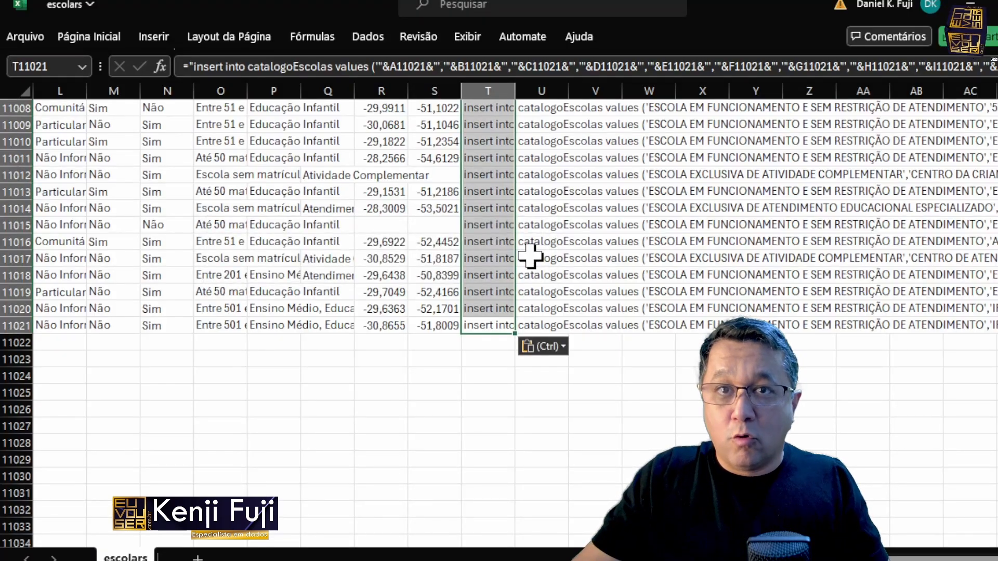
Step: Copy the generated insert statements from column T, replace the Notepad++ document's contents with them and return to its beginning
{"action": "key", "text": "ctrl+c"}
{"action": "key", "text": "alt+Tab"}
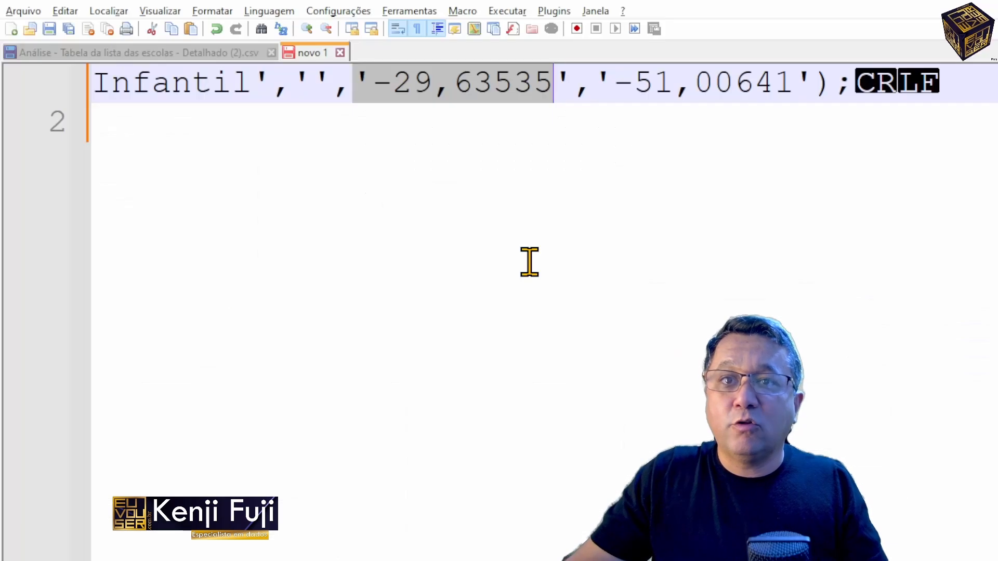
{"action": "key", "text": "ctrl+v"}
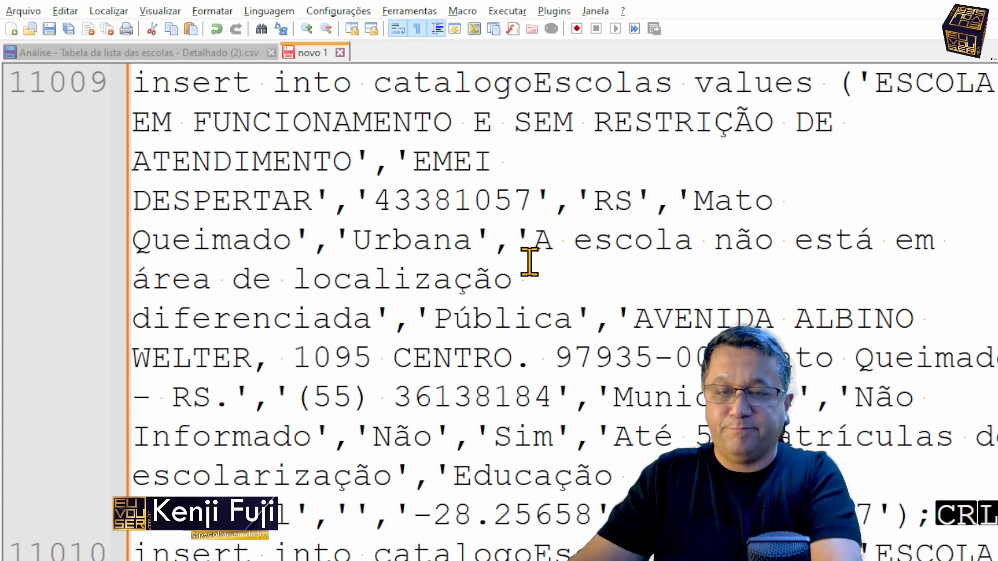
{"action": "key", "text": "ctrl+Home"}
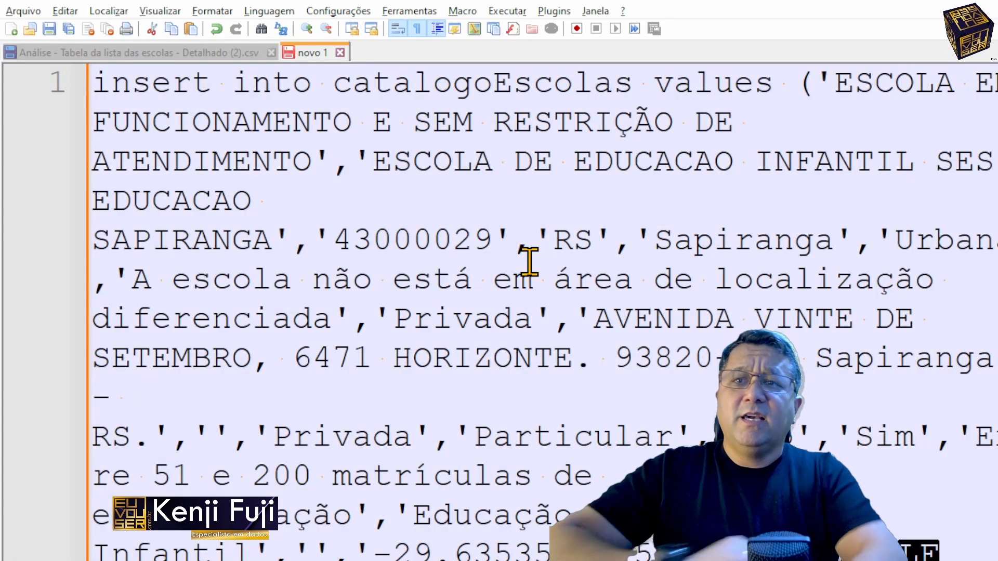
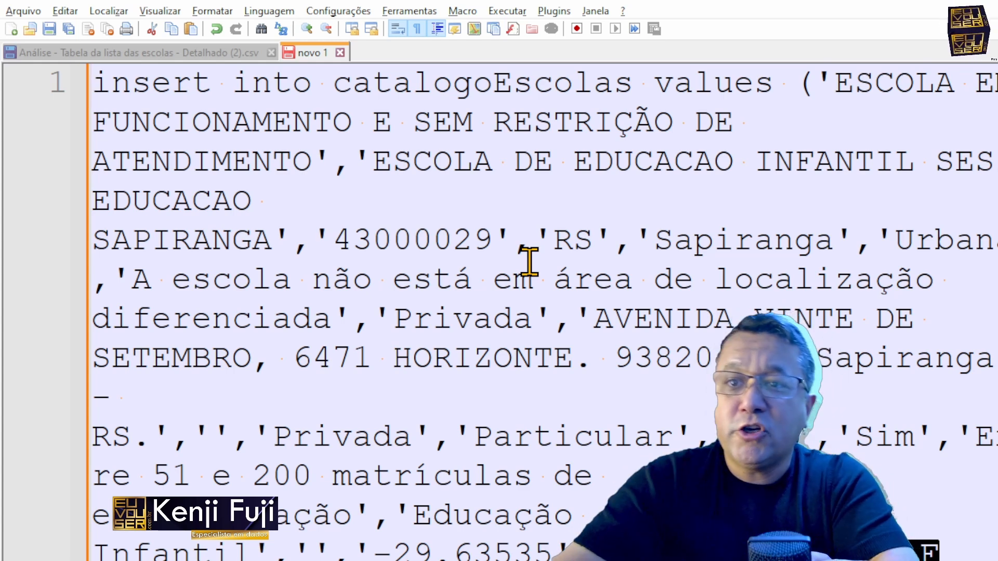
Step: Examine the first generated insert statements for empty quoted values, especially those at the end of line 2
{"action": "scroll", "coordinate": [529, 263], "scroll_direction": "down", "scroll_amount": 3}
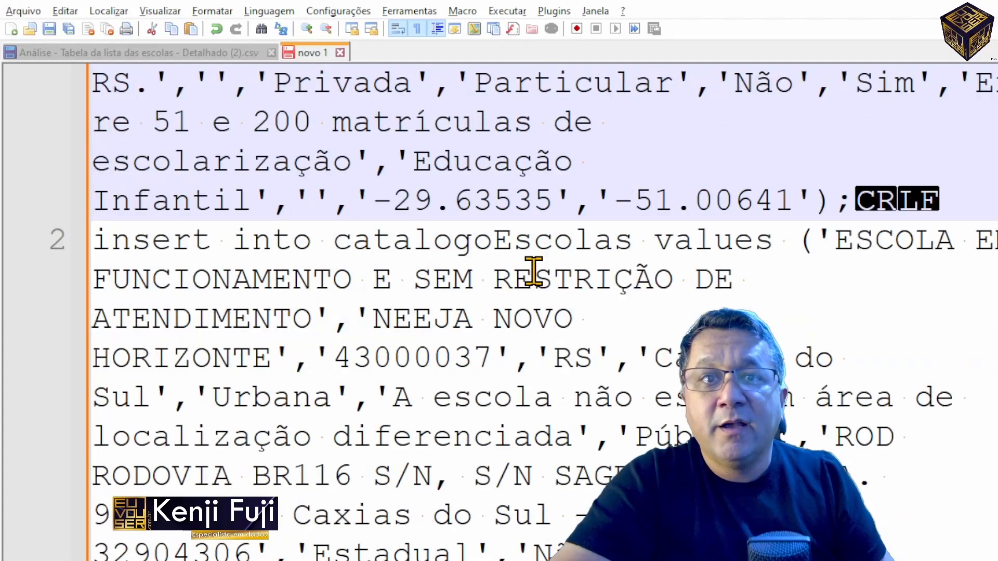
{"action": "scroll", "coordinate": [395, 148], "scroll_direction": "down", "scroll_amount": 3}
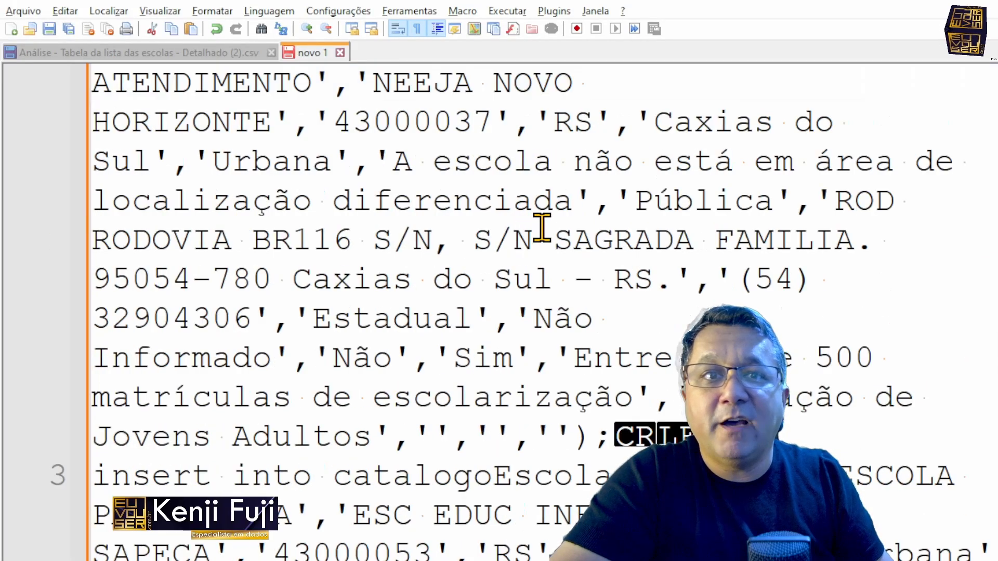
{"action": "left_click_drag", "start_coordinate": [393, 318], "coordinate": [573, 317]}
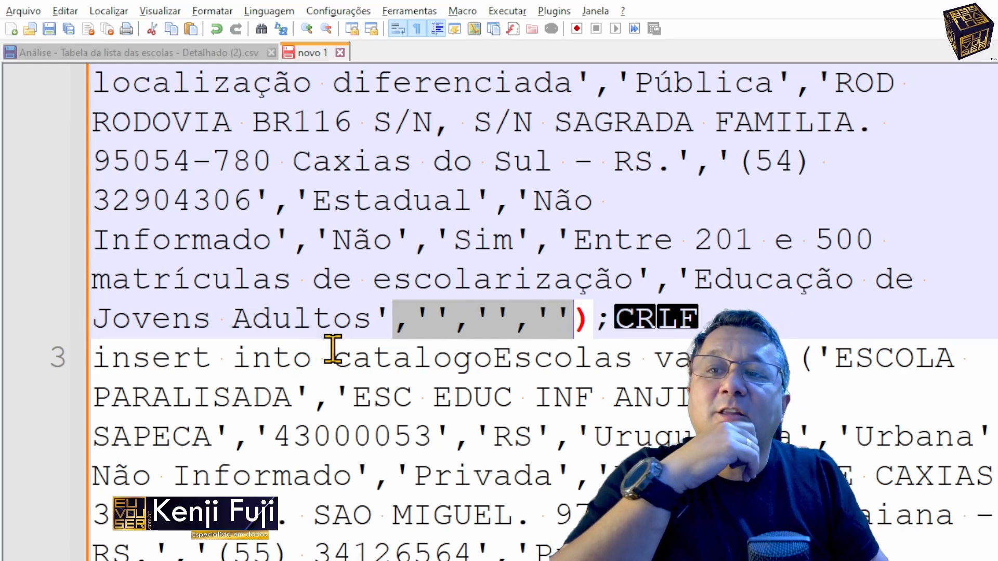
{"action": "left_click", "coordinate": [432, 351]}
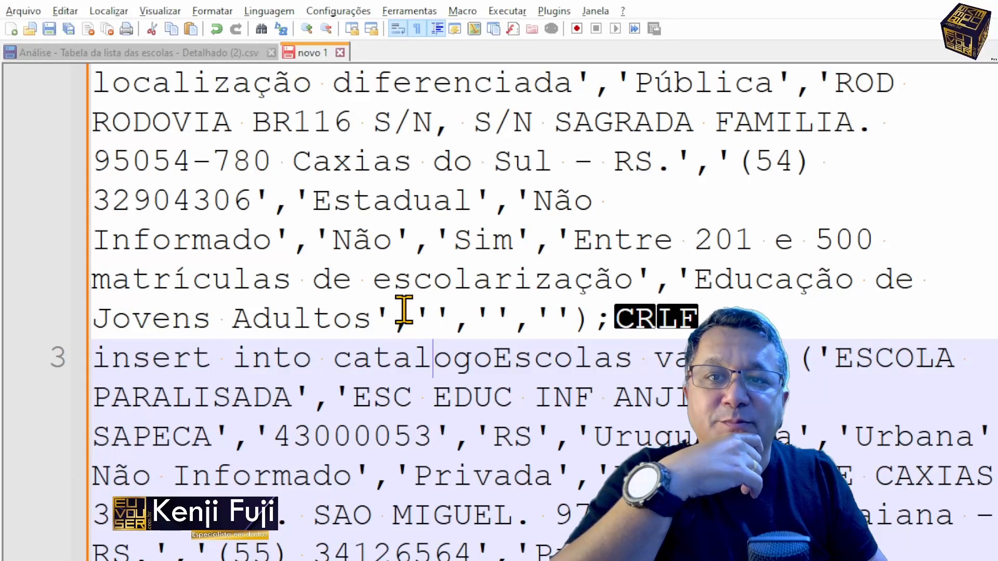
{"action": "left_click", "coordinate": [412, 317]}
{"action": "left_click", "coordinate": [453, 317], "text": "shift"}
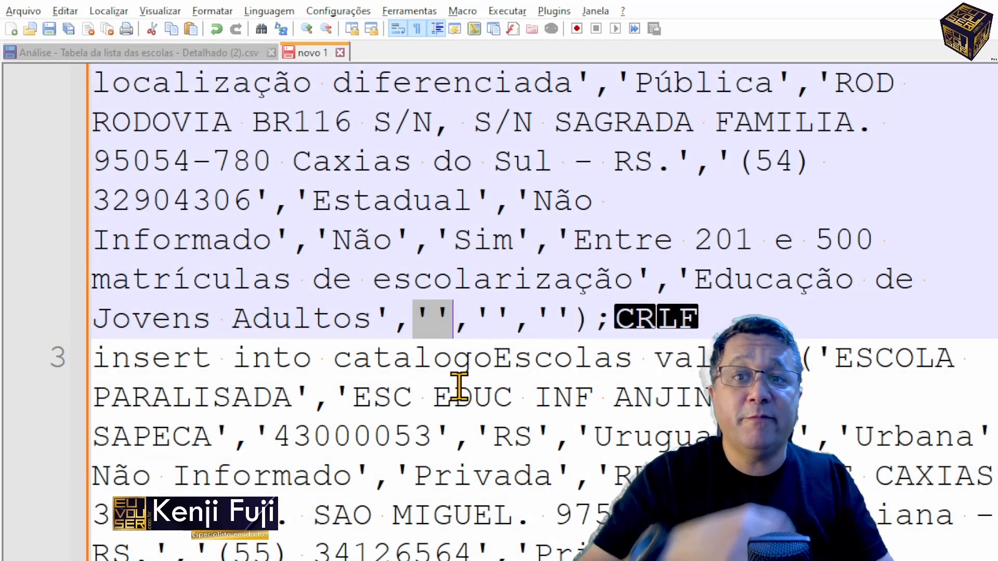
{"action": "key", "text": "Left"}
{"action": "key", "text": "Left"}
{"action": "key", "text": "Left"}
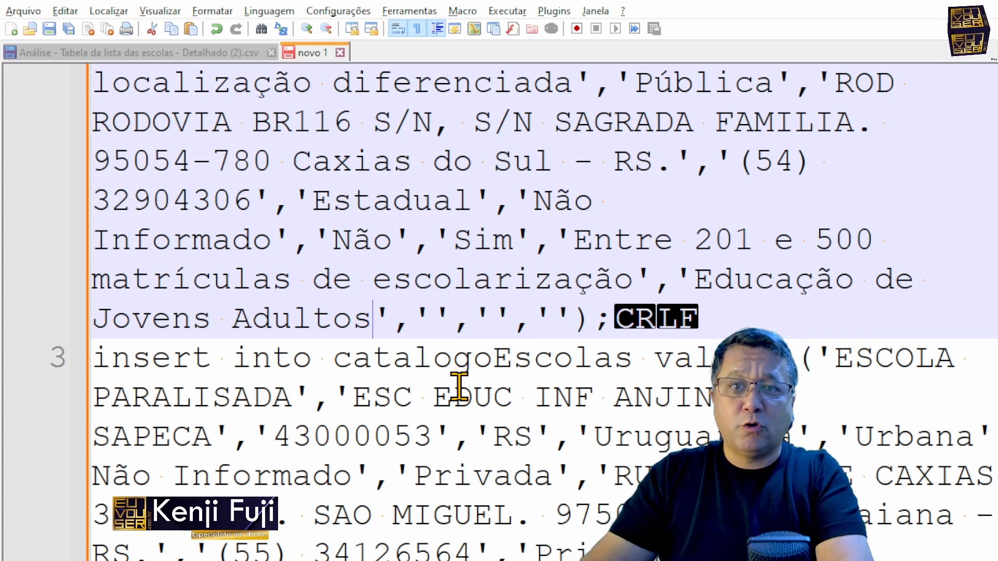
Step: Replace every ,'', in the whole document with ,null, starting from the occurrence selected in line 2, repeating the replacement to catch adjacent empty values
{"action": "key", "text": "Right"}
{"action": "key", "text": "shift+Right"}
{"action": "key", "text": "shift+Right"}
{"action": "key", "text": "shift+Right"}
{"action": "key", "text": "shift+Right"}
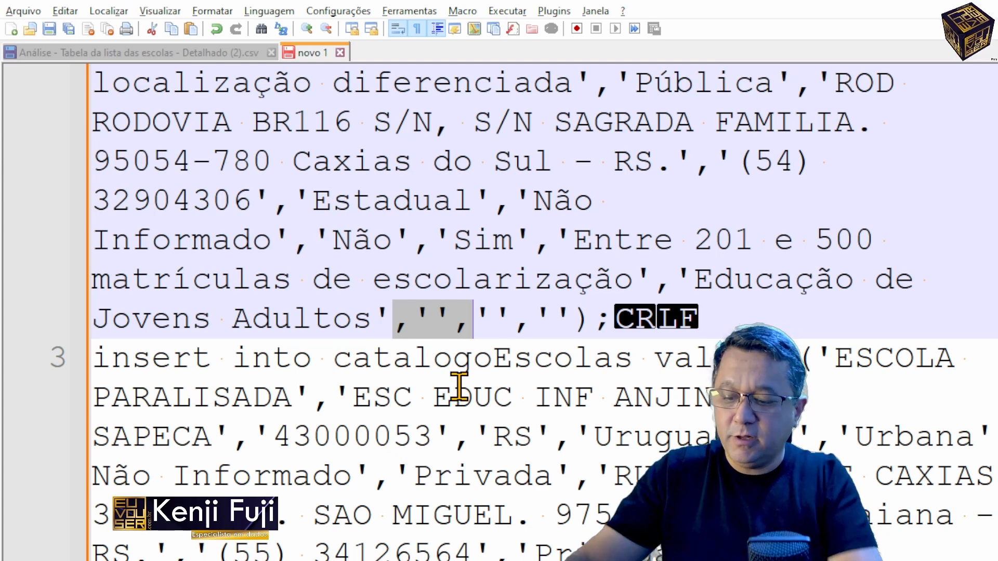
{"action": "key", "text": "ctrl+h"}
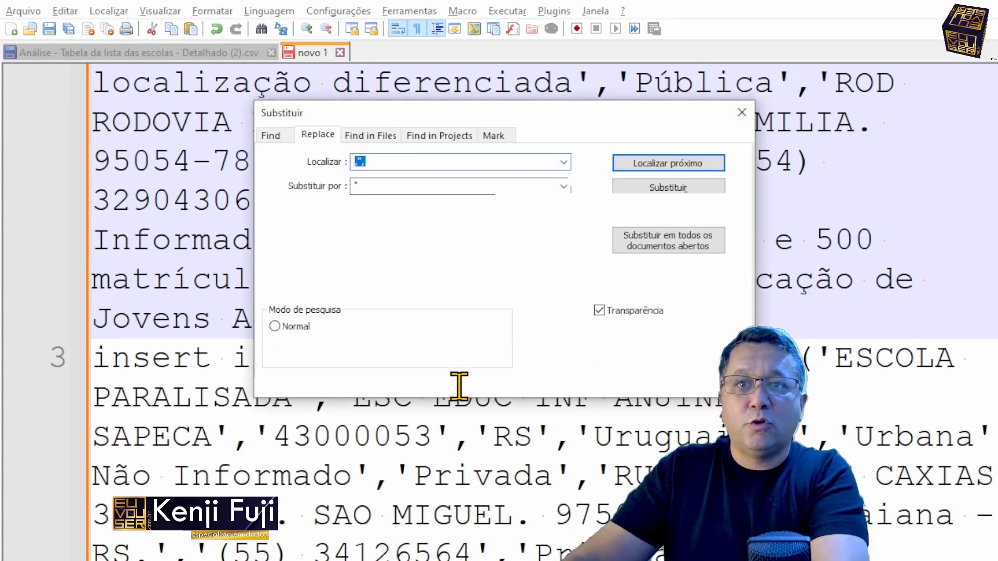
{"action": "key", "text": "Tab"}
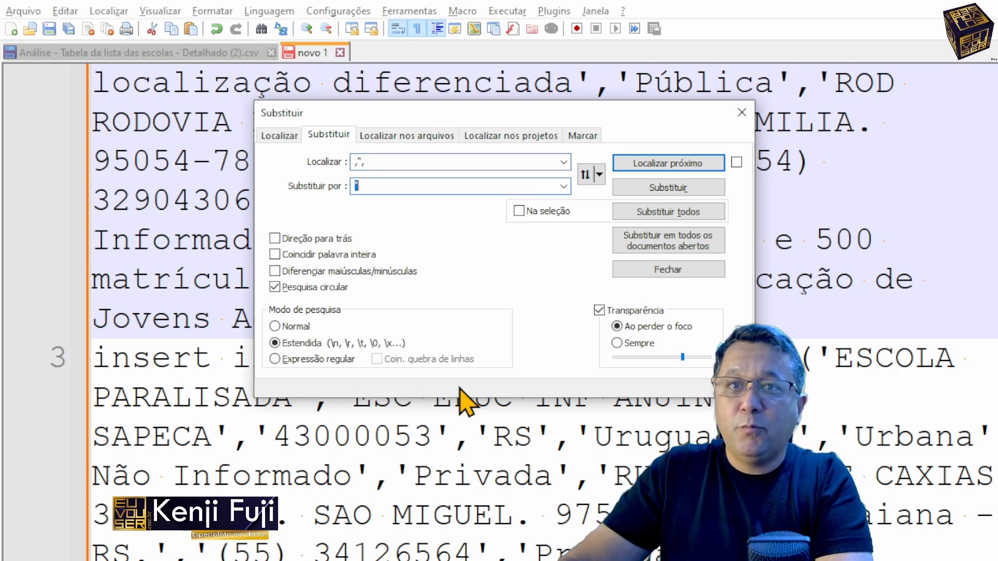
{"action": "type", "text": ","}
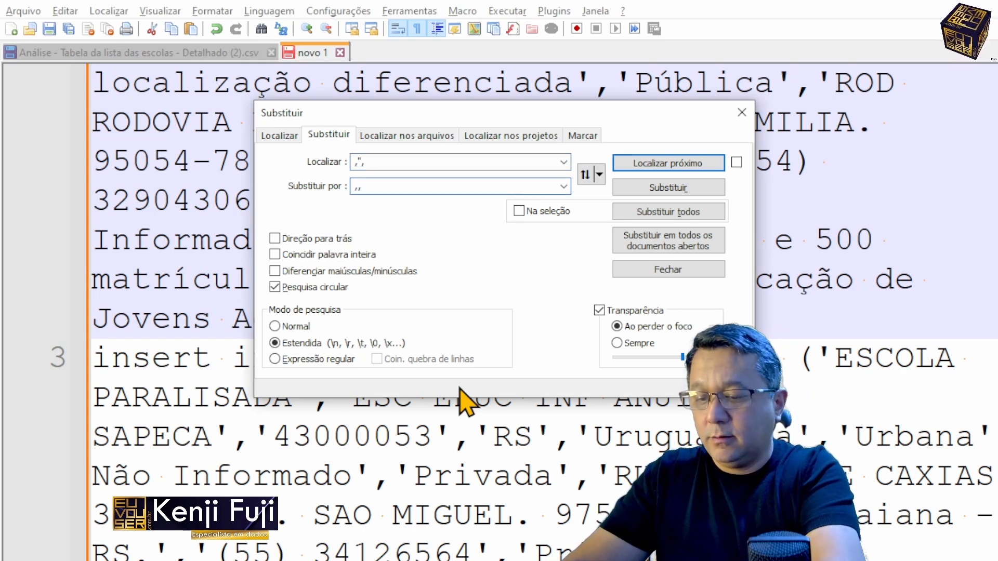
{"action": "type", "text": "null,"}
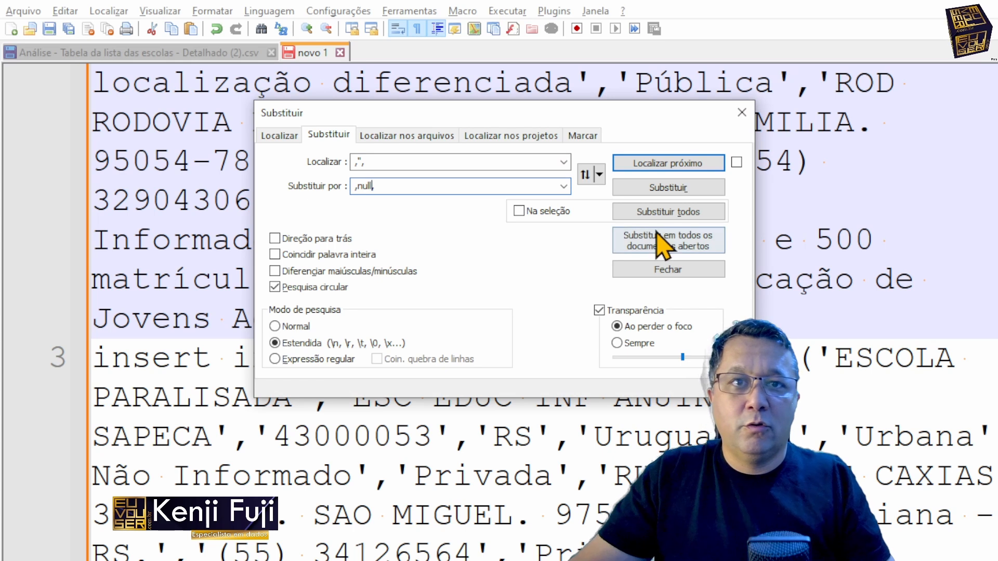
{"action": "left_click", "coordinate": [678, 216]}
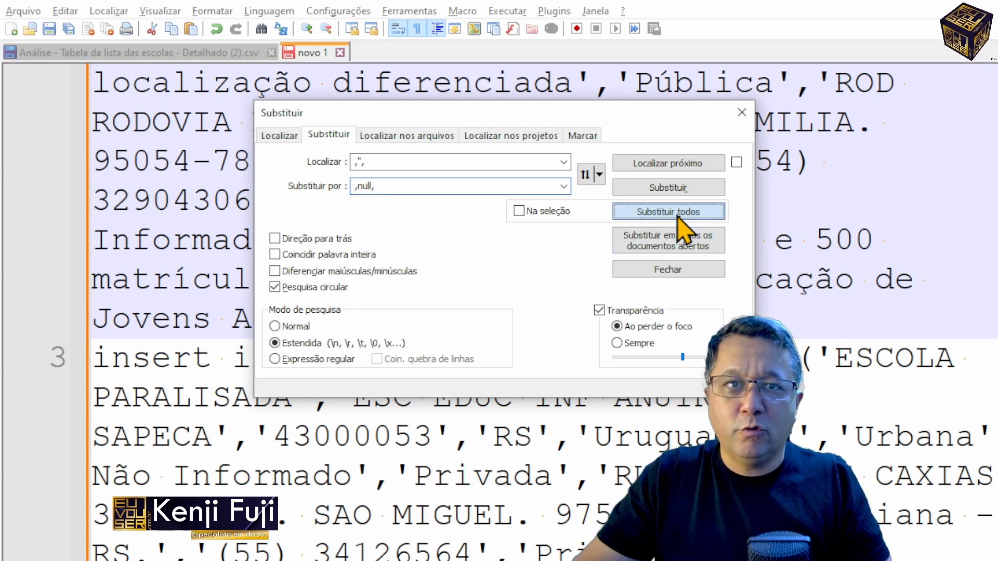
{"action": "left_click", "coordinate": [669, 212]}
{"action": "left_click", "coordinate": [668, 212]}
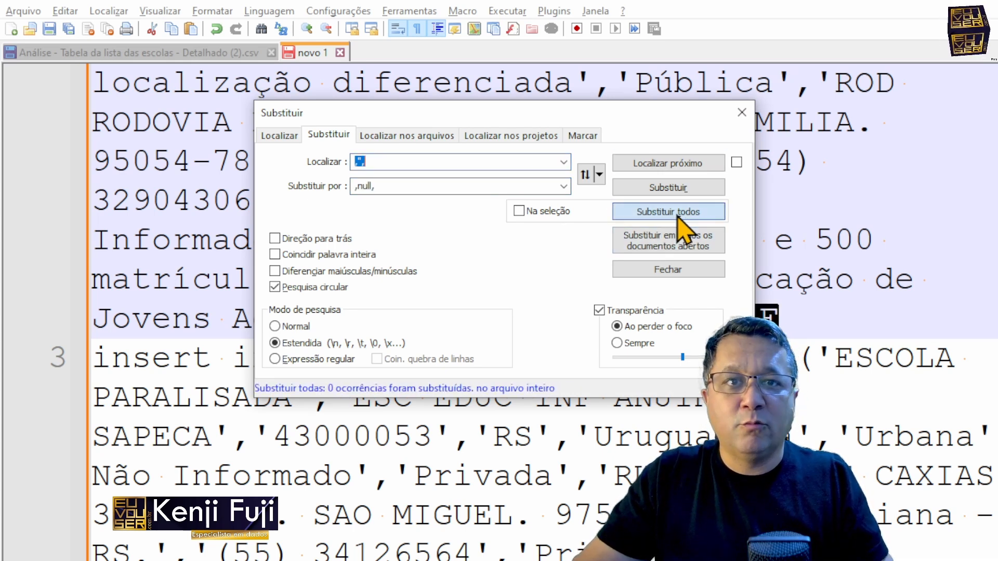
{"action": "left_click", "coordinate": [670, 270]}
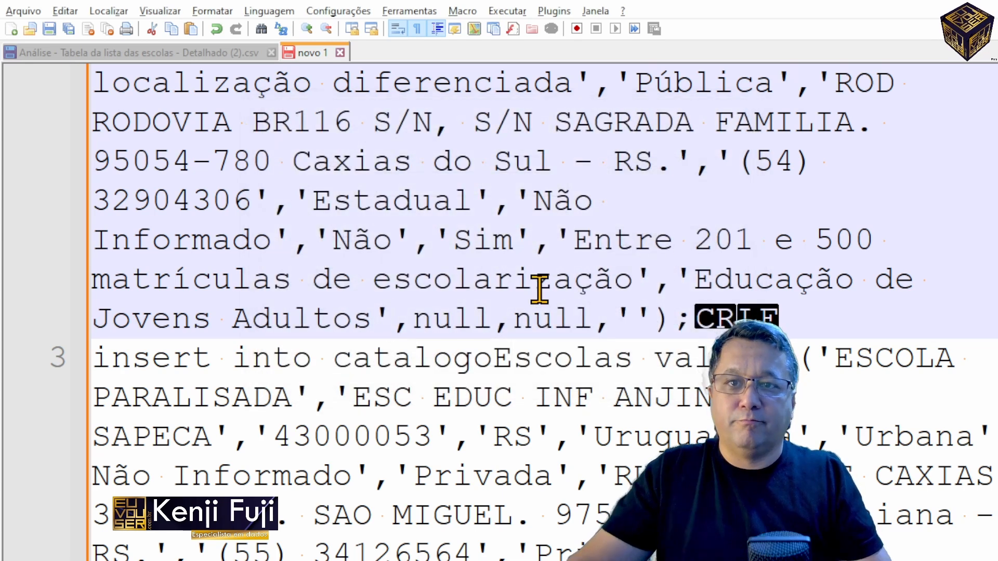
Step: Replace every ,'') at the end of the insert statements with ,null) throughout the document
{"action": "left_click", "coordinate": [616, 319]}
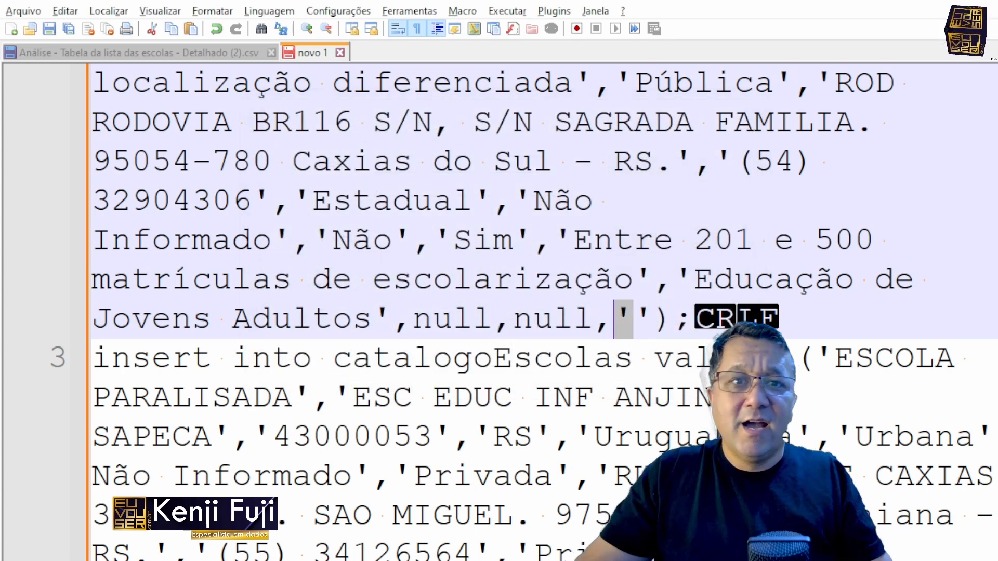
{"action": "left_click", "coordinate": [597, 323]}
{"action": "left_click", "coordinate": [675, 316], "text": "shift"}
{"action": "key", "text": "ctrl+c"}
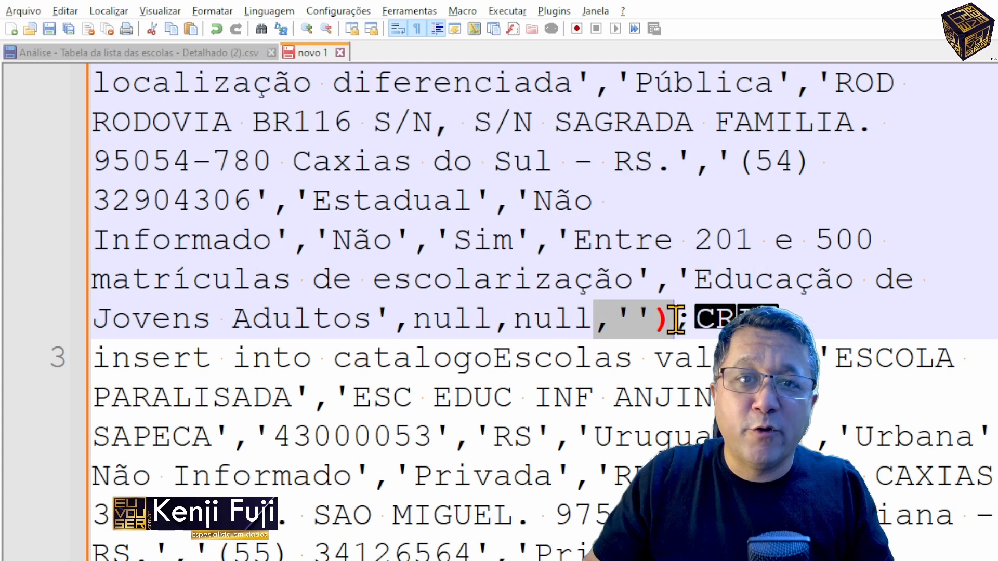
{"action": "key", "text": "ctrl+h"}
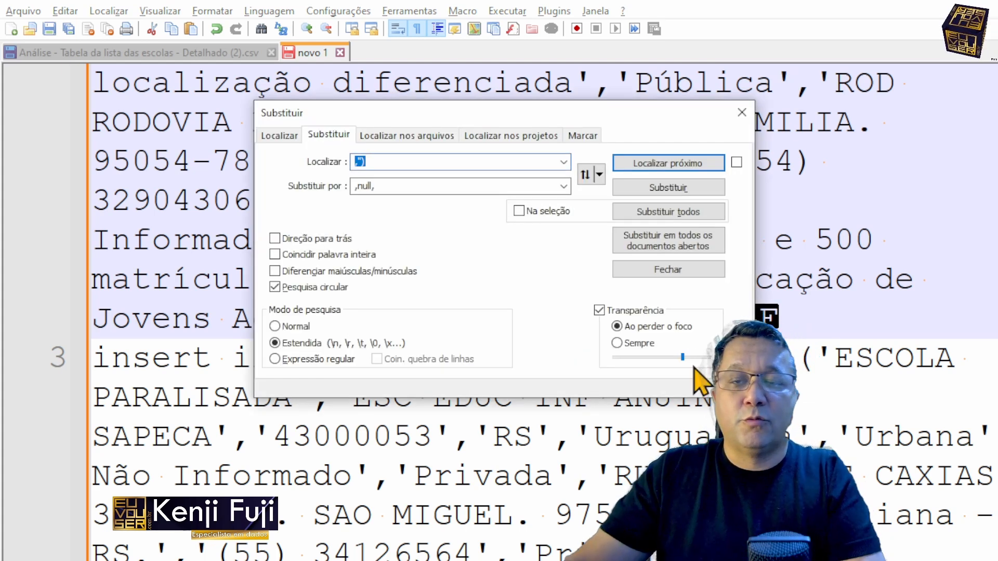
{"action": "key", "text": "Tab"}
{"action": "key", "text": "ctrl+v"}
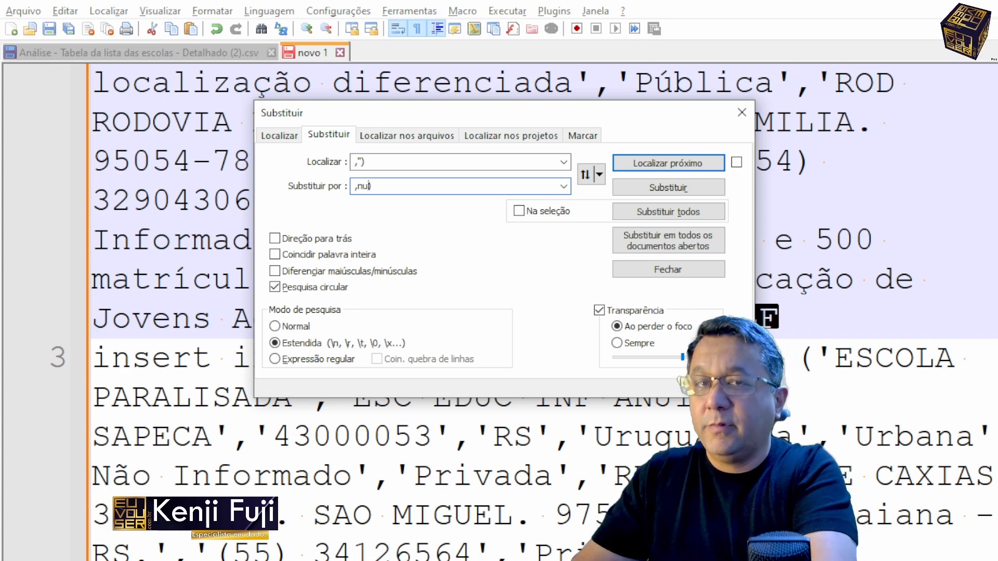
{"action": "left_click", "coordinate": [656, 211]}
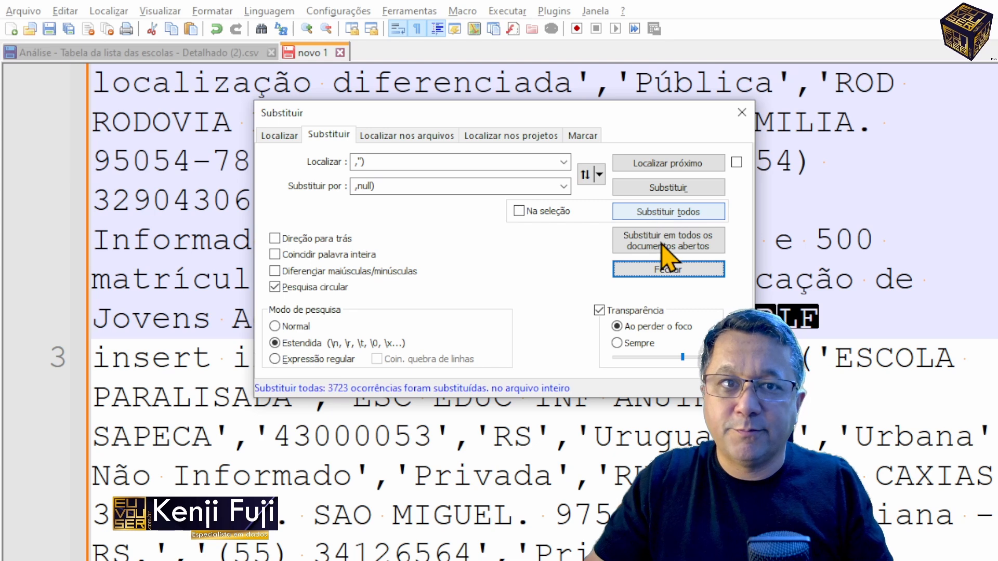
{"action": "left_click", "coordinate": [674, 274]}
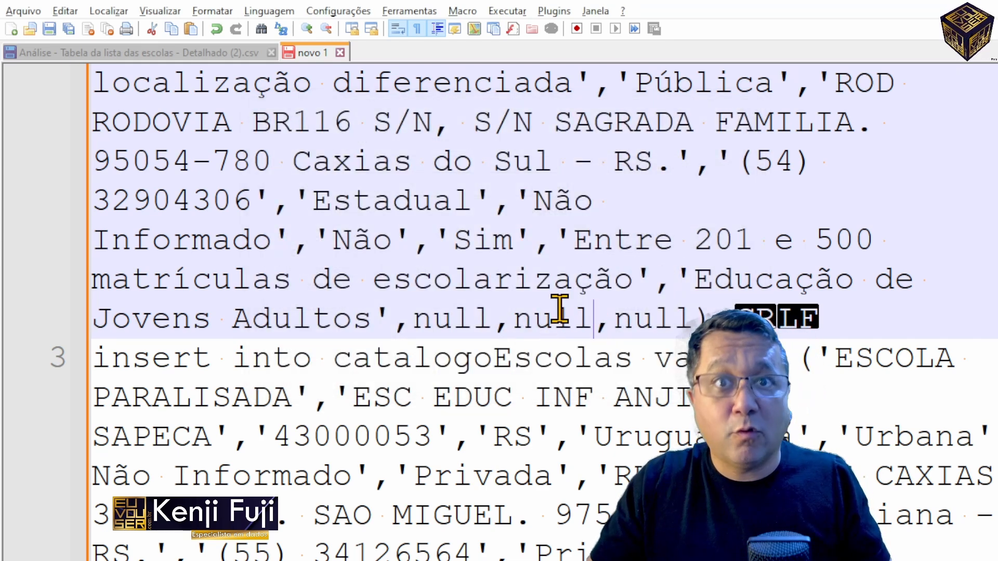
Step: Highlight the null values and review them across the first insert statements
{"action": "double_click", "coordinate": [457, 314]}
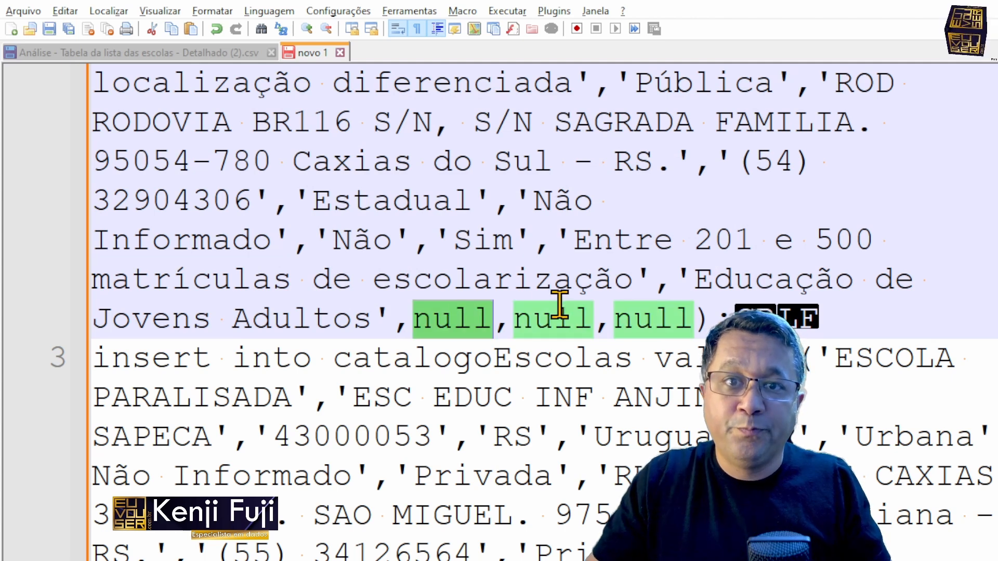
{"action": "scroll", "coordinate": [559, 305], "scroll_direction": "down", "scroll_amount": 2}
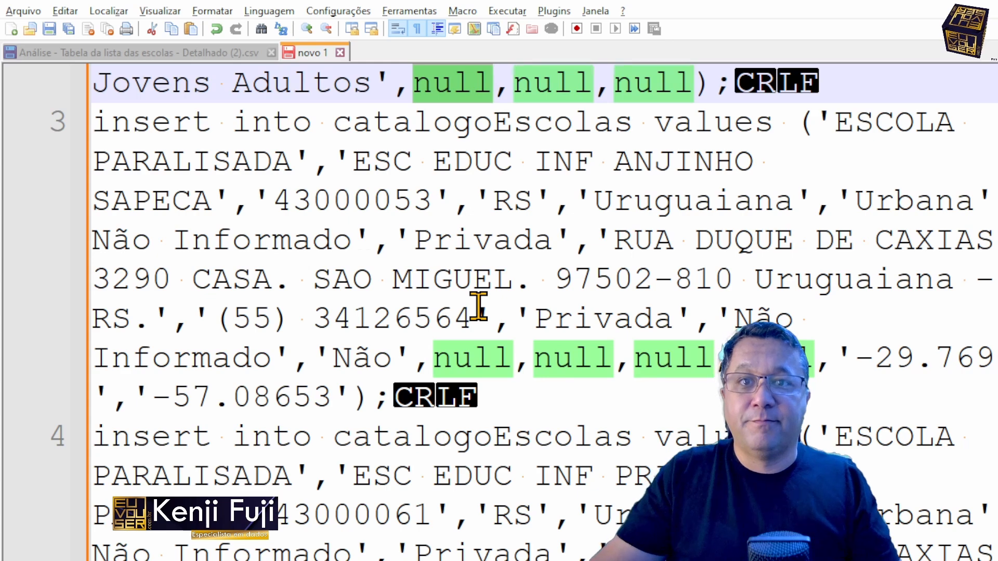
{"action": "scroll", "coordinate": [478, 306], "scroll_direction": "up", "scroll_amount": 8}
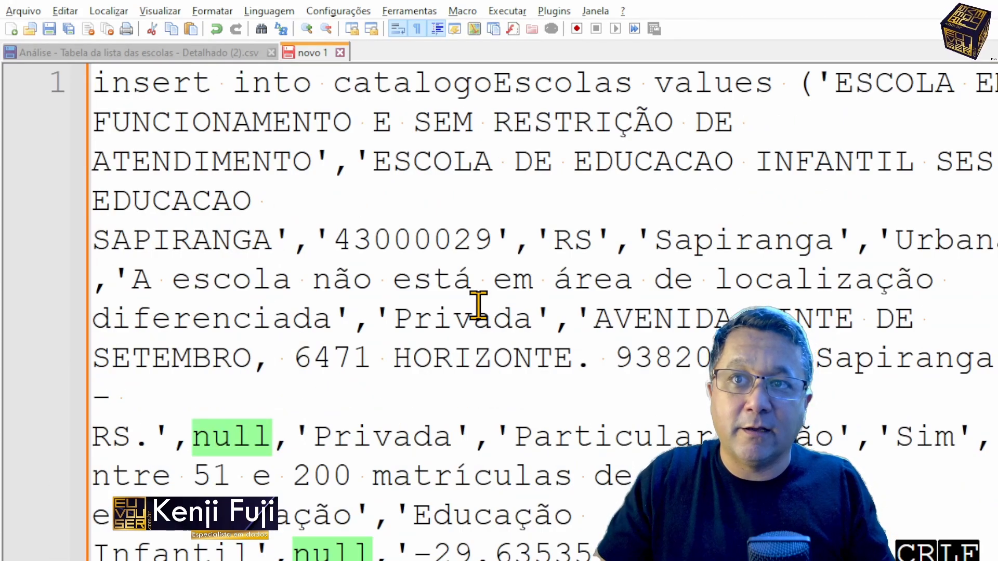
{"action": "scroll", "coordinate": [478, 306], "scroll_direction": "down", "scroll_amount": 2}
{"action": "scroll", "coordinate": [478, 306], "scroll_direction": "up", "scroll_amount": 2}
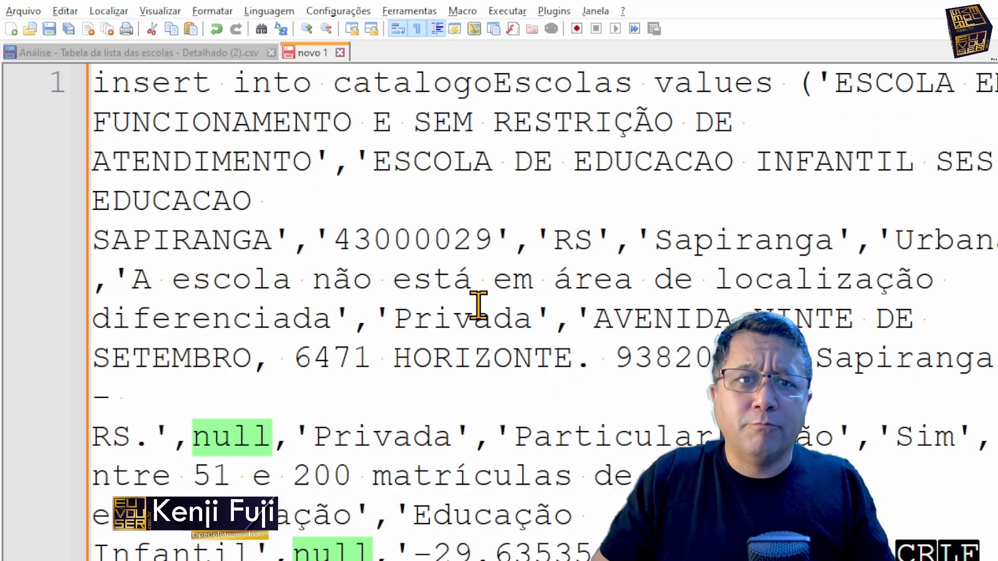
Step: Switch to the escolars workbook in Excel, search the data columns from A onward for apostrophes through several matches, and return to cell A1
{"action": "key", "text": "alt+Tab"}
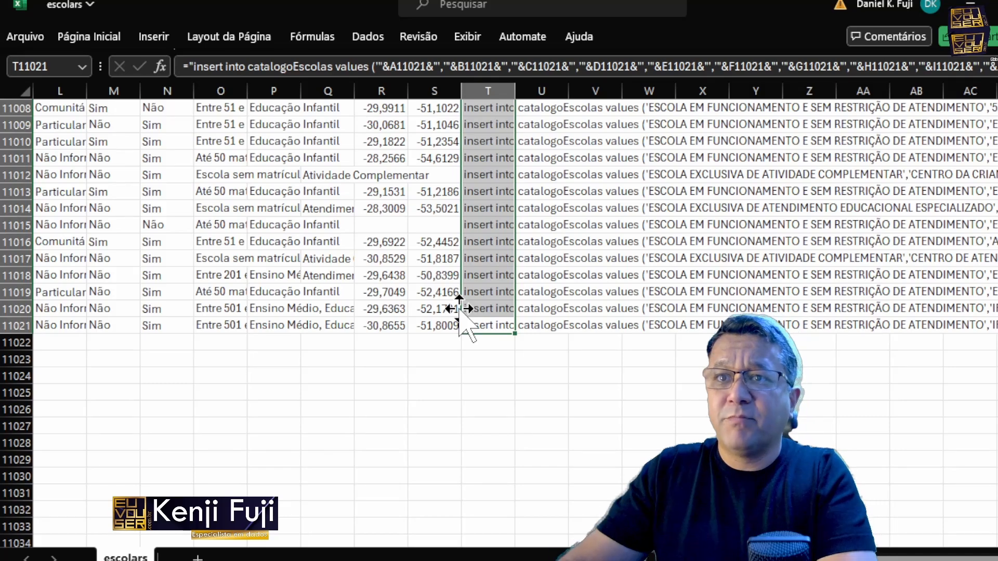
{"action": "key", "text": "ctrl+Home"}
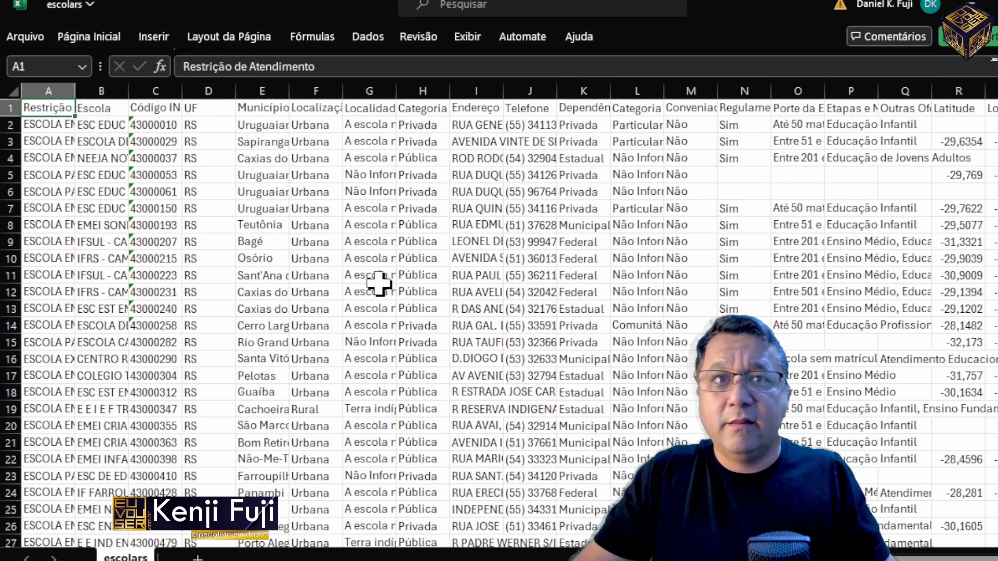
{"action": "left_click_drag", "start_coordinate": [49, 91], "coordinate": [997, 92]}
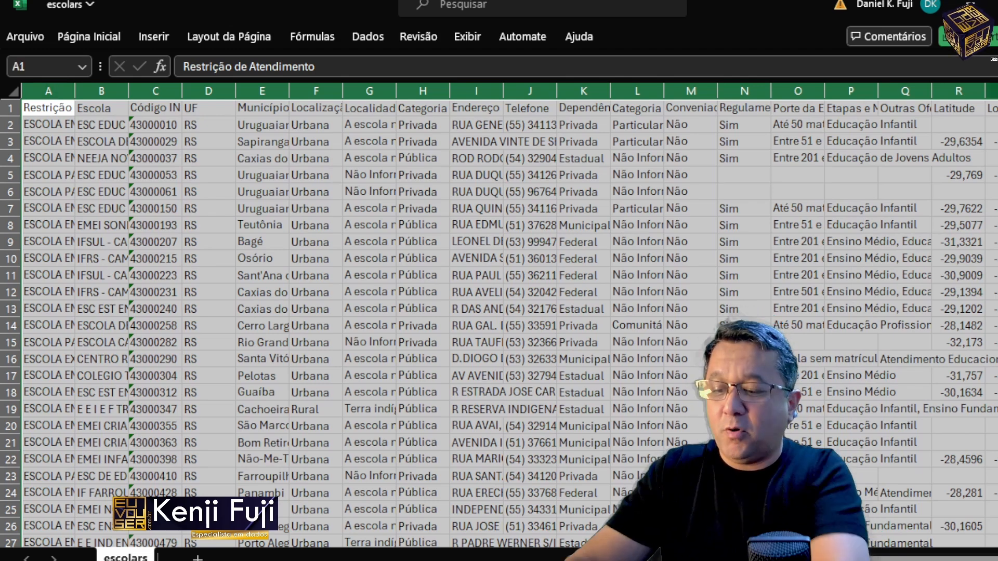
{"action": "key", "text": "ctrl+l"}
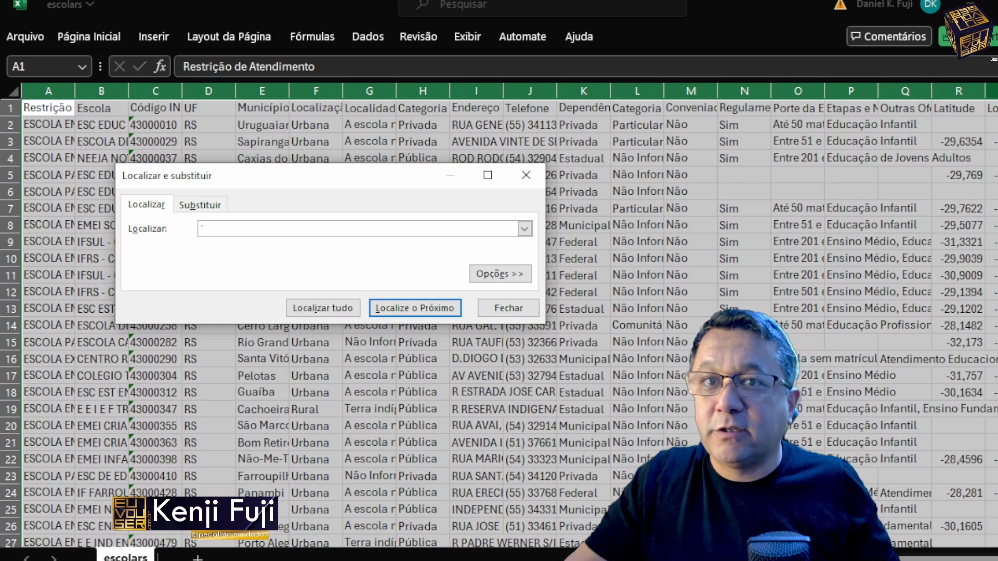
{"action": "left_click", "coordinate": [413, 314]}
{"action": "left_click", "coordinate": [409, 315]}
{"action": "left_click", "coordinate": [409, 316]}
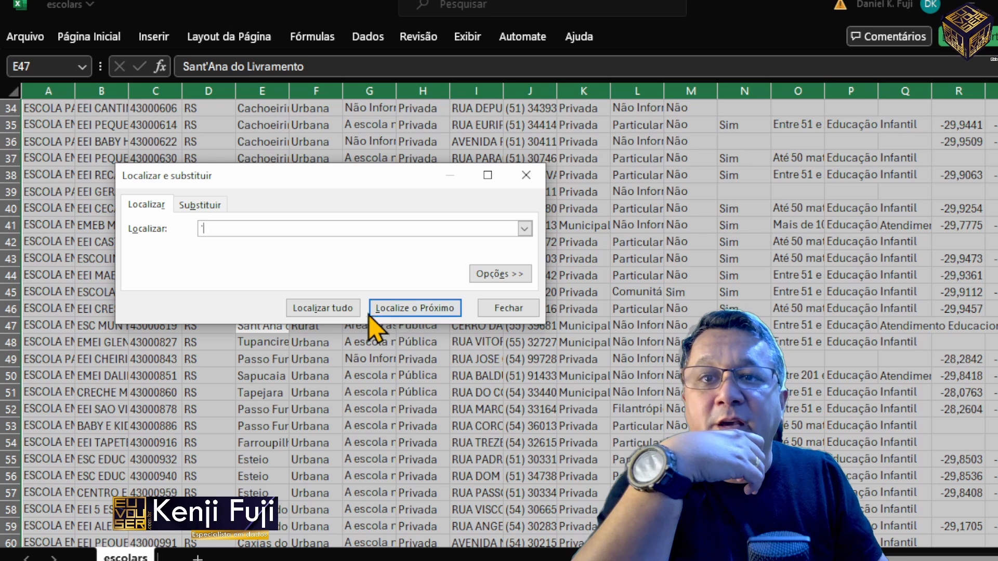
{"action": "left_click", "coordinate": [435, 312]}
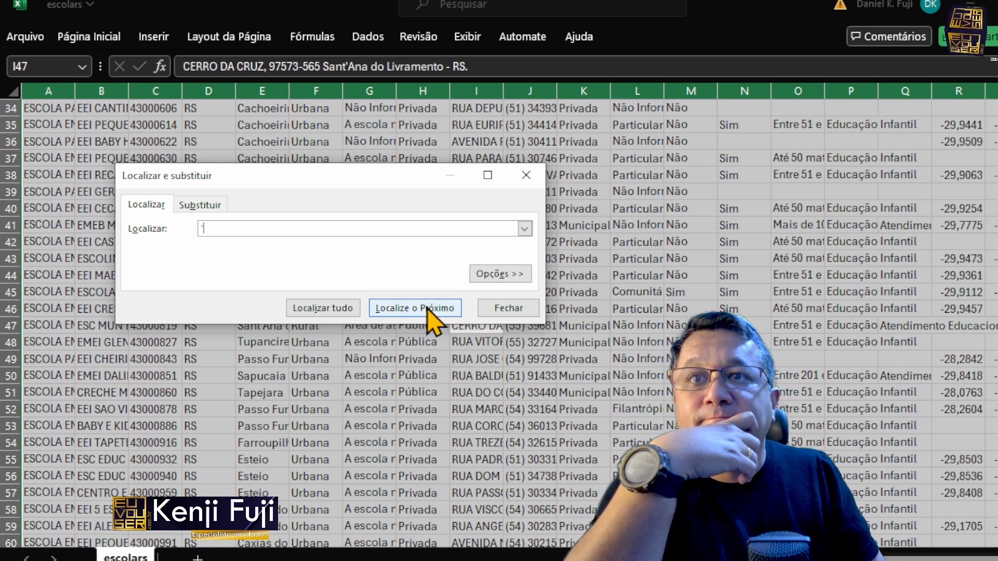
{"action": "left_click", "coordinate": [434, 309]}
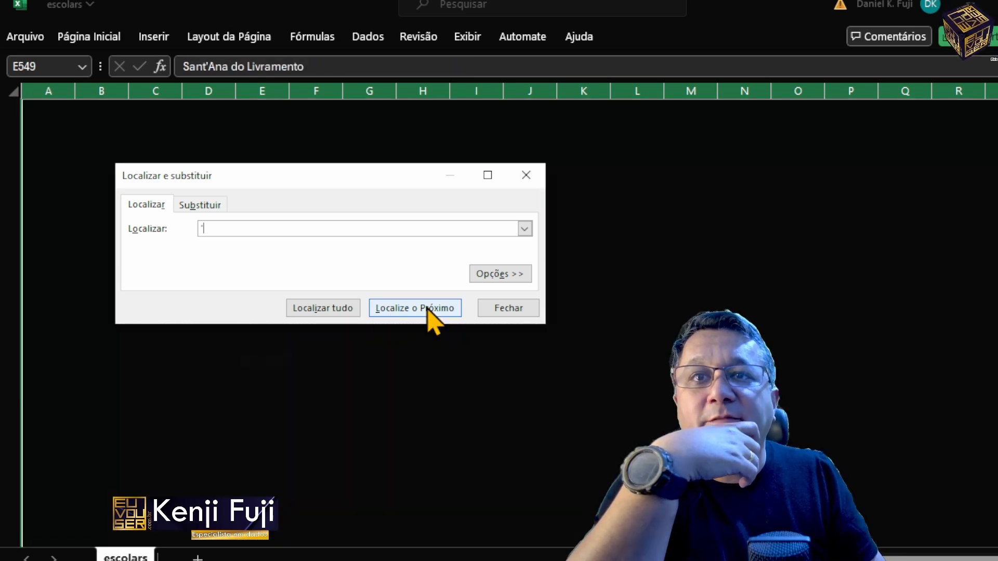
{"action": "left_click", "coordinate": [432, 308]}
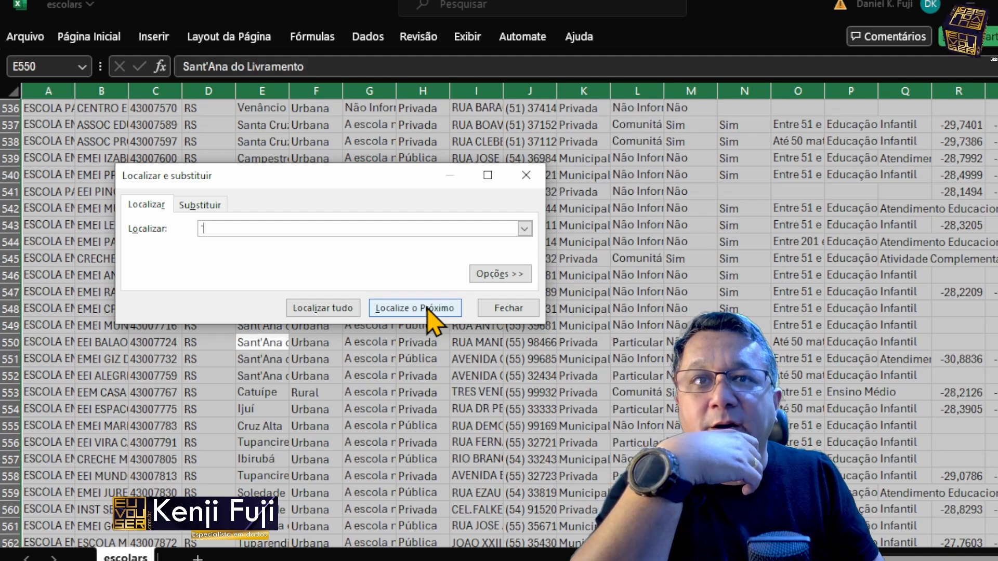
{"action": "left_click", "coordinate": [432, 308]}
{"action": "left_click", "coordinate": [432, 308]}
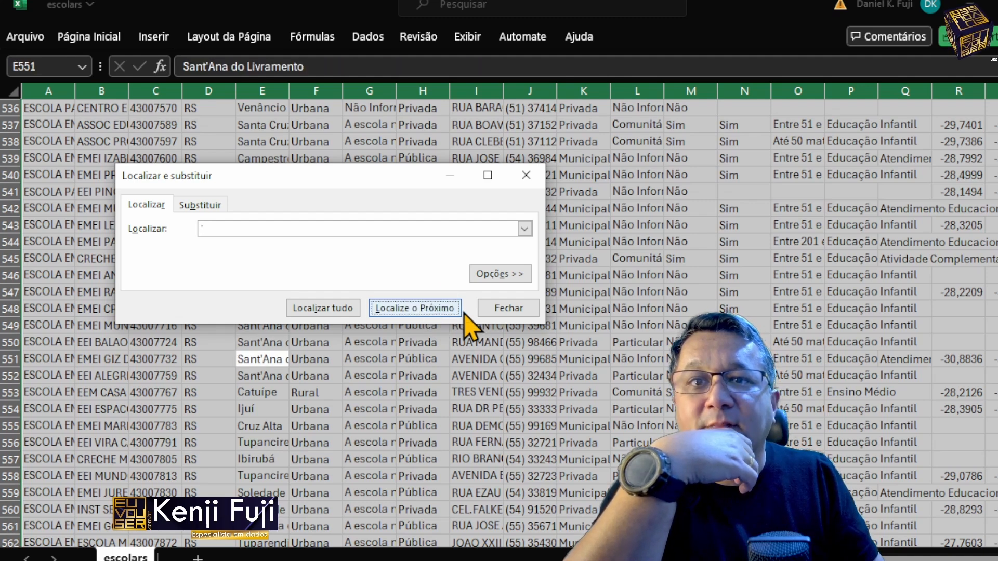
{"action": "left_click", "coordinate": [500, 309]}
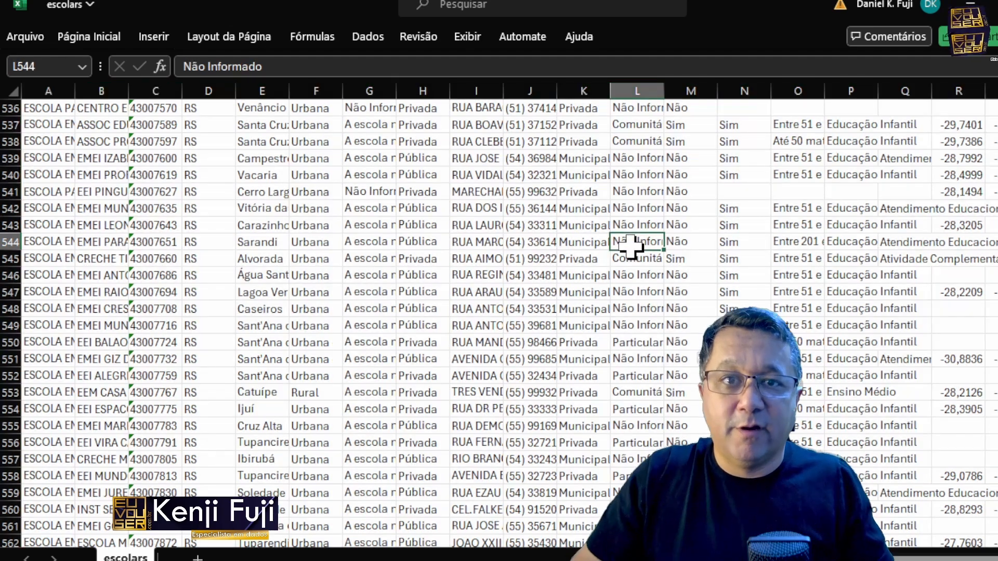
{"action": "key", "text": "ctrl+Home"}
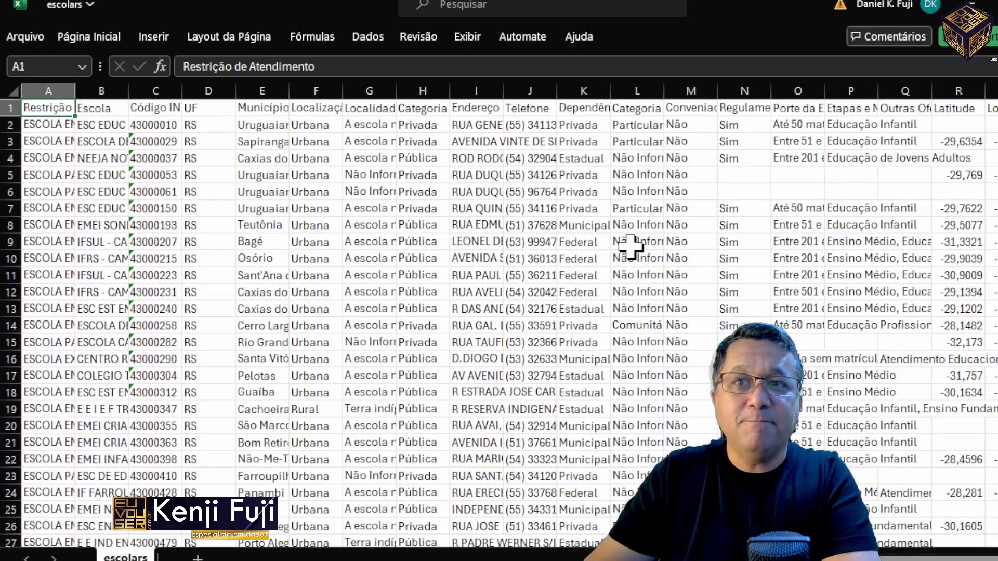
Step: In the insert formula of cell T2, put an opening SUBSTITUIR function call in front of the A2 reference
{"action": "key", "text": "Down"}
{"action": "key", "text": "ctrl+Right"}
{"action": "key", "text": "ctrl+Right"}
{"action": "key", "text": "ctrl+Left"}
{"action": "scroll", "coordinate": [630, 247], "scroll_direction": "left", "scroll_amount": 3}
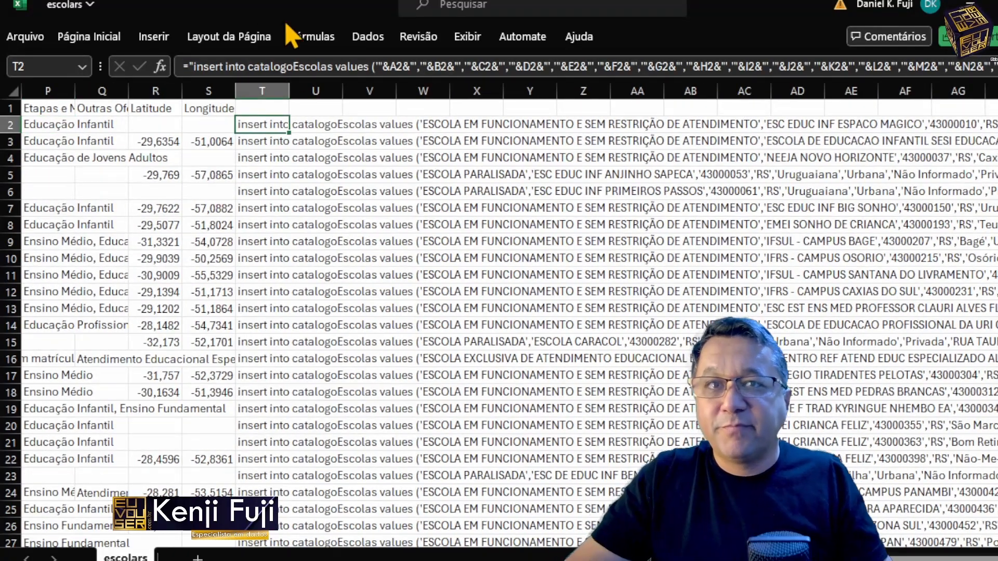
{"action": "left_click", "coordinate": [397, 66]}
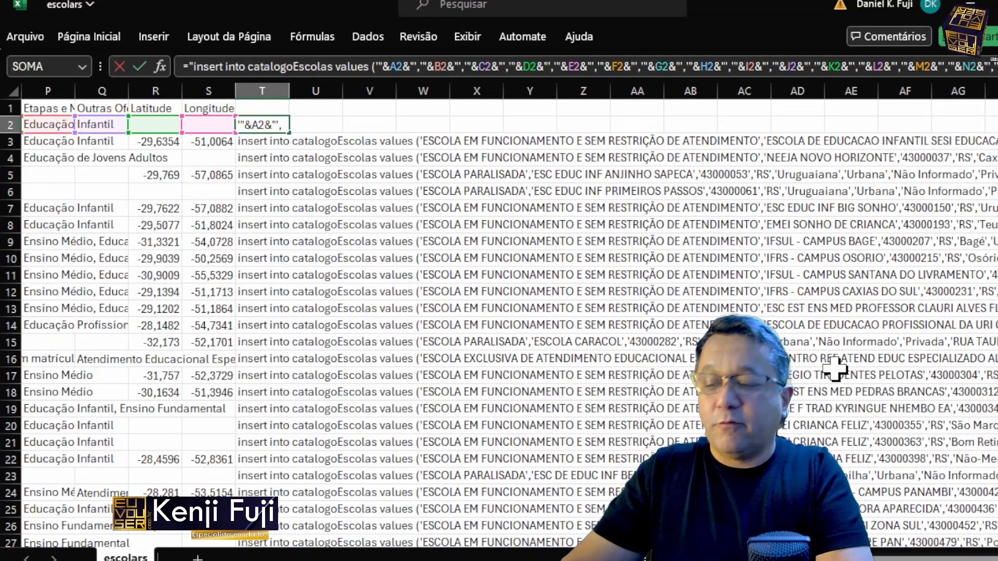
{"action": "type", "text": "replace"}
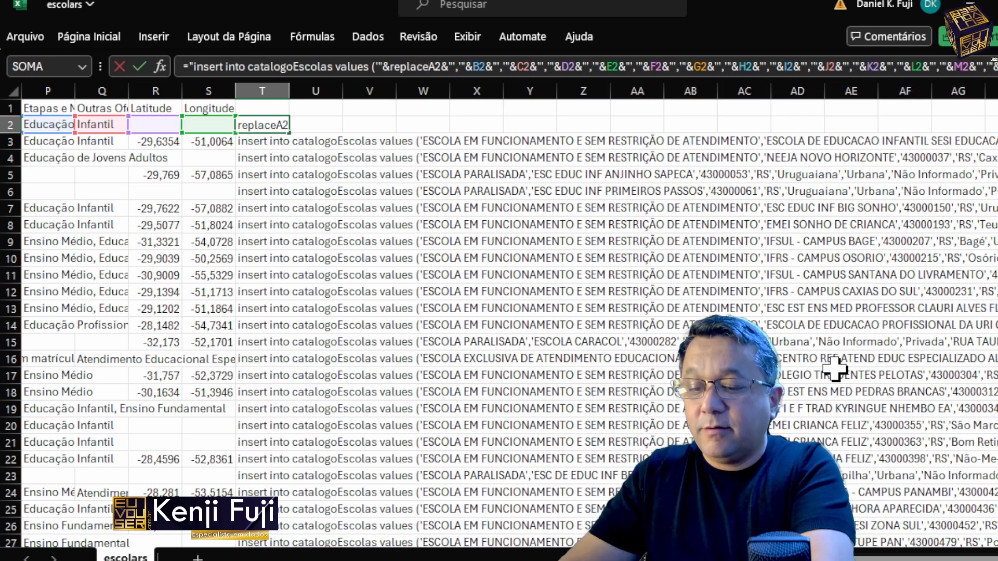
{"action": "type", "text": "("}
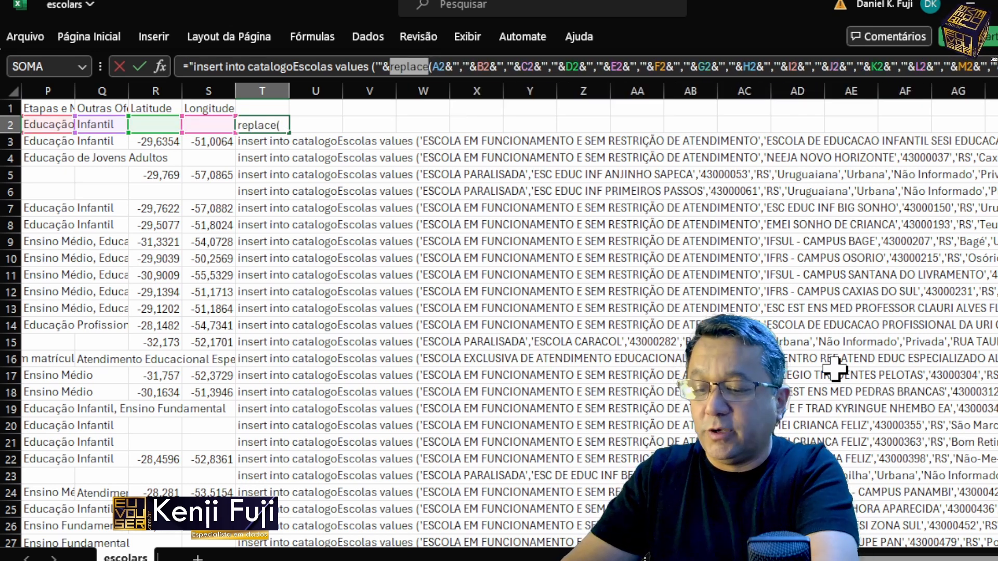
{"action": "type", "text": "substituir"}
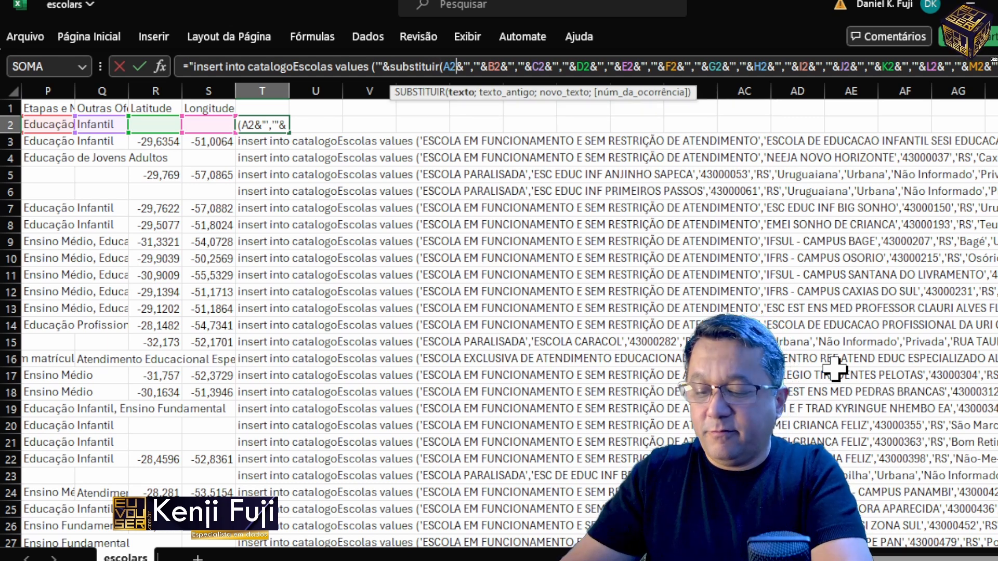
{"action": "type", "text": ","}
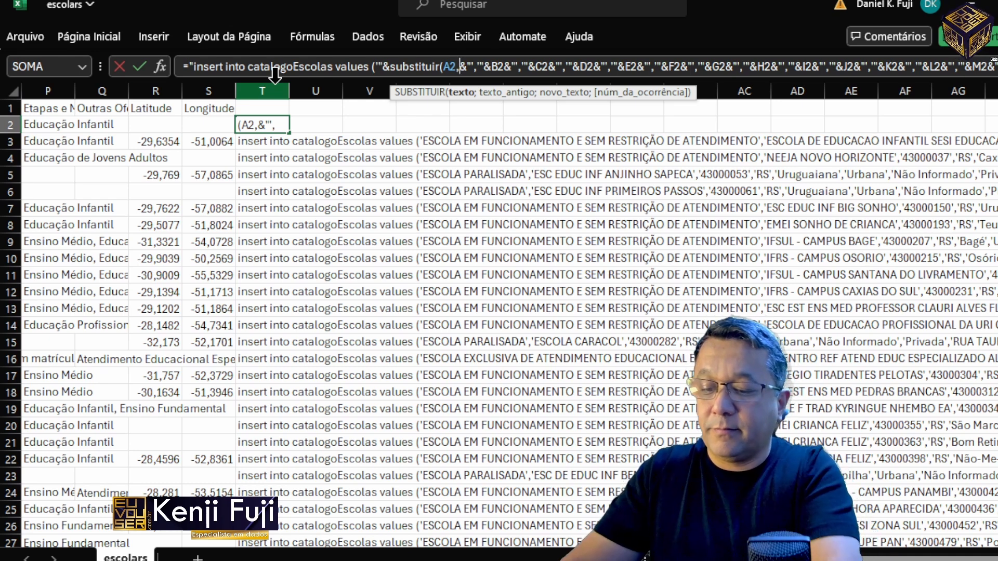
Step: Complete the SUBSTITUIR call around A2 with semicolon separators and empty arguments for the old and new text
{"action": "key", "text": "BackSpace"}
{"action": "type", "text": ";;"}
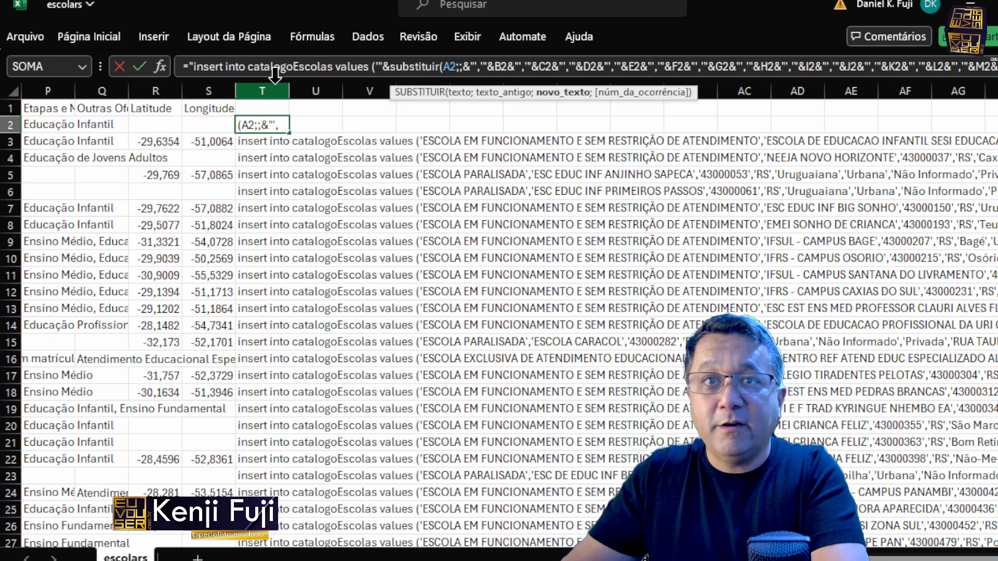
{"action": "type", "text": ")"}
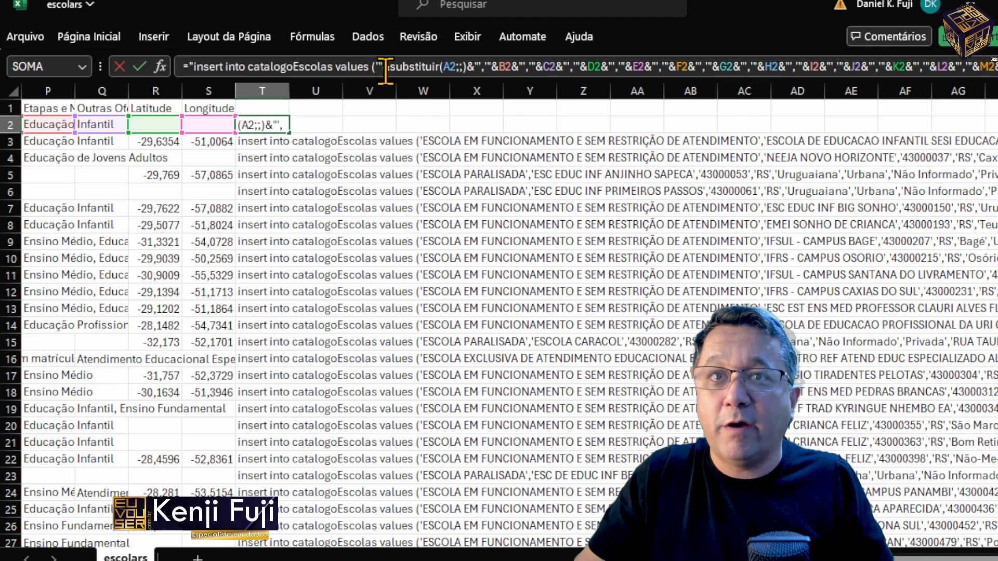
Step: Fill in the function arguments of the A2 SUBSTITUIR call, with an apostrophe as the old text plus its new text
{"action": "left_click", "coordinate": [403, 66]}
{"action": "left_click", "coordinate": [160, 67]}
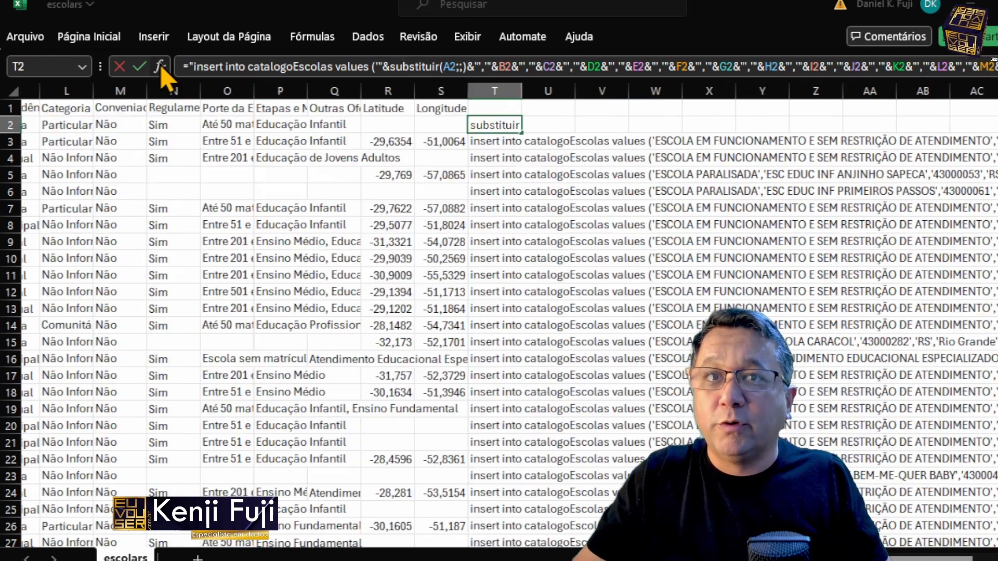
{"action": "left_click", "coordinate": [252, 159]}
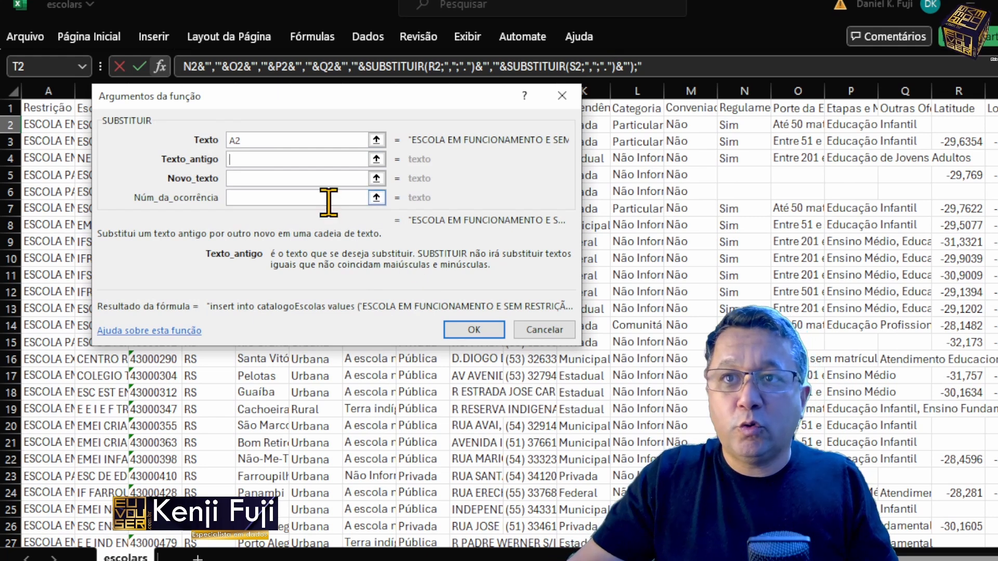
{"action": "type", "text": "\"'\""}
{"action": "left_click", "coordinate": [291, 178]}
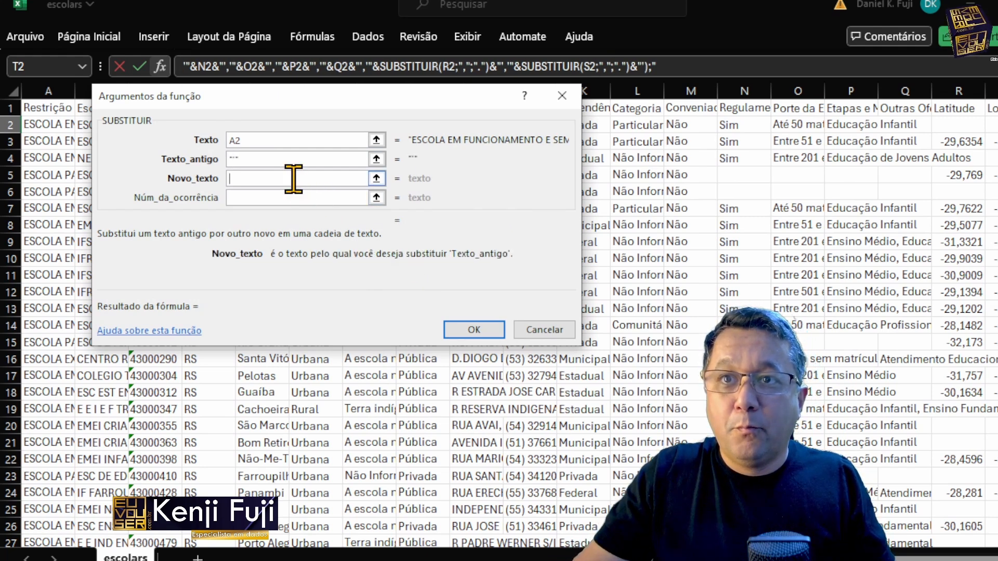
{"action": "type", "text": "\"\""}
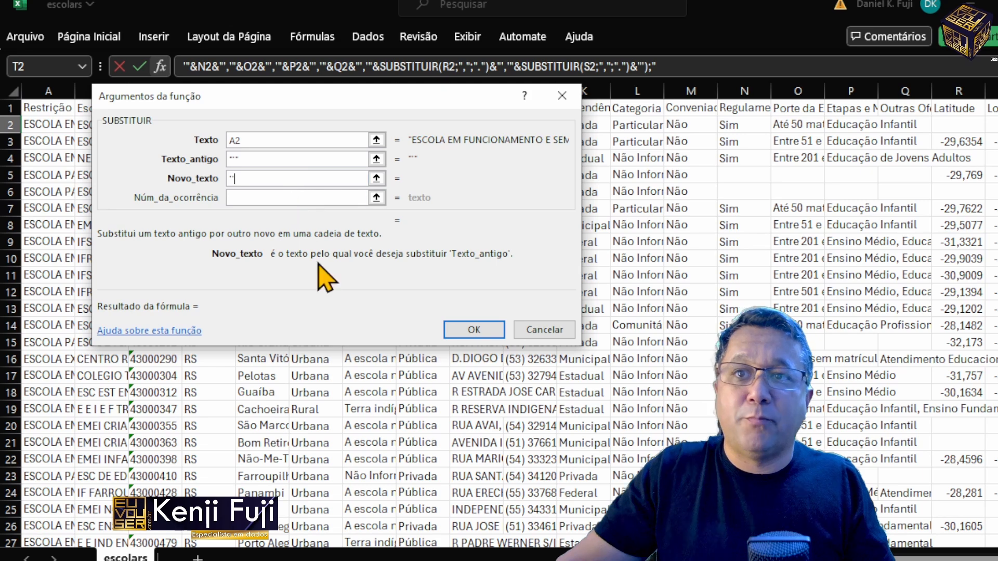
{"action": "left_click", "coordinate": [476, 333]}
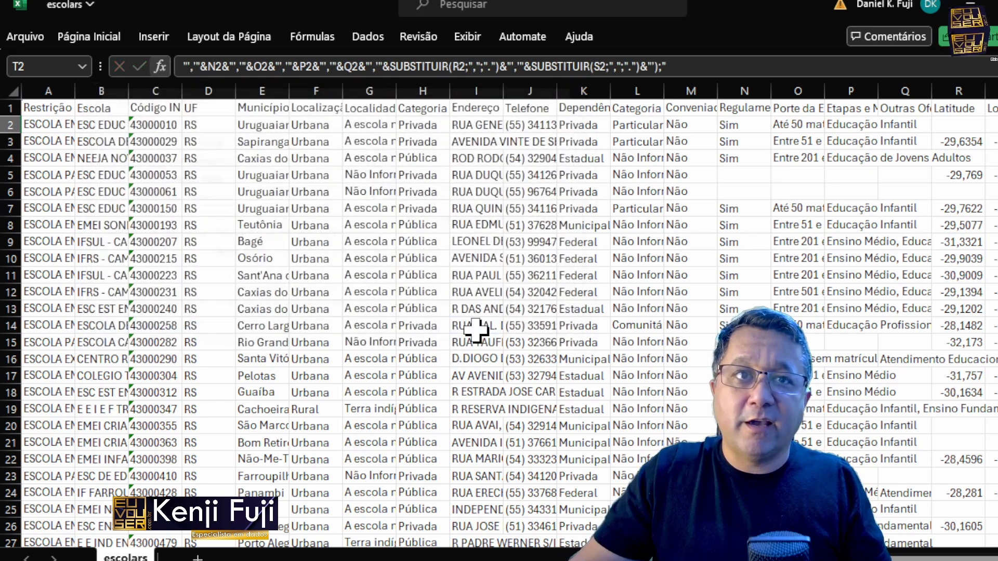
Step: Copy the SUBSTITUIR function name with its opening parenthesis and insert it in front of the B2 reference in T2's formula
{"action": "left_click", "coordinate": [397, 66]}
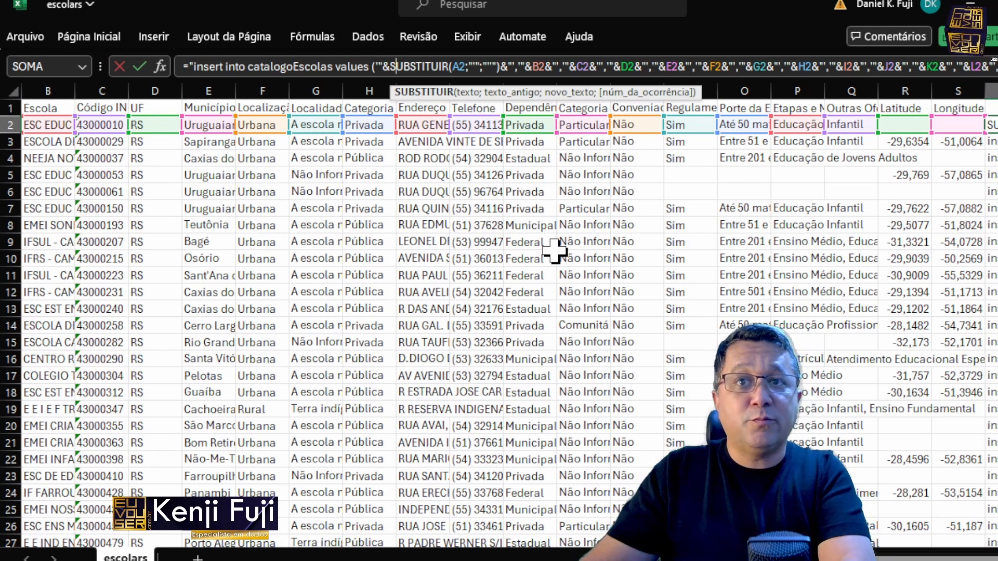
{"action": "key", "text": "Left"}
{"action": "key", "text": "ctrl+shift+Left"}
{"action": "key", "text": "ctrl+c"}
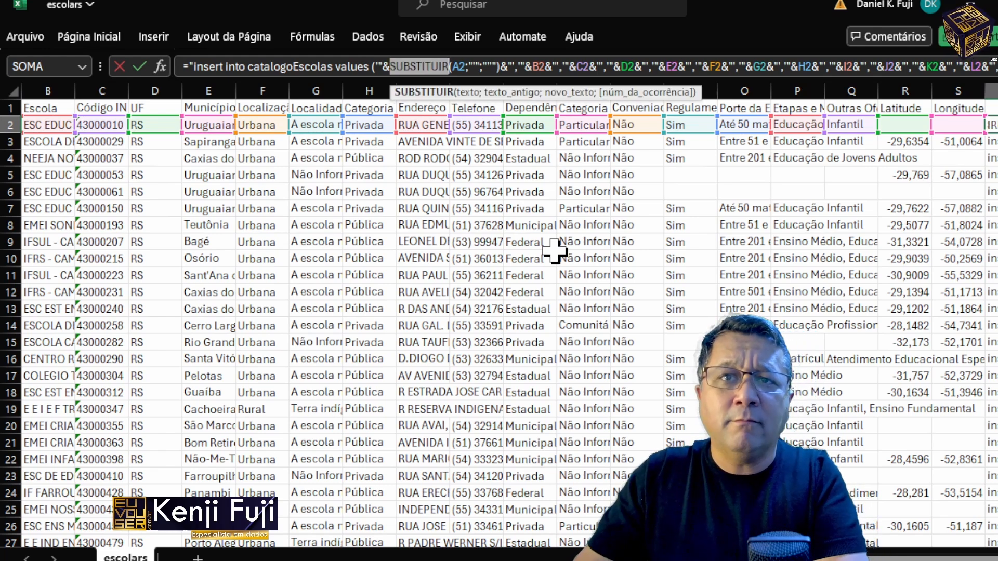
{"action": "key", "text": "Right"}
{"action": "key", "text": "Right"}
{"action": "key", "text": "Right"}
{"action": "key", "text": "Right"}
{"action": "key", "text": "Right"}
{"action": "key", "text": "Right"}
{"action": "key", "text": "Right"}
{"action": "key", "text": "Right"}
{"action": "key", "text": "Right"}
{"action": "key", "text": "Right"}
{"action": "key", "text": "Right"}
{"action": "key", "text": "Right"}
{"action": "key", "text": "Right"}
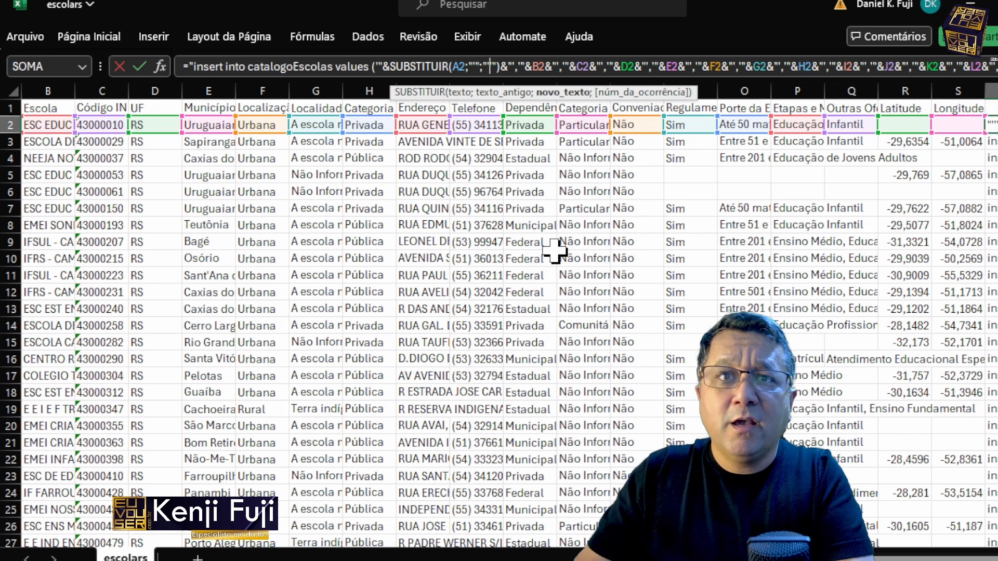
{"action": "key", "text": "ctrl+v"}
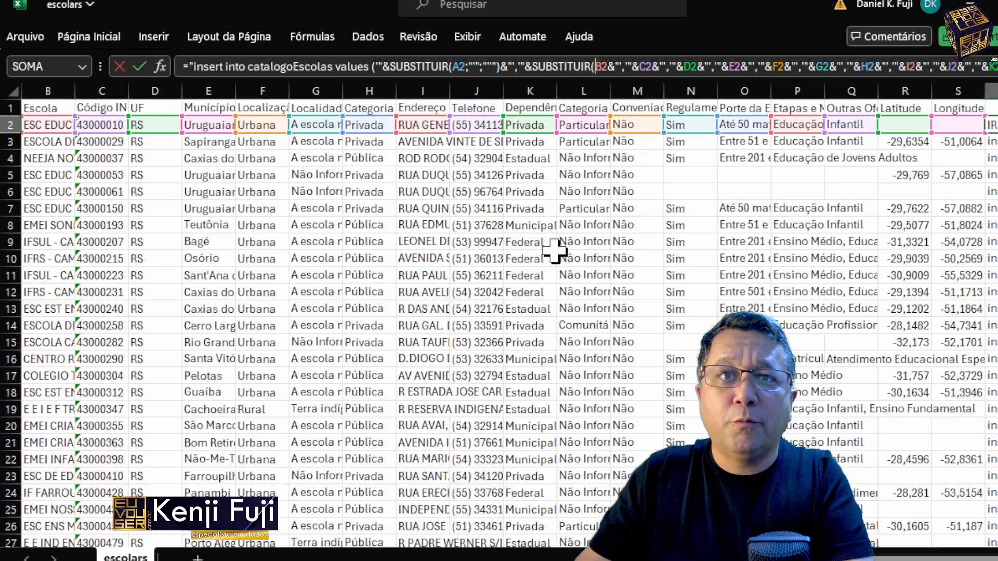
Step: Copy the formula segment between the A2 and B2 references and paste it over the joining text between B2 and C2
{"action": "key", "text": "shift+Left"}
{"action": "key", "text": "shift+Left"}
{"action": "key", "text": "shift+Left"}
{"action": "key", "text": "shift+Left"}
{"action": "key", "text": "shift+Left"}
{"action": "key", "text": "shift+Left"}
{"action": "key", "text": "shift+Left"}
{"action": "key", "text": "shift+Left"}
{"action": "key", "text": "shift+Left"}
{"action": "key", "text": "shift+Left"}
{"action": "key", "text": "shift+Left"}
{"action": "key", "text": "shift+Left"}
{"action": "key", "text": "shift+Left"}
{"action": "key", "text": "shift+Left"}
{"action": "key", "text": "shift+Left"}
{"action": "key", "text": "shift+Left"}
{"action": "key", "text": "shift+Left"}
{"action": "key", "text": "shift+Left"}
{"action": "key", "text": "shift+Left"}
{"action": "key", "text": "shift+Left"}
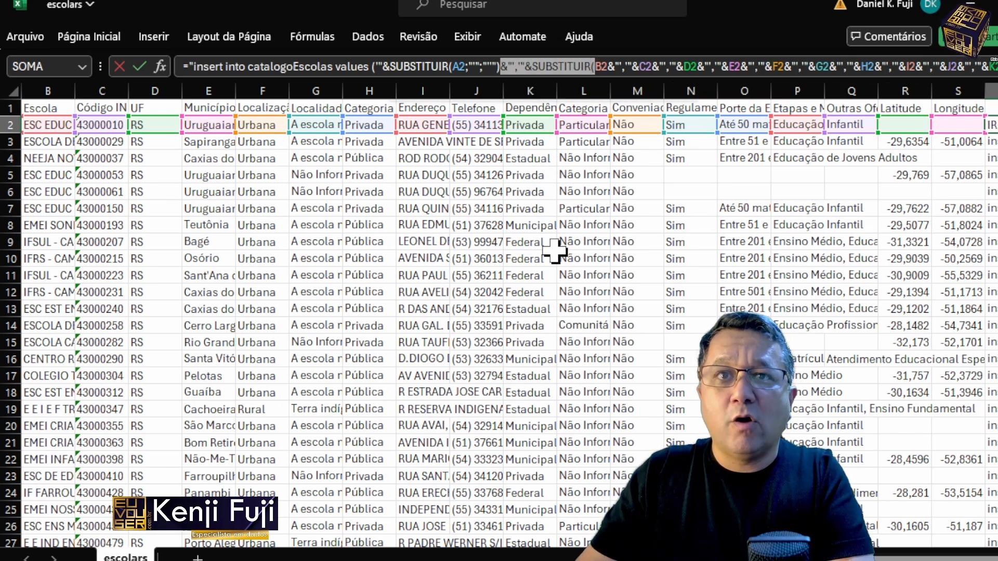
{"action": "key", "text": "shift+Left"}
{"action": "key", "text": "shift+Left"}
{"action": "key", "text": "shift+Left"}
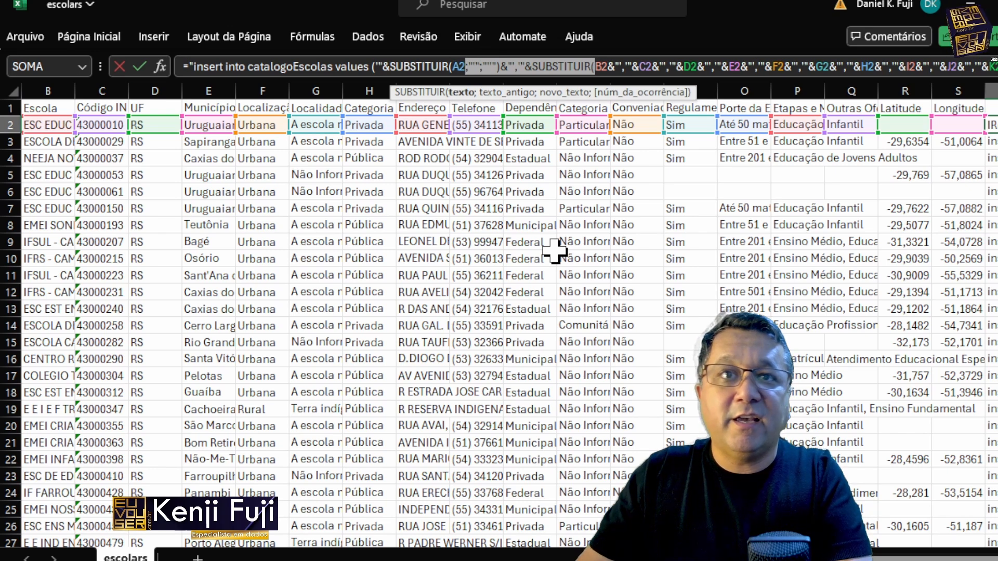
{"action": "key", "text": "Right"}
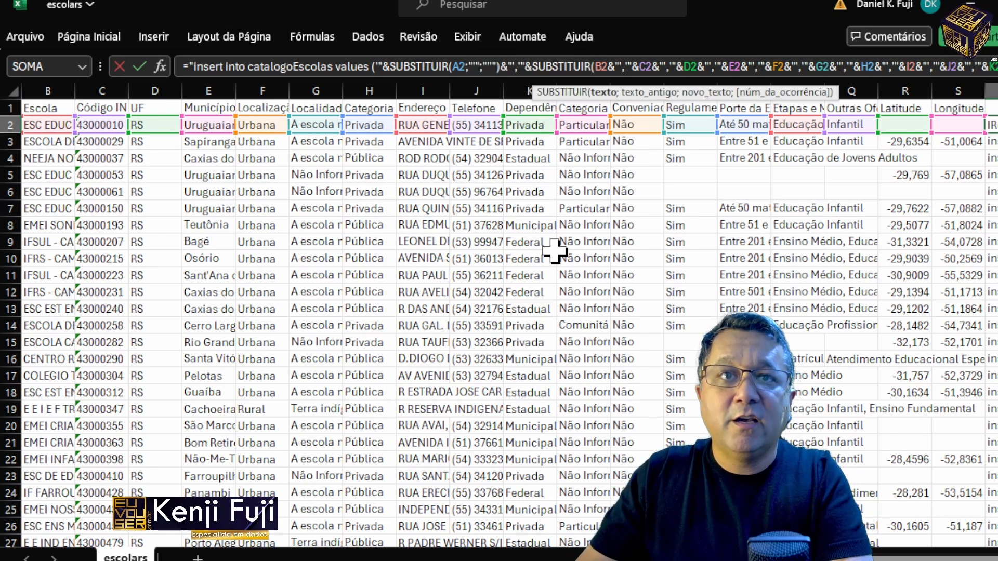
{"action": "key", "text": "shift+Right"}
{"action": "key", "text": "shift+Right"}
{"action": "key", "text": "shift+Right"}
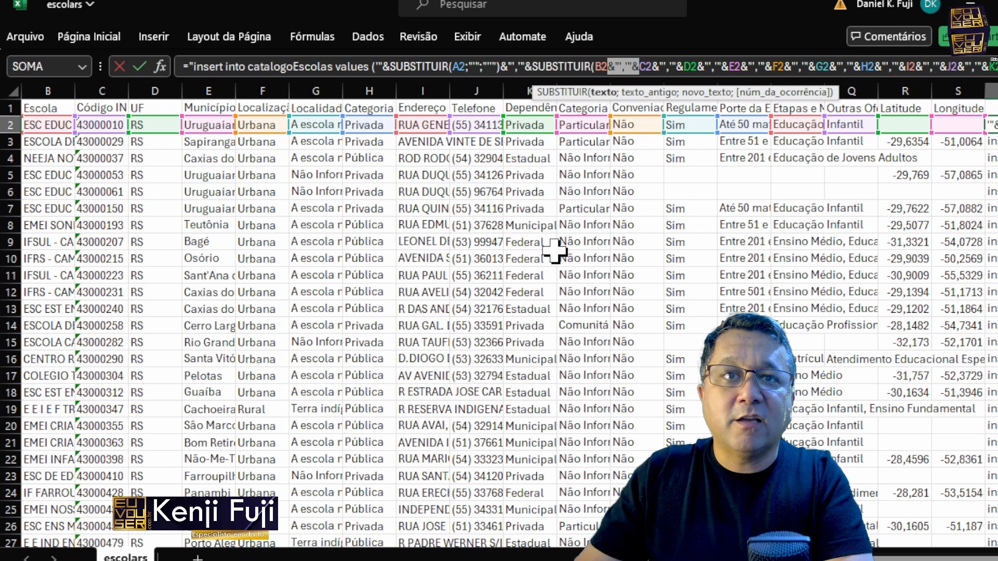
{"action": "type", "text": ";\"\";\"\")&\",\"&SUBSTITUIR("}
Step: Replace the joining text between C2 and D2 with the copied segment so C2 is wrapped in SUBSTITUIR
{"action": "key", "text": "Right"}
{"action": "key", "text": "shift+Right"}
Step: Replace only the joining text between D2 and E2 with the copied SUBSTITUIR segment, leaving the E2 reference out of the selection
{"action": "key", "text": "shift+Right"}
{"action": "key", "text": "shift+Right"}
{"action": "key", "text": "shift+Right"}
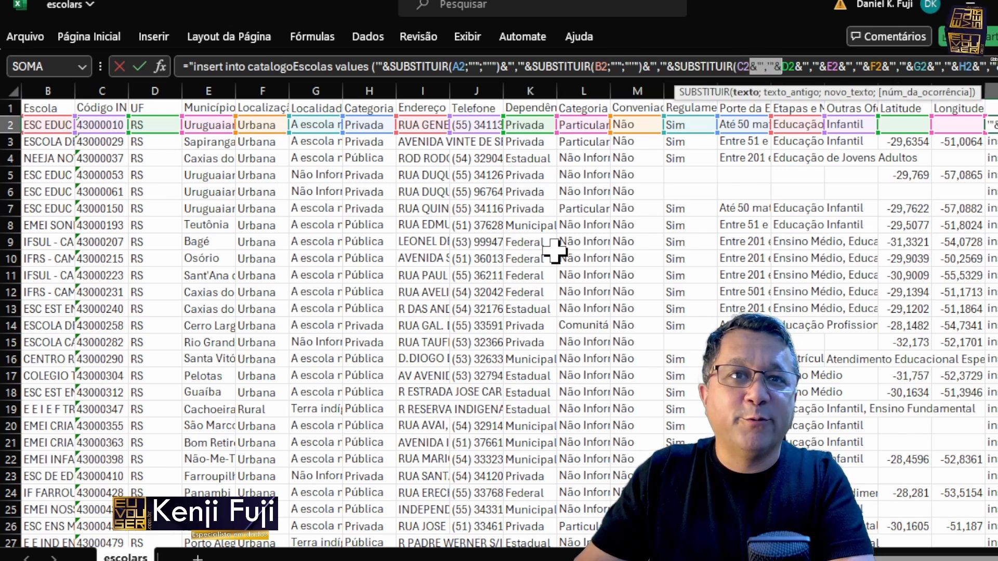
{"action": "type", "text": ";\"\";\"\")&\",\"&SUBSTITUIR("}
{"action": "key", "text": "shift+Right"}
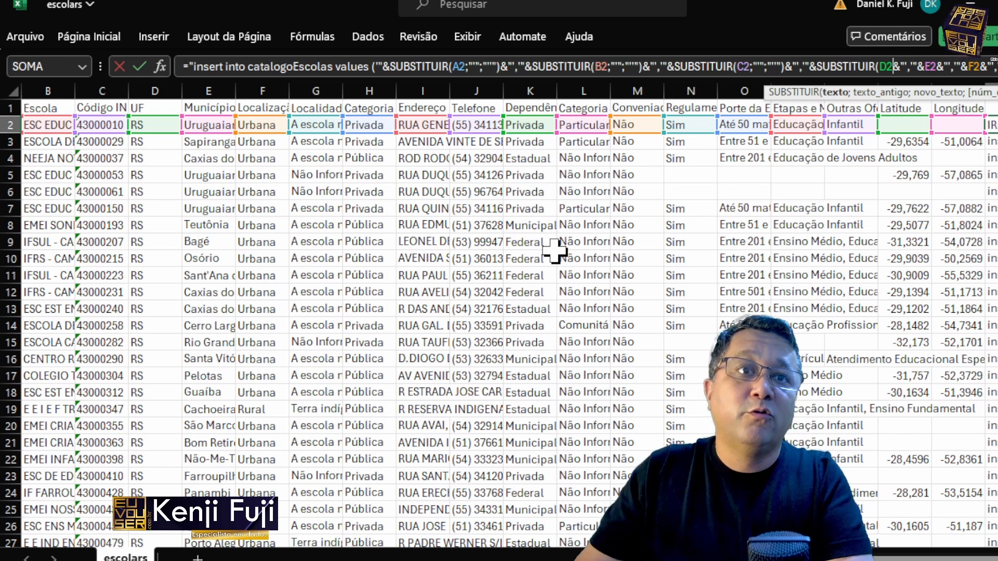
{"action": "key", "text": "shift+Right"}
{"action": "key", "text": "shift+Right"}
{"action": "key", "text": "shift+Right"}
{"action": "key", "text": "shift+Right"}
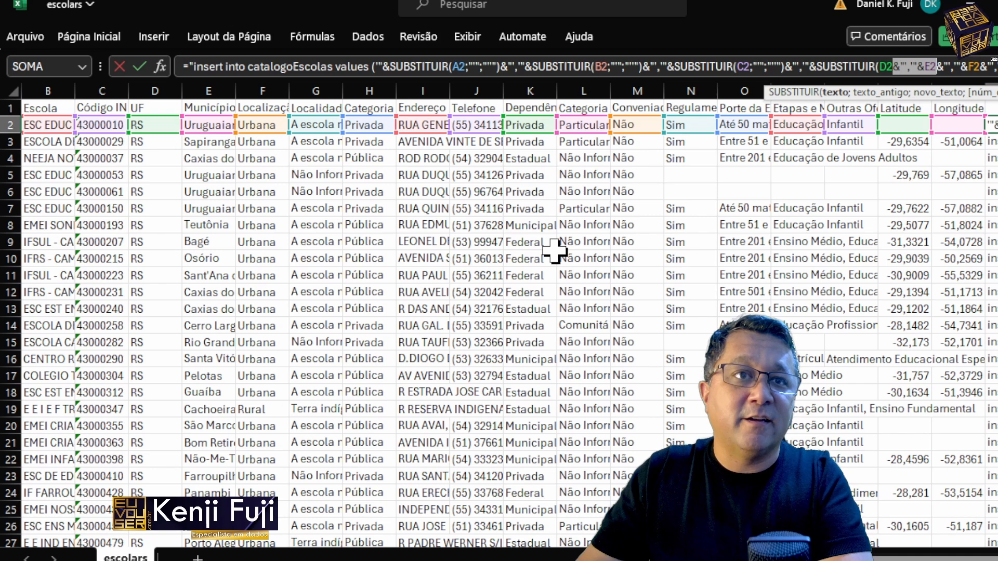
{"action": "key", "text": "shift+Left"}
{"action": "key", "text": "shift+Left"}
{"action": "type", "text": ";\"'\";\"''\")&\"','\"&SUBSTITUIR("}
Step: Paste the copied SUBSTITUIR segment over the joining text after the E2 and F2 references
{"action": "key", "text": "Right"}
{"action": "key", "text": "Right"}
{"action": "key", "text": "ctrl+shift+Right"}
{"action": "key", "text": "ctrl+shift+Right"}
{"action": "key", "text": "ctrl+shift+Right"}
{"action": "type", "text": ";\"'\";\"''\")&\"','\"&SUBSTITUIR("}
Step: Wrap the G2 through K2 references in SUBSTITUIR by pasting the copied segment over the joining text after each one
{"action": "type", "text": ";\"'\";\"''\")&\"','\"&SUBSTITUIR("}
{"action": "key", "text": "Right"}
{"action": "key", "text": "Right"}
{"action": "key", "text": "ctrl+shift+Right"}
{"action": "key", "text": "ctrl+shift+Right"}
{"action": "key", "text": "ctrl+shift+Right"}
{"action": "key", "text": "ctrl+shift+Right"}
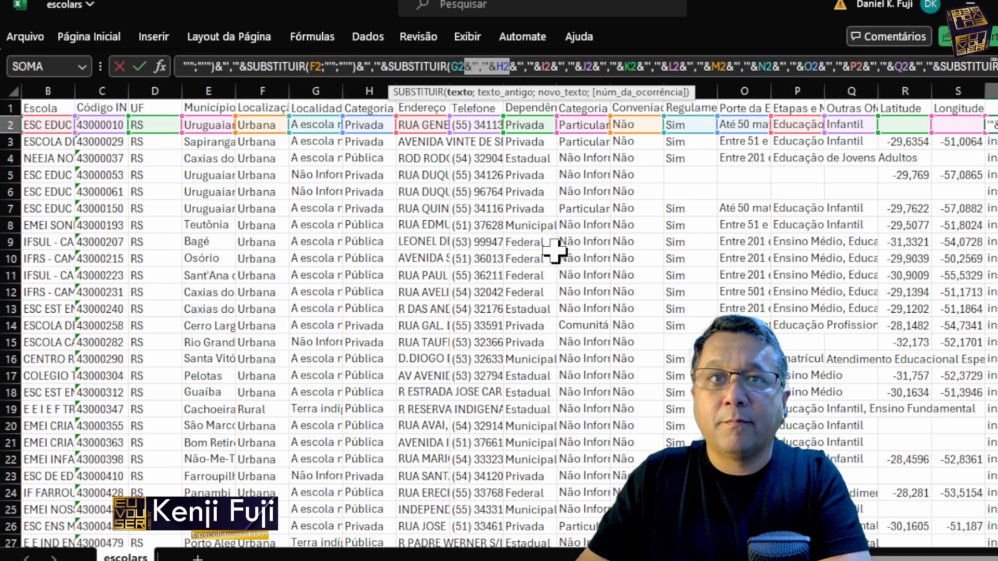
{"action": "key", "text": "shift+Left"}
{"action": "key", "text": "shift+Left"}
{"action": "type", "text": ";\"'\";\"''\")&\"','\"&SUBSTITUIR("}
{"action": "key", "text": "Right"}
{"action": "key", "text": "Right"}
{"action": "key", "text": "ctrl+shift+Right"}
{"action": "key", "text": "ctrl+shift+Right"}
{"action": "key", "text": "ctrl+shift+Right"}
{"action": "key", "text": "ctrl+shift+Right"}
{"action": "key", "text": "ctrl+v"}
{"action": "key", "text": "ctrl+v"}
Step: Wrap the L2 through P2 references in SUBSTITUIR by pasting the copied segment over the joining text after each one
{"action": "key", "text": "ctrl+v"}
{"action": "key", "text": "ctrl+v"}
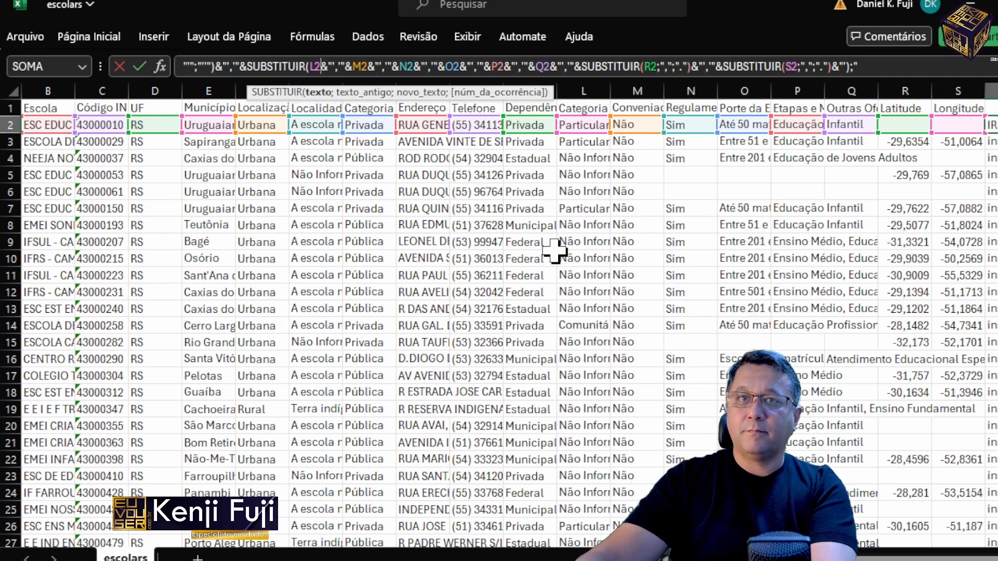
{"action": "key", "text": "shift+Right"}
{"action": "key", "text": "shift+Right"}
{"action": "key", "text": "shift+Right"}
{"action": "key", "text": "shift+Right"}
{"action": "key", "text": "shift+Right"}
{"action": "key", "text": "shift+Right"}
{"action": "key", "text": "shift+Right"}
{"action": "type", "text": ";\"'\";\"''\")&\"','\"&SUBSTITUIR("}
{"action": "key", "text": "Right"}
{"action": "key", "text": "Right"}
{"action": "type", "text": ";\"'\";\"''\")&\"','\"&SUBSTITUIR("}
Step: Close the SUBSTITUIR call around Q2 by pasting the copied segment over the joining text before the R2 substitution
{"action": "key", "text": "ctrl+v"}
{"action": "key", "text": "ctrl+v"}
{"action": "type", "text": ";\"'\";\"''\")&\"','\"&SUBSTITUIR("}
{"action": "key", "text": "Right"}
{"action": "key", "text": "Right"}
{"action": "key", "text": "shift+Right"}
{"action": "key", "text": "shift+Right"}
{"action": "key", "text": "shift+Right"}
{"action": "key", "text": "shift+Right"}
{"action": "key", "text": "shift+Right"}
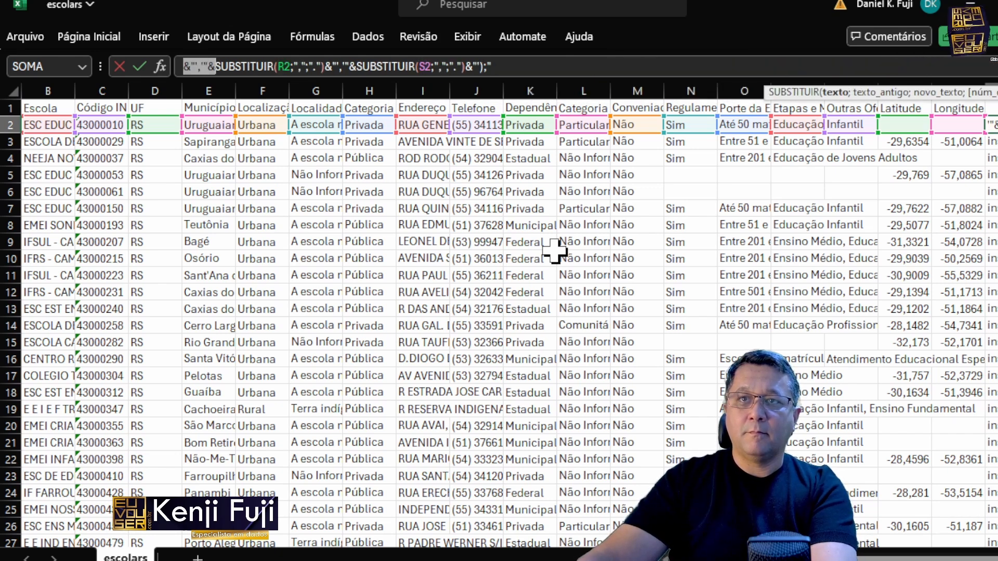
{"action": "key", "text": "ctrl+v"}
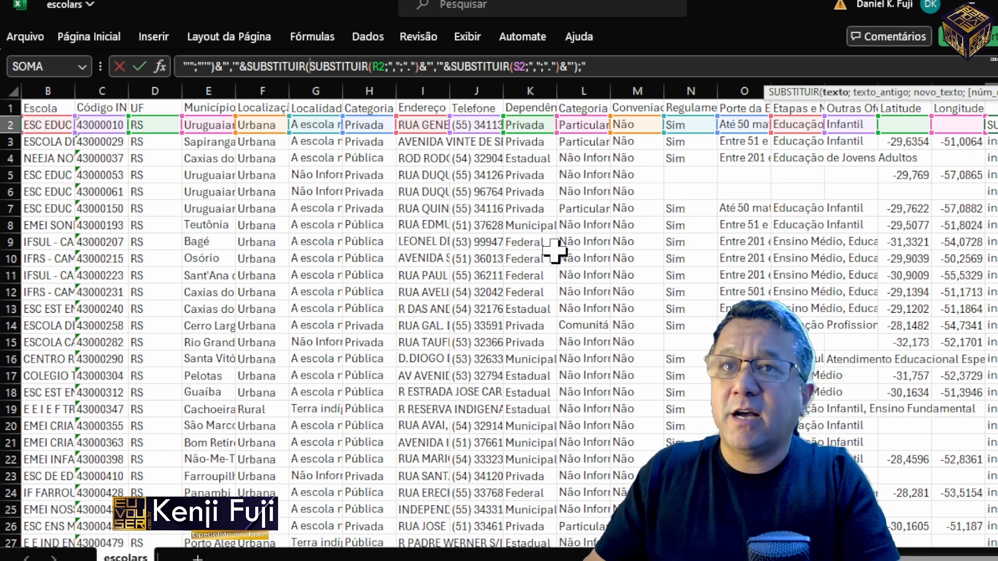
Step: Remove the duplicate SUBSTITUIR( and stray backslash before the R2 substitution and commit the T2 formula
{"action": "key", "text": "super+Left"}
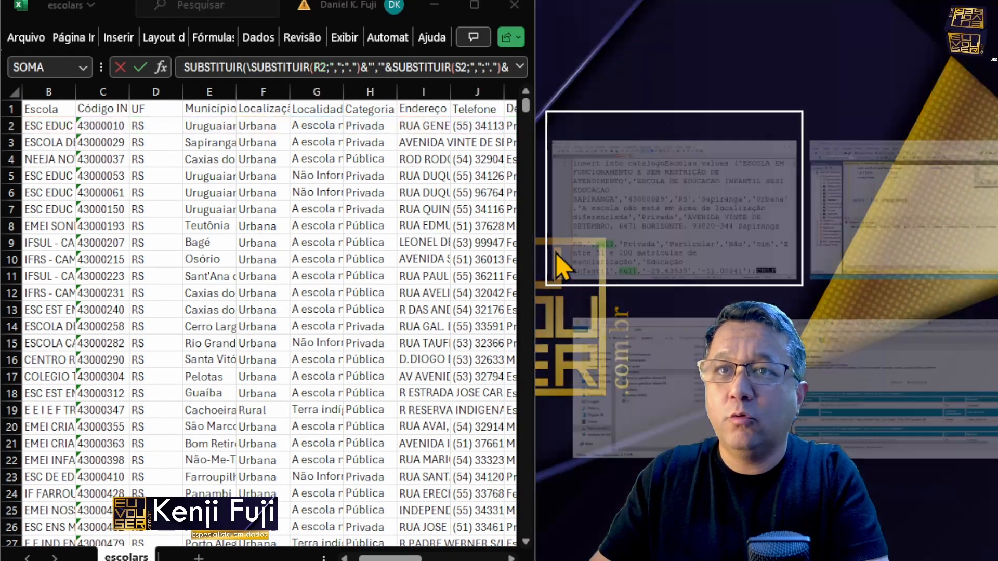
{"action": "left_click", "coordinate": [473, 5]}
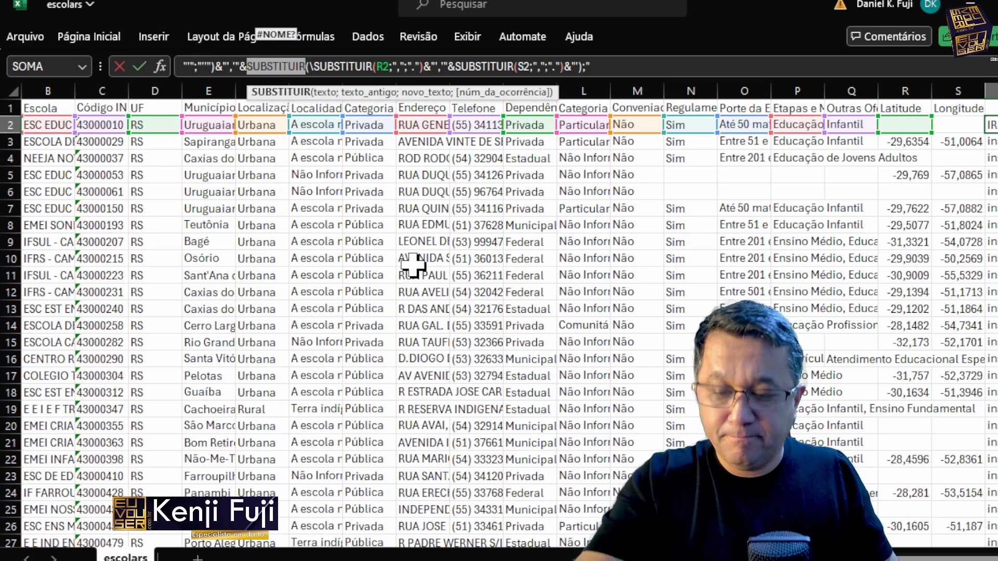
{"action": "key", "text": "BackSpace"}
{"action": "key", "text": "Delete"}
{"action": "key", "text": "Delete"}
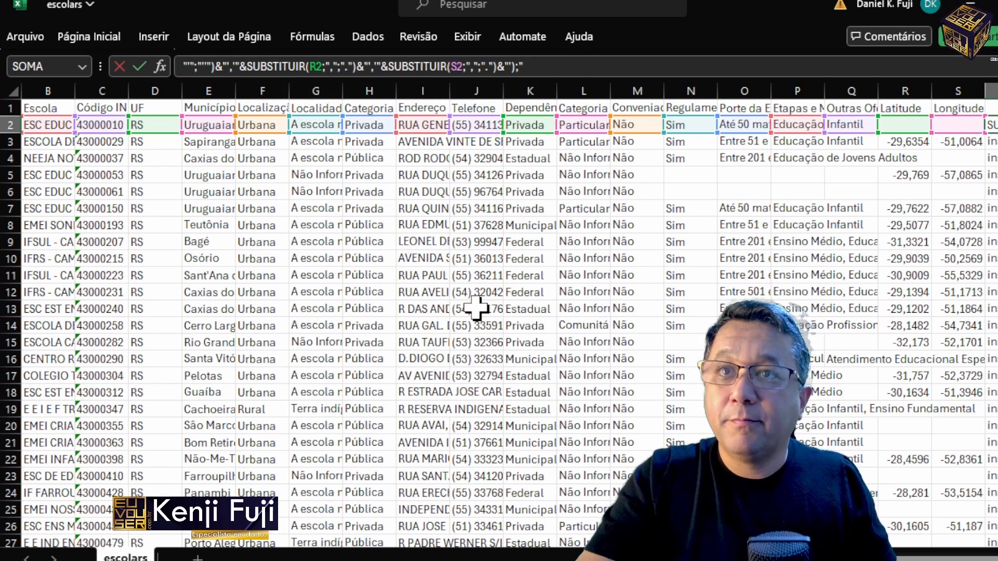
{"action": "key", "text": "Return"}
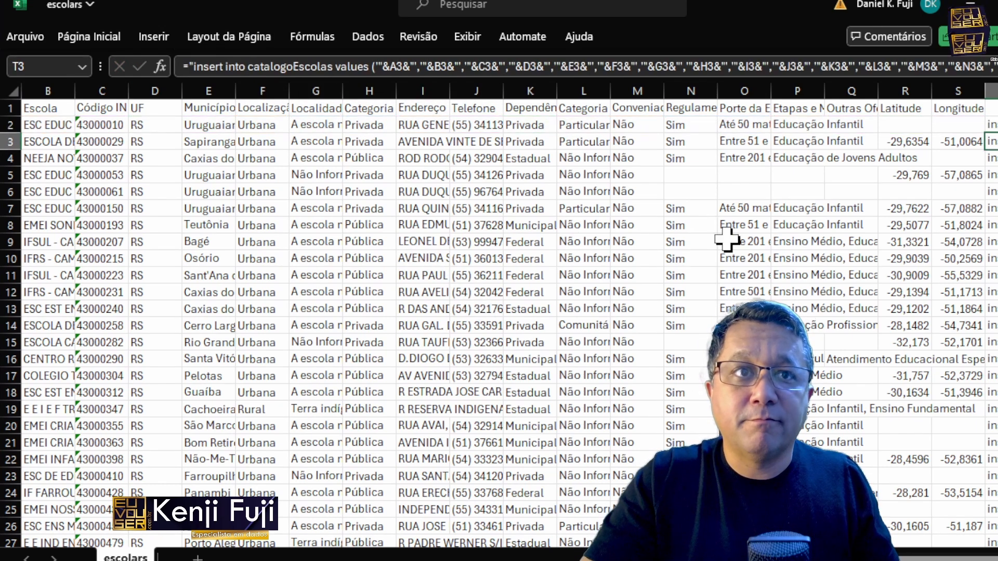
Step: Fill T2's formula down column T and copy the resulting insert statements, switching to the novo 1 document in Notepad++
{"action": "key", "text": "Up"}
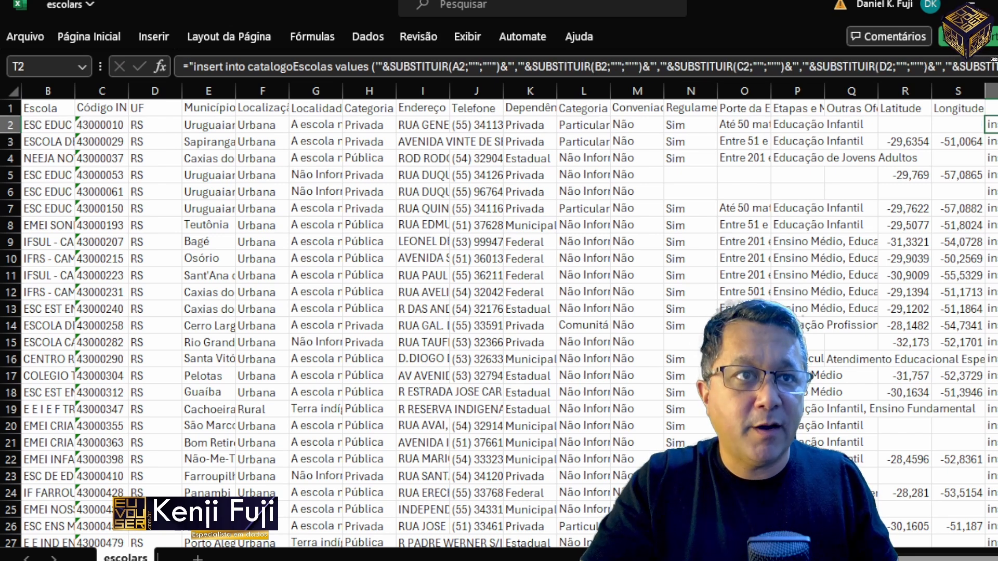
{"action": "key", "text": "ctrl+shift+Down"}
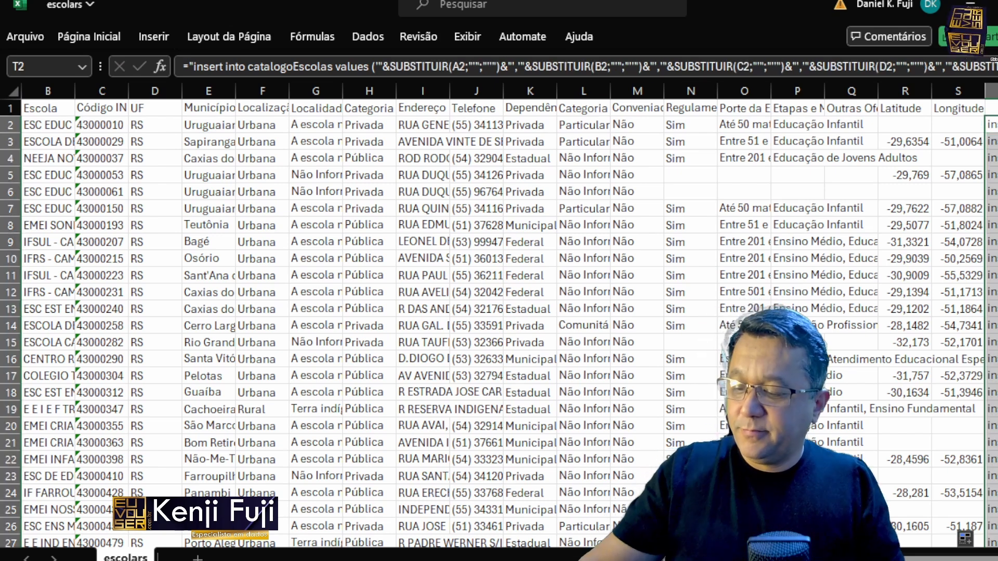
{"action": "key", "text": "ctrl+c"}
{"action": "key", "text": "alt+Tab"}
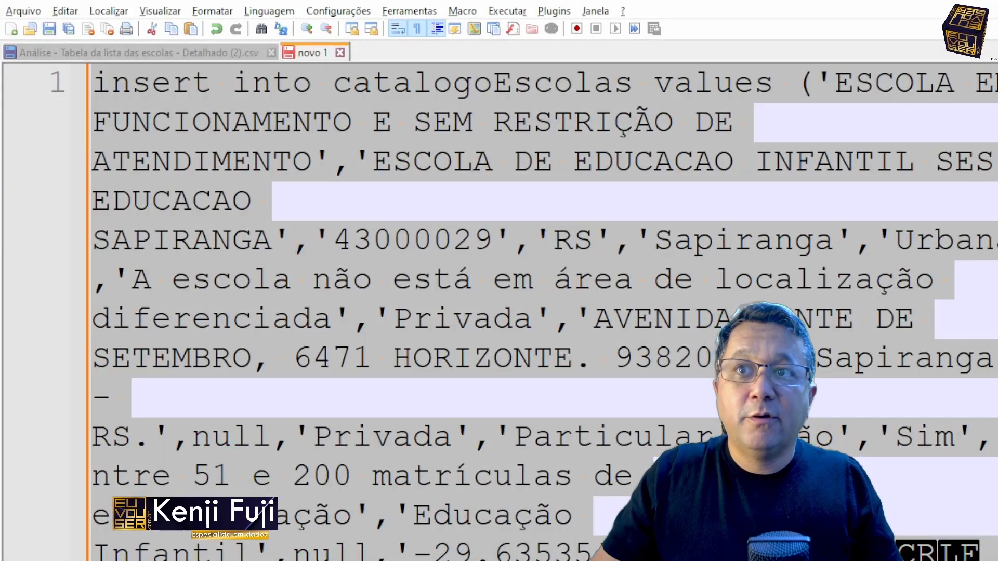
Step: Overwrite the novo 1 contents with the copied insert statements and replace all occurrences of ,'') with ,null)
{"action": "key", "text": "ctrl+v"}
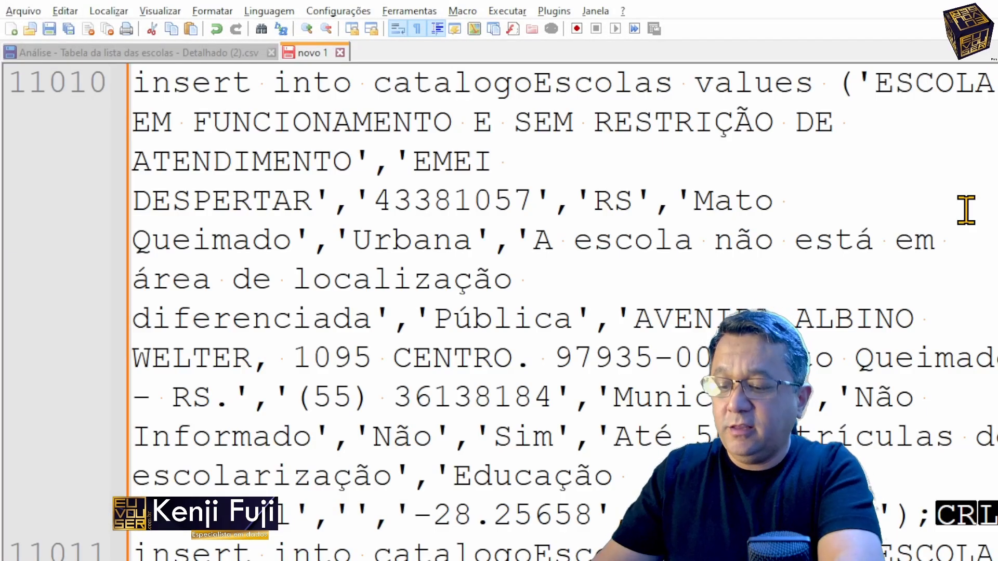
{"action": "key", "text": "ctrl+h"}
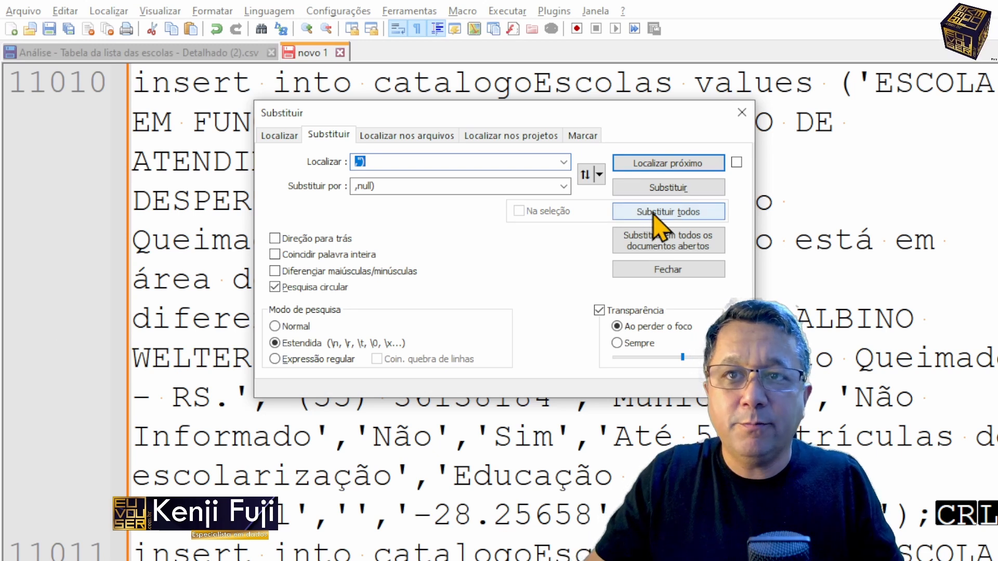
{"action": "left_click", "coordinate": [673, 210]}
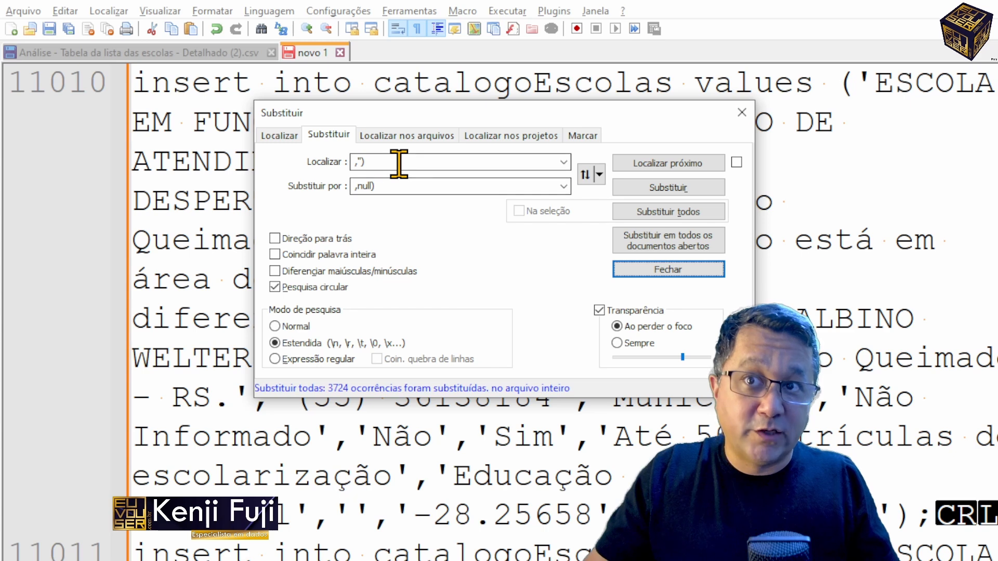
Step: Replace all occurrences of ,'', with ,null, throughout the document and close the replace dialog
{"action": "double_click", "coordinate": [394, 187]}
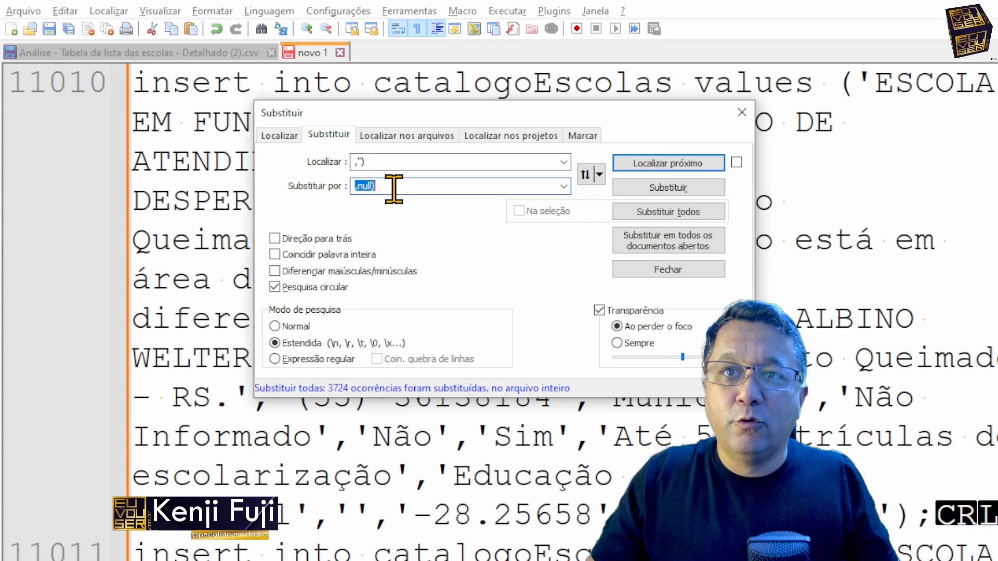
{"action": "left_click", "coordinate": [378, 160]}
{"action": "key", "text": "BackSpace"}
{"action": "type", "text": ","}
{"action": "key", "text": "Tab"}
{"action": "key", "text": "End"}
{"action": "key", "text": "BackSpace"}
{"action": "type", "text": ","}
{"action": "left_click", "coordinate": [669, 213]}
{"action": "left_click", "coordinate": [672, 215]}
{"action": "left_click", "coordinate": [671, 270]}
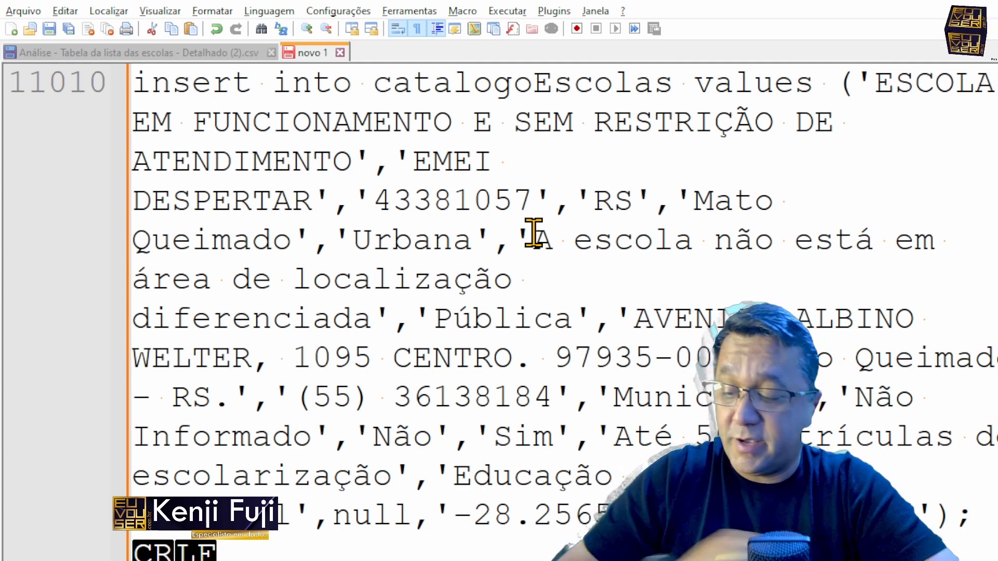
Step: Review the first insert statements and turn off word wrap so each statement occupies one line
{"action": "key", "text": "ctrl+Home"}
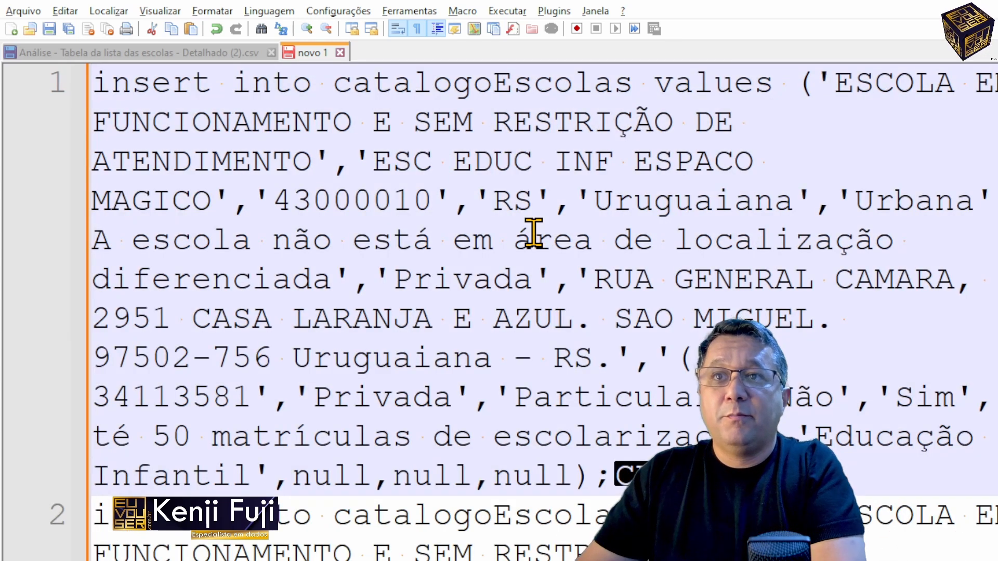
{"action": "key", "text": "Page_Down"}
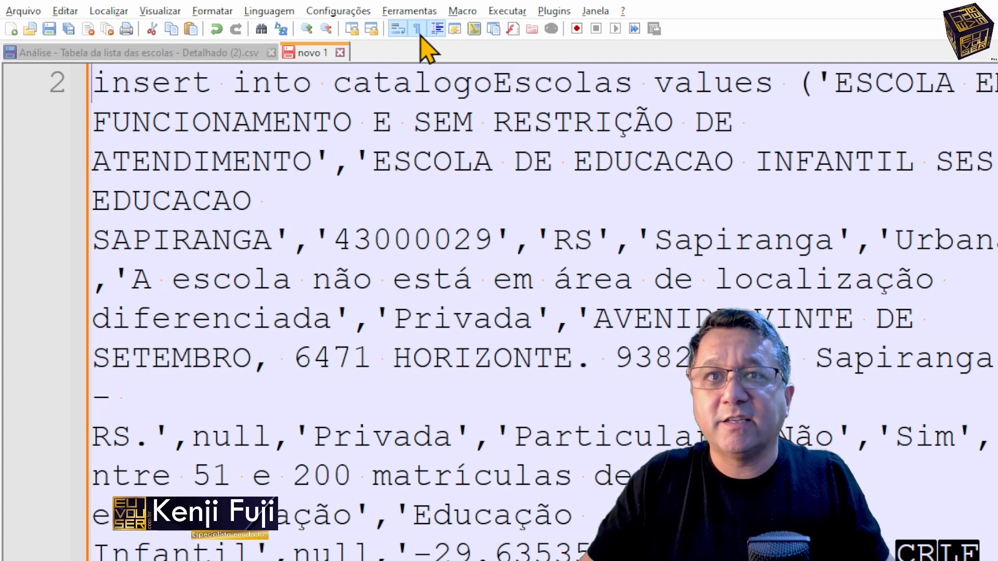
{"action": "left_click", "coordinate": [397, 29]}
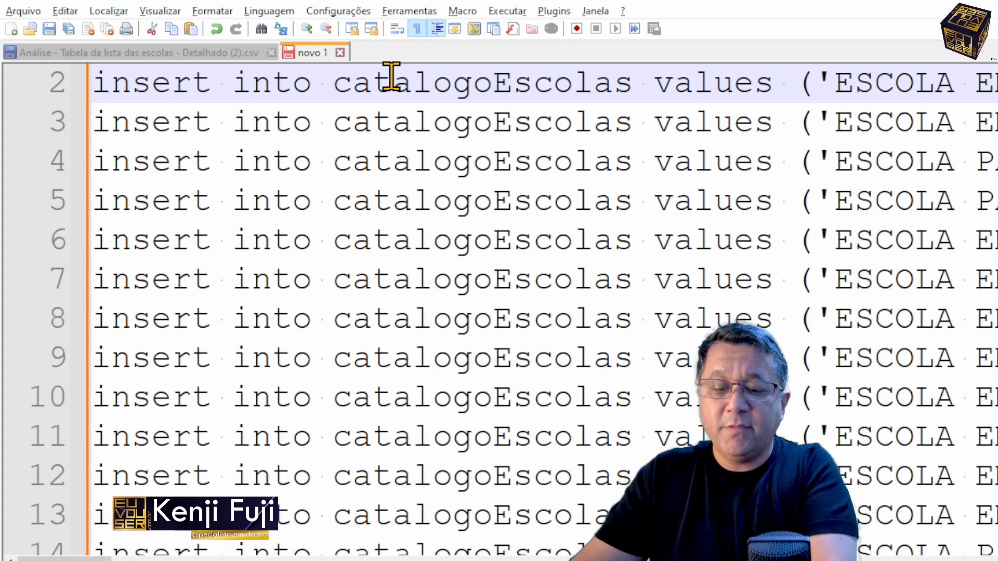
Step: Copy the first ten insert statements of novo 1 and switch to SQL Server Management Studio
{"action": "key", "text": "ctrl+Home"}
{"action": "key", "text": "shift+Down"}
{"action": "key", "text": "shift+Down"}
{"action": "key", "text": "shift+Down"}
{"action": "key", "text": "shift+Down"}
{"action": "key", "text": "shift+Down"}
{"action": "key", "text": "shift+Down"}
{"action": "key", "text": "shift+Down"}
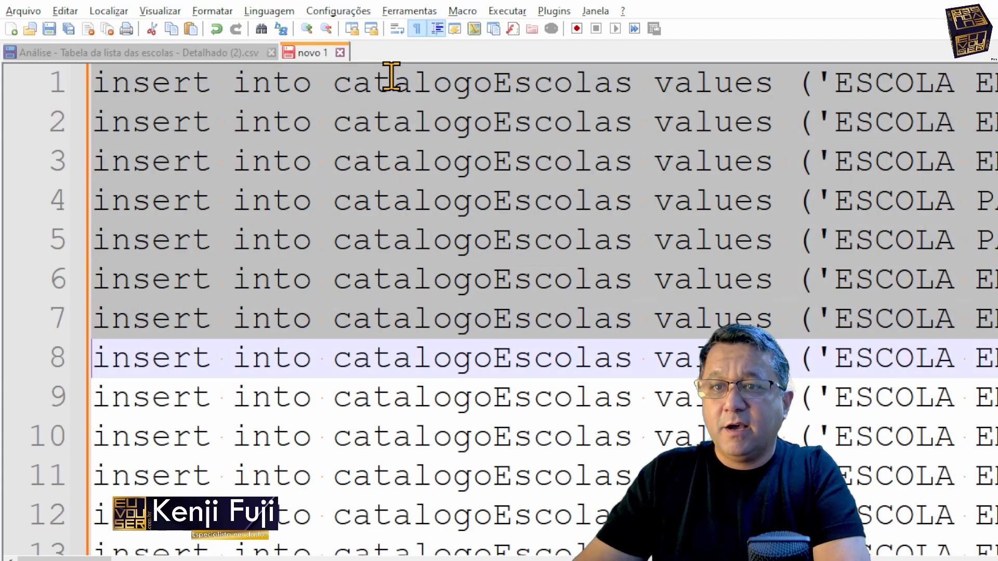
{"action": "key", "text": "shift+Down"}
{"action": "key", "text": "shift+Down"}
{"action": "key", "text": "shift+Down"}
{"action": "key", "text": "shift+Down"}
{"action": "key", "text": "shift+Up"}
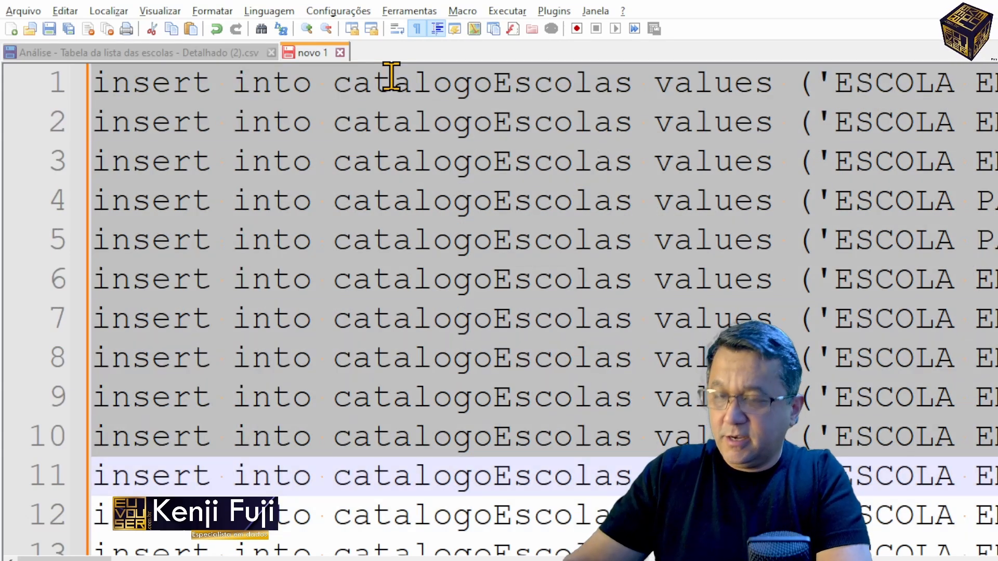
{"action": "key", "text": "alt+Tab"}
{"action": "key", "text": "alt+Tab"}
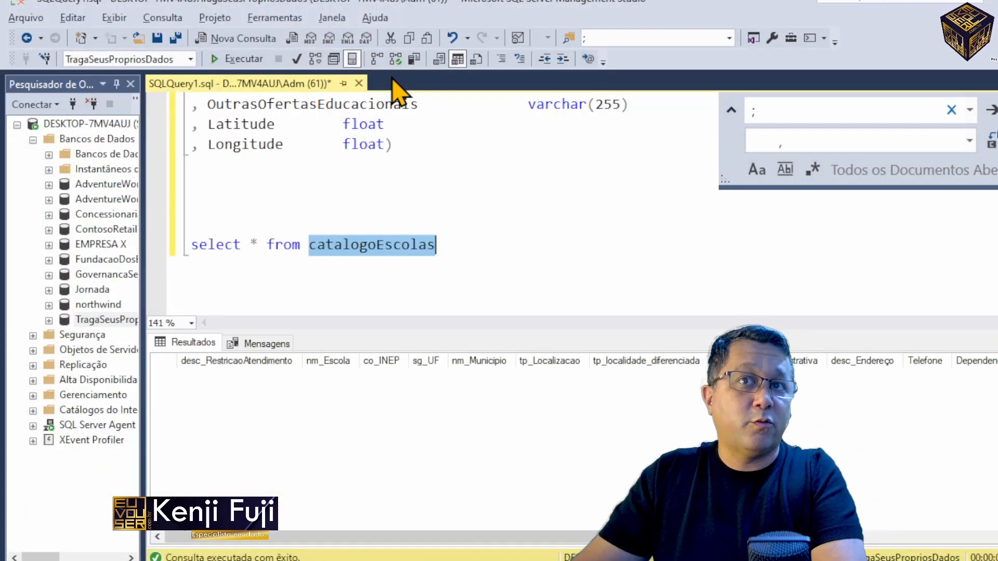
Step: Paste the copied insert statements a few lines below the select * from catalogoEscolas query
{"action": "key", "text": "End"}
{"action": "key", "text": "Return"}
{"action": "key", "text": "Return"}
{"action": "key", "text": "Return"}
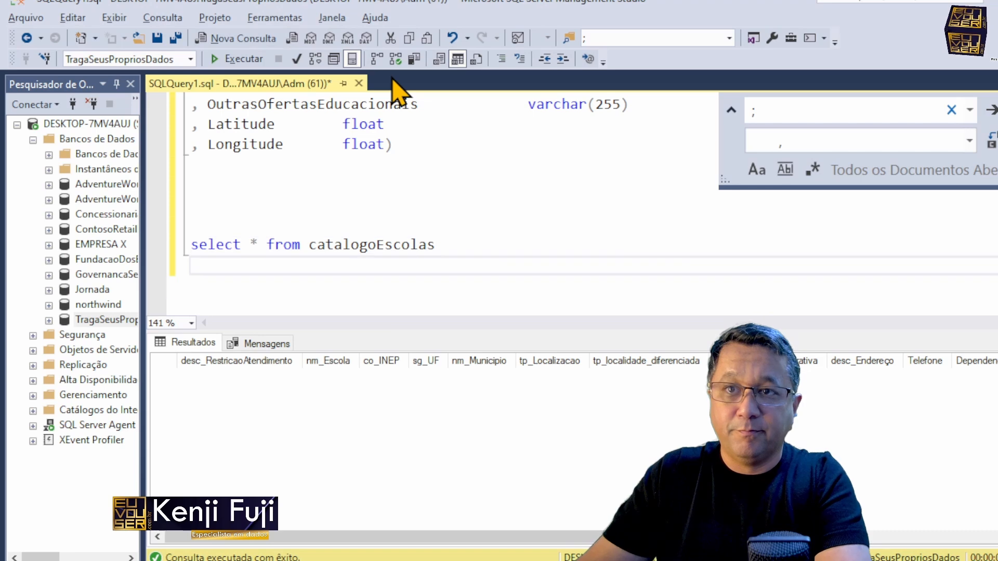
{"action": "key", "text": "ctrl+v"}
Step: Execute only the pasted insert statements, leaving the select query out of the selection
{"action": "key", "text": "shift+Up"}
{"action": "key", "text": "ctrl+shift+Home"}
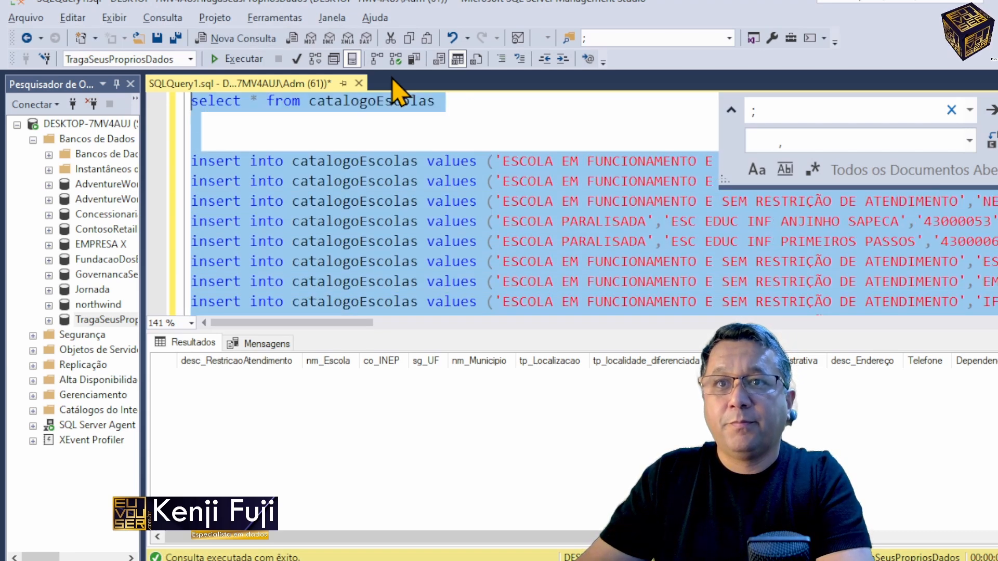
{"action": "key", "text": "shift+Down"}
{"action": "key", "text": "shift+Down"}
{"action": "key", "text": "shift+Down"}
{"action": "key", "text": "F5"}
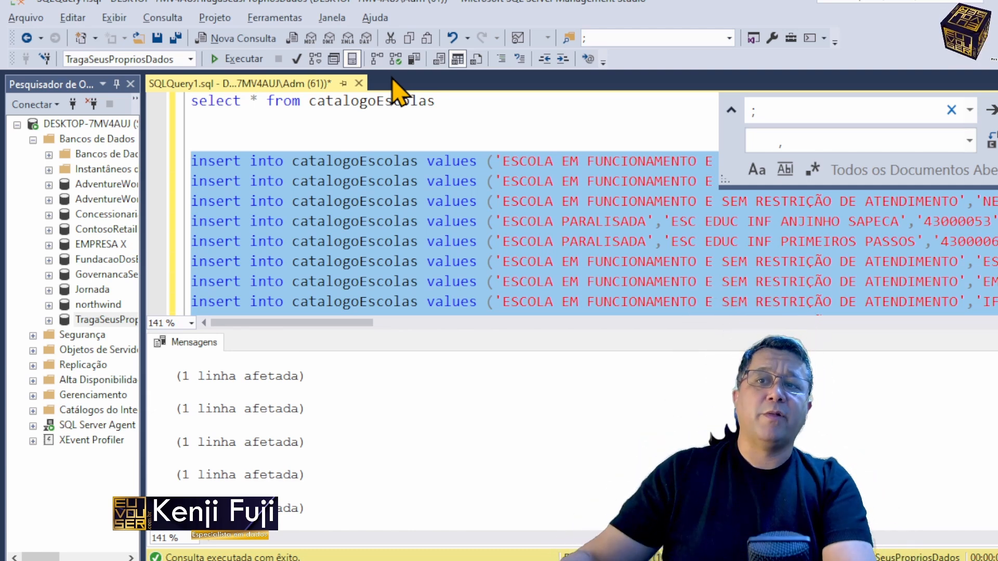
{"action": "key", "text": "Up"}
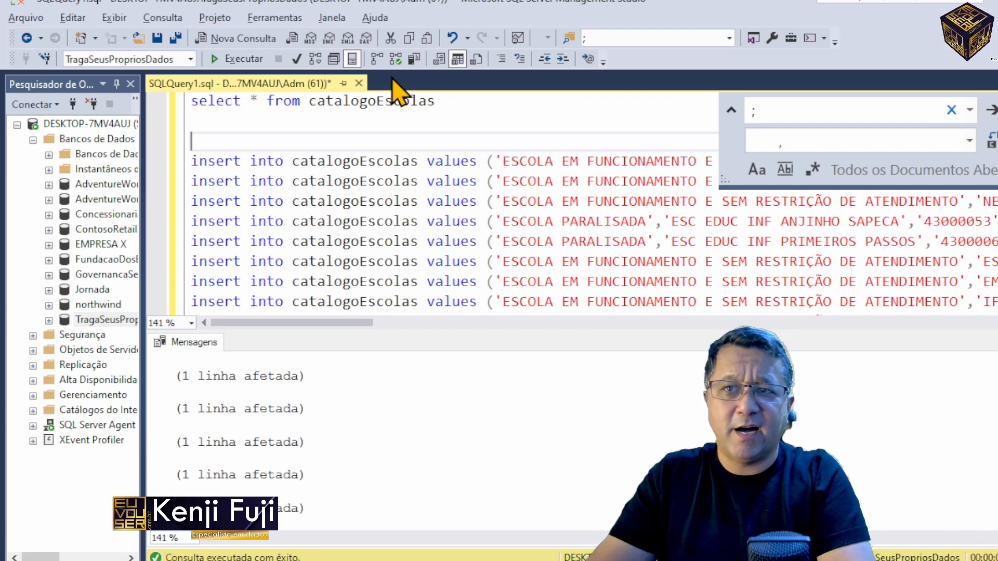
{"action": "key", "text": "Up"}
{"action": "key", "text": "Up"}
{"action": "double_click", "coordinate": [400, 100]}
{"action": "key", "text": "ctrl+v"}
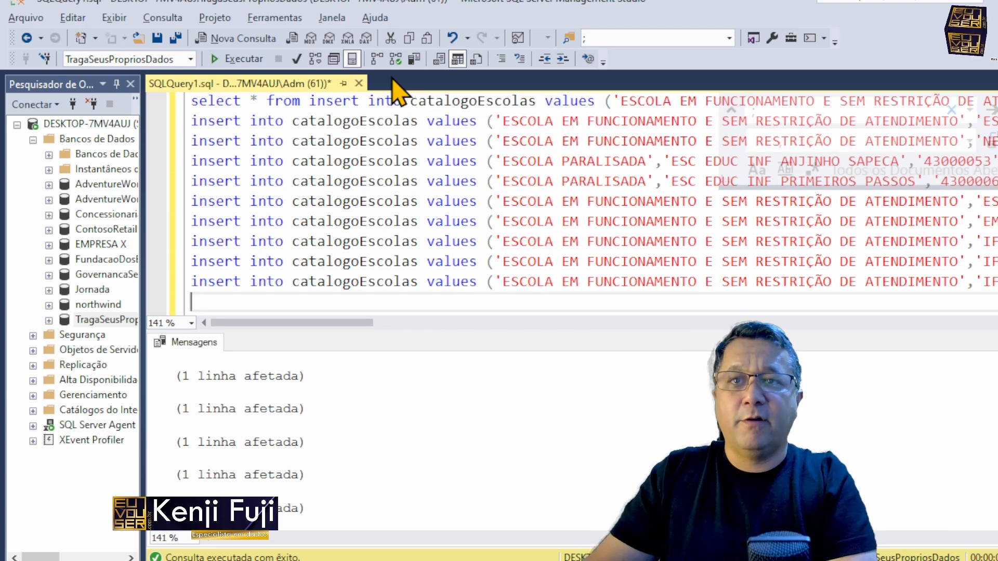
{"action": "key", "text": "ctrl+z"}
Step: Execute a new query containing truncate table catalogoEscolas followed by all the insert statements copied from novo 1 in Notepad++
{"action": "key", "text": "ctrl+n"}
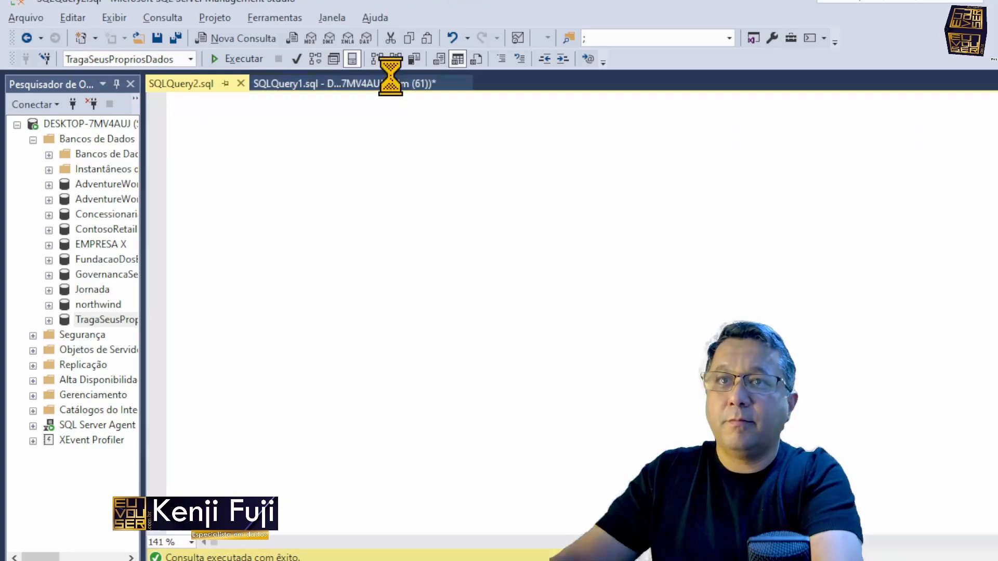
{"action": "type", "text": "truncate table catalogoEscolas"}
{"action": "key", "text": "alt+Tab"}
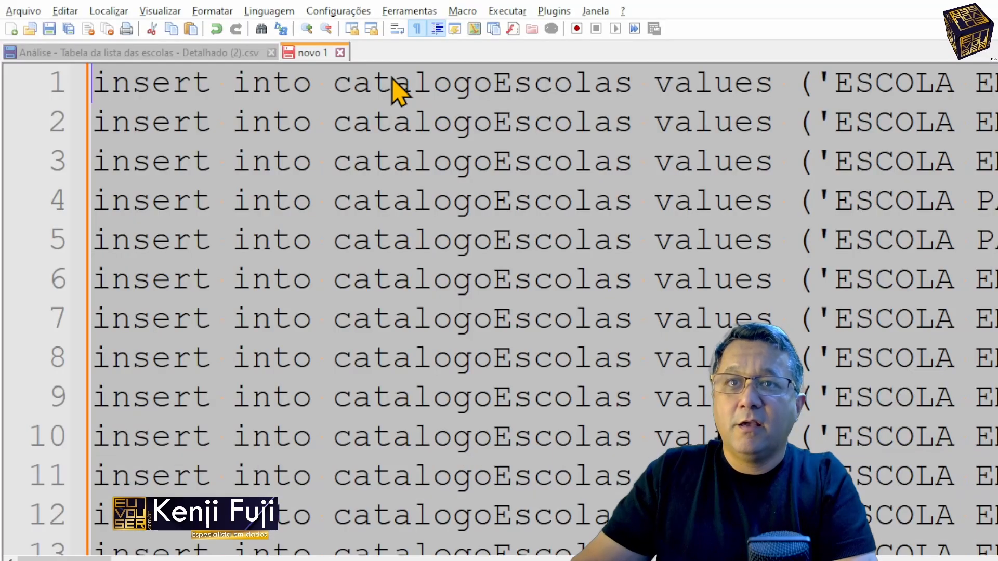
{"action": "key", "text": "alt+Tab"}
{"action": "key", "text": "ctrl+v"}
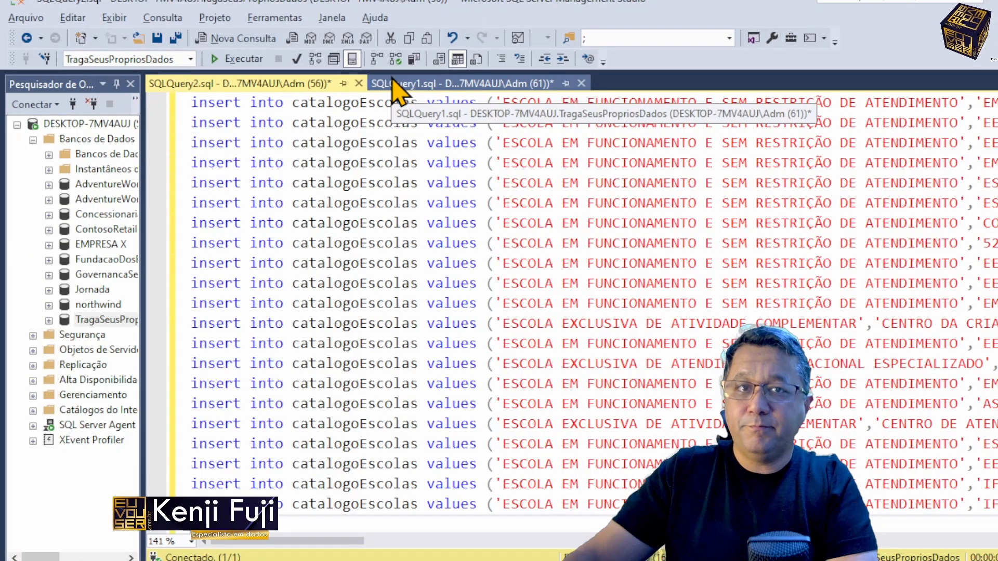
{"action": "key", "text": "F5"}
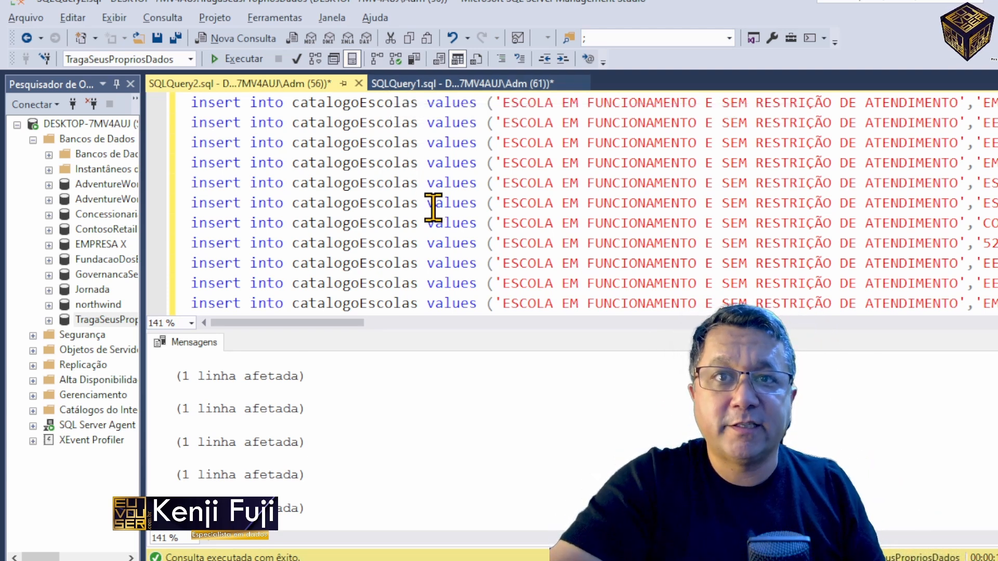
Step: Copy the table name catalogoEscolas from the truncate line into another new query
{"action": "left_click", "coordinate": [473, 204]}
{"action": "key", "text": "ctrl+Home"}
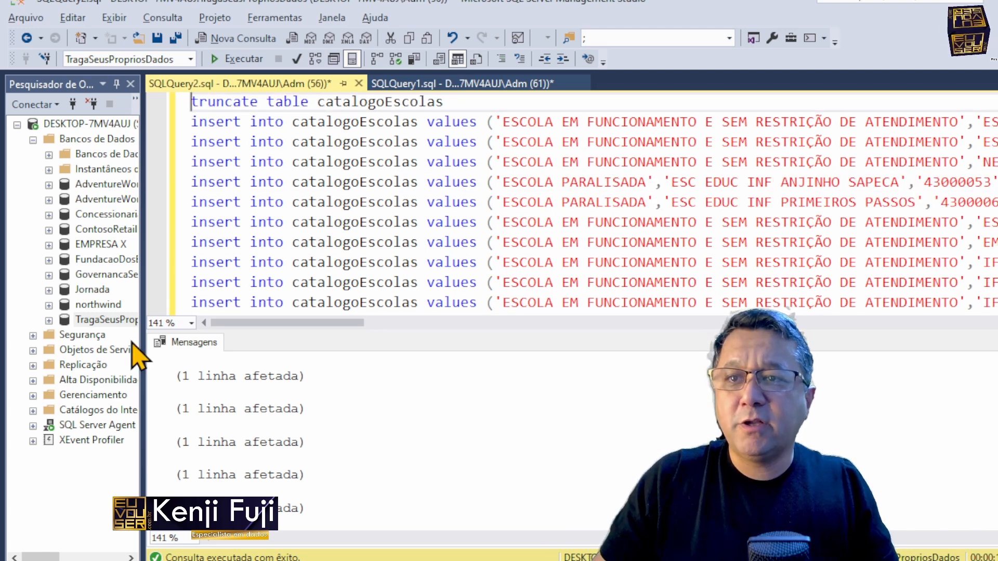
{"action": "double_click", "coordinate": [356, 101]}
{"action": "key", "text": "ctrl+c"}
{"action": "key", "text": "ctrl+n"}
{"action": "key", "text": "ctrl+v"}
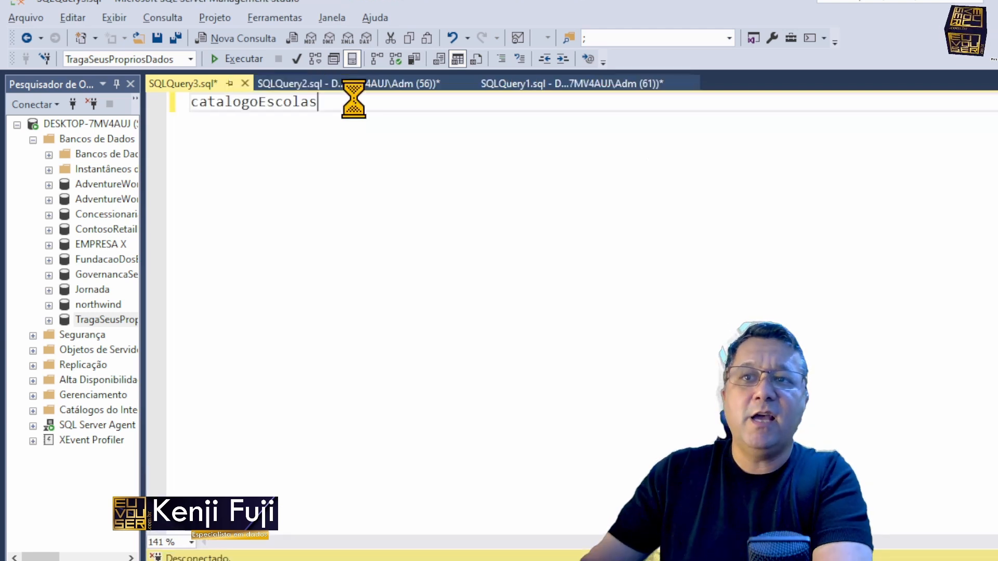
Step: Complete the new query as select * from catalogoEscolas without the duplicate table name and execute it
{"action": "key", "text": "Home"}
{"action": "type", "text": "select "}
{"action": "type", "text": "* from"}
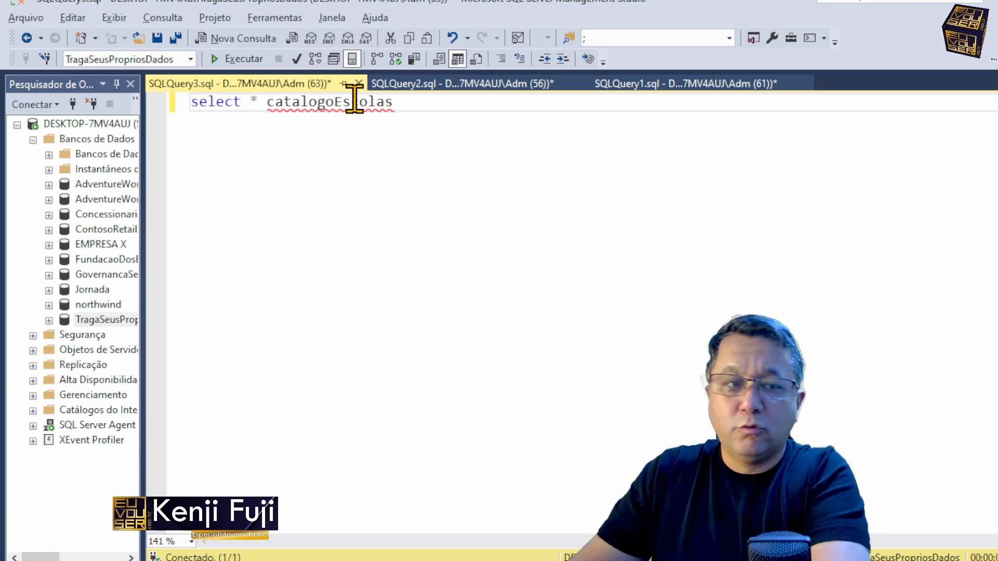
{"action": "key", "text": "ctrl+v"}
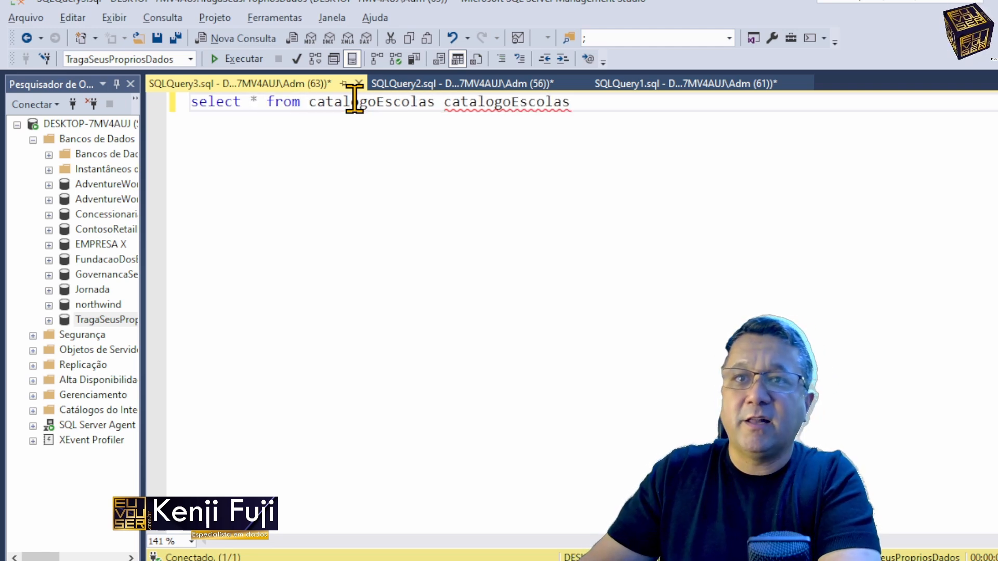
{"action": "key", "text": "ctrl+Delete"}
{"action": "key", "text": "F5"}
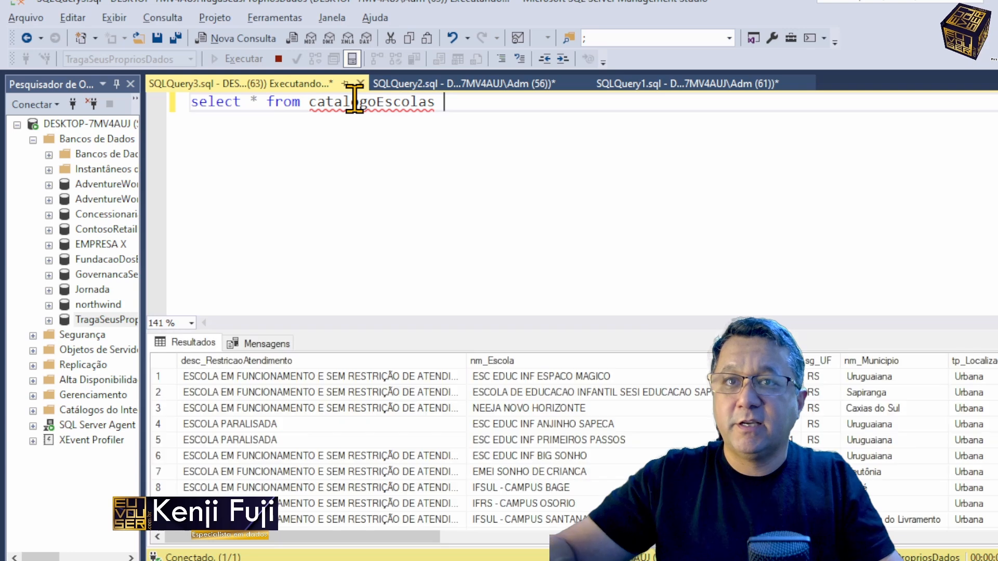
Step: Examine the last row of the catalogoEscolas results across its rightmost columns, from Longitude back past PorteEscola
{"action": "left_click", "coordinate": [393, 409]}
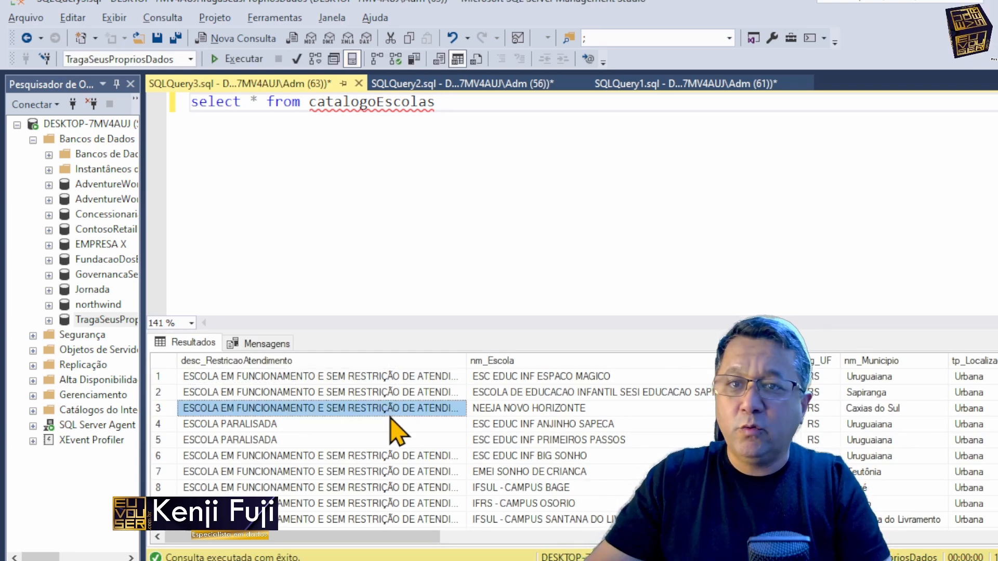
{"action": "key", "text": "ctrl+End"}
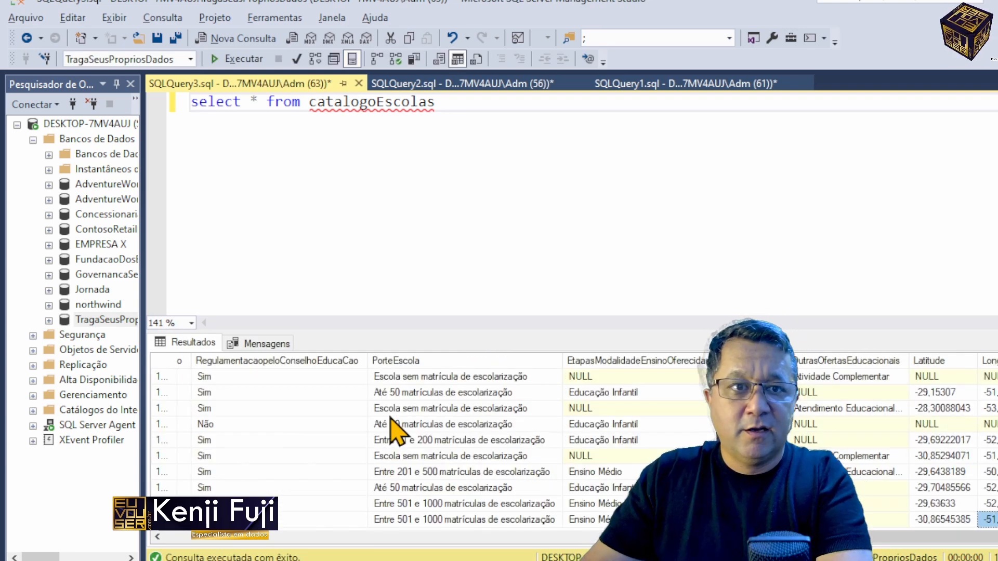
{"action": "key", "text": "Left"}
{"action": "key", "text": "Left"}
{"action": "key", "text": "Left"}
{"action": "key", "text": "Left"}
{"action": "key", "text": "Left"}
{"action": "key", "text": "Left"}
{"action": "key", "text": "Left"}
{"action": "key", "text": "Left"}
{"action": "key", "text": "Left"}
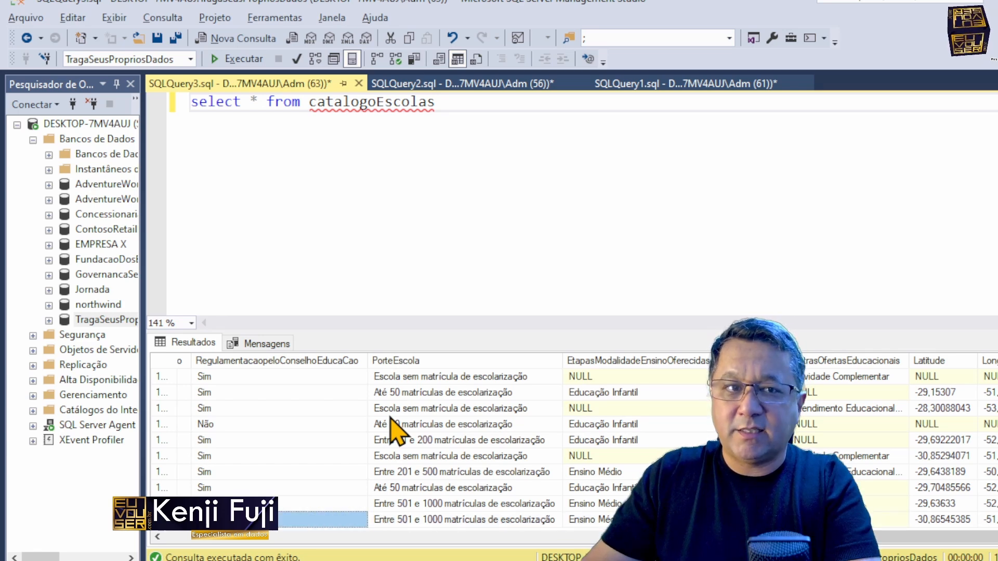
{"action": "key", "text": "Right"}
{"action": "key", "text": "Right"}
{"action": "key", "text": "Right"}
{"action": "key", "text": "Right"}
{"action": "key", "text": "Right"}
{"action": "key", "text": "Right"}
{"action": "key", "text": "Right"}
{"action": "key", "text": "Right"}
{"action": "key", "text": "Right"}
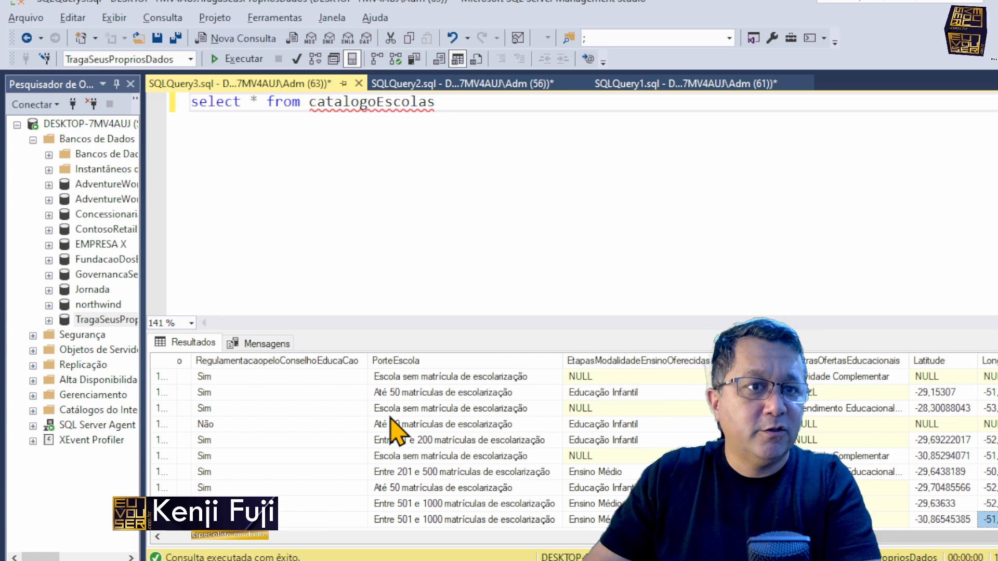
{"action": "key", "text": "Left"}
{"action": "key", "text": "Left"}
{"action": "key", "text": "Left"}
{"action": "key", "text": "Left"}
{"action": "key", "text": "Right"}
{"action": "key", "text": "Left"}
{"action": "key", "text": "Left"}
{"action": "key", "text": "Left"}
{"action": "key", "text": "Left"}
{"action": "key", "text": "Left"}
{"action": "key", "text": "Left"}
{"action": "key", "text": "Left"}
{"action": "key", "text": "Left"}
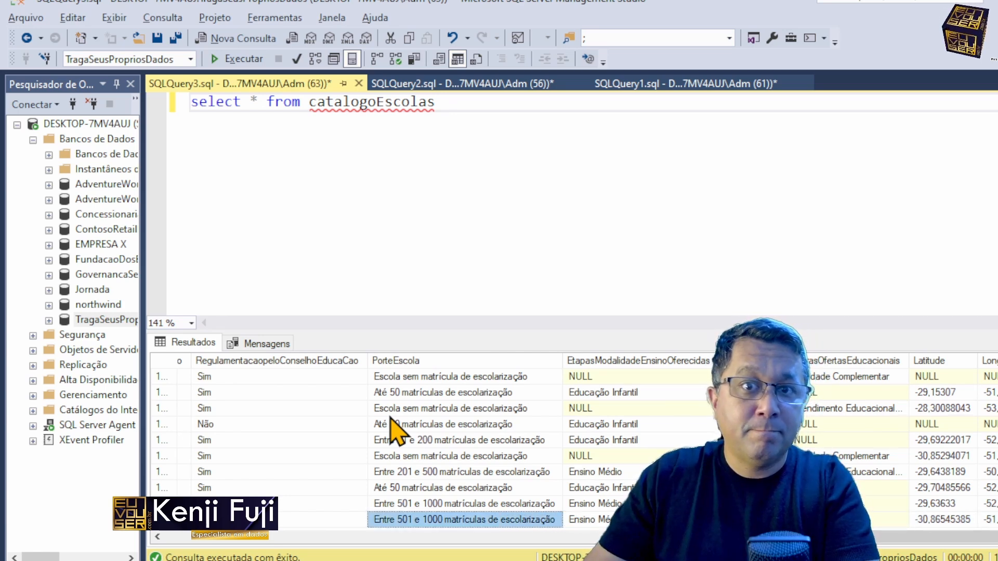
{"action": "key", "text": "Left"}
{"action": "key", "text": "Left"}
{"action": "key", "text": "Left"}
{"action": "key", "text": "Left"}
{"action": "key", "text": "Left"}
{"action": "key", "text": "Left"}
{"action": "key", "text": "Left"}
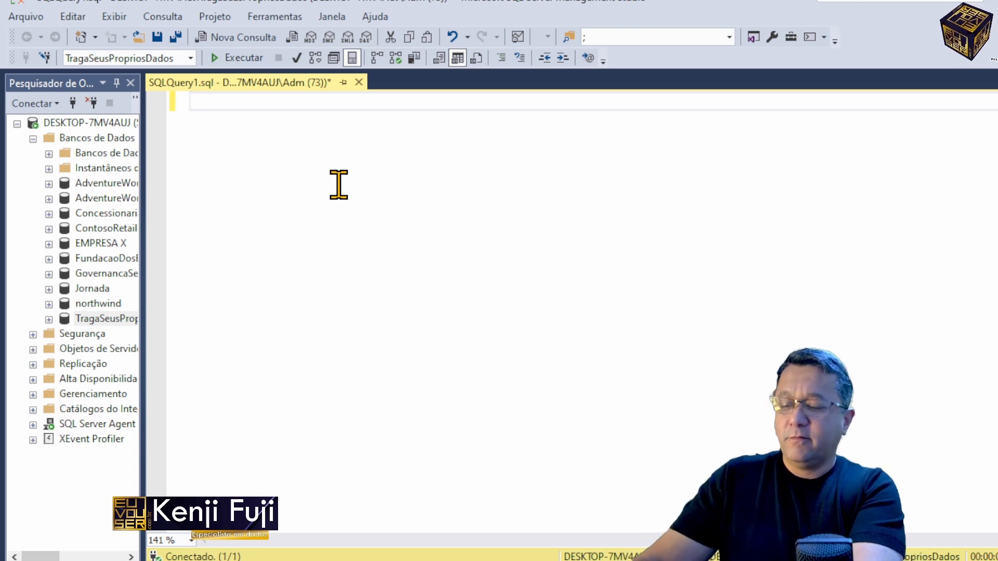
Step: Begin the query with a bulk insert statement targeting the catalogoEscolas table
{"action": "type", "text": "bulk i"}
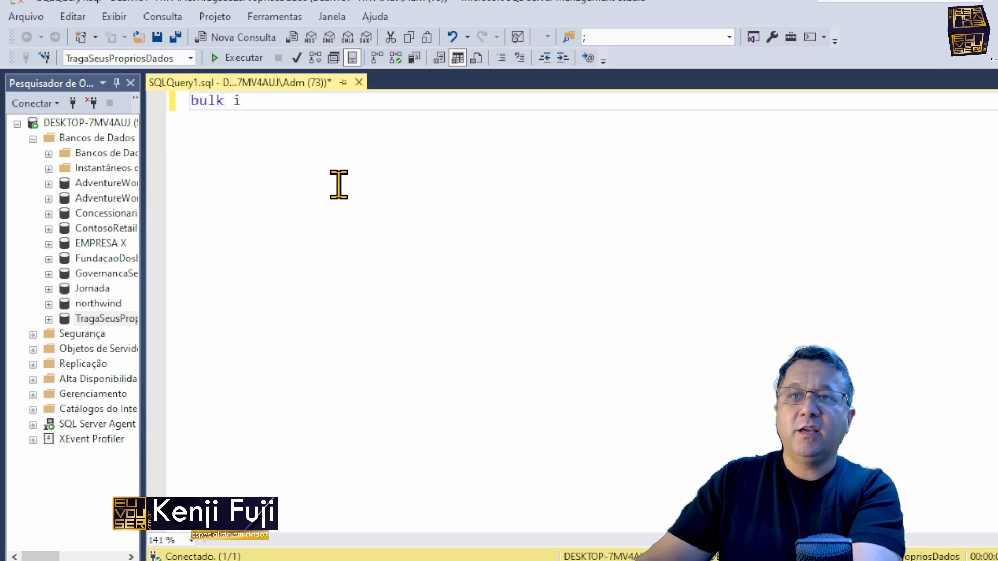
{"action": "type", "text": "nsert catalogo"}
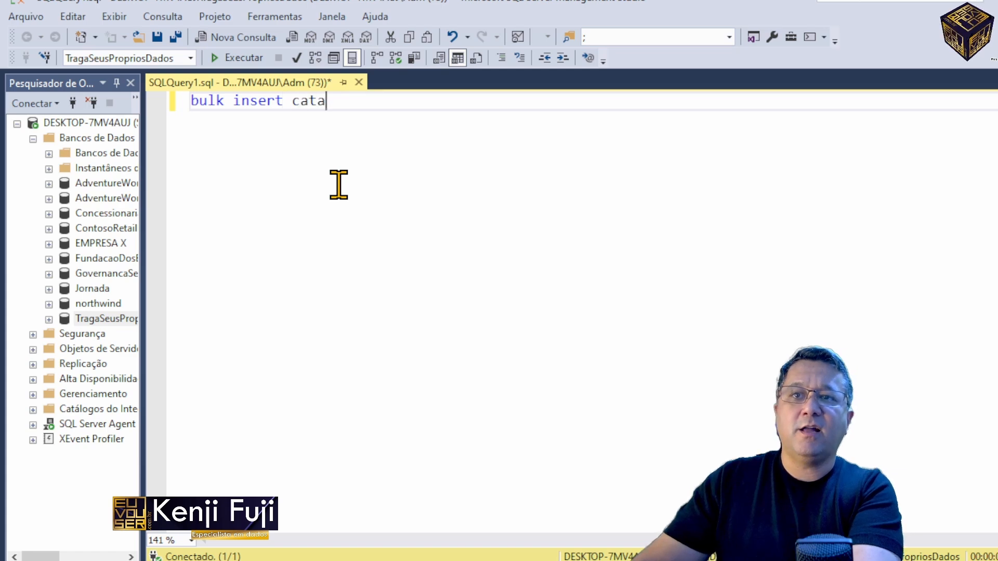
{"action": "type", "text": "Escolas"}
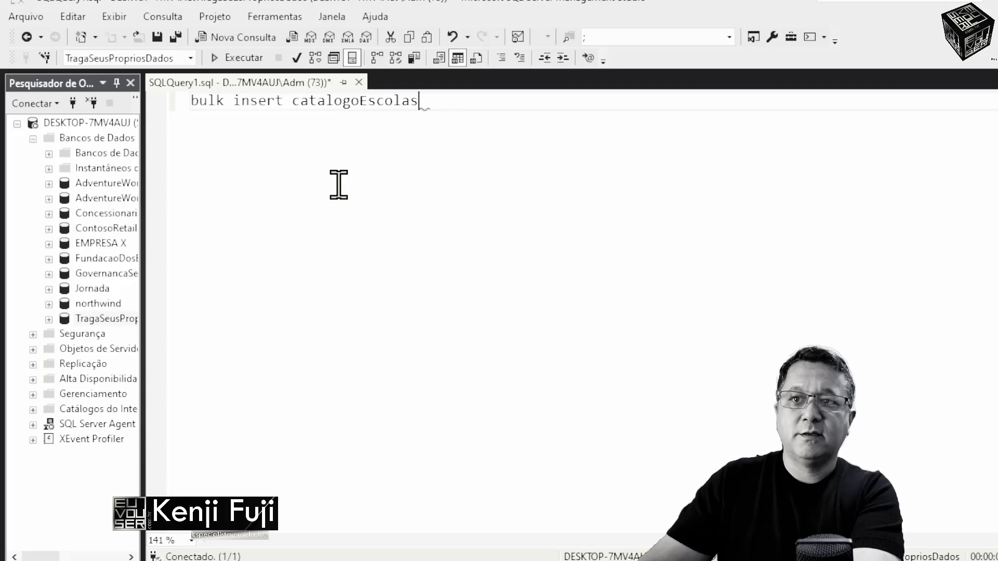
Step: Find dbo.catalogoEscolas among the tables of the TragaSeusPropriosDados database, making the object list wider, and return to the query
{"action": "double_click", "coordinate": [50, 319]}
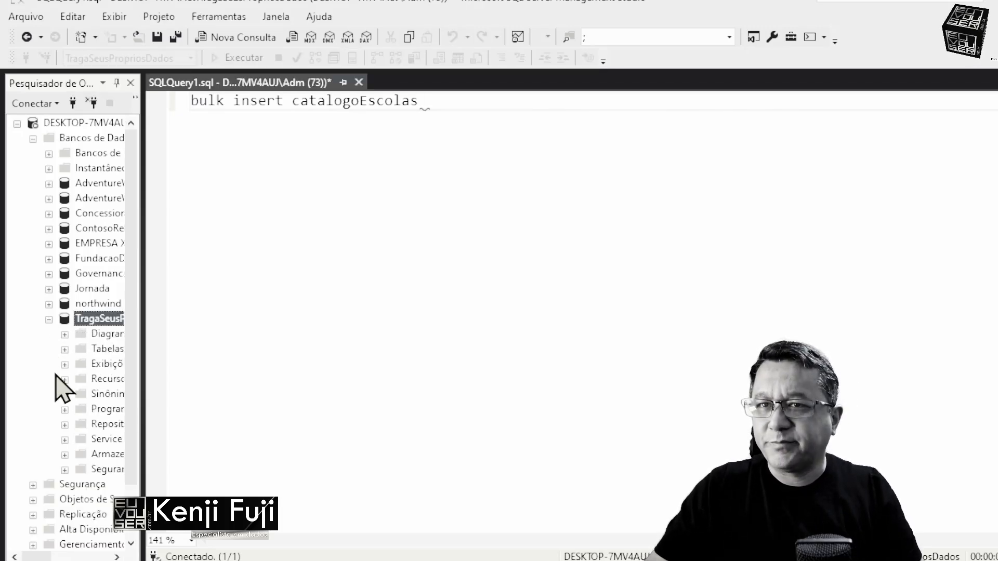
{"action": "left_click", "coordinate": [102, 288]}
{"action": "left_click_drag", "start_coordinate": [140, 287], "coordinate": [170, 287]}
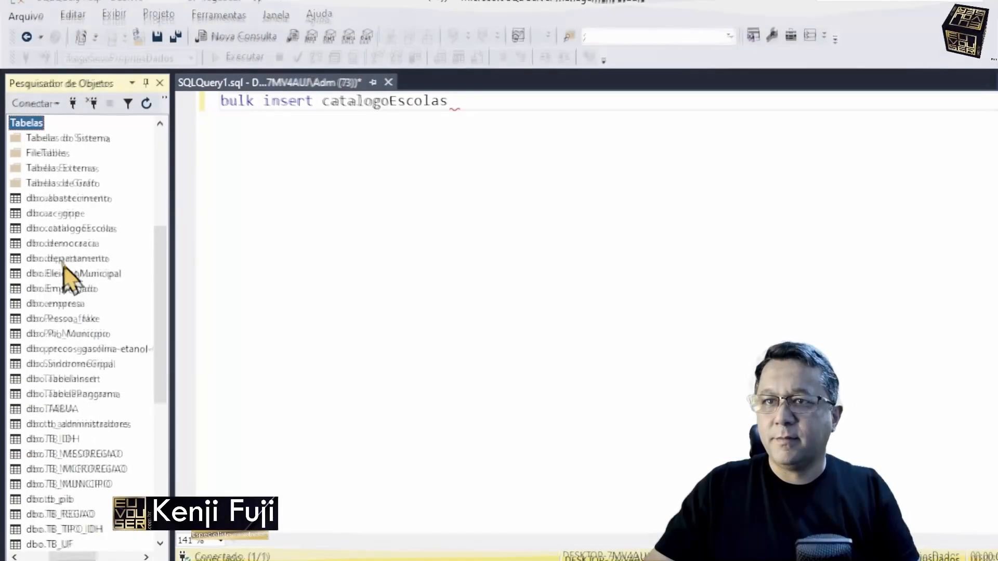
{"action": "left_click", "coordinate": [70, 229]}
{"action": "left_click", "coordinate": [504, 116]}
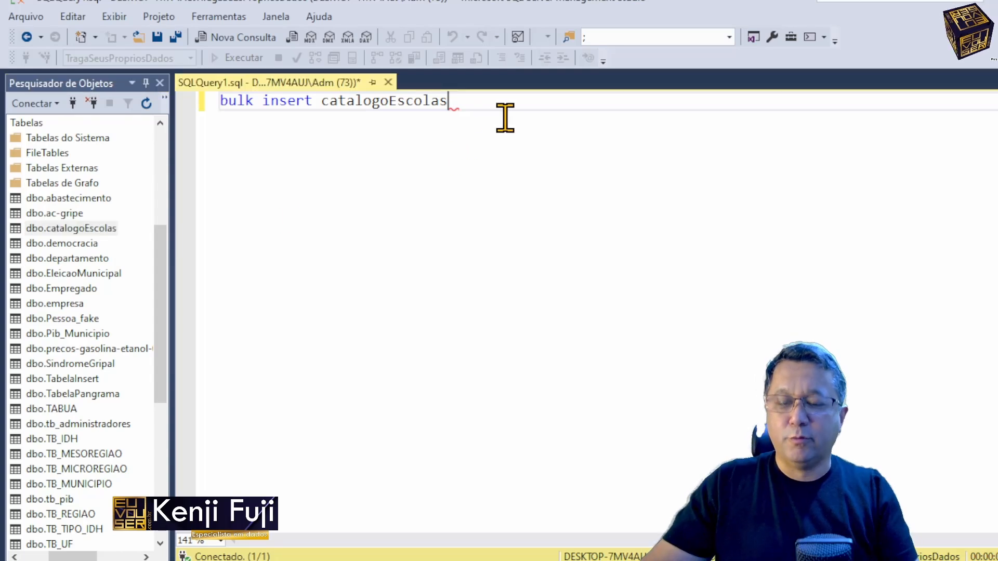
Step: Add the source line from 'c:\publico\escolars.csv' to the bulk insert and execute it
{"action": "key", "text": "Return"}
{"action": "type", "text": "form"}
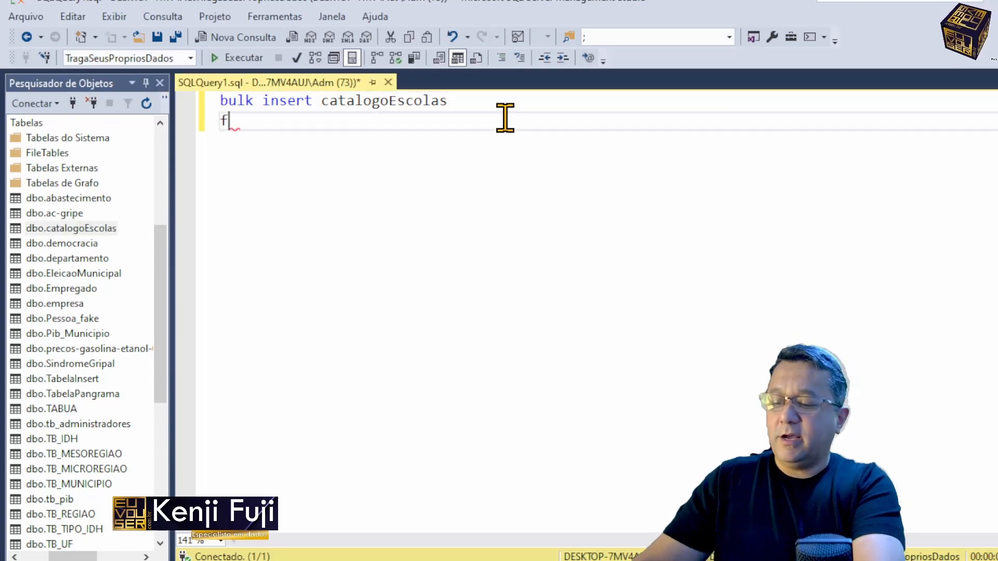
{"action": "key", "text": "BackSpace"}
{"action": "key", "text": "BackSpace"}
{"action": "key", "text": "BackSpace"}
{"action": "type", "text": "rom ''"}
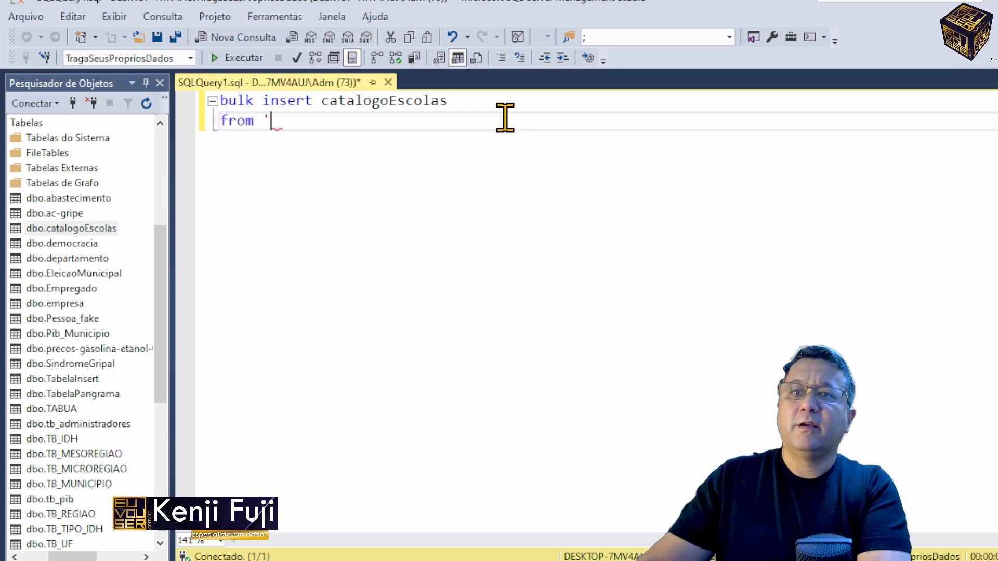
{"action": "key", "text": "Left"}
{"action": "type", "text": "c:\\p"}
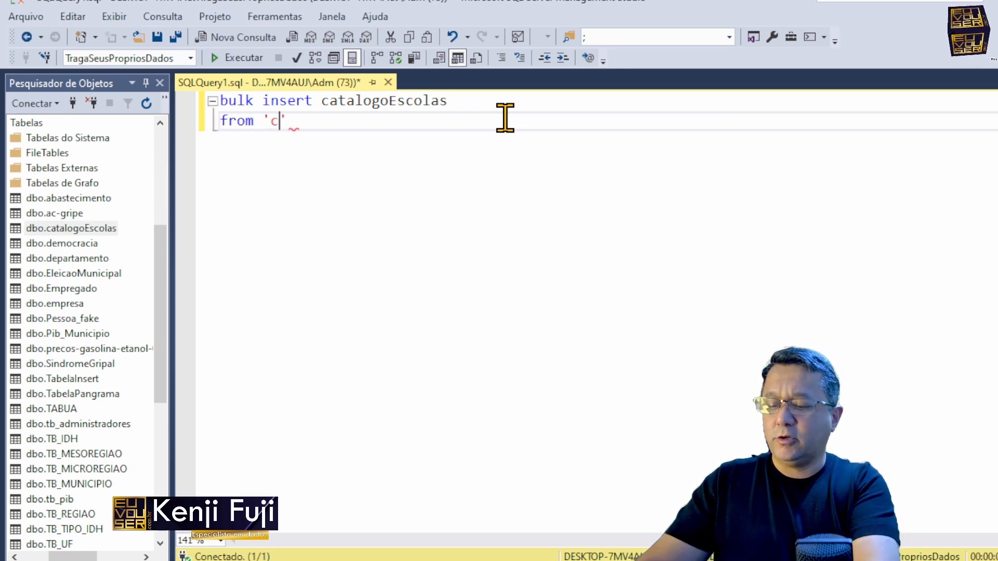
{"action": "type", "text": "ublico\\escolars.csv"}
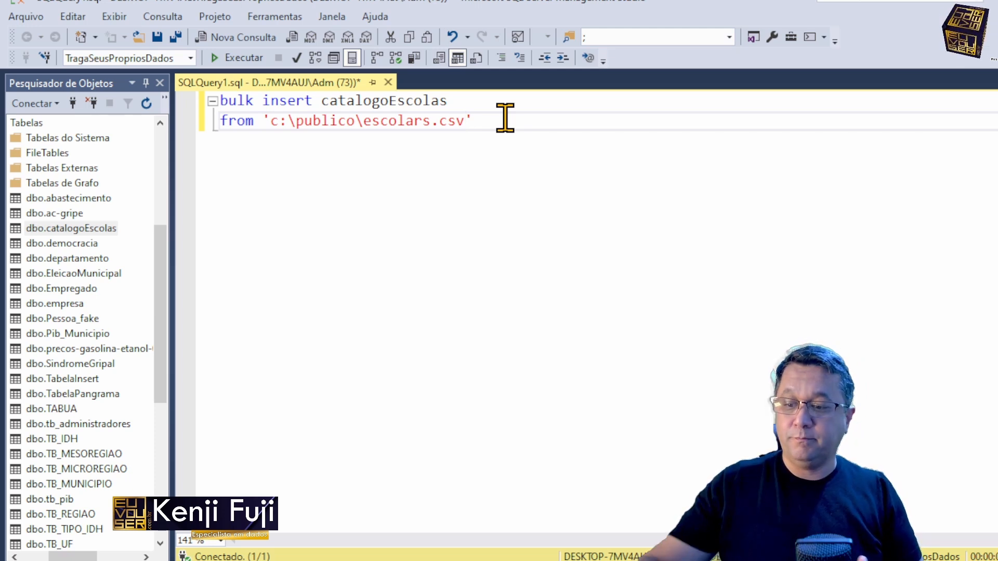
{"action": "key", "text": "F5"}
Step: Add the option ( FORMAT = 'CSV') on a third line of the bulk insert and execute it
{"action": "key", "text": "Return"}
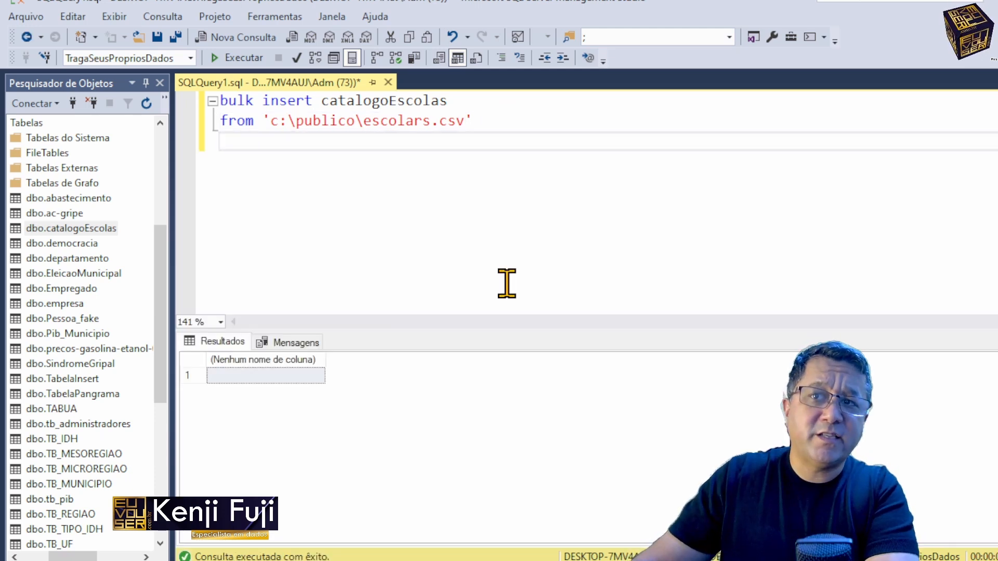
{"action": "type", "text": "("}
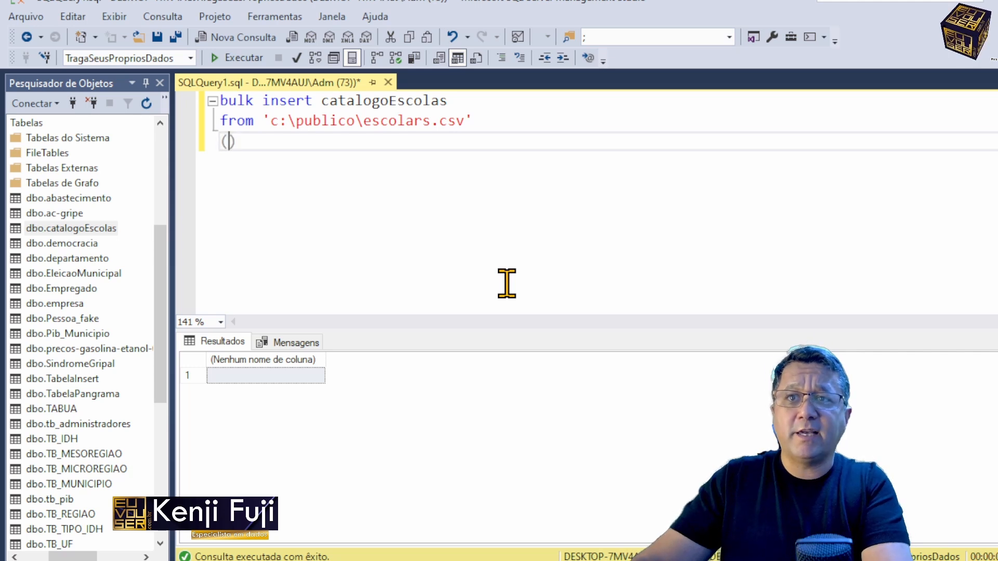
{"action": "type", "text": " FORMAT "}
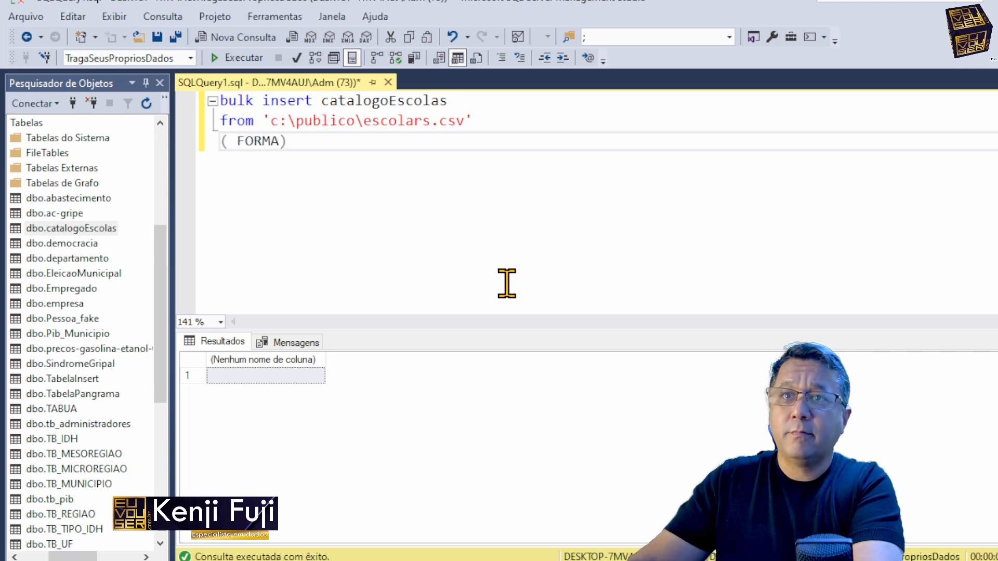
{"action": "type", "text": "= '"}
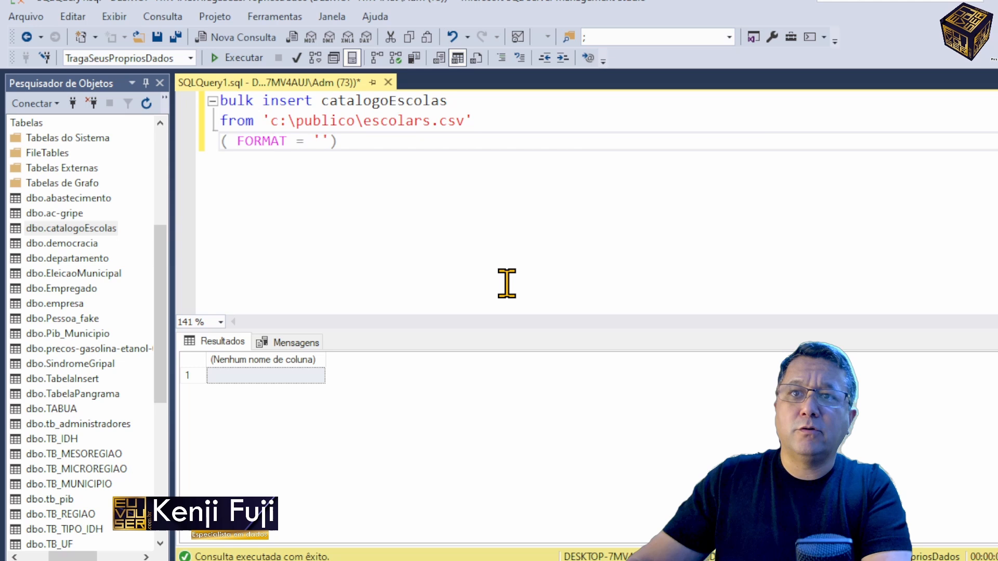
{"action": "type", "text": "CSV"}
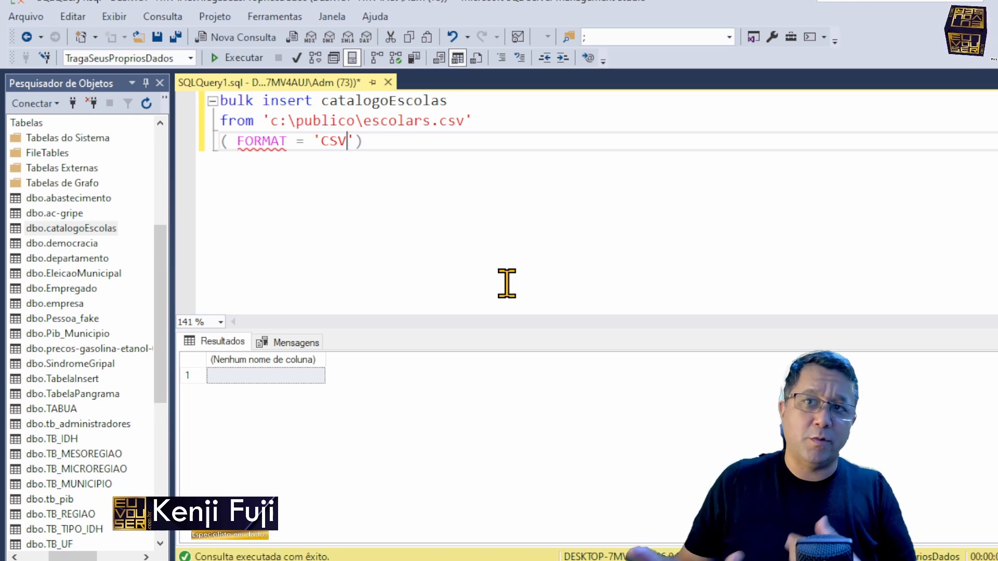
{"action": "key", "text": "F5"}
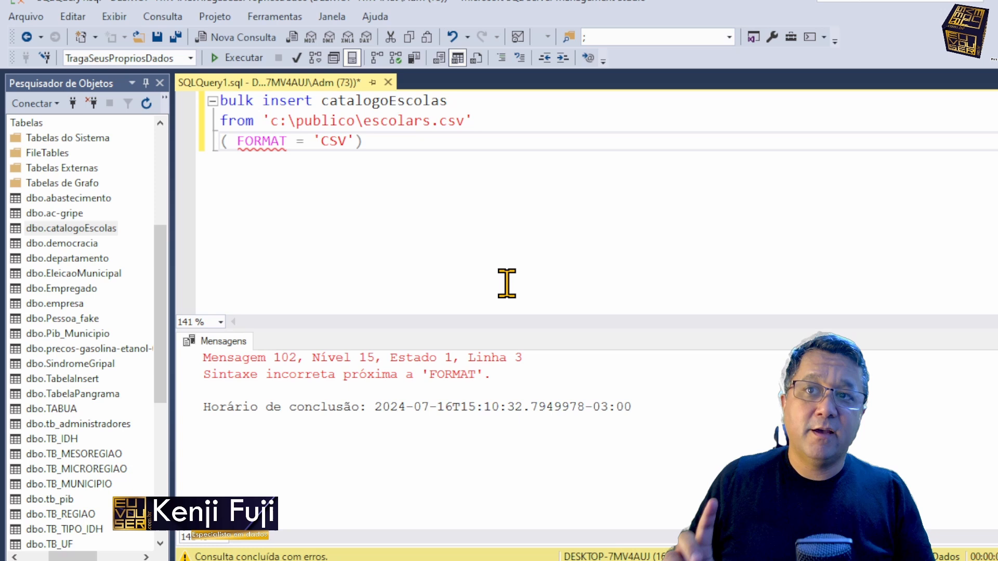
Step: Insert WITH before the format option, move the option to its own indented line and execute the bulk insert
{"action": "key", "text": "Home"}
{"action": "type", "text": "WI"}
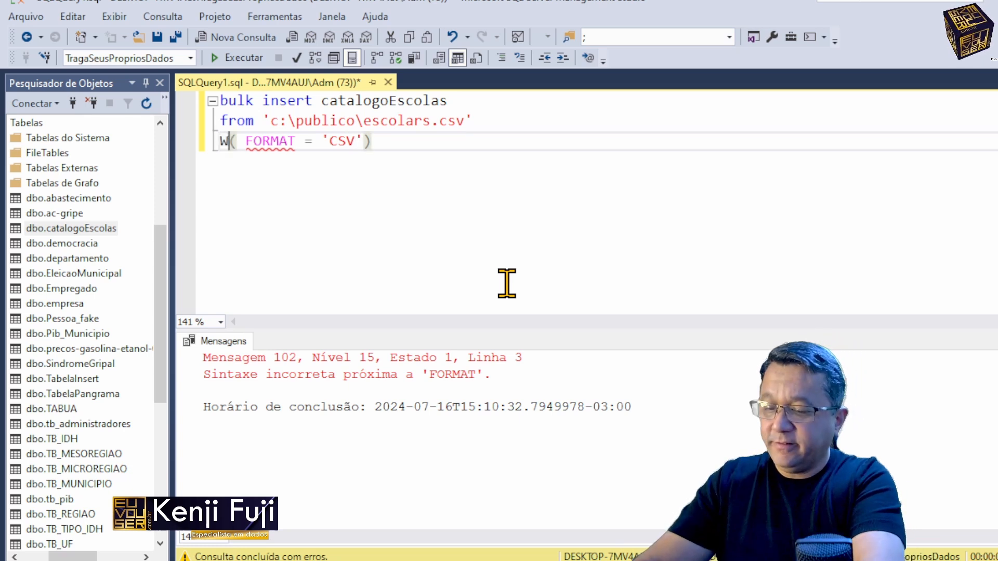
{"action": "type", "text": "TH"}
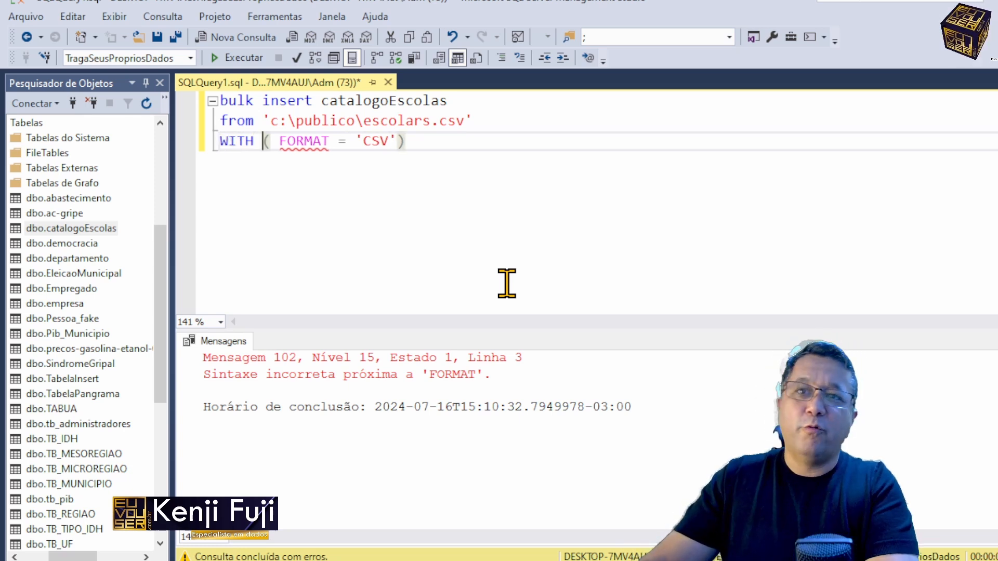
{"action": "key", "text": "Return"}
{"action": "key", "text": "Tab"}
{"action": "key", "text": "F5"}
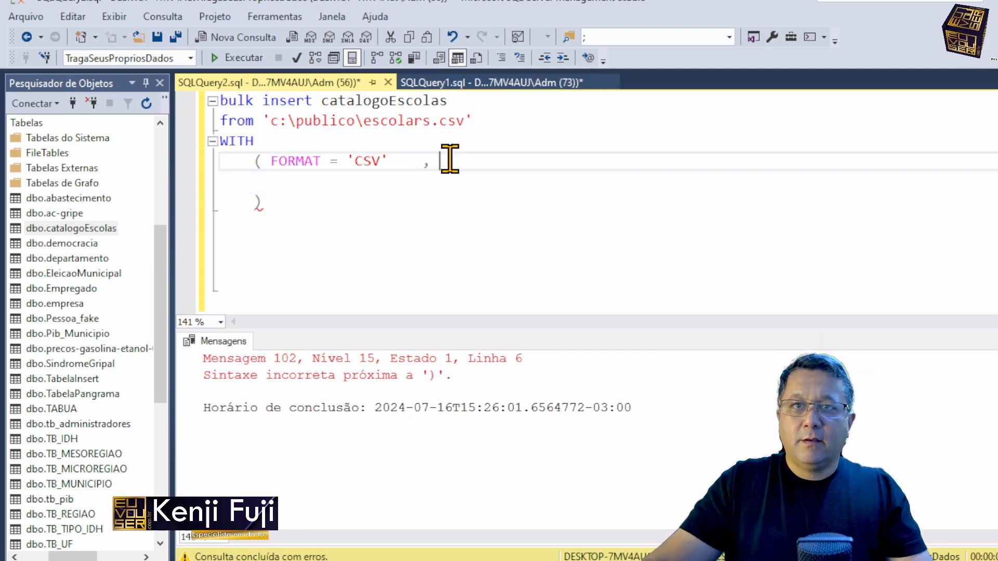
Step: Tidy the blank space after FORMAT = 'CSV', with the closing parenthesis on its own line, and rerun the bulk insert
{"action": "key", "text": "BackSpace"}
{"action": "key", "text": "BackSpace"}
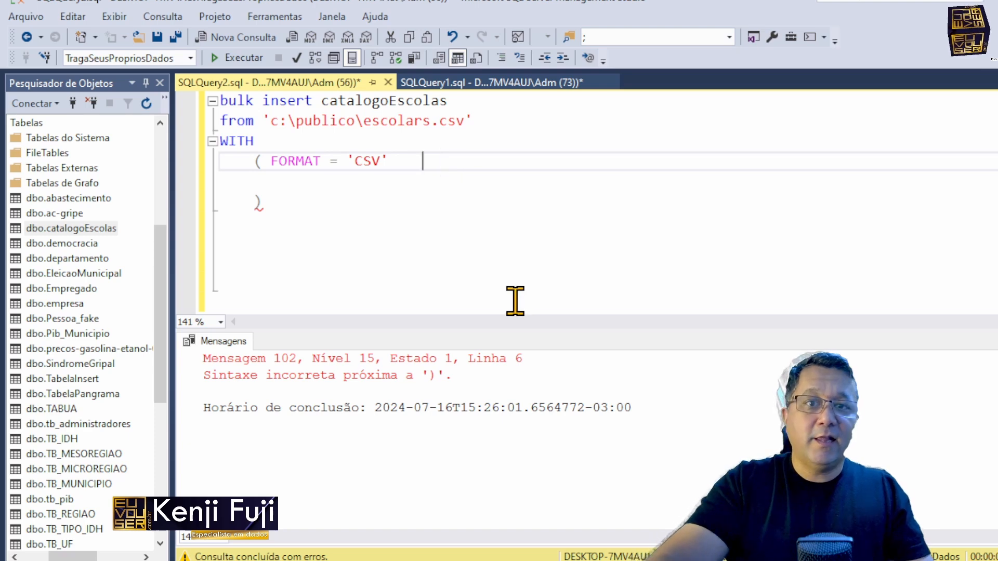
{"action": "key", "text": "F5"}
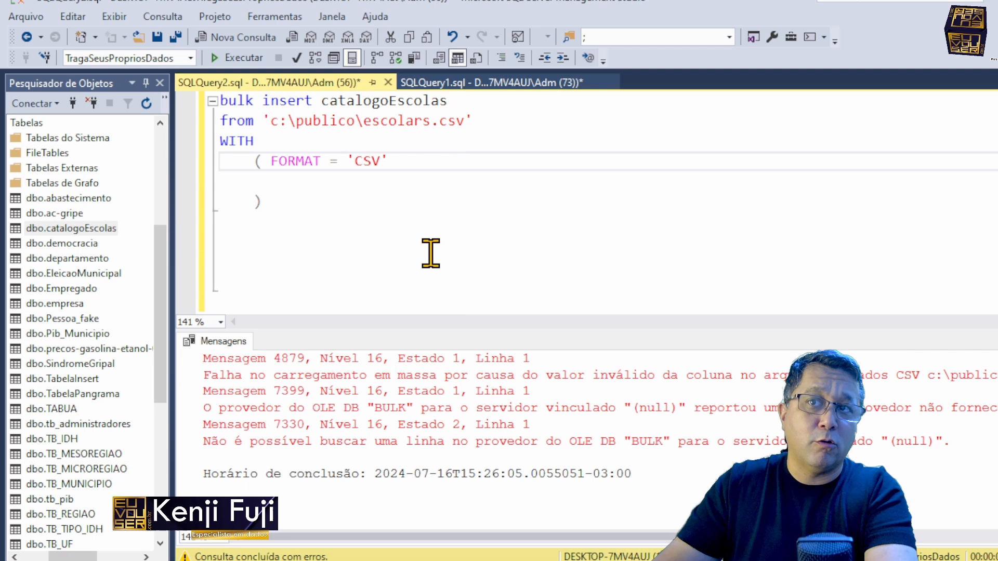
Step: Add firstrow = 2 and a fieldterminator option as new comma-led lines inside the WITH parentheses
{"action": "key", "text": "Return"}
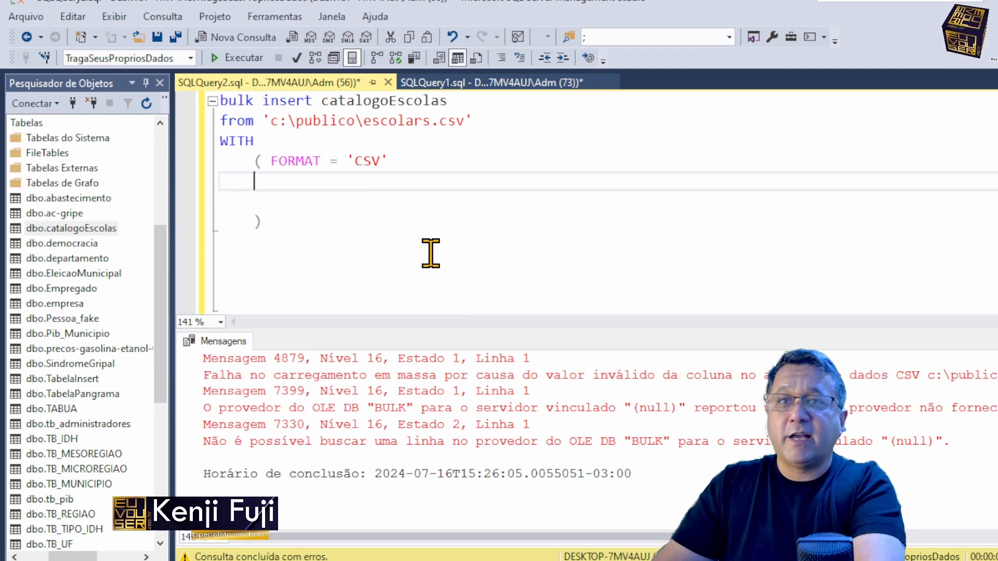
{"action": "type", "text": ", fir"}
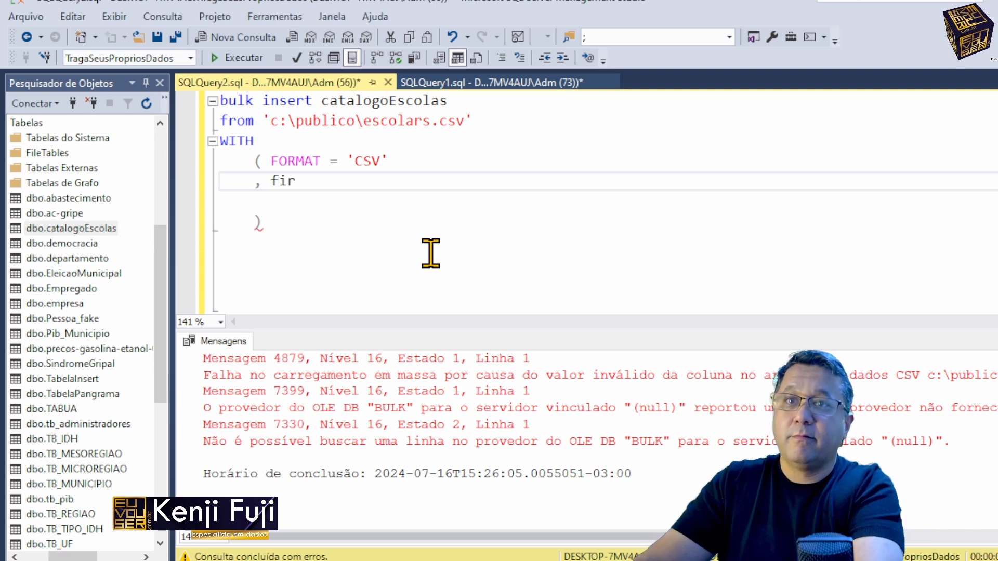
{"action": "type", "text": "strow = 2"}
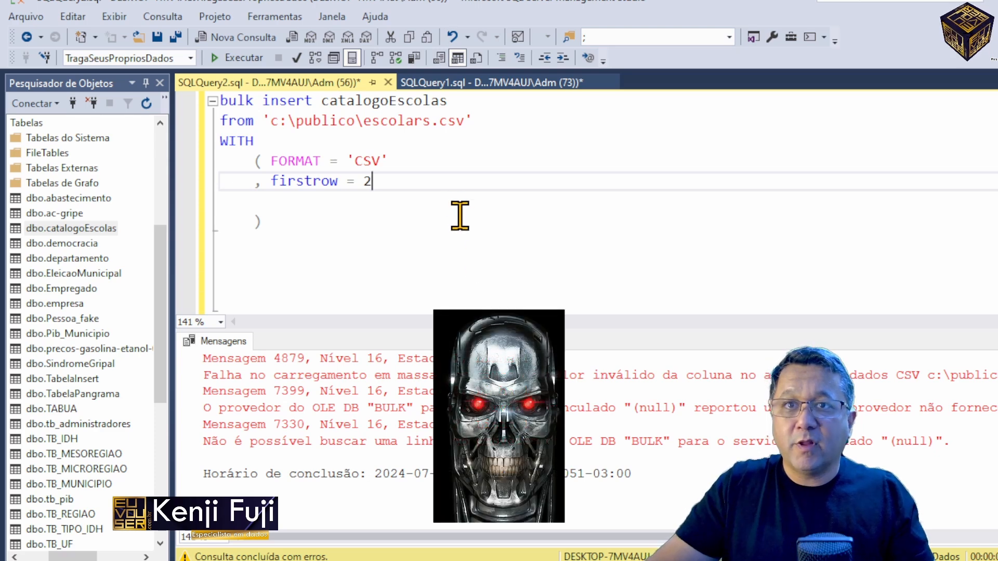
{"action": "key", "text": "Return"}
{"action": "type", "text": ", field"}
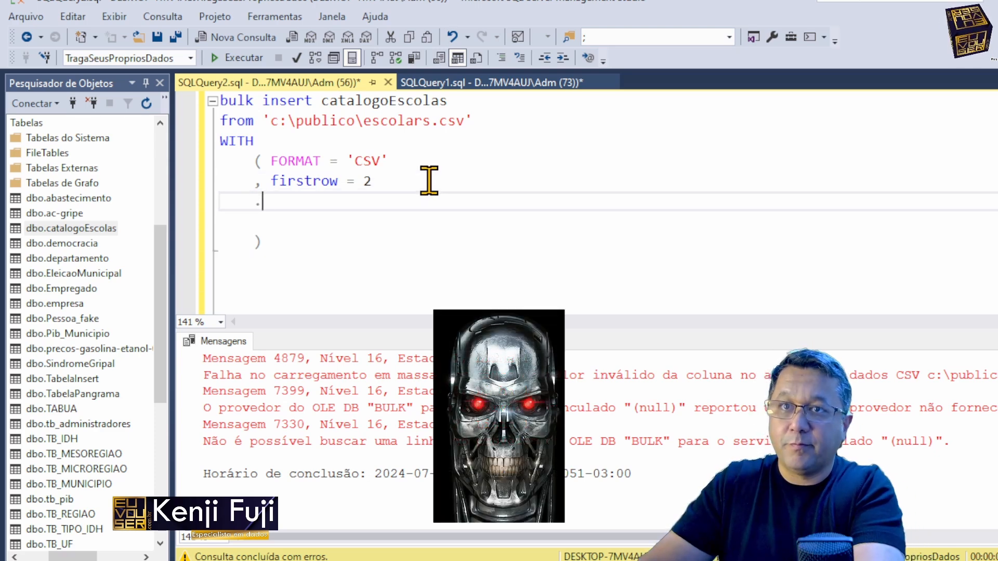
{"action": "type", "text": "terminator"}
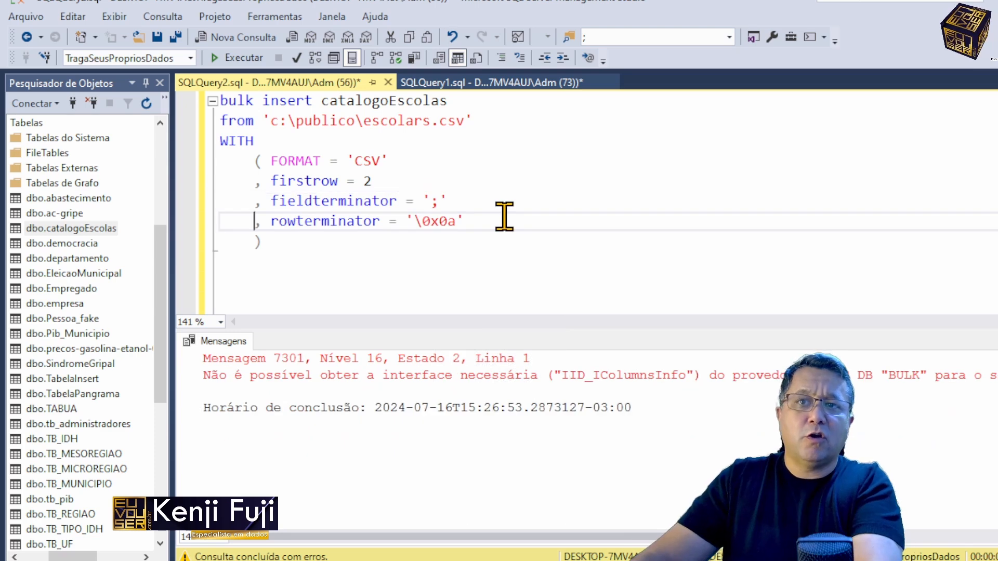
Step: Replace the options below FORMAT with FIRSTROW = 2, ROWTERMINATOR = '0x0a' and FIELDTERMINATOR=';', and execute the bulk insert
{"action": "key", "text": "Home"}
{"action": "key", "text": "Up"}
{"action": "key", "text": "Up"}
{"action": "key", "text": "shift+Down"}
{"action": "key", "text": "shift+Down"}
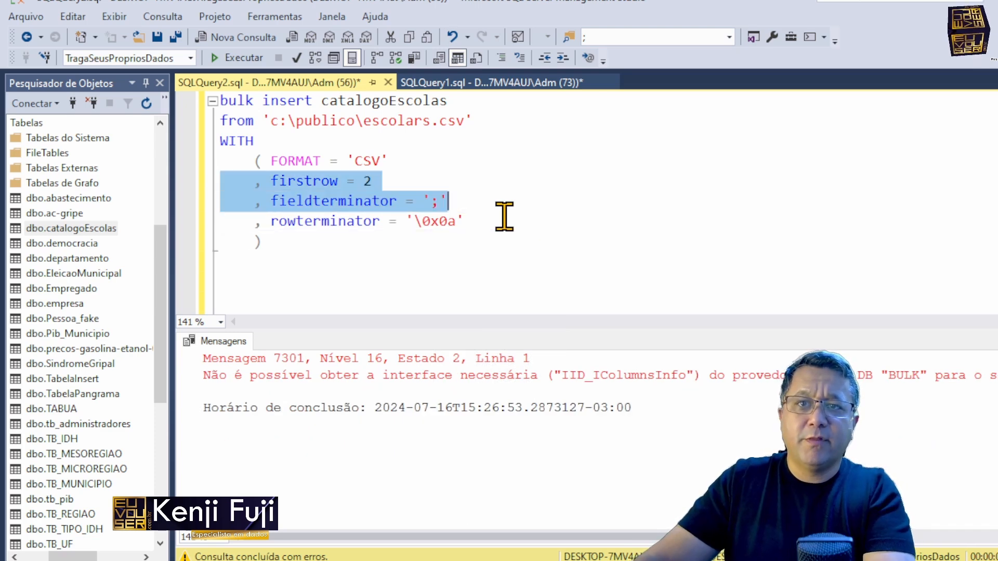
{"action": "key", "text": "shift+End"}
{"action": "type", "text": "FIRSTROW = 2     , ROWTERMINATOR = '0x0a'     , FIELDTERMINATOR=';'"}
{"action": "key", "text": "Up"}
{"action": "key", "text": "Up"}
{"action": "key", "text": "Up"}
{"action": "key", "text": "Right"}
{"action": "key", "text": "Right"}
{"action": "key", "text": "Left"}
{"action": "key", "text": "Left"}
{"action": "key", "text": "Right"}
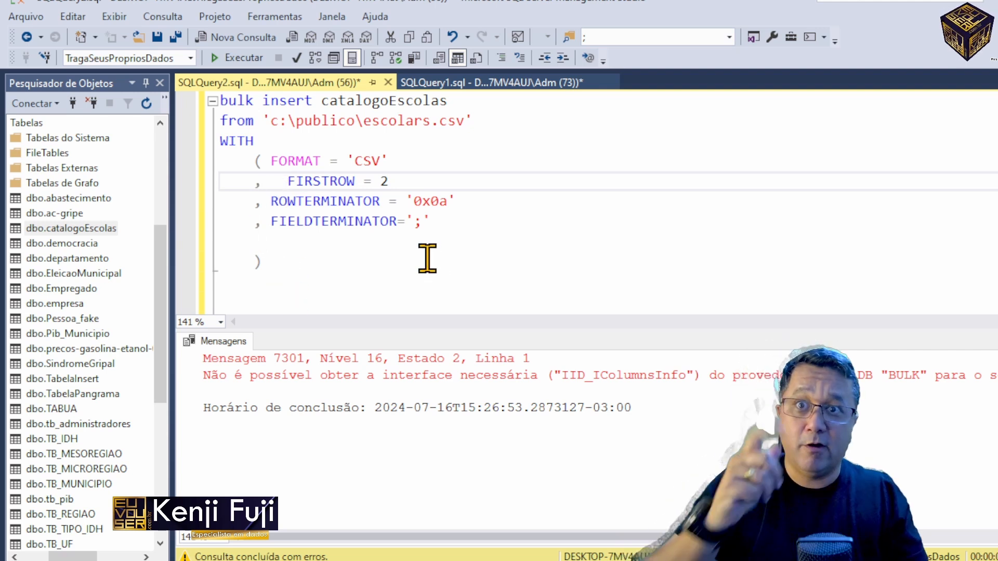
{"action": "left_click", "coordinate": [229, 57]}
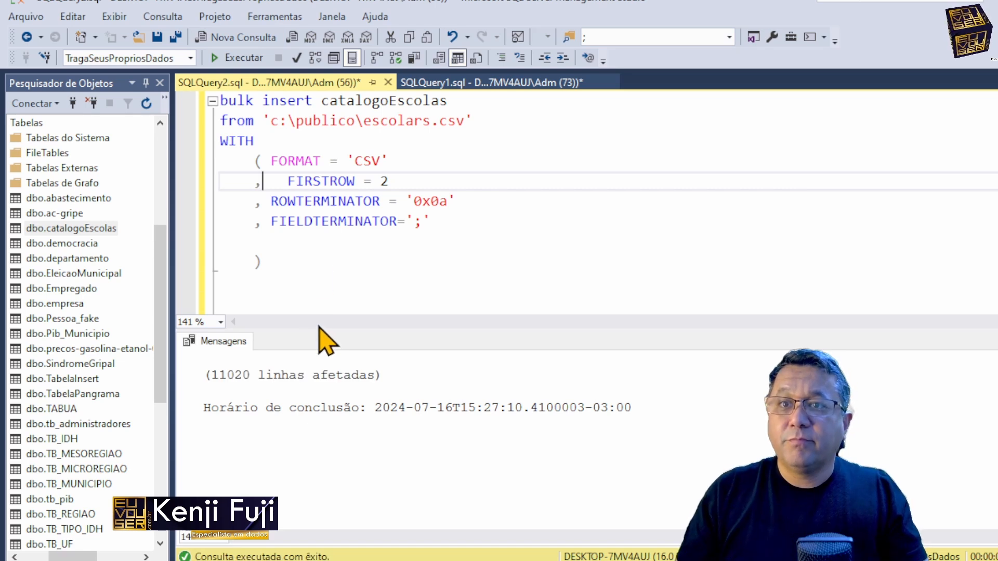
Step: Add select * from catalogoEscolas below the bulk insert statement and execute only that line
{"action": "left_click", "coordinate": [394, 236]}
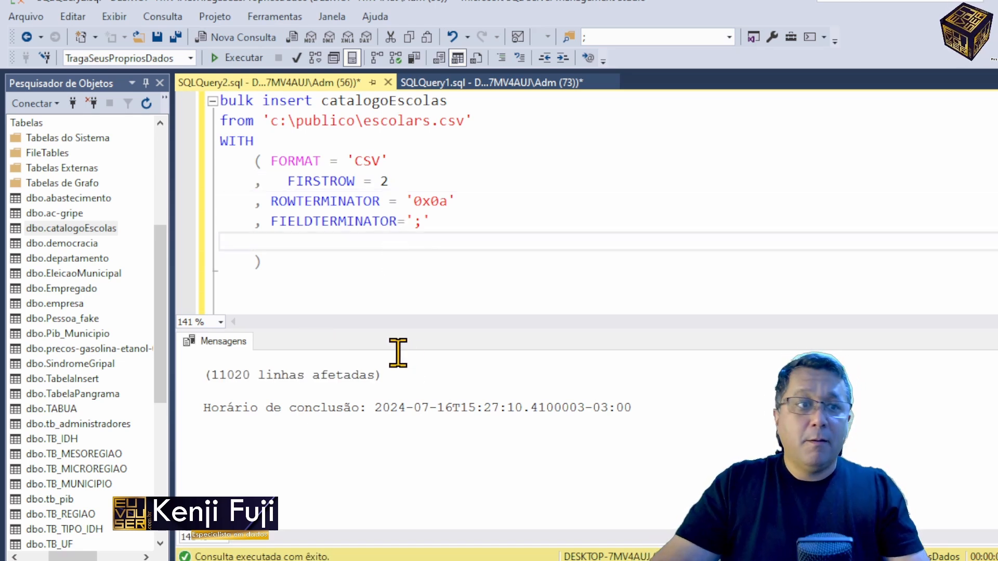
{"action": "key", "text": "ctrl+Home"}
{"action": "key", "text": "End"}
{"action": "key", "text": "ctrl+shift+Left"}
{"action": "key", "text": "ctrl+c"}
{"action": "key", "text": "ctrl+End"}
{"action": "type", "text": "select * from"}
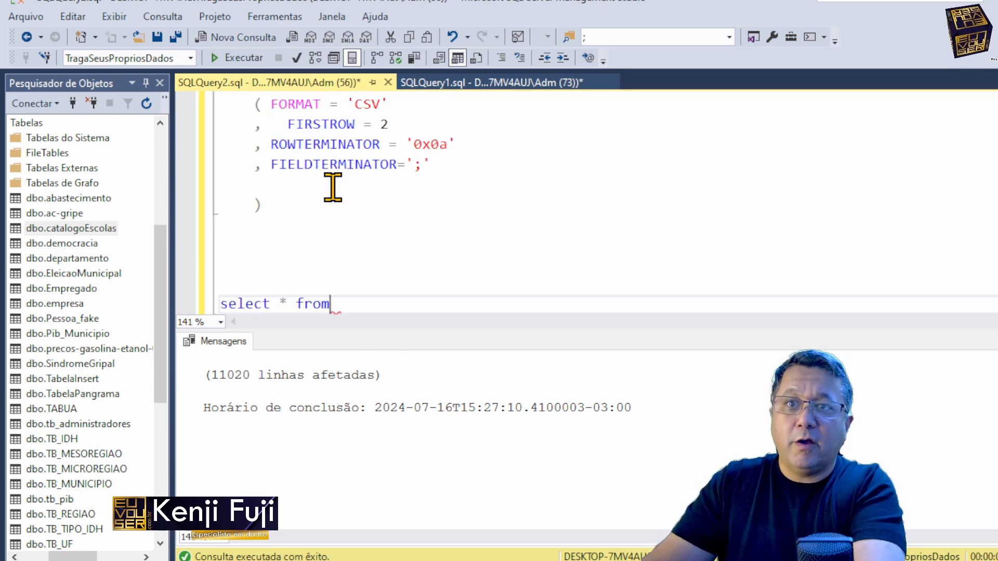
{"action": "key", "text": "ctrl+v"}
{"action": "key", "text": "shift+Home"}
{"action": "key", "text": "F5"}
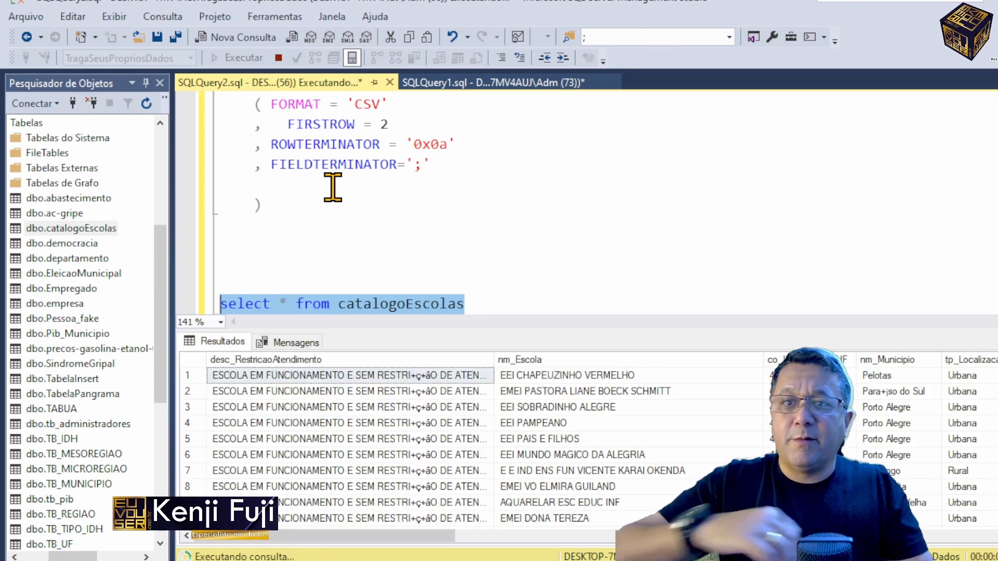
Step: Inspect the desc_RestricaoAtendimento text in the first result rows and return to the start of the select statement
{"action": "left_click", "coordinate": [333, 407]}
{"action": "left_click", "coordinate": [426, 379]}
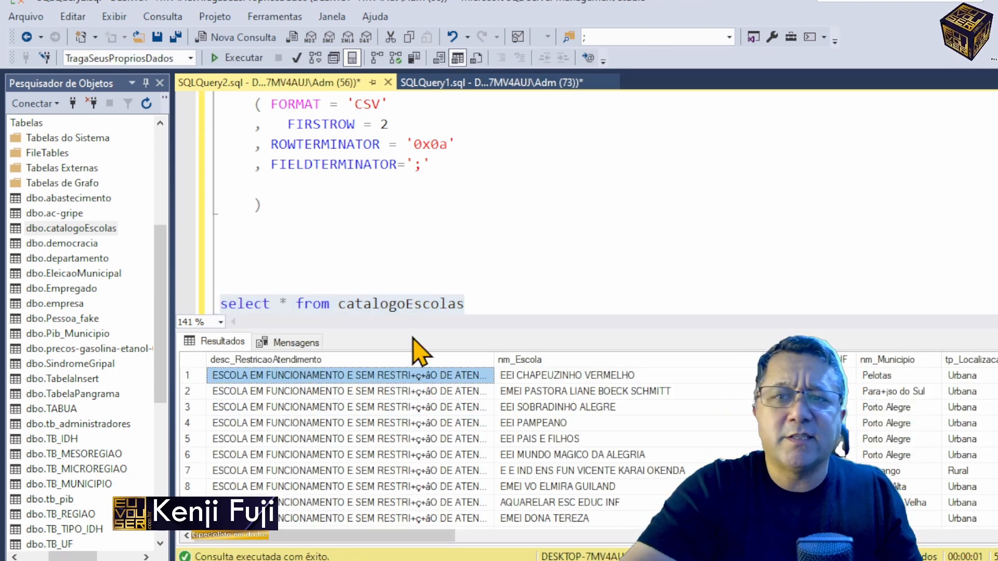
{"action": "left_click", "coordinate": [473, 304]}
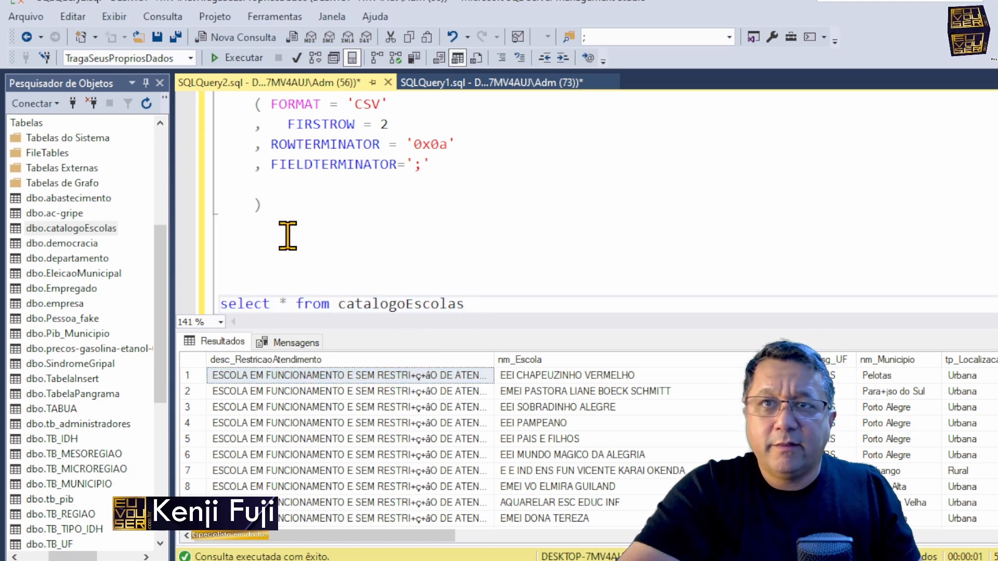
{"action": "key", "text": "Home"}
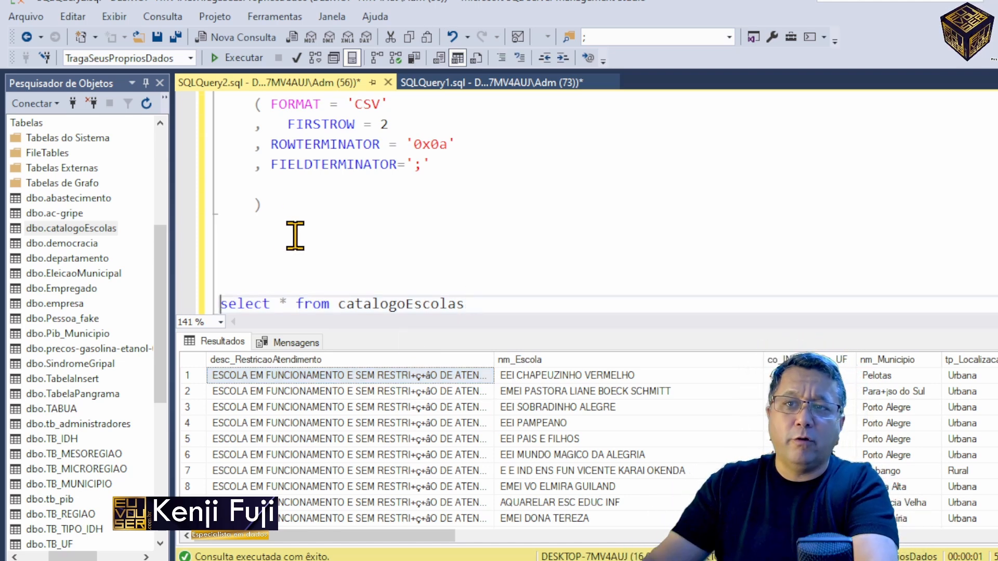
Step: Add truncate table catalogoEscolas on the line above the select statement and execute only that line
{"action": "key", "text": "Up"}
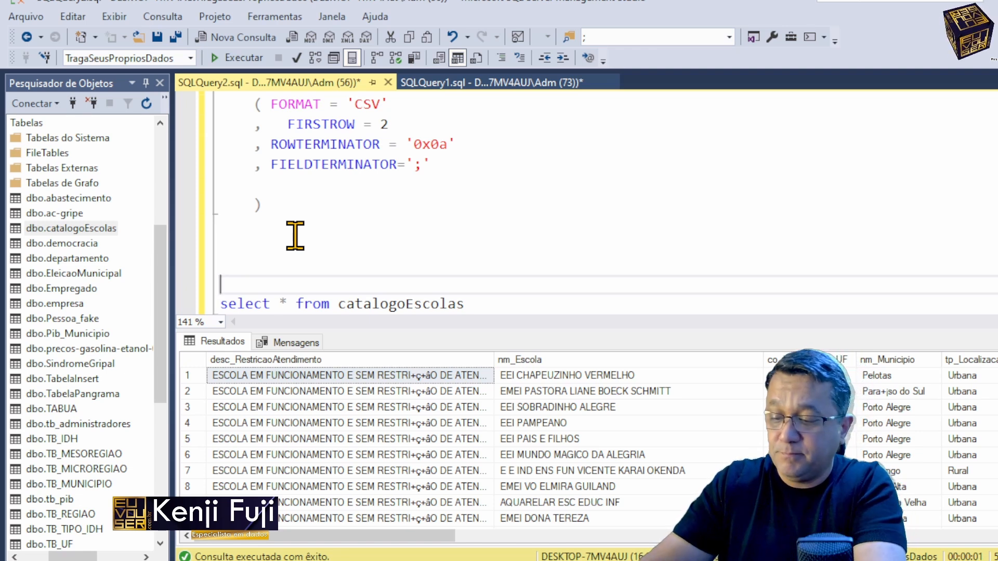
{"action": "type", "text": "truncate"}
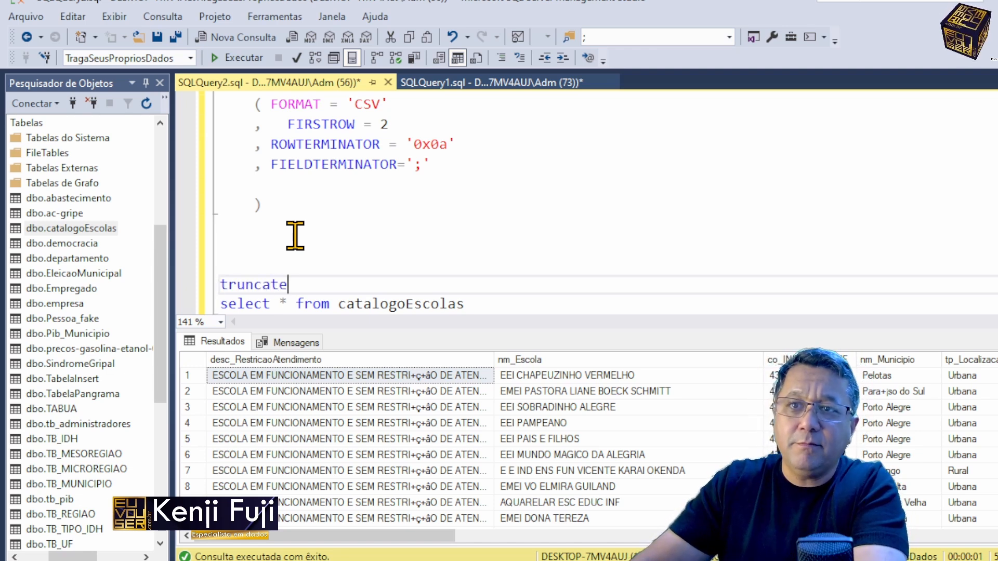
{"action": "type", "text": " table catalogoEscolas"}
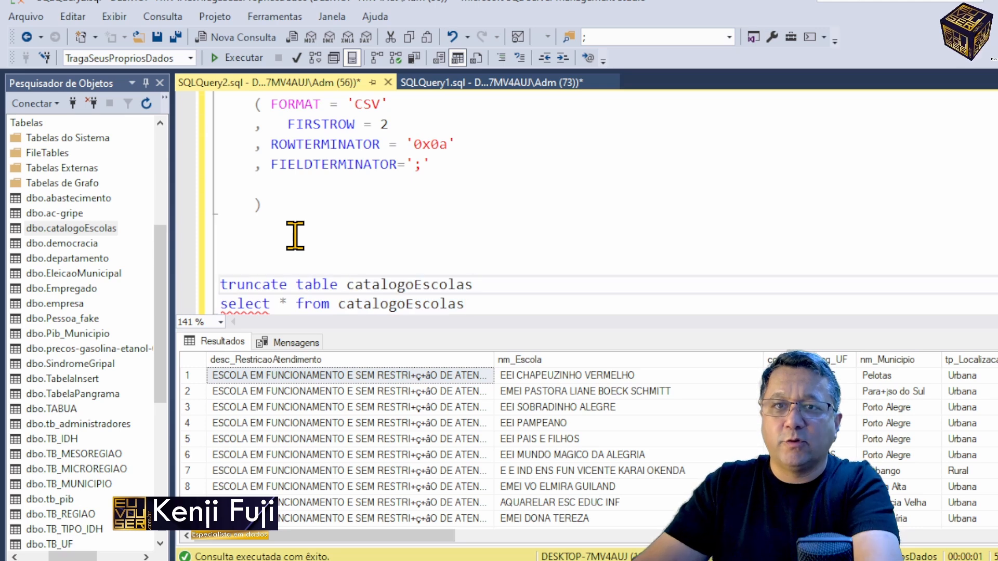
{"action": "key", "text": "shift+Home"}
{"action": "key", "text": "F5"}
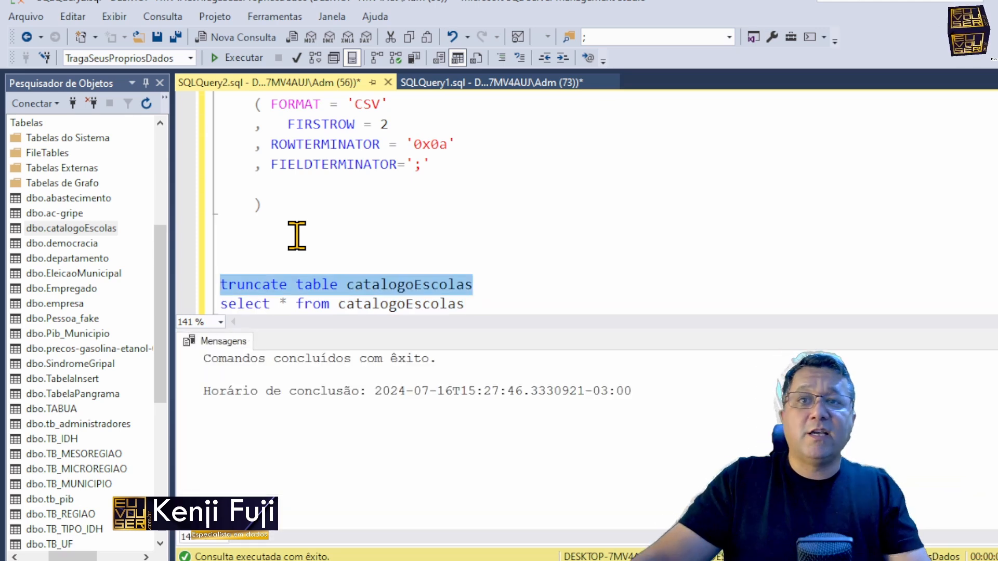
Step: Switch to Notepad++ to check the character encoding of escolars.csv, and return to the bulk insert query
{"action": "left_click", "coordinate": [473, 144]}
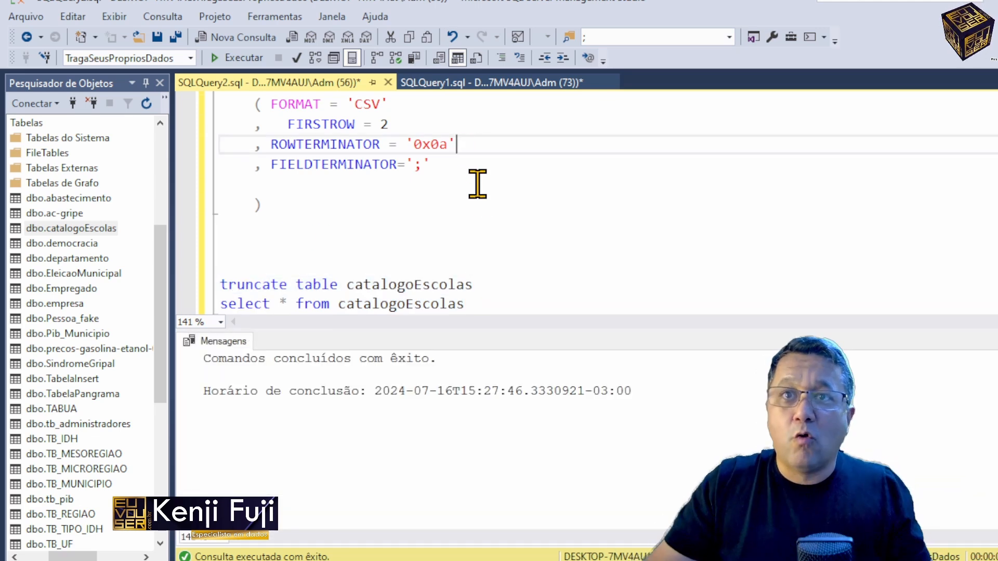
{"action": "left_click", "coordinate": [424, 125]}
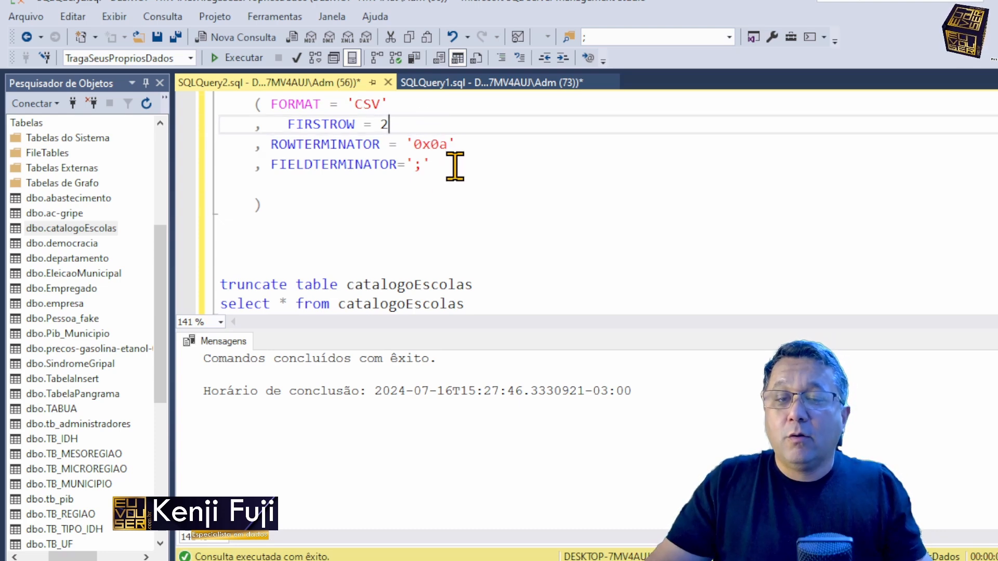
{"action": "key", "text": "alt+Tab"}
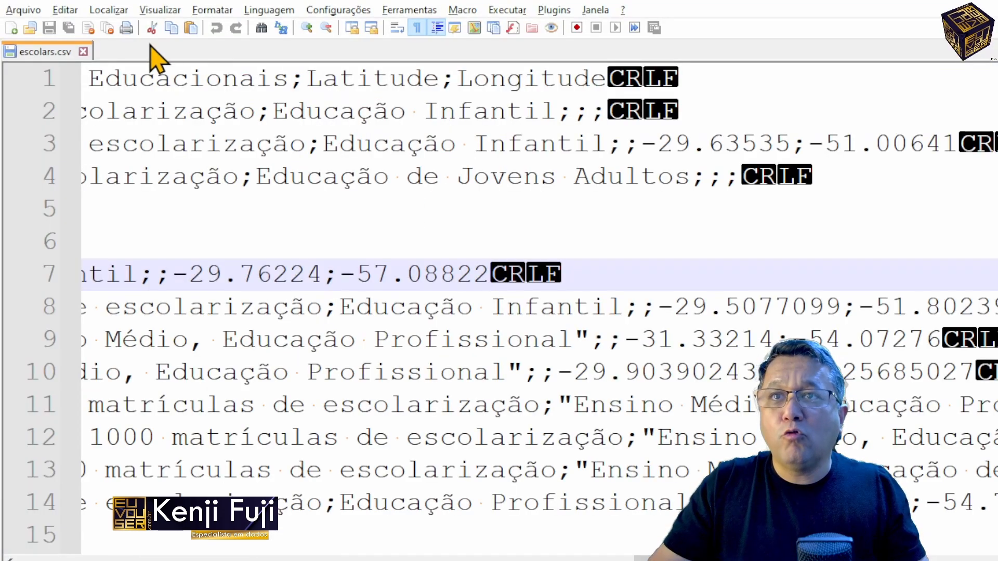
{"action": "left_click", "coordinate": [212, 10]}
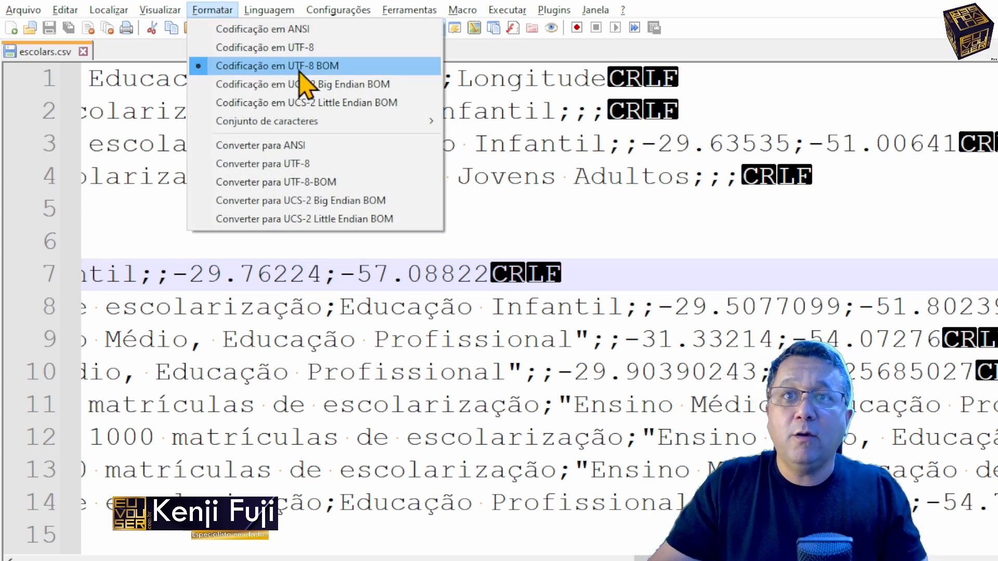
{"action": "left_click", "coordinate": [264, 401]}
{"action": "key", "text": "alt+Tab"}
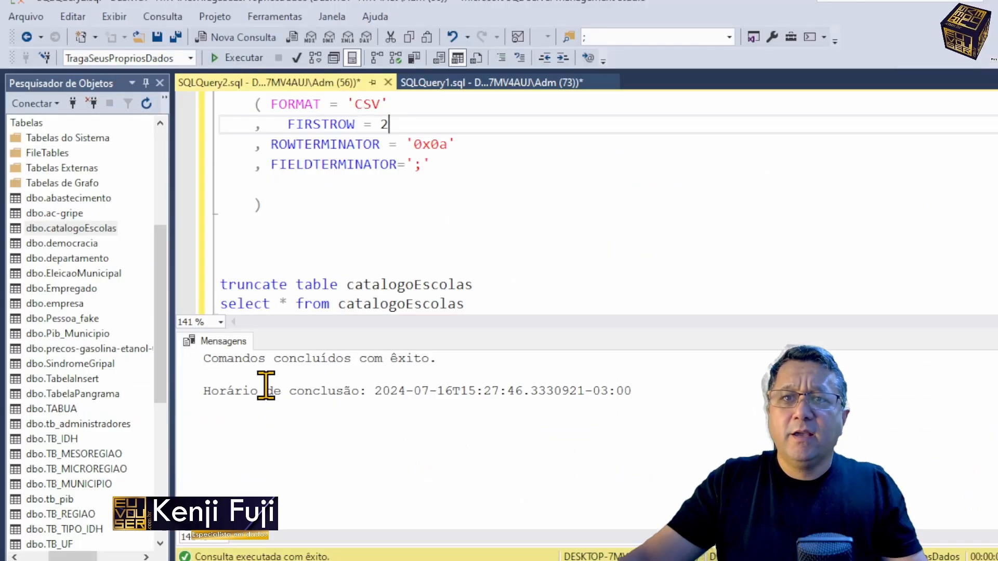
Step: Add the option CODEPAGE = '65001' on a new comma-led line below FIRSTROW = 2
{"action": "key", "text": "Return"}
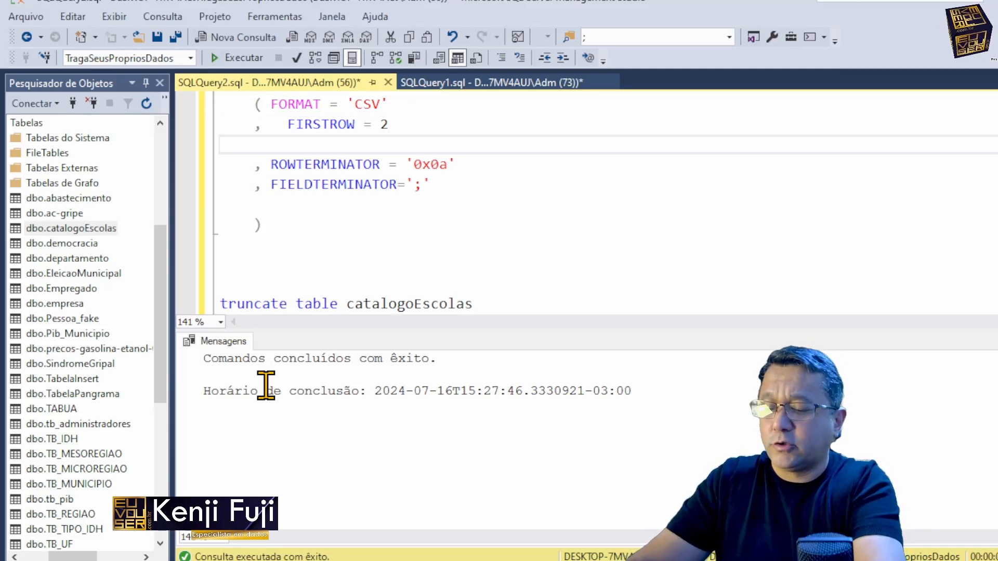
{"action": "type", "text": ", CODEPAG"}
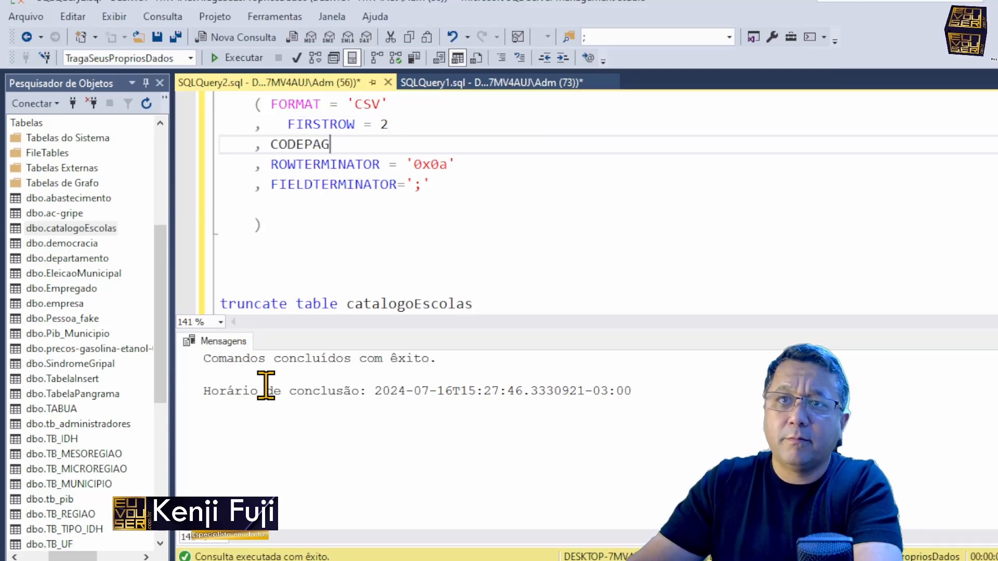
{"action": "type", "text": "''"}
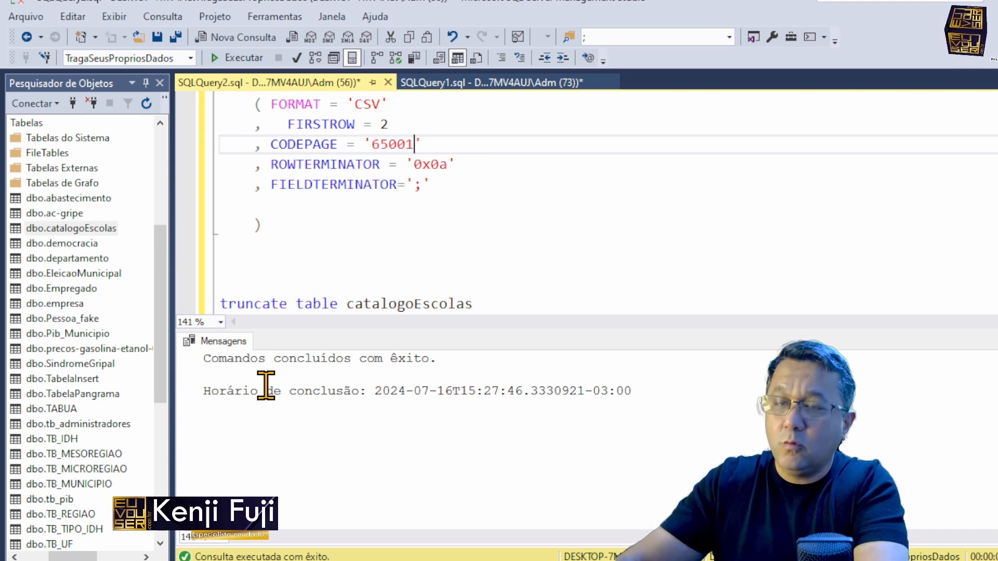
Step: Execute only the truncate table catalogoEscolas statement again to empty the table before reloading
{"action": "key", "text": "Down"}
{"action": "key", "text": "Down"}
{"action": "key", "text": "Down"}
{"action": "key", "text": "Down"}
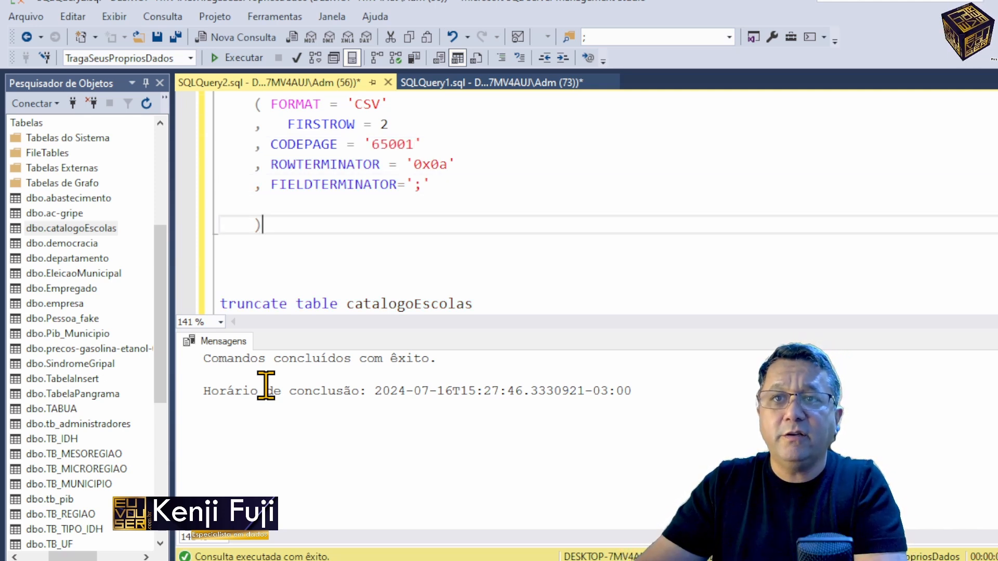
{"action": "key", "text": "Down"}
{"action": "key", "text": "Down"}
{"action": "key", "text": "Down"}
{"action": "key", "text": "Down"}
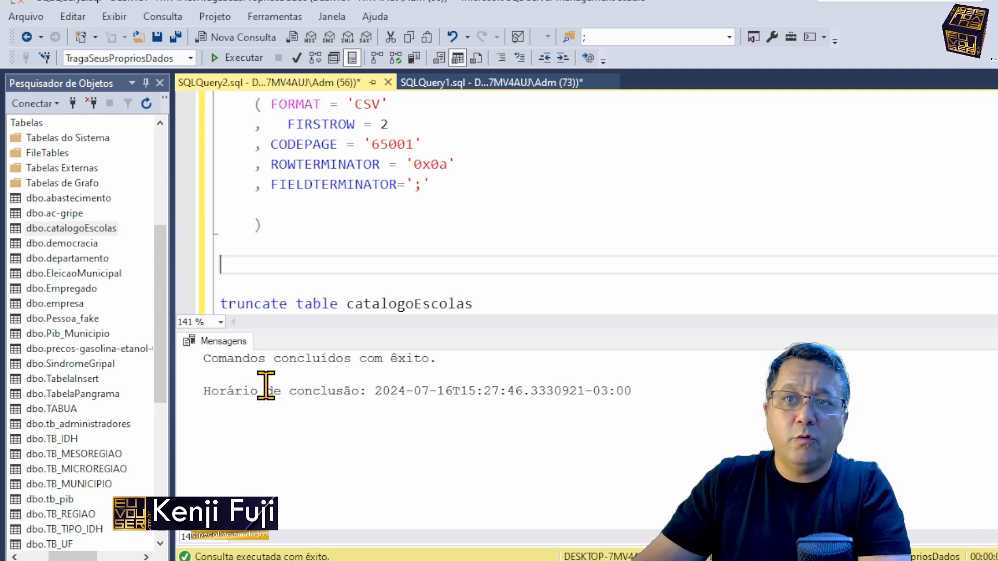
{"action": "key", "text": "shift+End"}
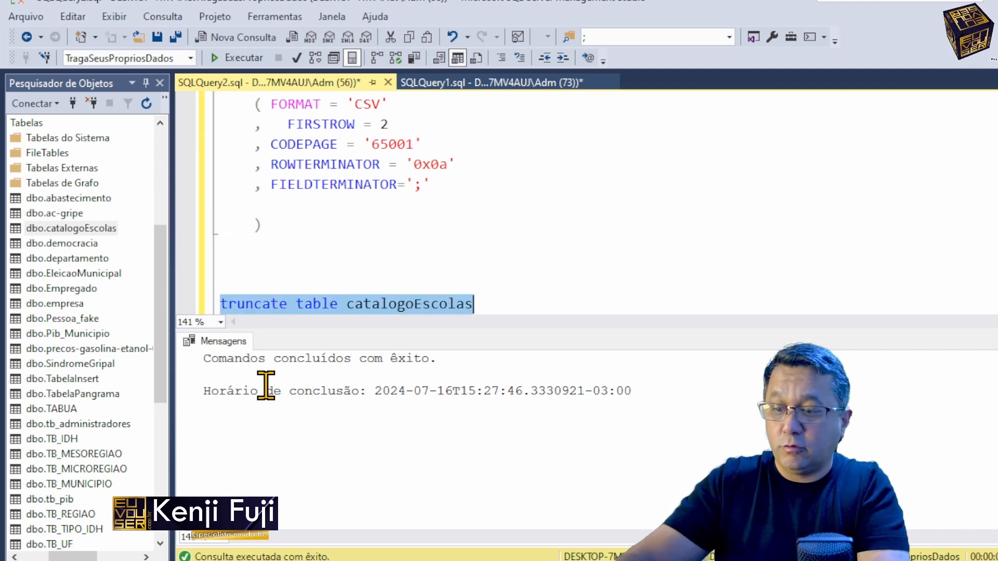
{"action": "key", "text": "F5"}
Step: Select the bulk insert statement including its WITH options and execute it to load escolars.csv
{"action": "key", "text": "Up"}
{"action": "key", "text": "Up"}
{"action": "key", "text": "Up"}
{"action": "key", "text": "Up"}
{"action": "key", "text": "Up"}
{"action": "key", "text": "Down"}
{"action": "key", "text": "End"}
{"action": "key", "text": "shift+Up"}
{"action": "key", "text": "shift+Up"}
{"action": "key", "text": "shift+Up"}
{"action": "key", "text": "shift+Up"}
{"action": "key", "text": "shift+Up"}
{"action": "key", "text": "shift+Up"}
{"action": "key", "text": "shift+Up"}
{"action": "key", "text": "shift+Up"}
{"action": "key", "text": "shift+Up"}
{"action": "key", "text": "shift+Home"}
{"action": "key", "text": "F5"}
Step: Execute only select * from catalogoEscolas and inspect the accented text in desc_RestricaoAtendimento and nm_Municipio
{"action": "key", "text": "ctrl+End"}
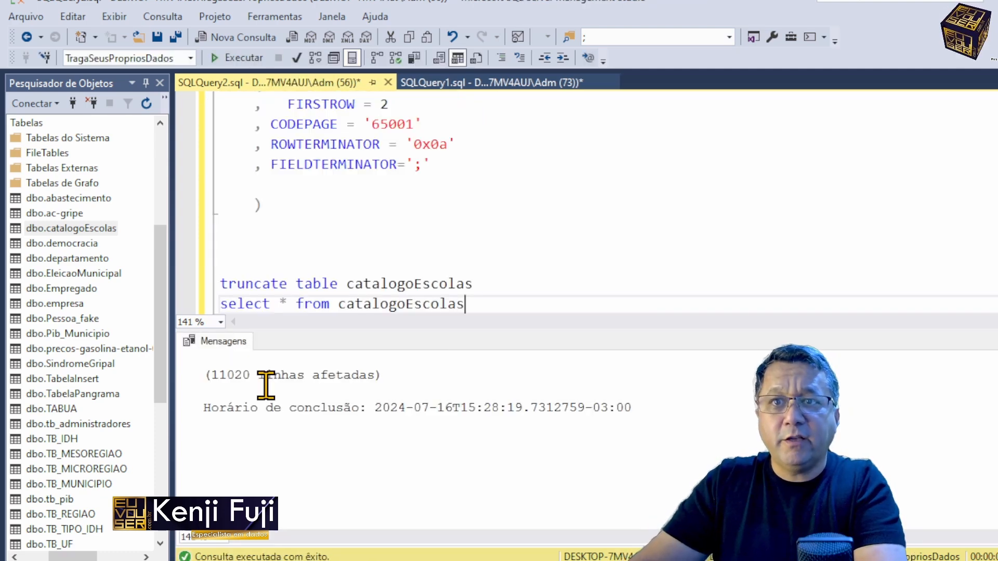
{"action": "key", "text": "shift+Home"}
{"action": "key", "text": "F5"}
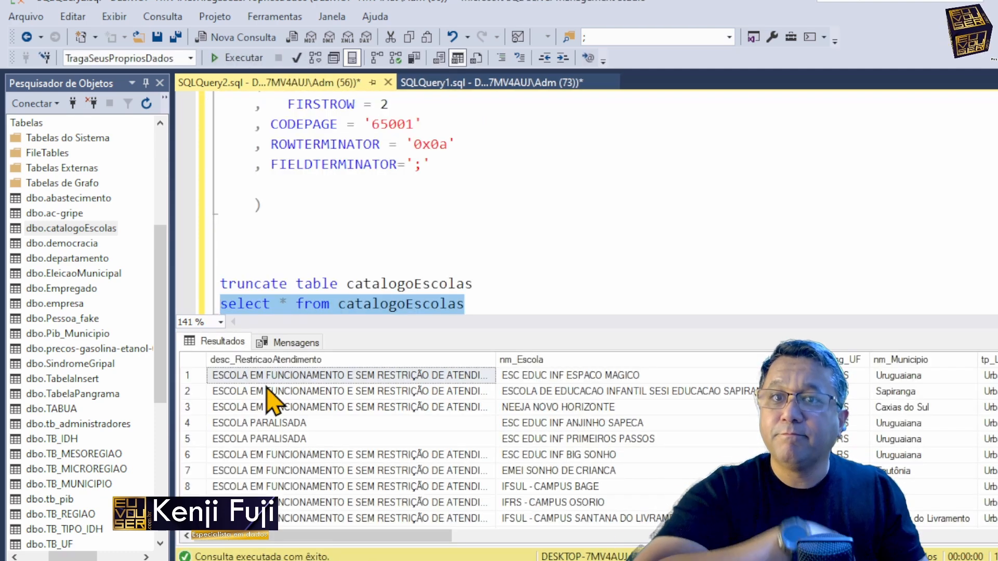
{"action": "left_click", "coordinate": [425, 374]}
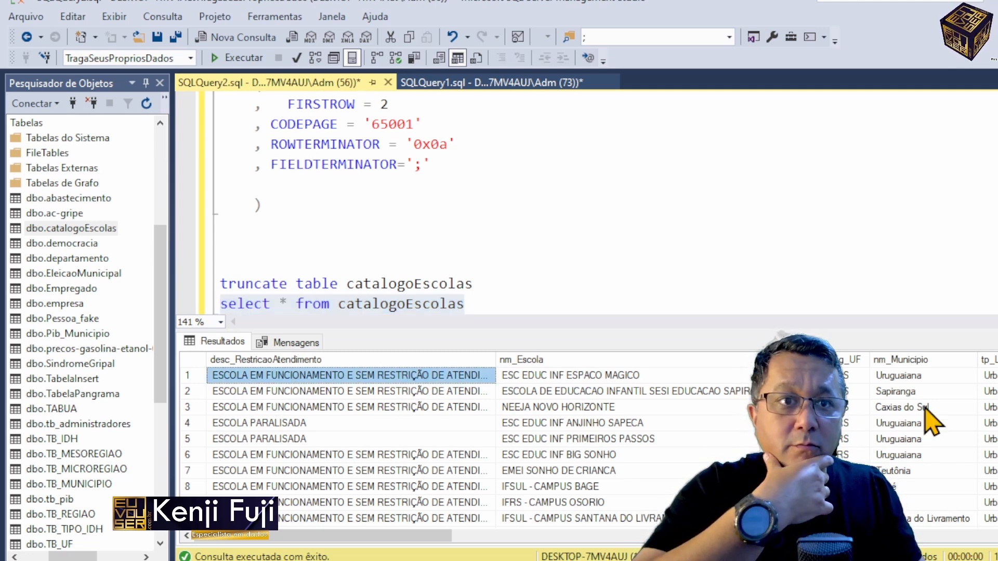
{"action": "left_click", "coordinate": [902, 392]}
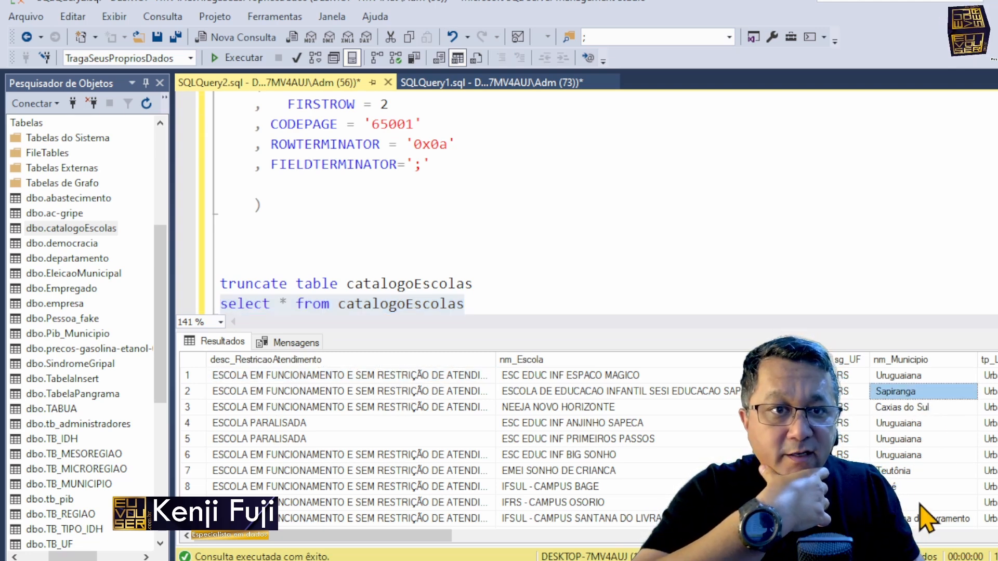
{"action": "scroll", "coordinate": [874, 443], "scroll_direction": "down", "scroll_amount": 6}
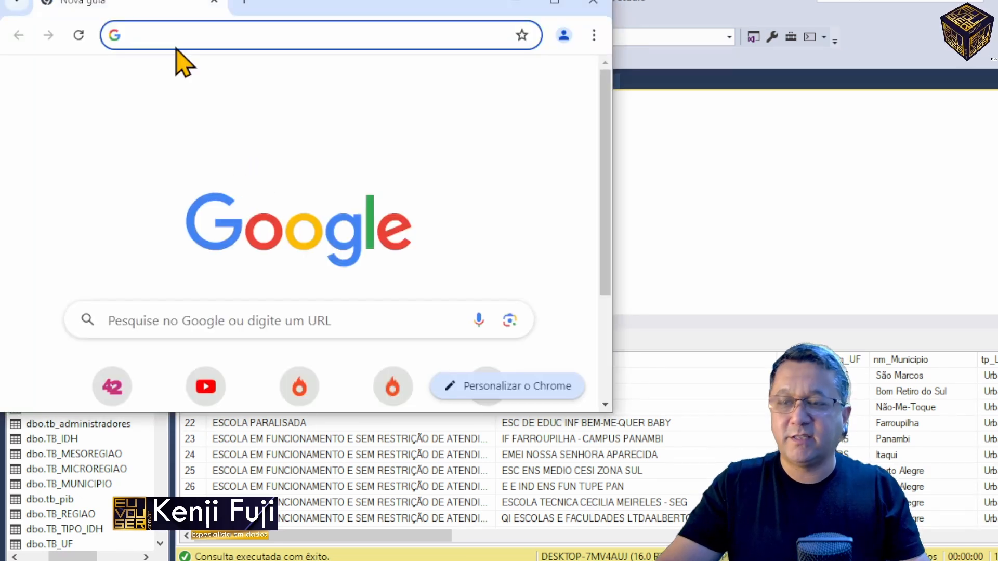
Step: Search the web in Chrome for SQL Server bulk insert from csv, open Microsoft's BULK INSERT (Transact-SQL) page and accept its cookies
{"action": "type", "text": "SQL SERV"}
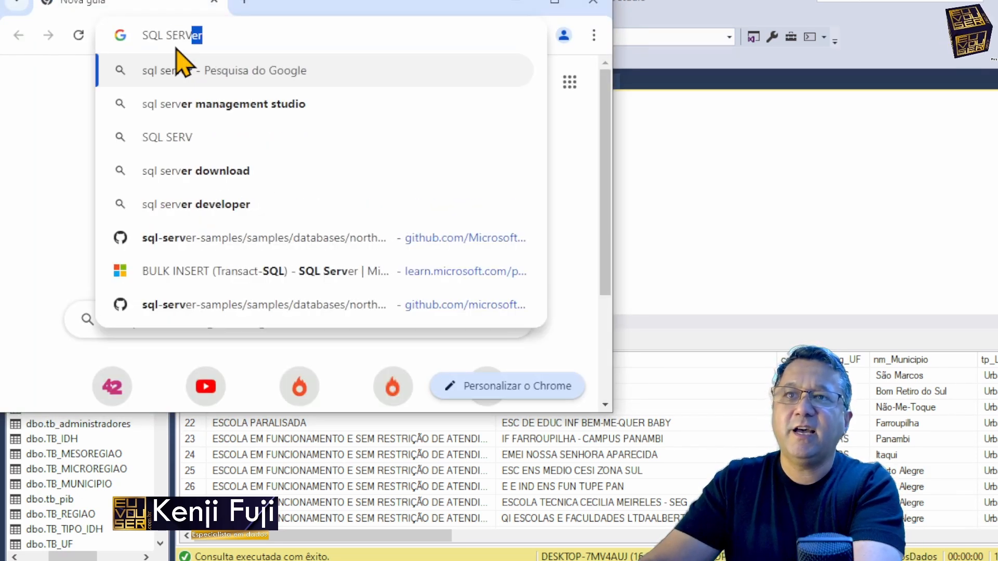
{"action": "type", "text": "ER BVI"}
{"action": "key", "text": "BackSpace"}
{"action": "key", "text": "BackSpace"}
{"action": "type", "text": "UL"}
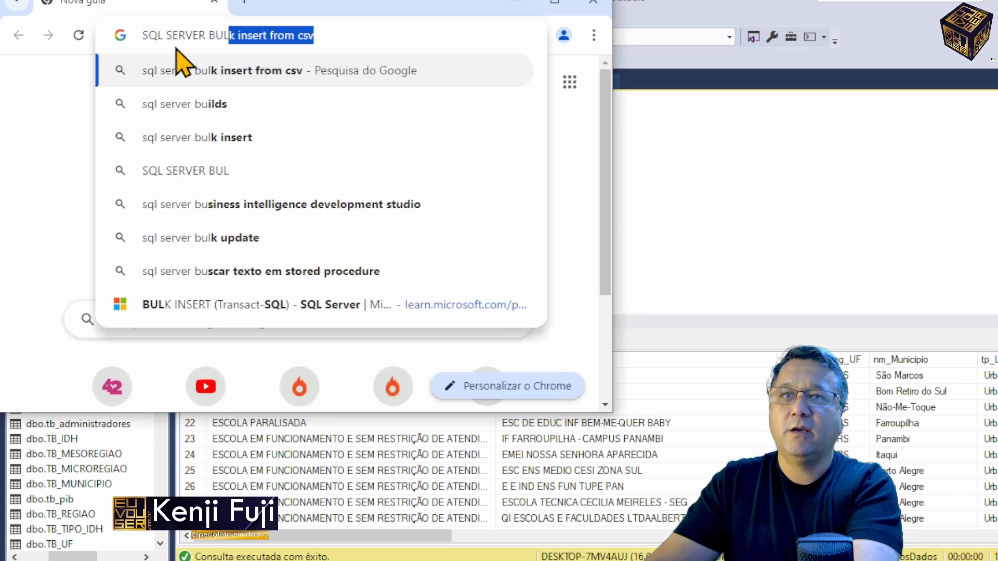
{"action": "key", "text": "Return"}
{"action": "left_click", "coordinate": [118, 237]}
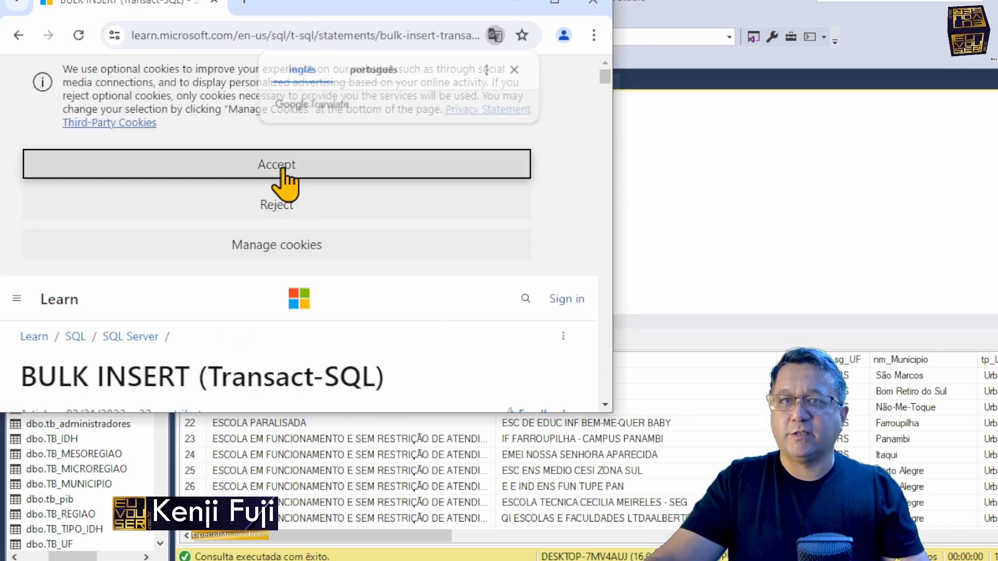
{"action": "left_click", "coordinate": [283, 172]}
Step: Examine the BULK INSERT syntax block, including CODEPAGE, the other WITH options and the input file format options, down to Arguments
{"action": "scroll", "coordinate": [290, 319], "scroll_direction": "down", "scroll_amount": 8}
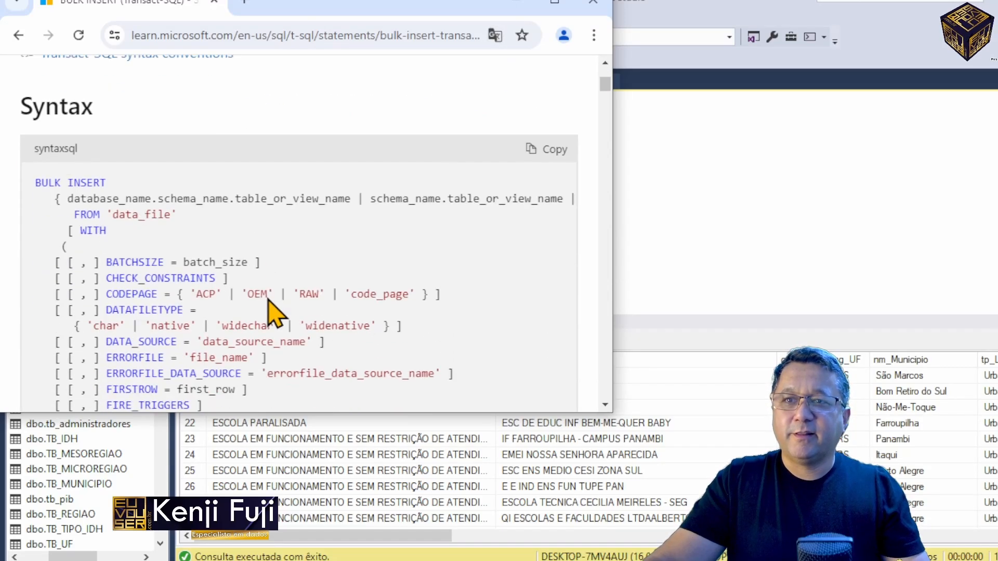
{"action": "scroll", "coordinate": [268, 297], "scroll_direction": "down", "scroll_amount": 3}
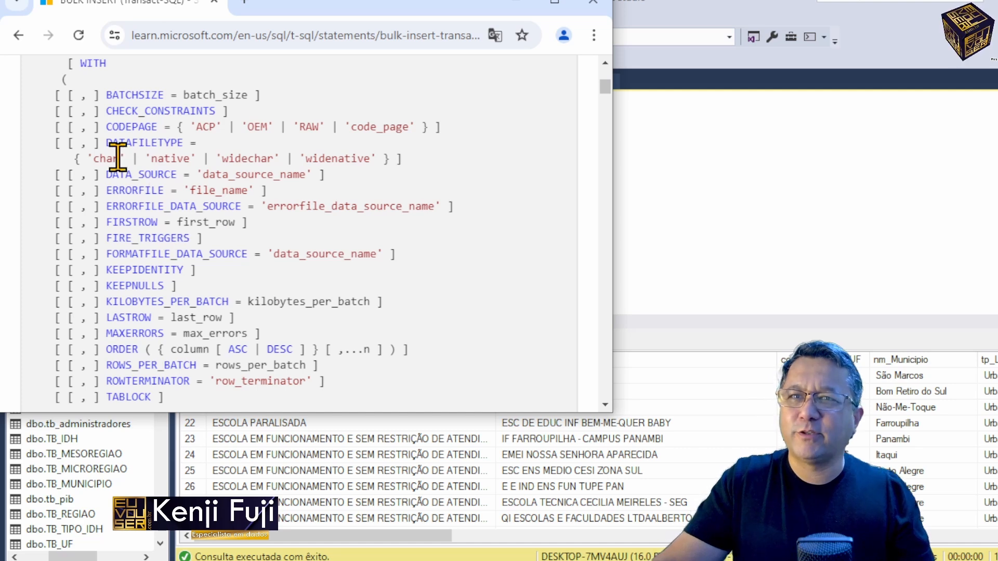
{"action": "scroll", "coordinate": [114, 154], "scroll_direction": "down", "scroll_amount": 5}
{"action": "scroll", "coordinate": [114, 154], "scroll_direction": "down", "scroll_amount": 2}
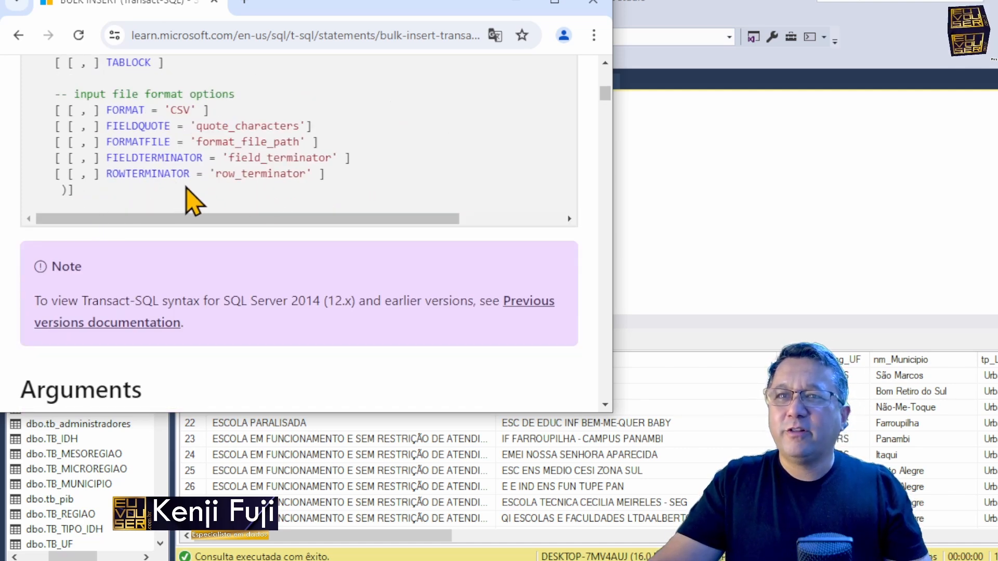
{"action": "scroll", "coordinate": [182, 192], "scroll_direction": "up", "scroll_amount": 6}
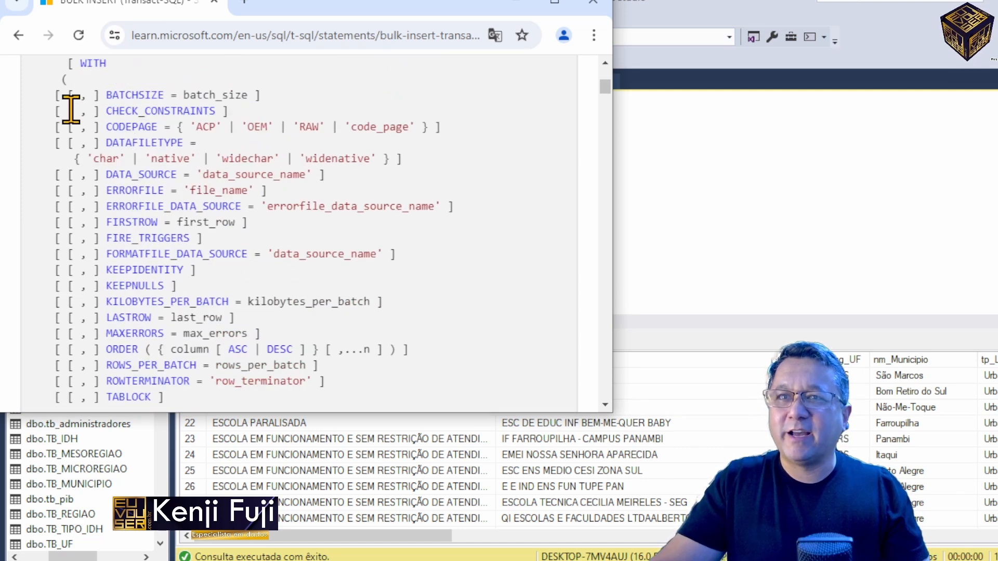
{"action": "left_click_drag", "start_coordinate": [84, 94], "coordinate": [171, 201]}
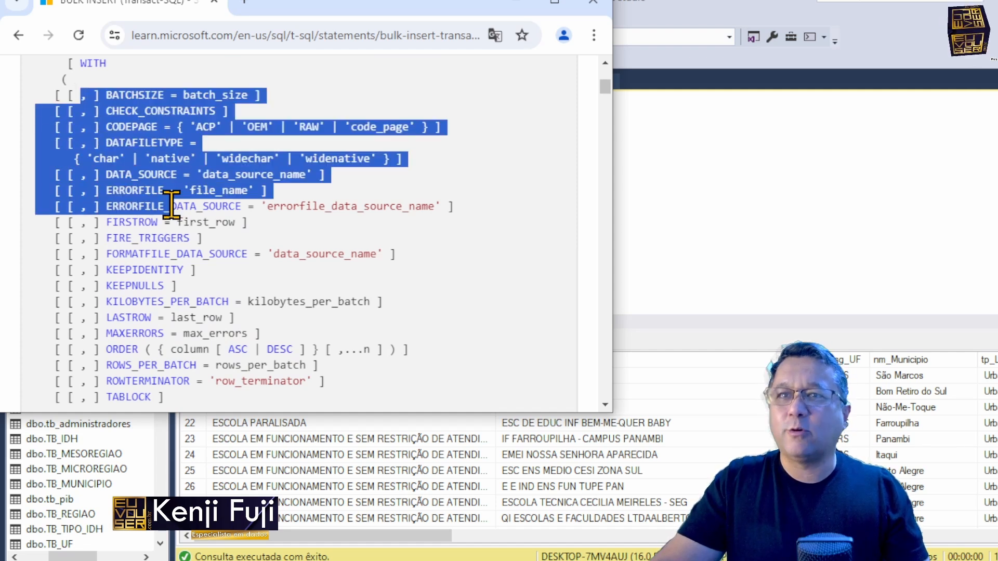
{"action": "left_click", "coordinate": [159, 126]}
{"action": "left_click_drag", "start_coordinate": [117, 126], "coordinate": [428, 127]}
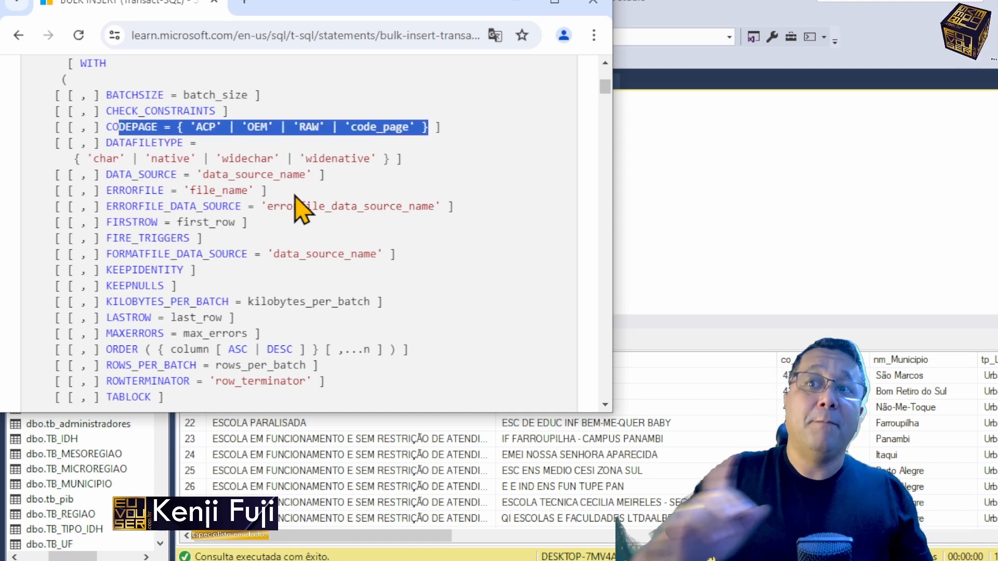
{"action": "scroll", "coordinate": [192, 172], "scroll_direction": "down", "scroll_amount": 3}
{"action": "left_click_drag", "start_coordinate": [127, 106], "coordinate": [163, 250]}
{"action": "left_click", "coordinate": [127, 138]}
{"action": "left_click_drag", "start_coordinate": [119, 91], "coordinate": [156, 222]}
{"action": "scroll", "coordinate": [141, 203], "scroll_direction": "down", "scroll_amount": 6}
{"action": "left_click_drag", "start_coordinate": [125, 108], "coordinate": [142, 182]}
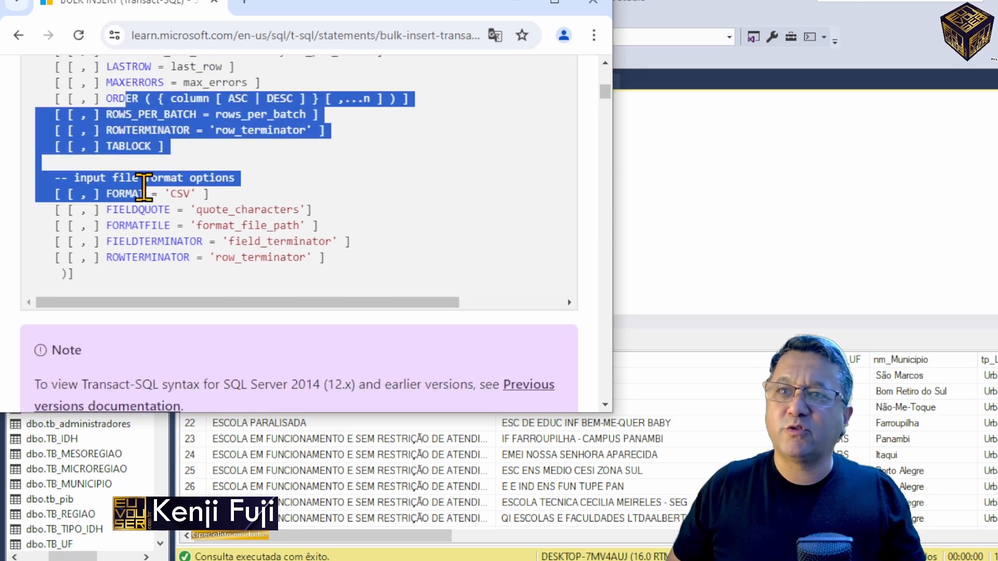
{"action": "scroll", "coordinate": [156, 198], "scroll_direction": "down", "scroll_amount": 5}
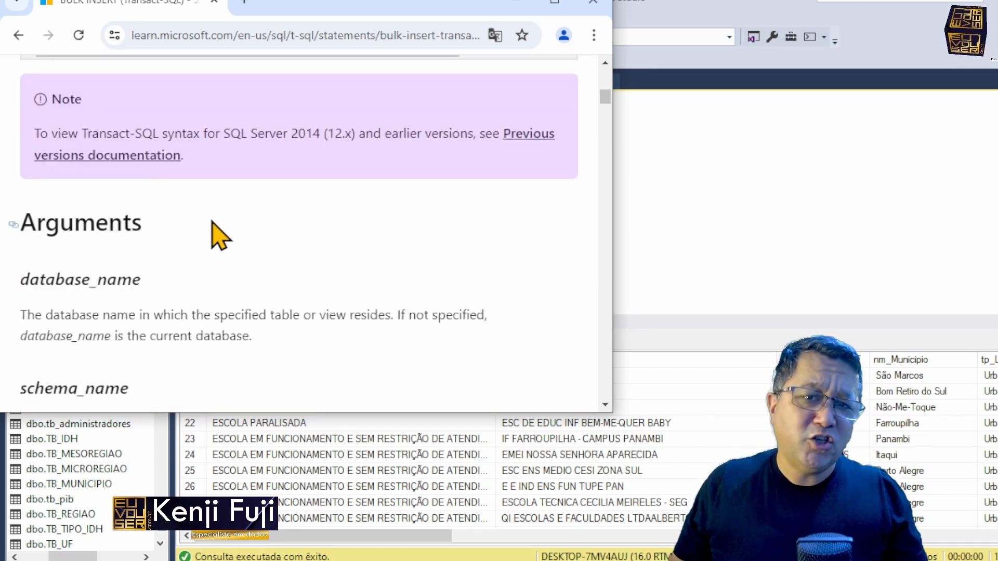
Step: Return to SQL Server Management Studio and review the truncate statement and the bulk insert's WITH options, especially CODEPAGE
{"action": "left_click", "coordinate": [726, 218]}
{"action": "left_click", "coordinate": [725, 218]}
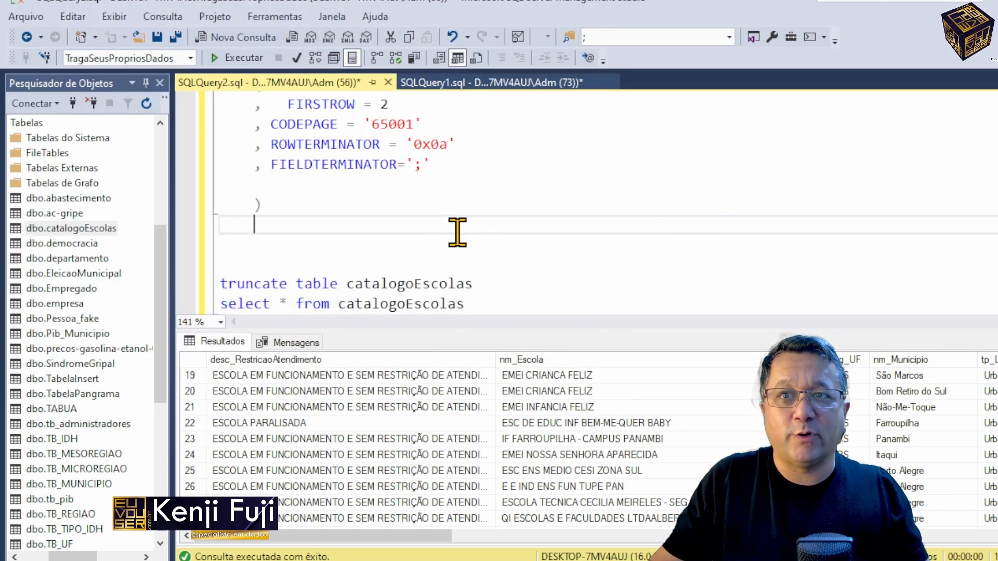
{"action": "triple_click", "coordinate": [431, 285]}
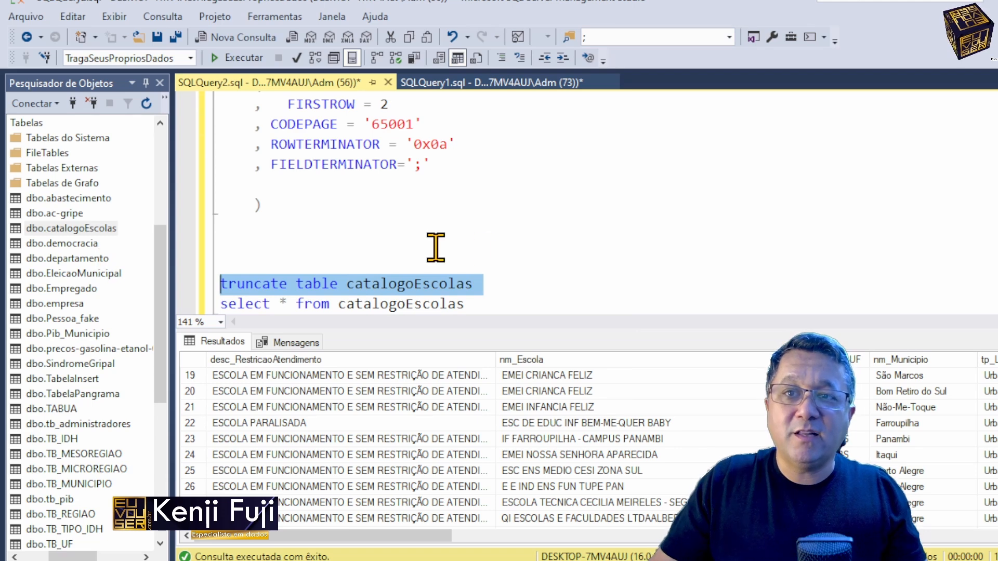
{"action": "scroll", "coordinate": [306, 225], "scroll_direction": "up", "scroll_amount": 1}
{"action": "left_click_drag", "start_coordinate": [279, 146], "coordinate": [355, 226]}
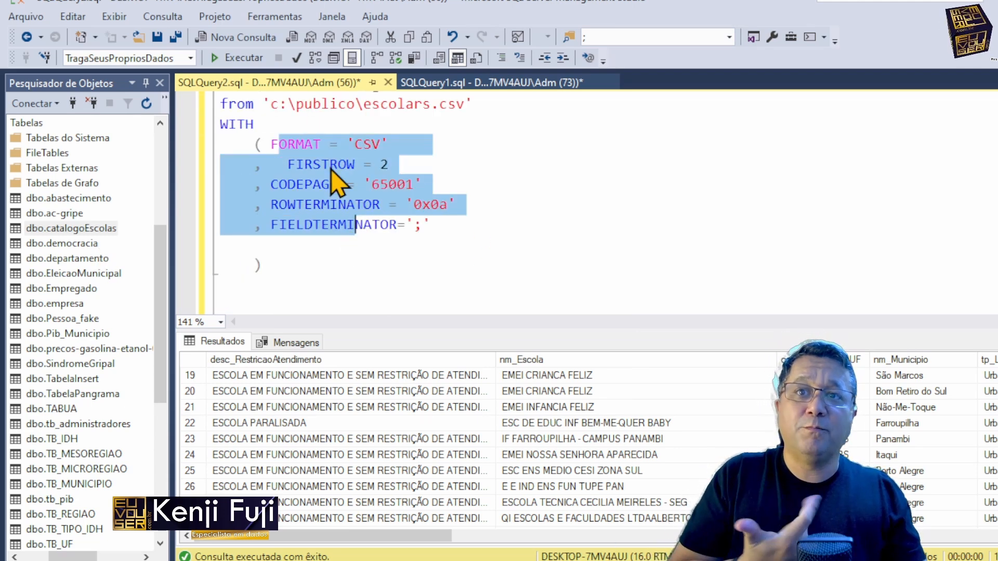
{"action": "left_click", "coordinate": [279, 183]}
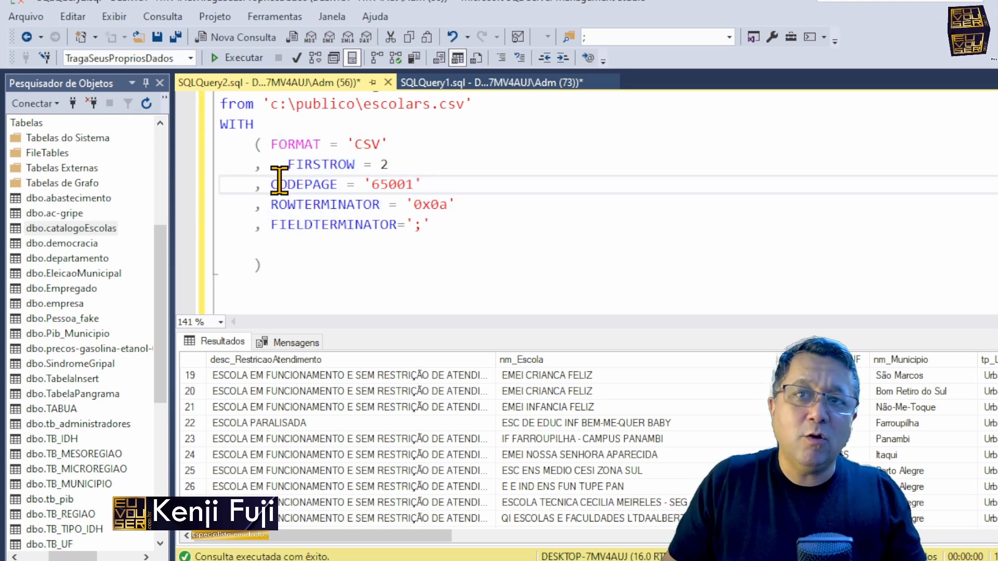
Step: Review the bulk insert's ROWTERMINATOR and FIELDTERMINATOR options and inspect the result columns from nm_Municipio across to Latitude and the longitude column
{"action": "left_click", "coordinate": [296, 205]}
{"action": "left_click", "coordinate": [338, 224]}
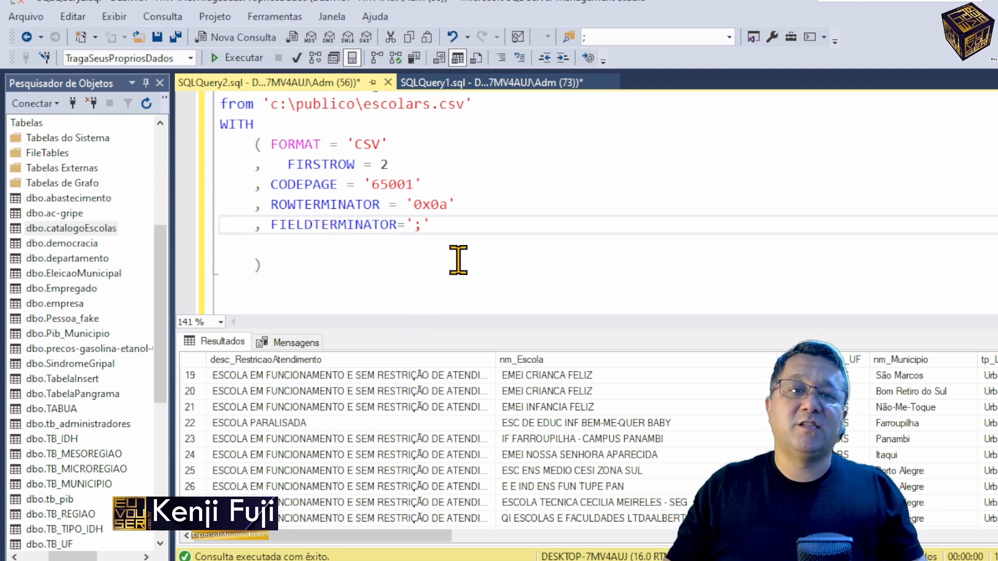
{"action": "left_click", "coordinate": [930, 393]}
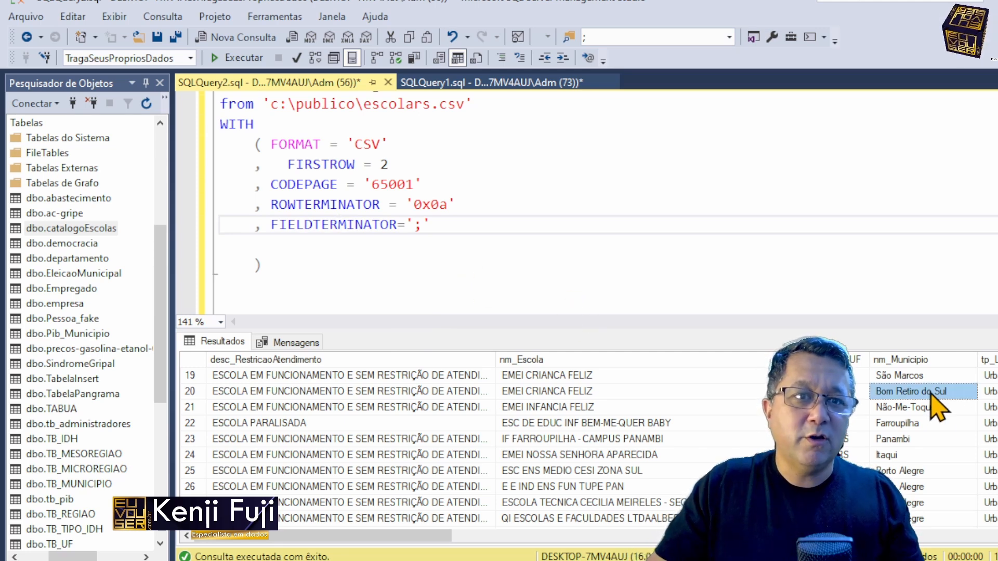
{"action": "key", "text": "Right"}
{"action": "key", "text": "Right"}
{"action": "key", "text": "Right"}
{"action": "key", "text": "Right"}
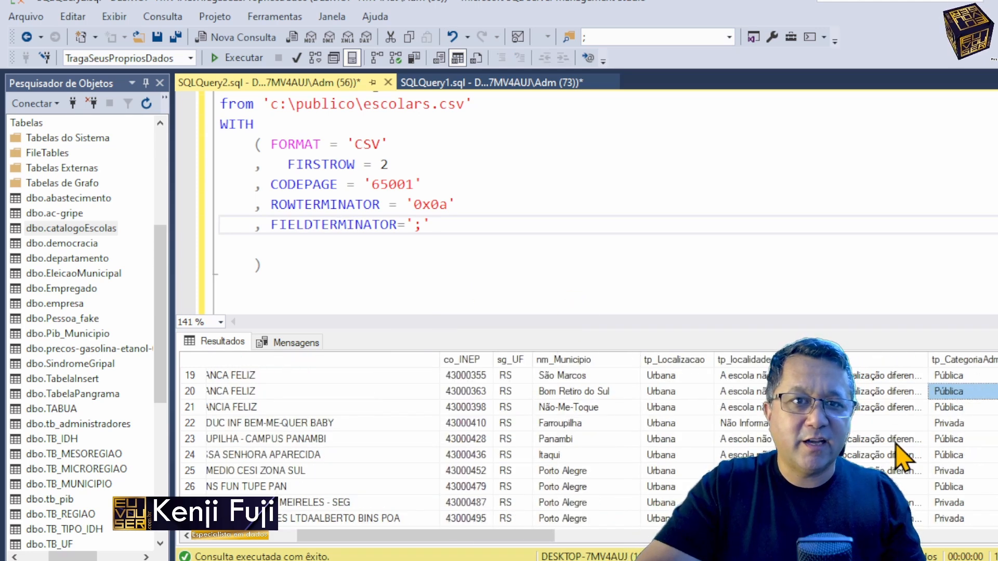
{"action": "key", "text": "Right"}
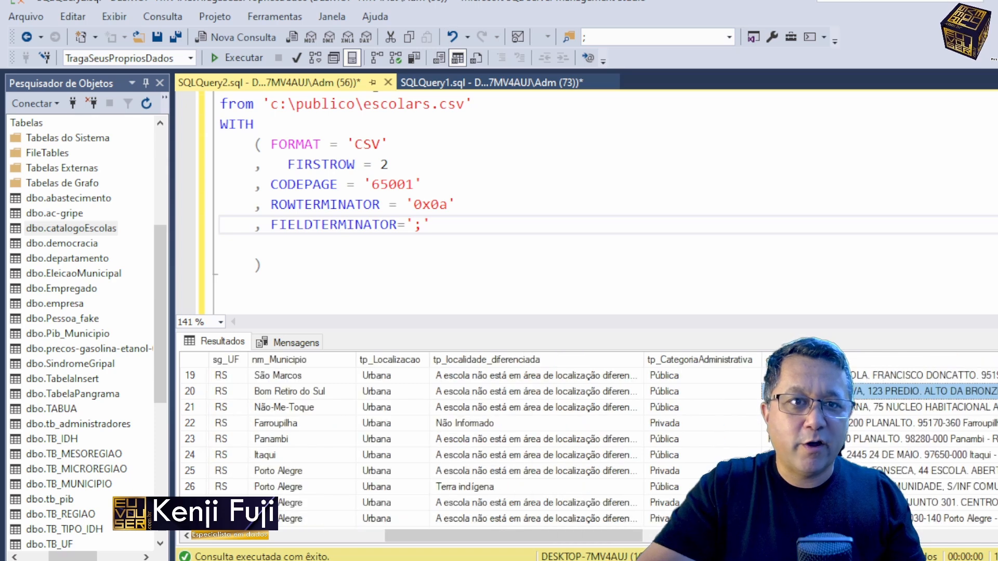
{"action": "key", "text": "Right"}
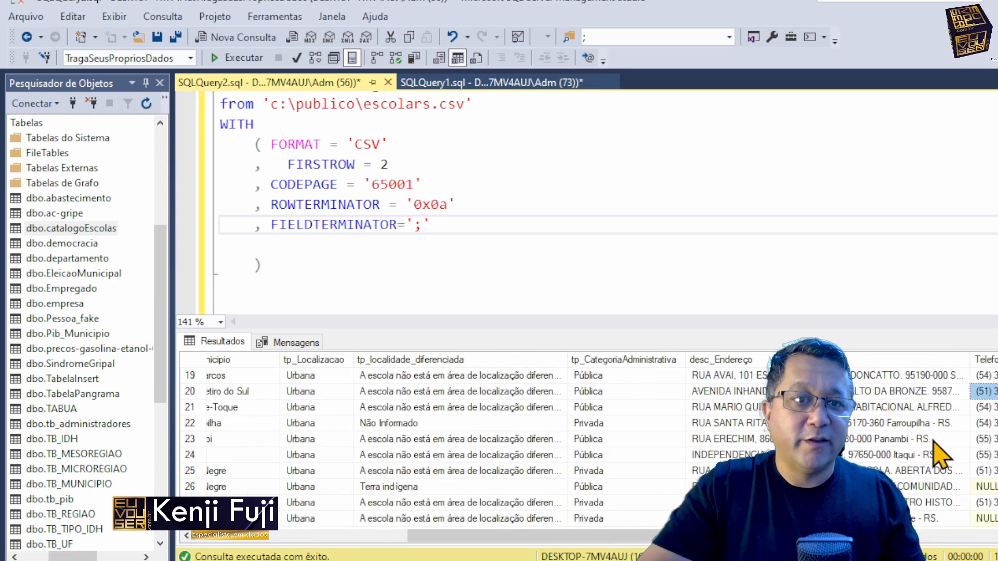
{"action": "key", "text": "Right"}
{"action": "key", "text": "Right"}
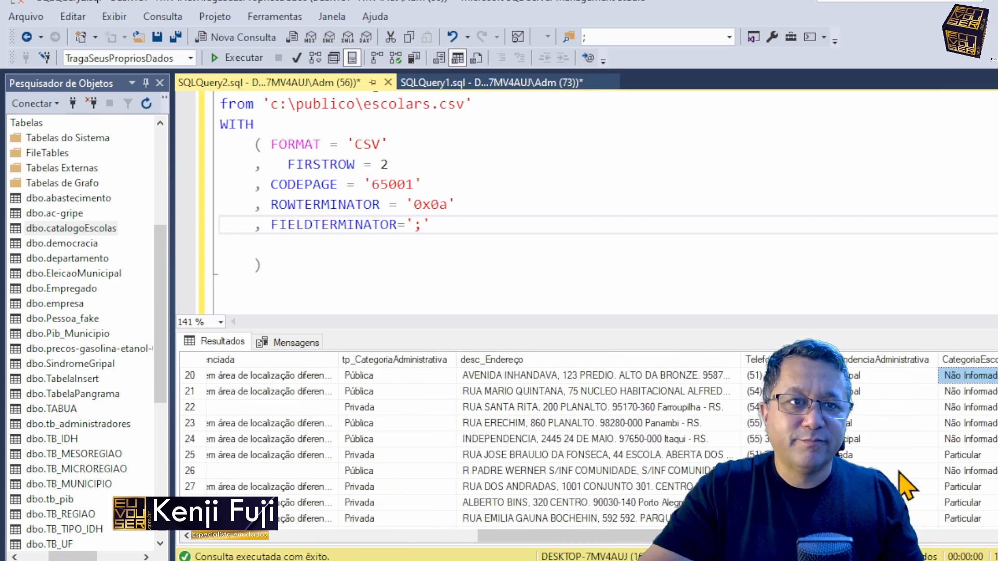
{"action": "key", "text": "Right"}
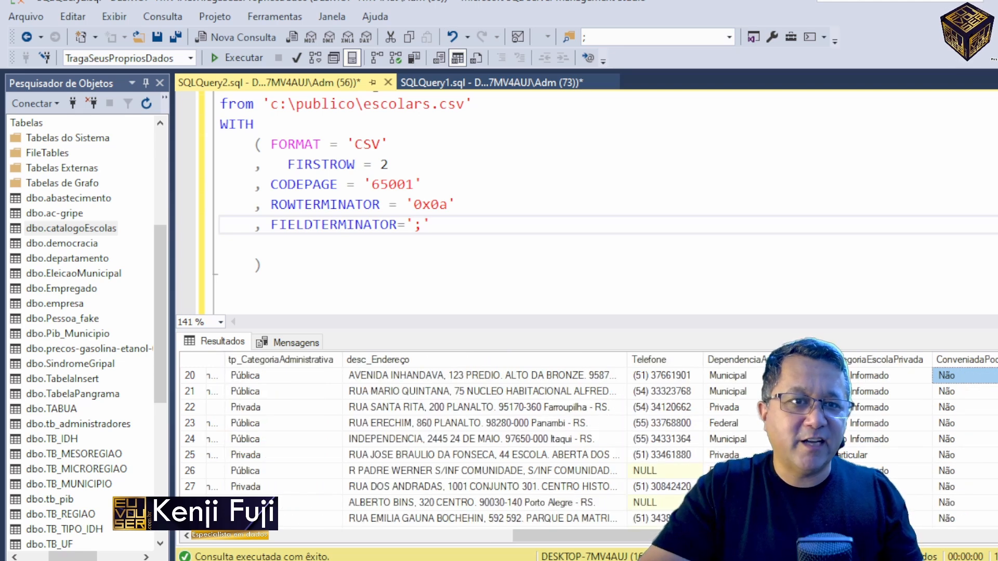
{"action": "key", "text": "Right"}
{"action": "key", "text": "Right"}
{"action": "key", "text": "Right"}
{"action": "key", "text": "Right"}
{"action": "key", "text": "Right"}
{"action": "key", "text": "Right"}
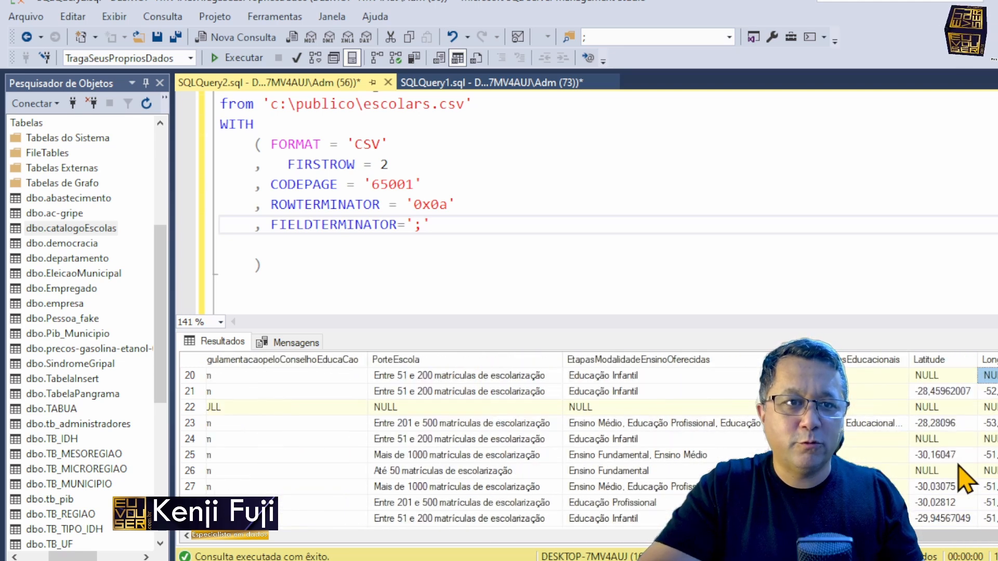
Step: Check the Latitude values further down the query results, including row 106
{"action": "scroll", "coordinate": [965, 478], "scroll_direction": "down", "scroll_amount": 20}
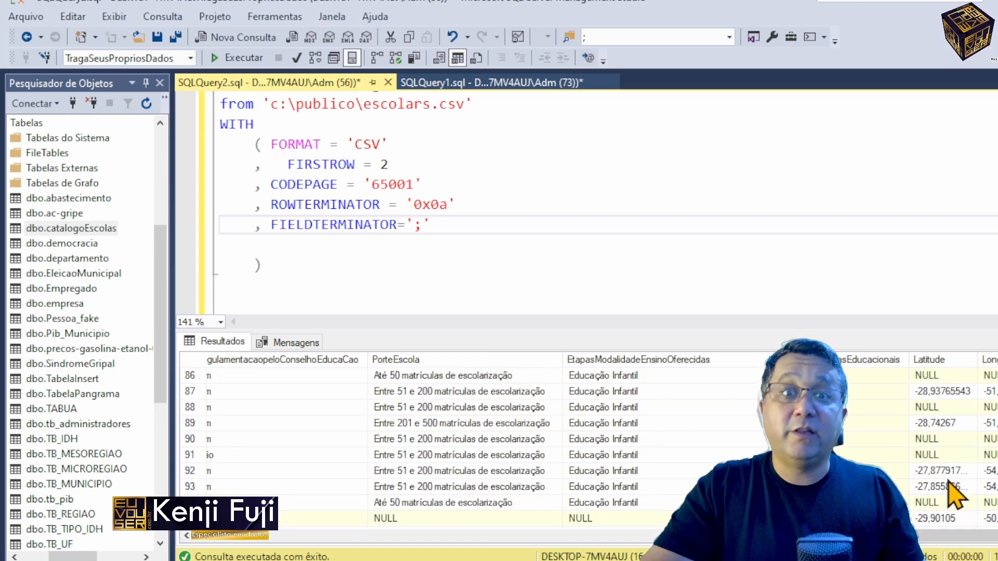
{"action": "scroll", "coordinate": [955, 496], "scroll_direction": "down", "scroll_amount": 5}
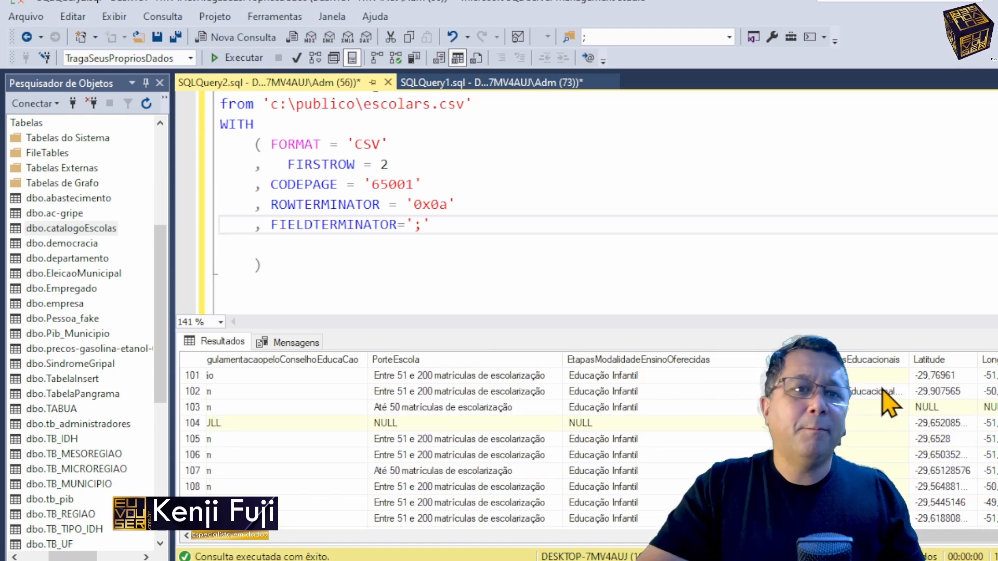
{"action": "left_click", "coordinate": [921, 457]}
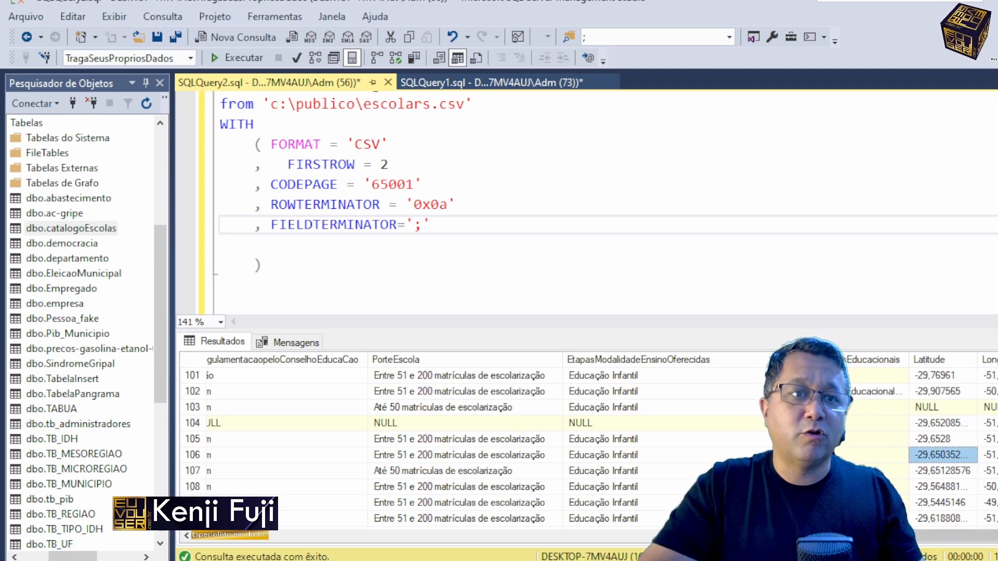